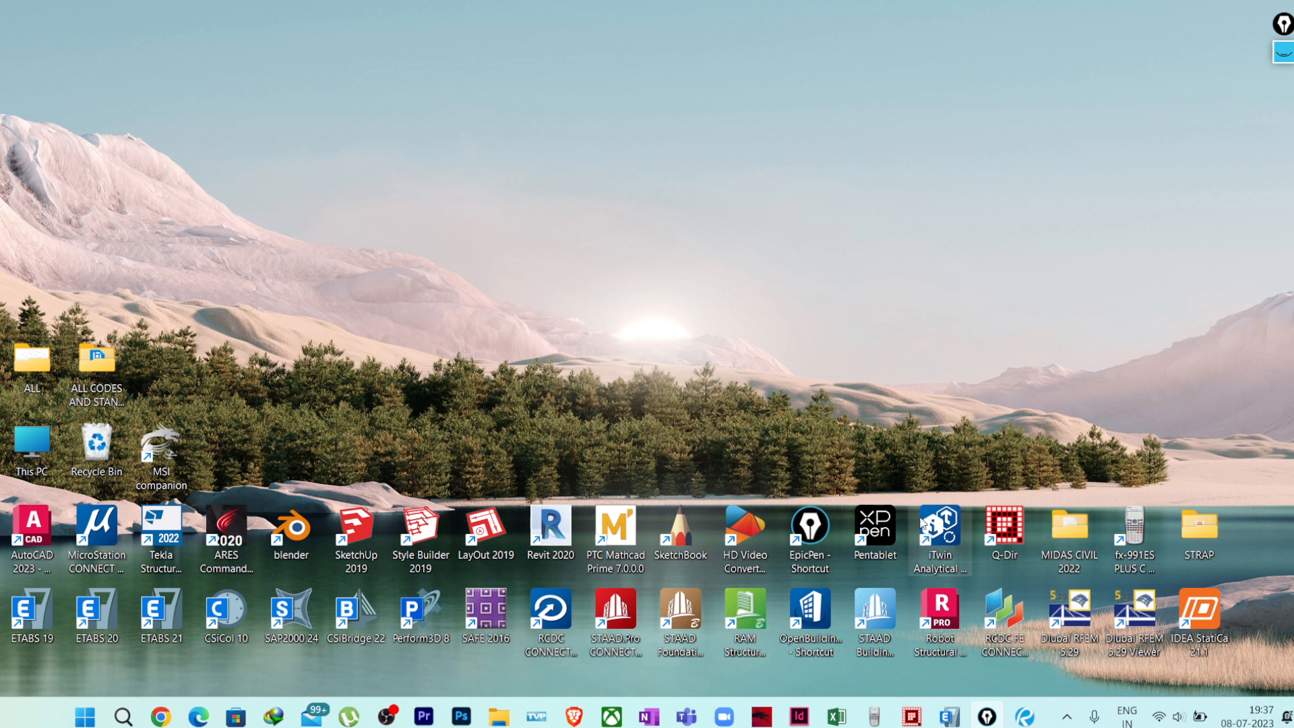
Switch to ETABS and view the example building without walls in 3-D
left_click(957, 724)
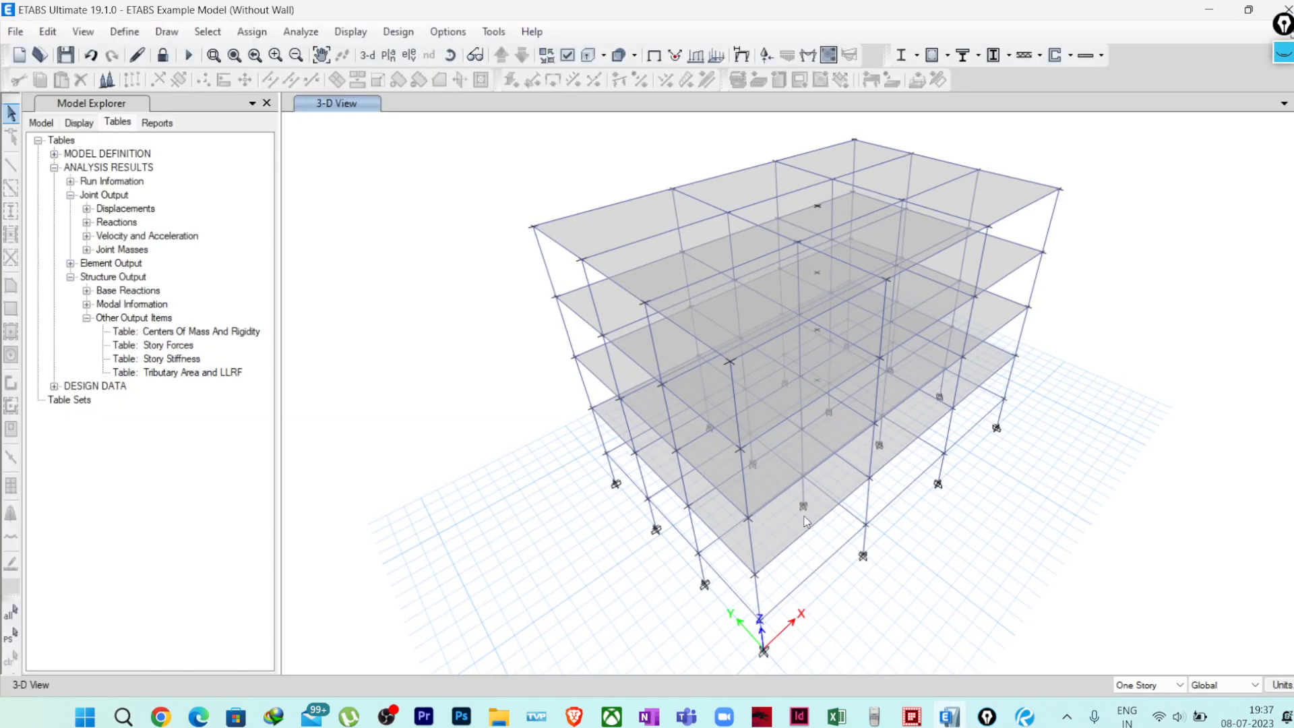
middle_click_drag(903, 512, 872, 508)
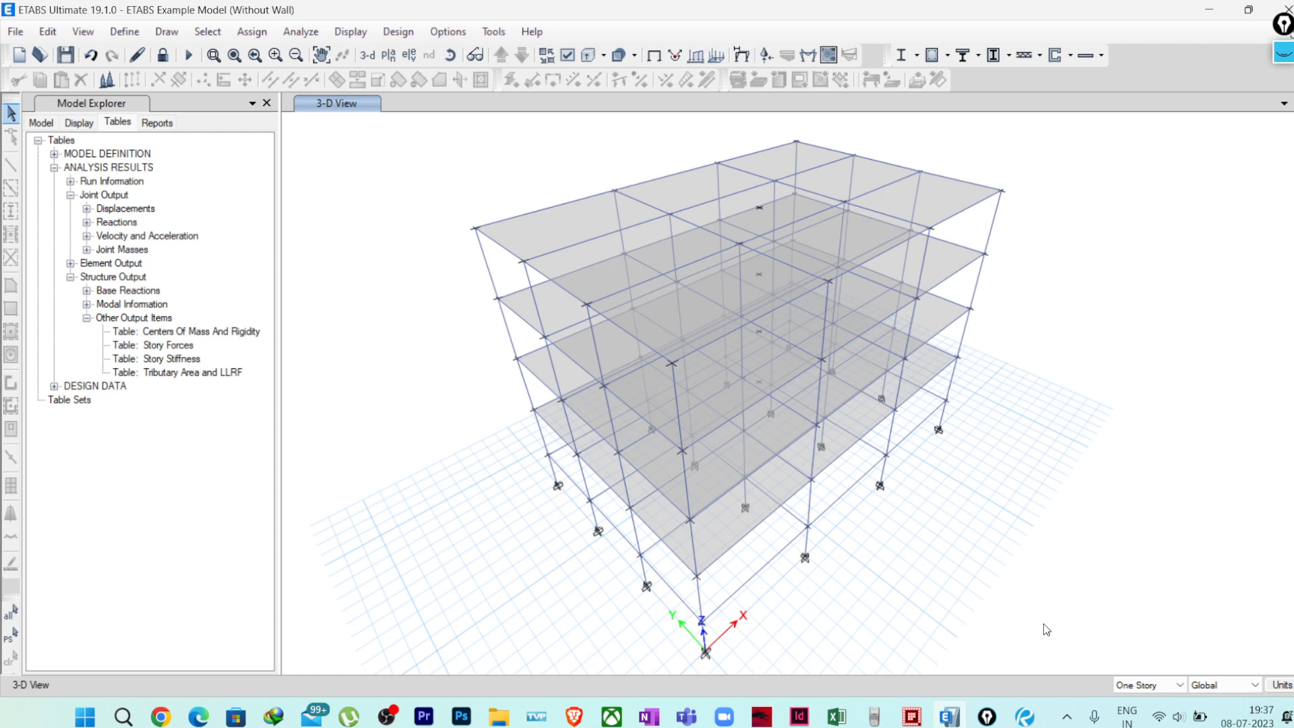
Switch to the IS 456:2000 PDF in Revu and read clause E-2 of Annex E on the column stability index Q
left_click(1024, 719)
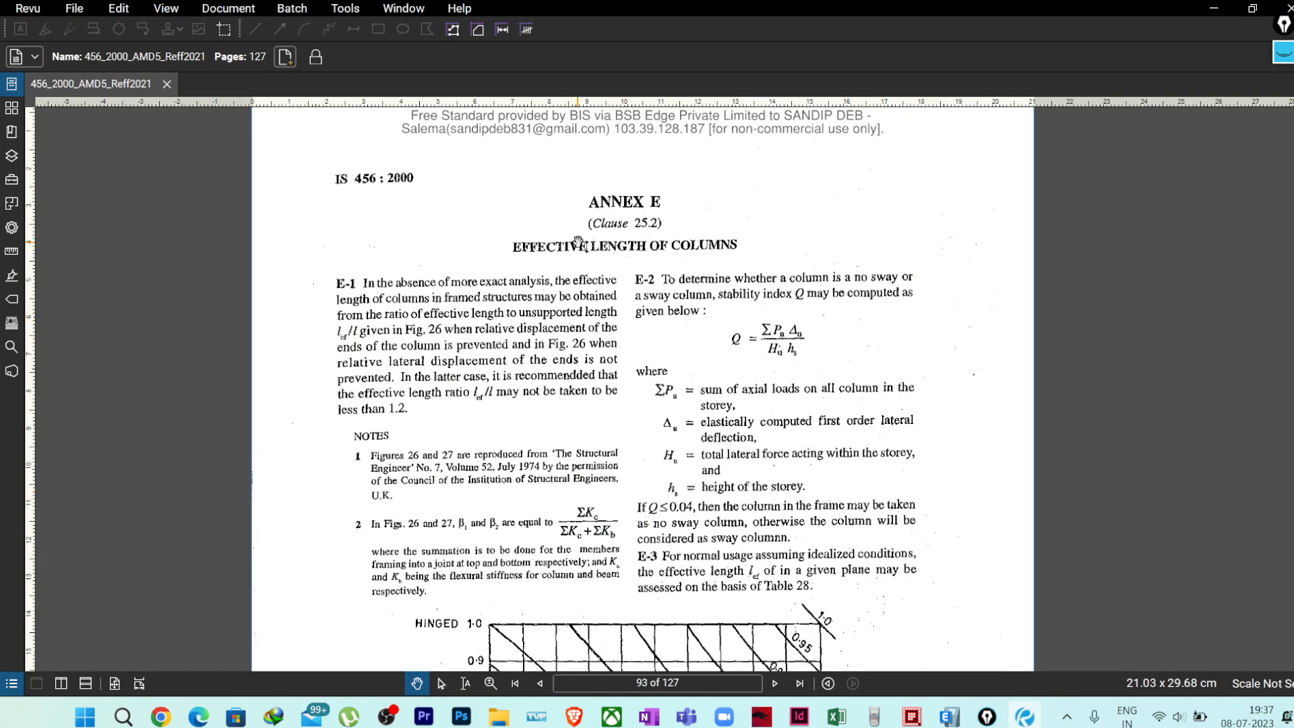
scroll(712, 357, "down", 1)
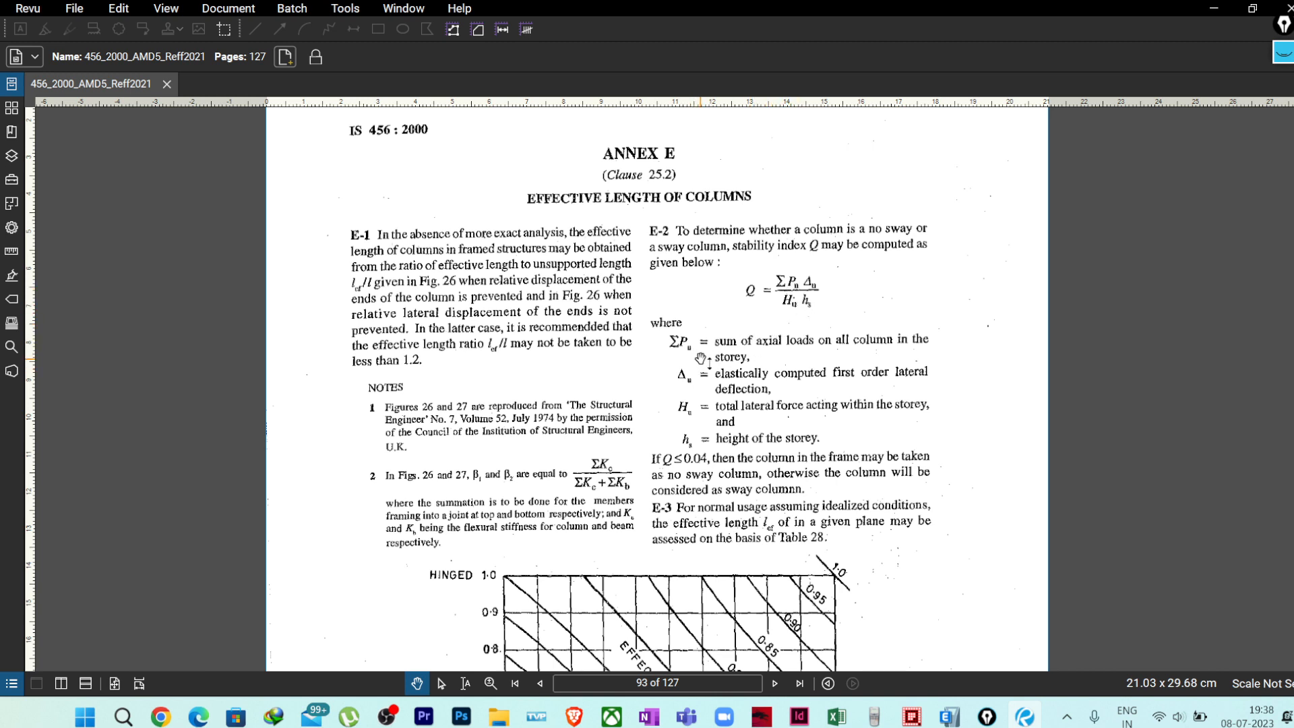
scroll(738, 344, "up", 5)
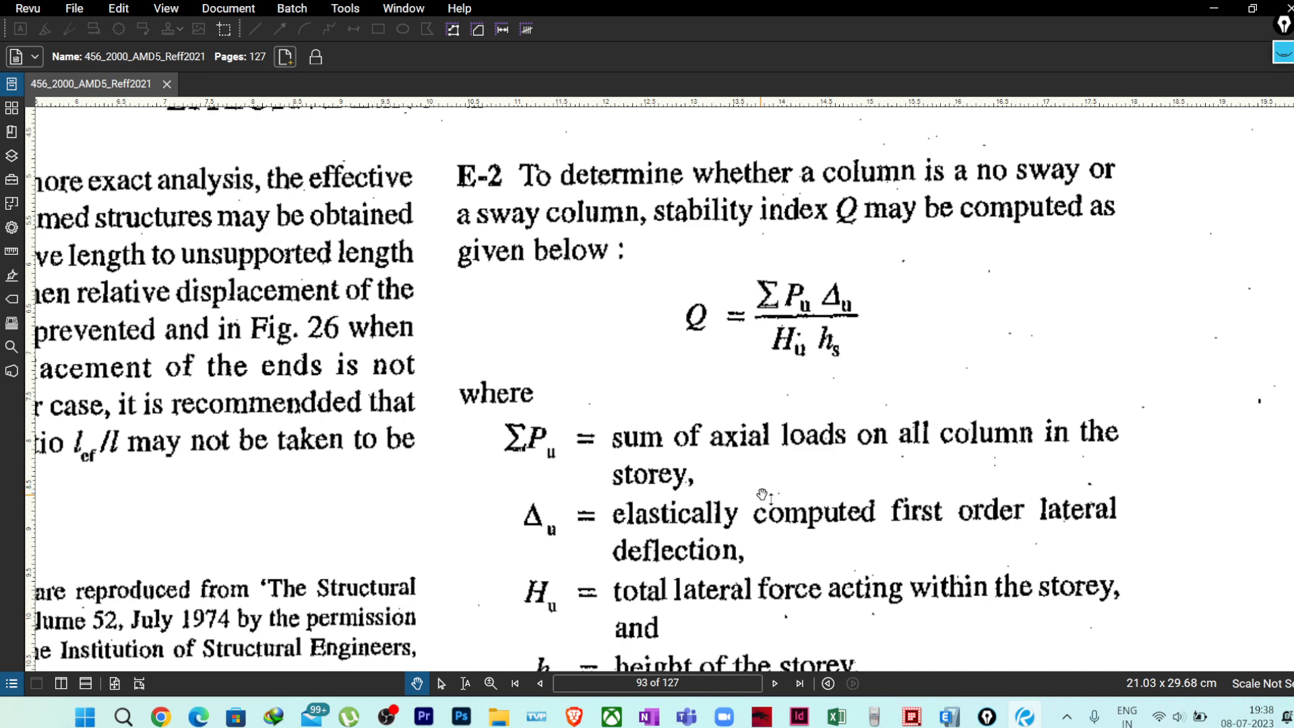
scroll(762, 495, "down", 5)
scroll(600, 533, "up", 4)
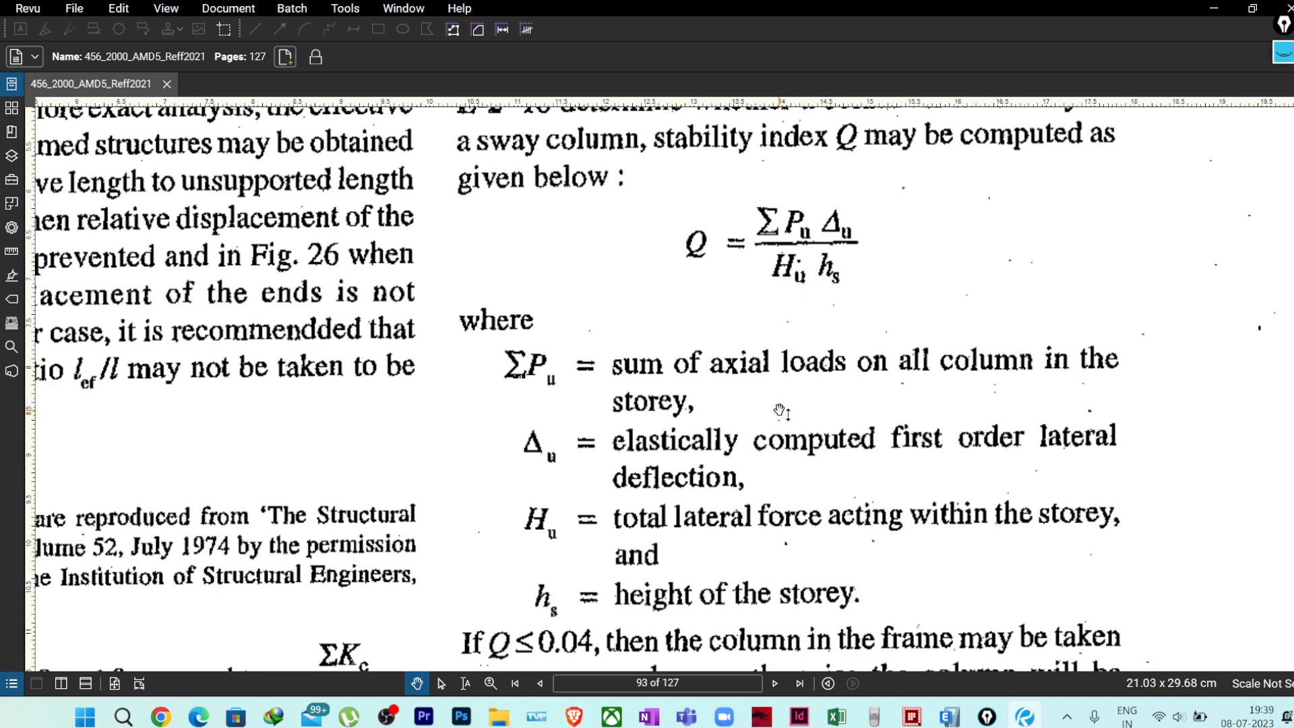
scroll(780, 411, "down", 2)
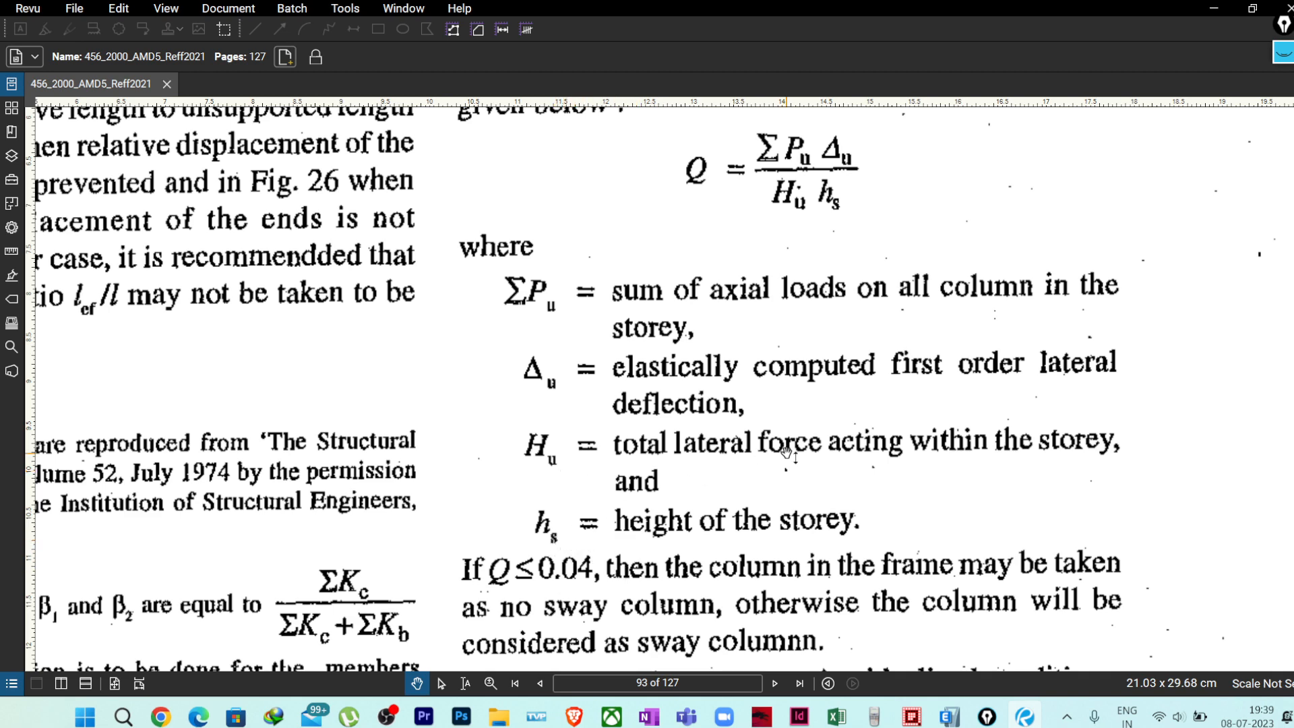
scroll(788, 456, "up", 2)
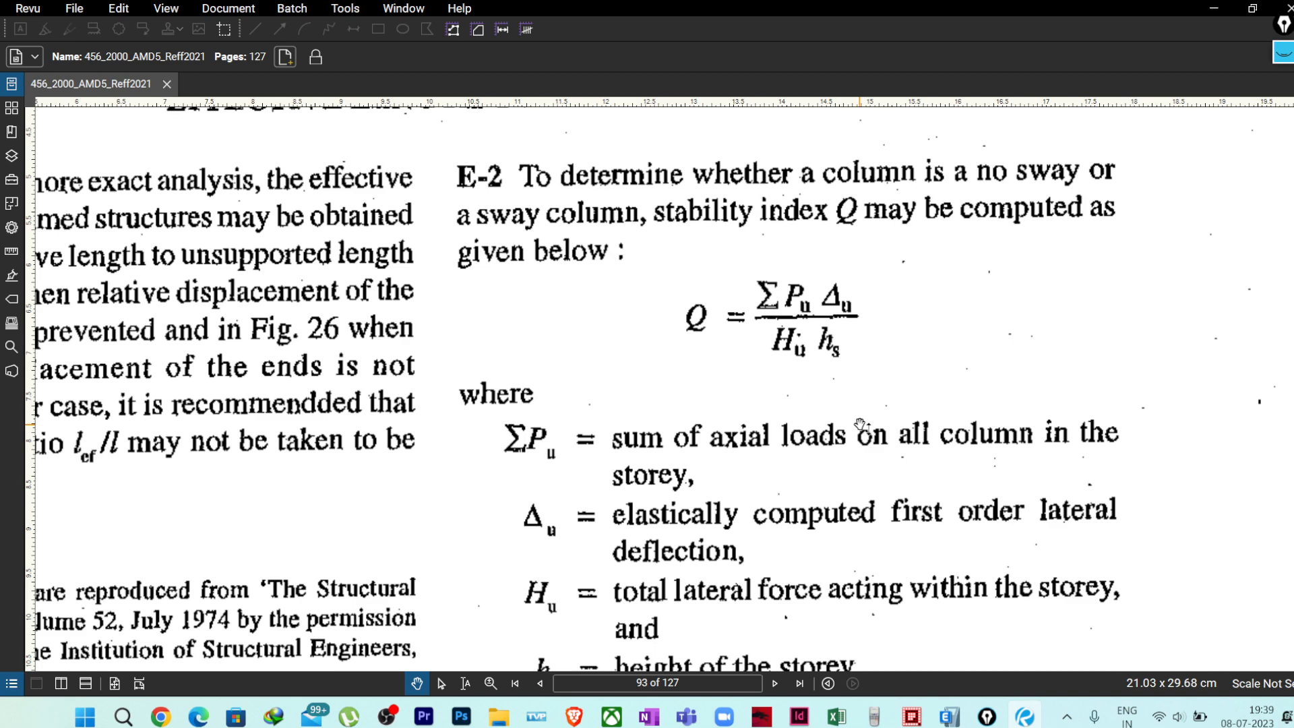
scroll(860, 423, "down", 3)
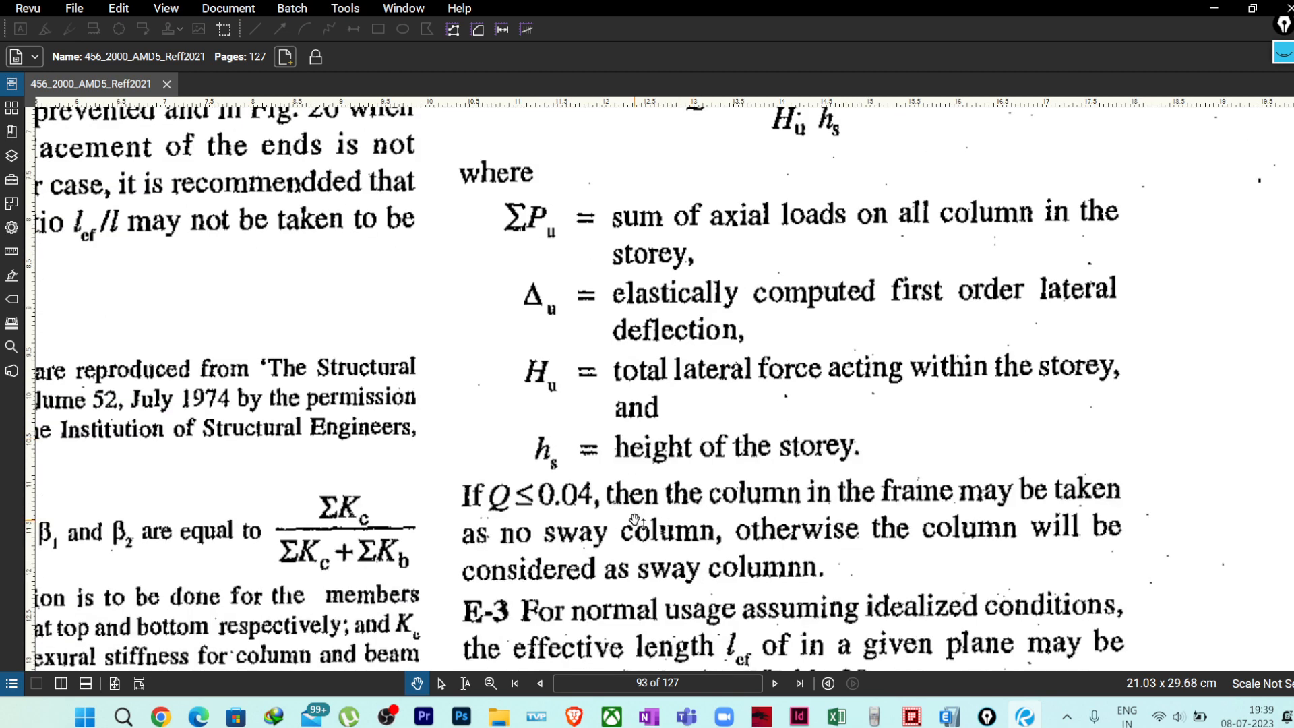
scroll(643, 523, "up", 1)
scroll(650, 510, "up", 2)
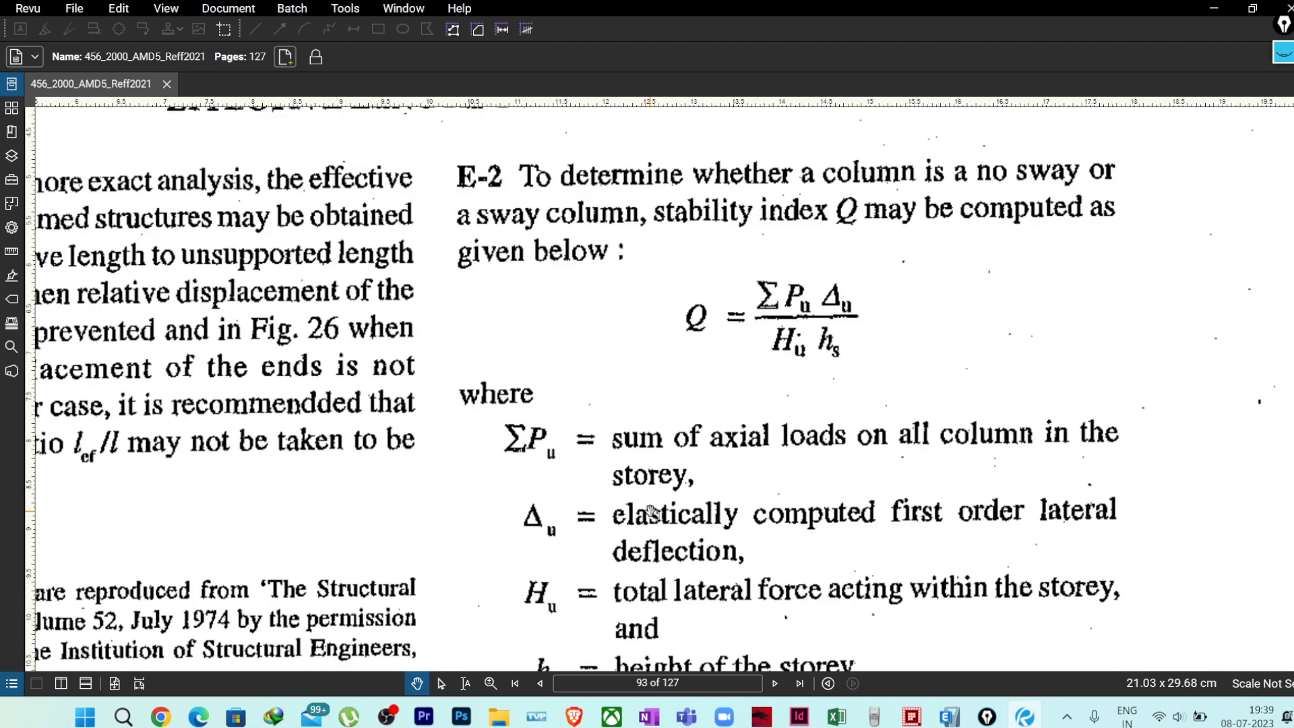
Return to the ETABS 3-D view and activate the Epic Pen drawing tool for on-screen annotation
left_click(1212, 9)
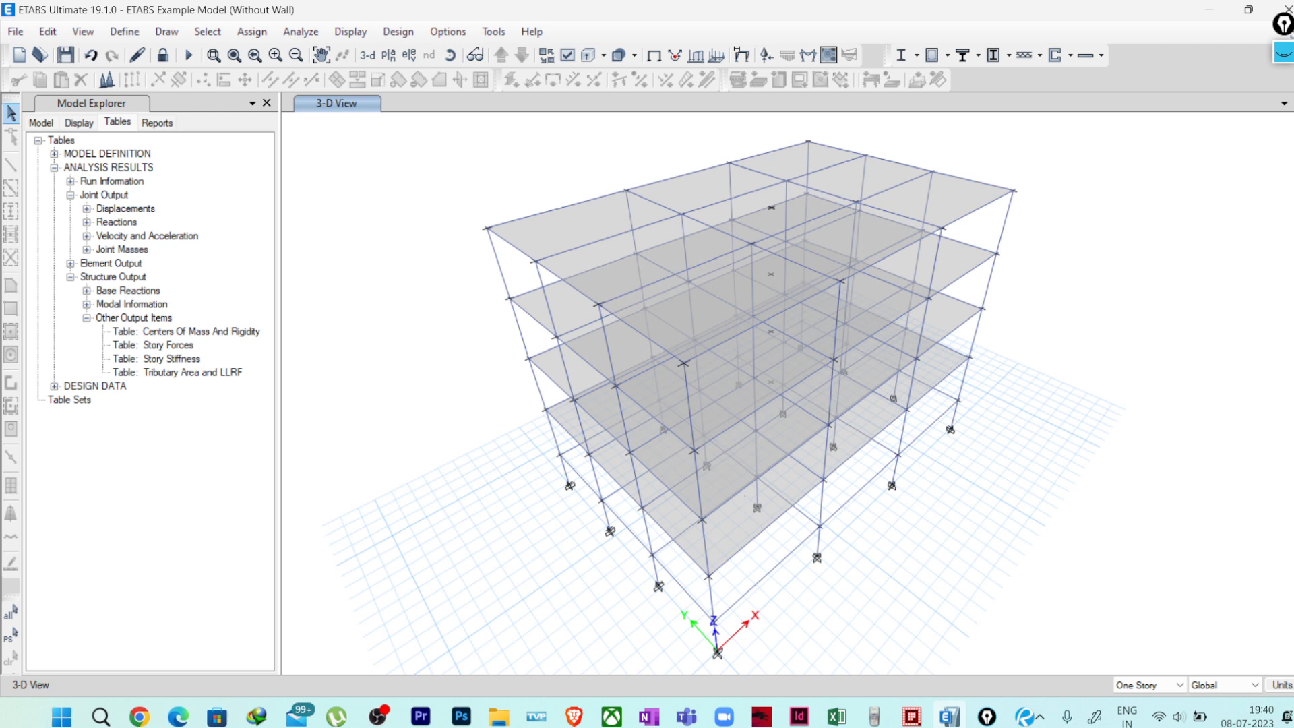
left_click(1283, 52)
left_click(1281, 93)
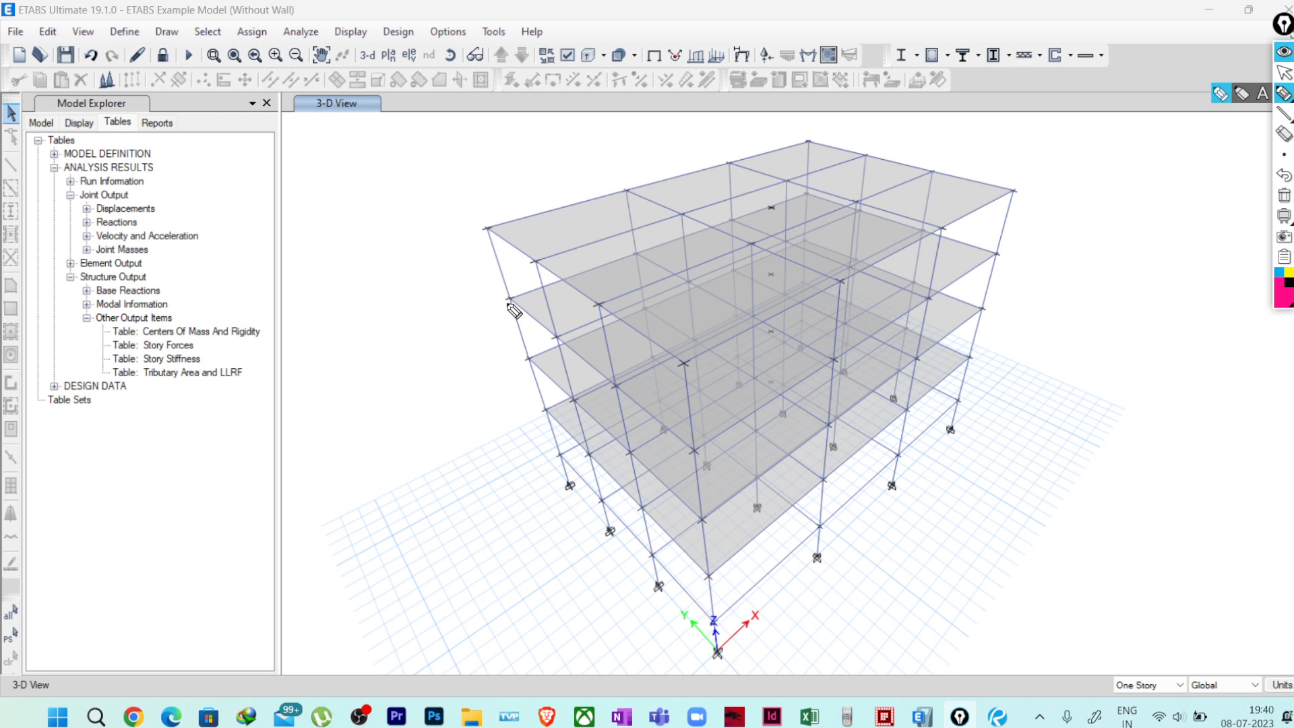
Outline the fourth storey around the 3-D building in pink, and clear the marks
mouse_move(504, 299)
left_mouse_down()
mouse_move(520, 352)
mouse_move(537, 326)
mouse_move(733, 462)
mouse_move(757, 409)
mouse_move(997, 249)
mouse_move(996, 322)
left_mouse_up()
mouse_move(544, 403)
left_mouse_down()
mouse_move(687, 508)
mouse_move(1027, 293)
left_mouse_up()
left_click_drag(1016, 252, 1021, 286)
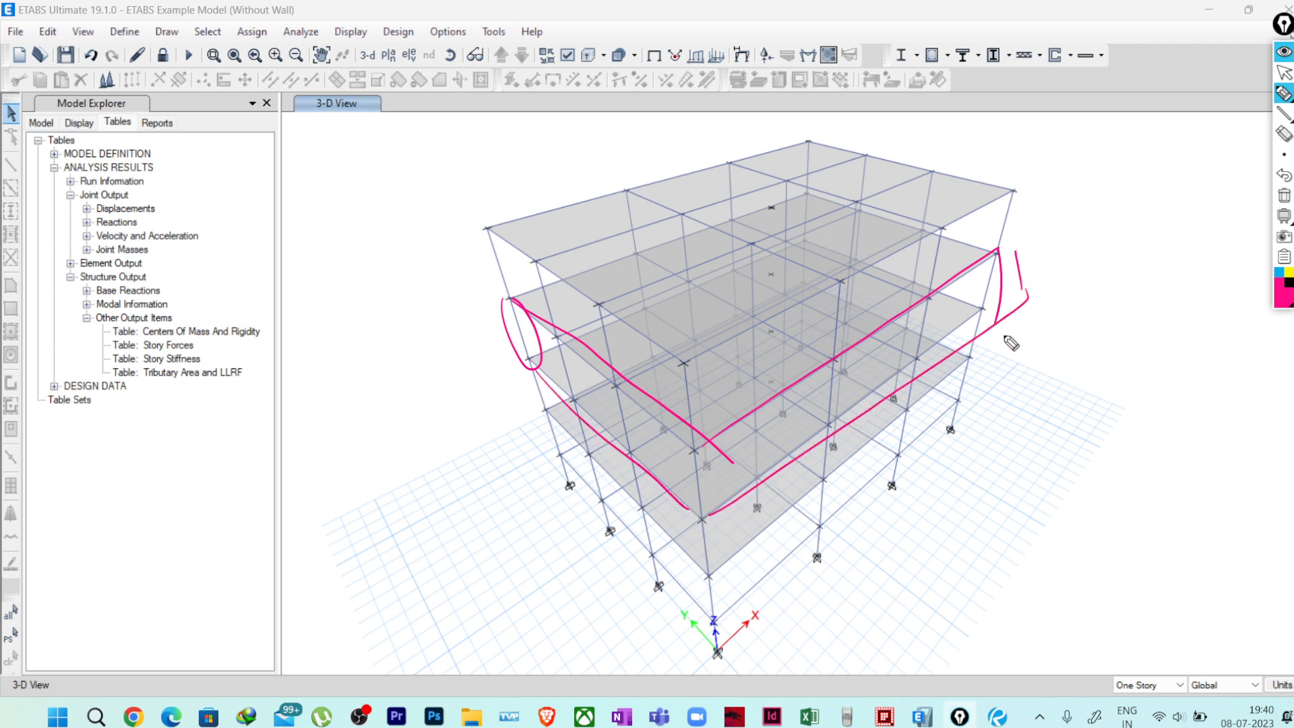
left_click(1284, 196)
Number the floor levels 1 to 5 by hand beside the corner column of the 3-D building
left_click_drag(549, 458, 553, 470)
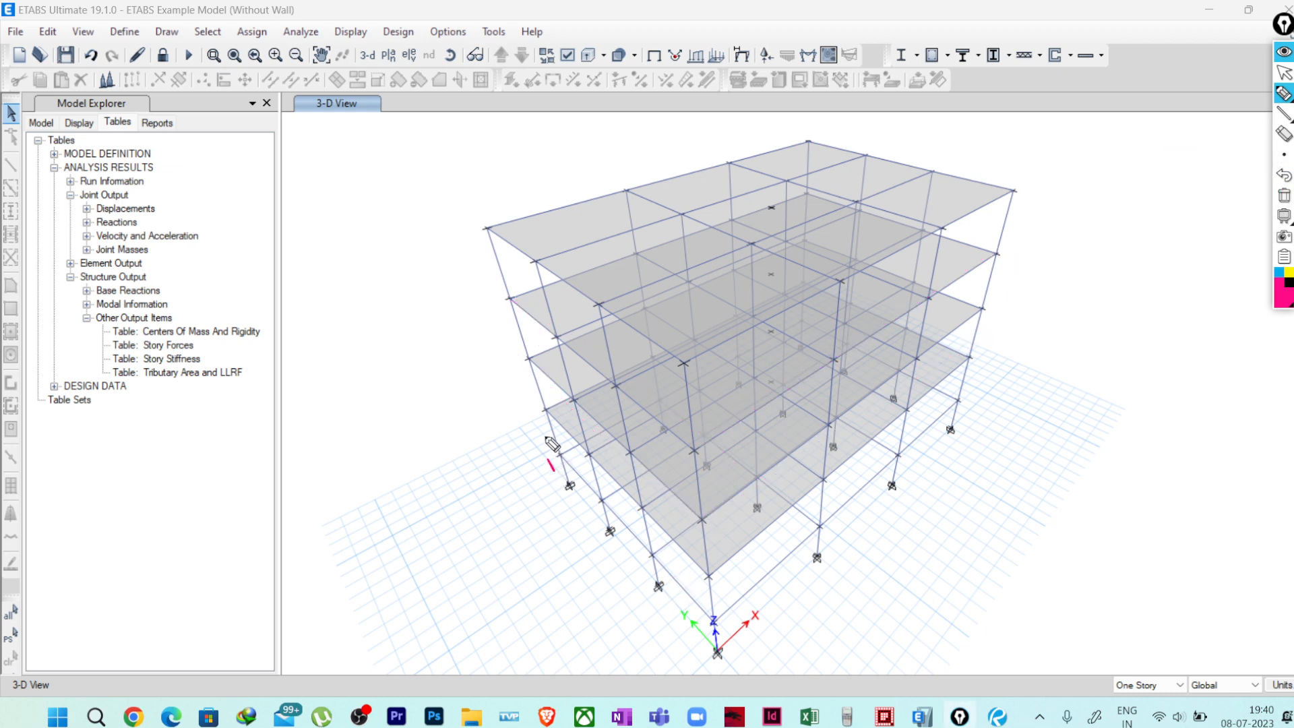
left_click_drag(526, 412, 537, 417)
left_click_drag(512, 359, 515, 376)
left_click_drag(490, 301, 505, 315)
mouse_move(475, 225)
left_mouse_down()
mouse_move(485, 233)
mouse_move(483, 179)
left_mouse_up()
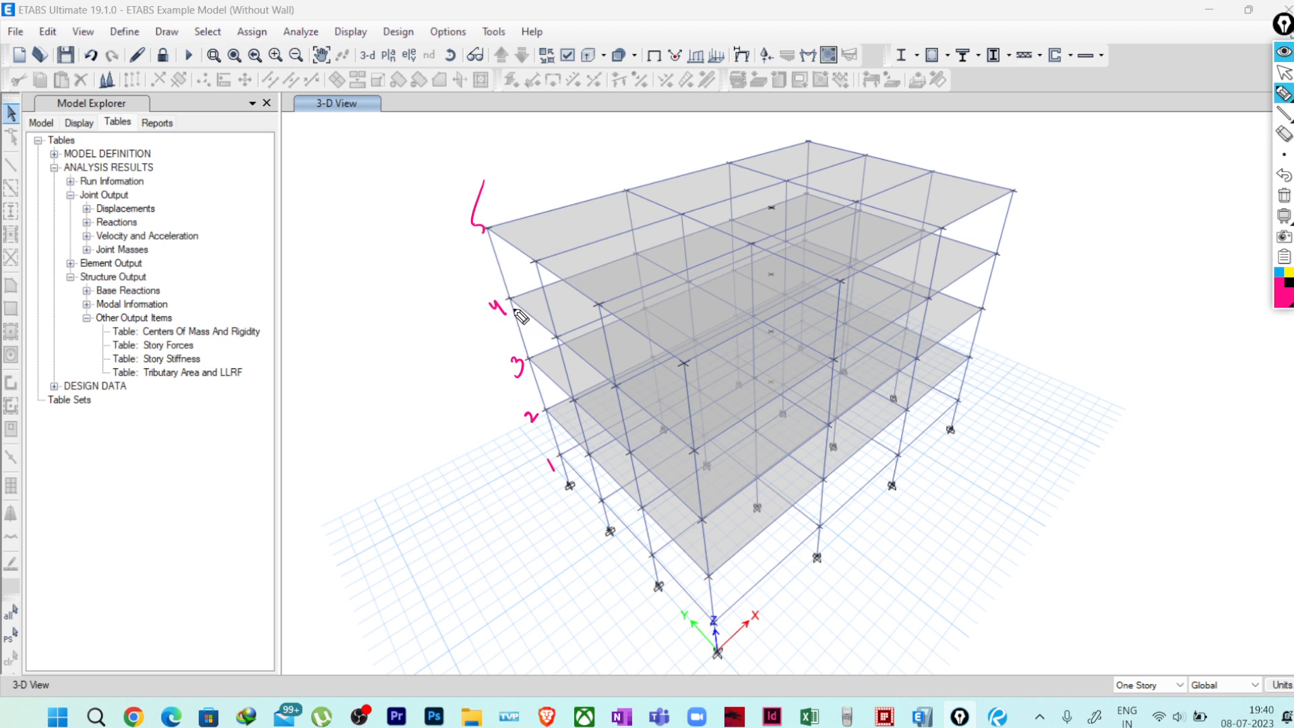
Mark the column between levels 3 and 4, the level 4 edges and downward column load arrows, and clear all annotations
left_click_drag(513, 301, 530, 357)
left_click_drag(517, 312, 529, 359)
mouse_move(512, 299)
left_mouse_down()
mouse_move(701, 450)
mouse_move(997, 252)
left_mouse_up()
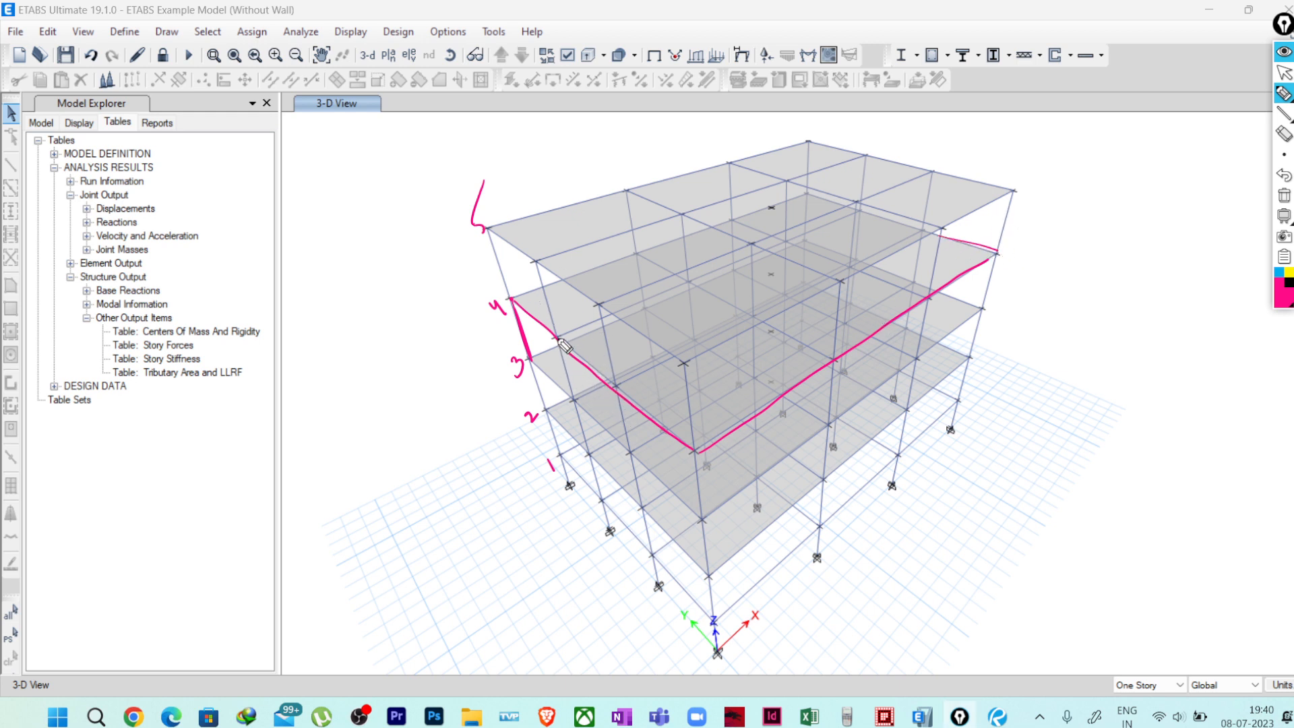
mouse_move(559, 341)
left_mouse_down()
mouse_move(566, 372)
mouse_move(573, 356)
mouse_move(623, 408)
left_mouse_up()
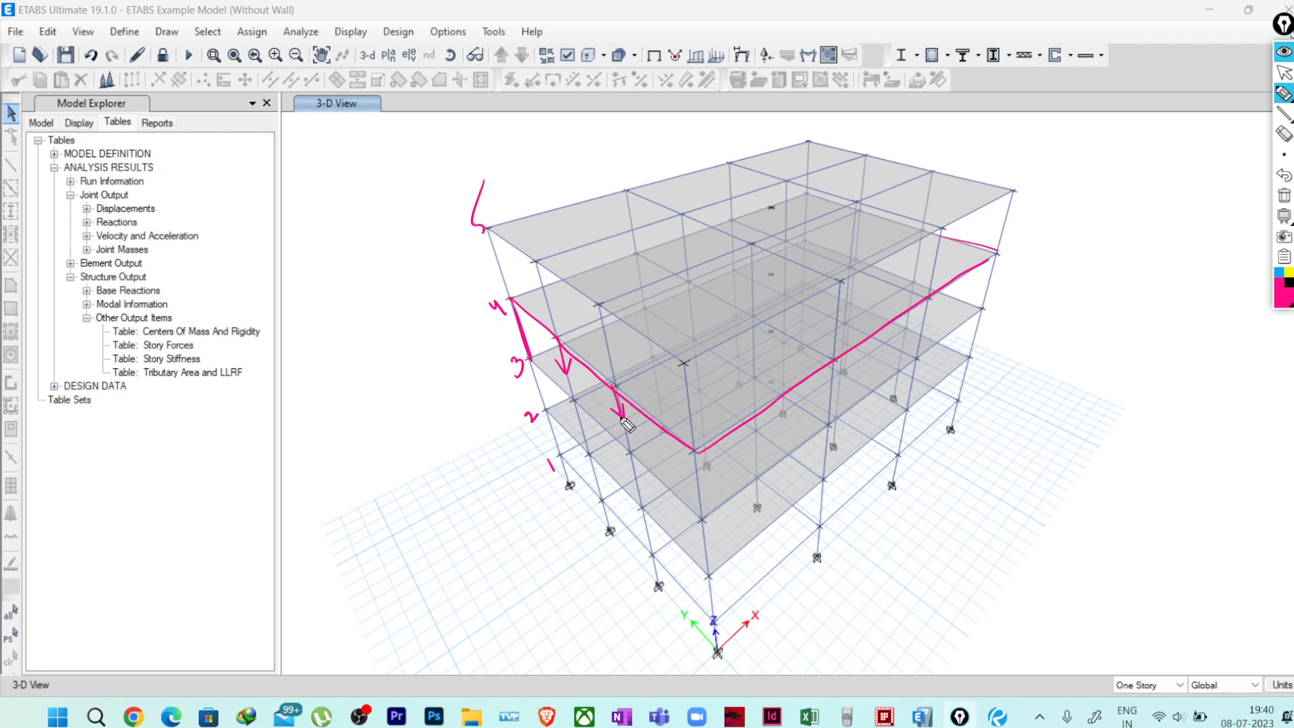
left_click(1284, 196)
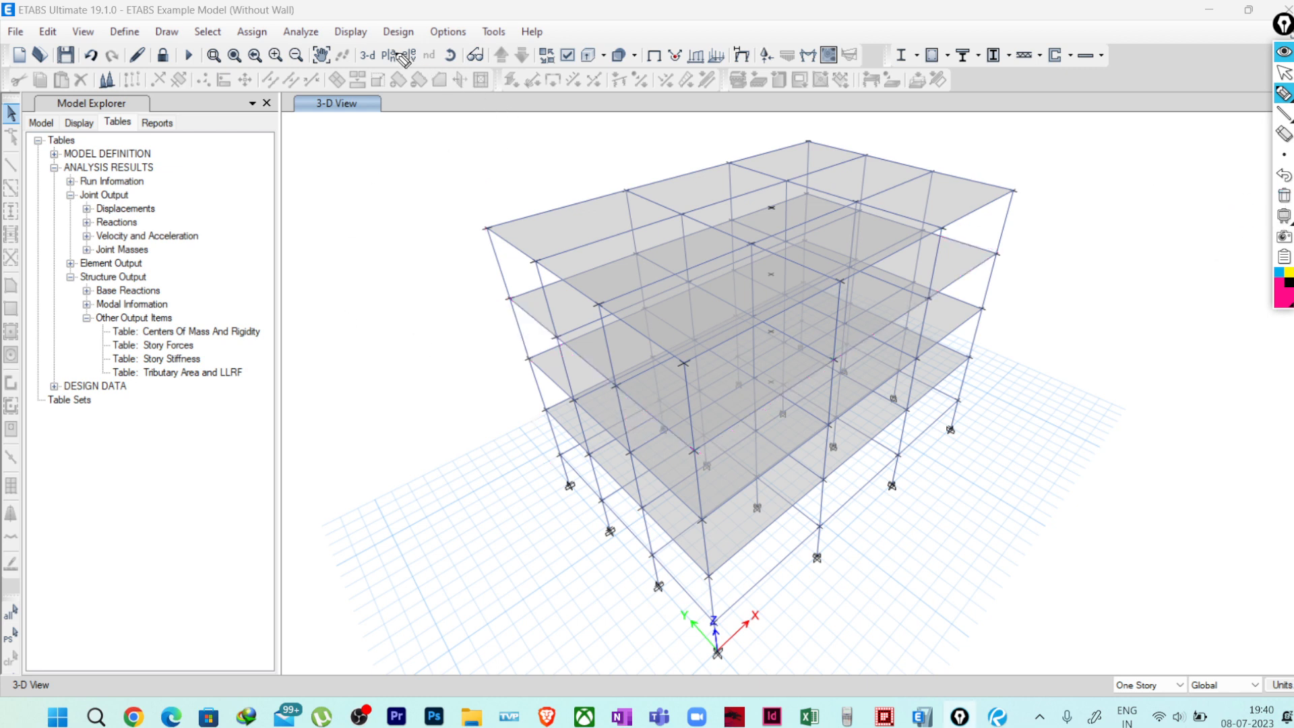
Leave annotation mode and display the elevation view along grid line 1
left_click(1283, 72)
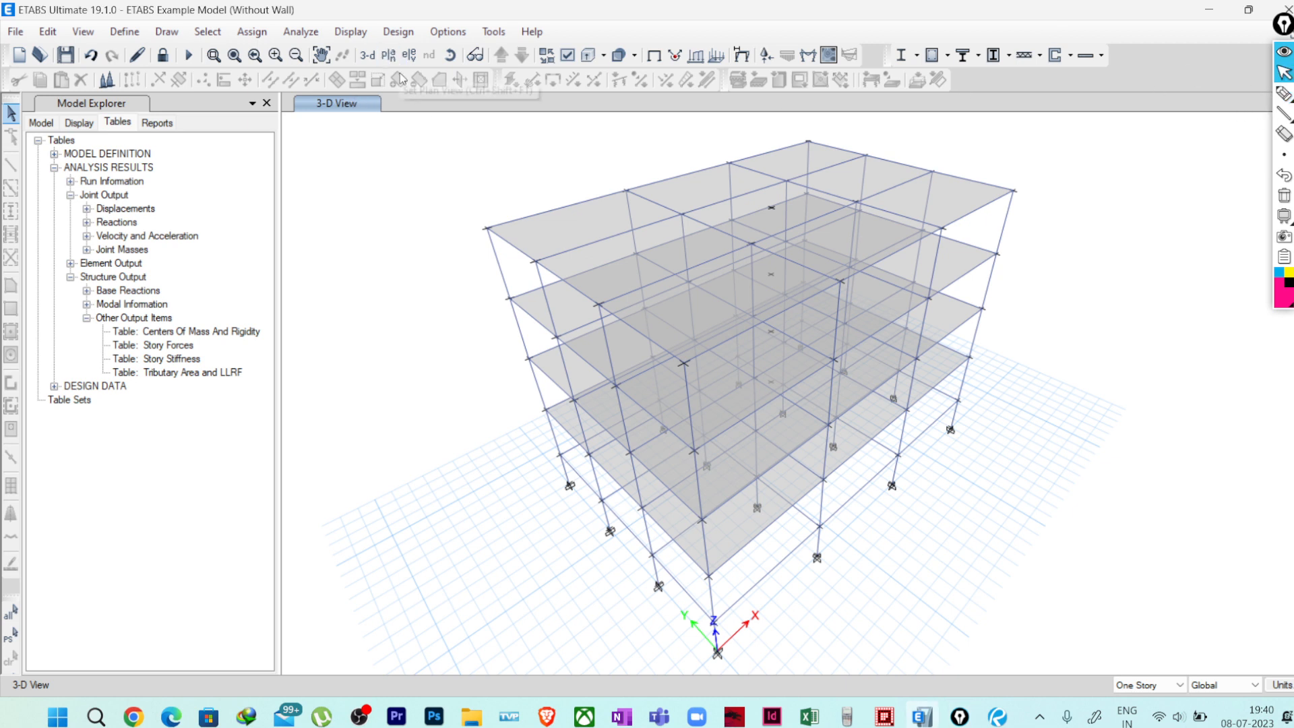
left_click(398, 32)
key("Escape")
left_click(388, 55)
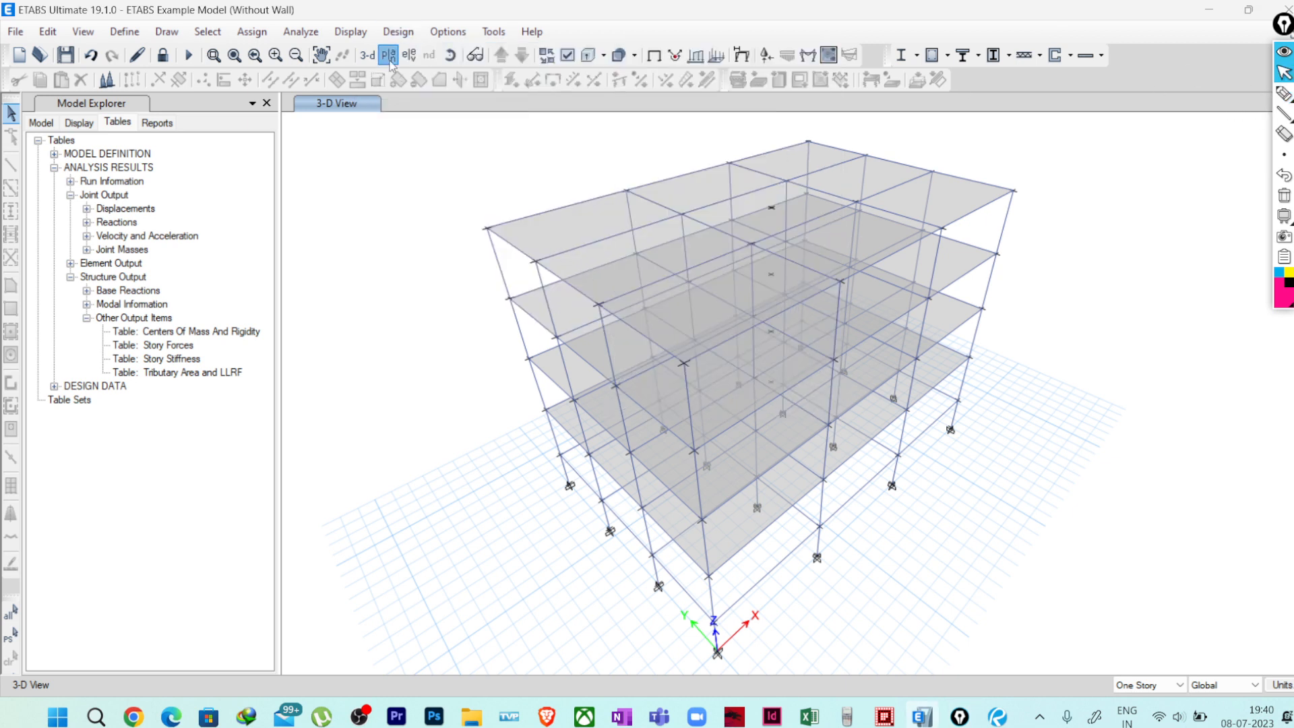
left_click(798, 146)
left_click(408, 55)
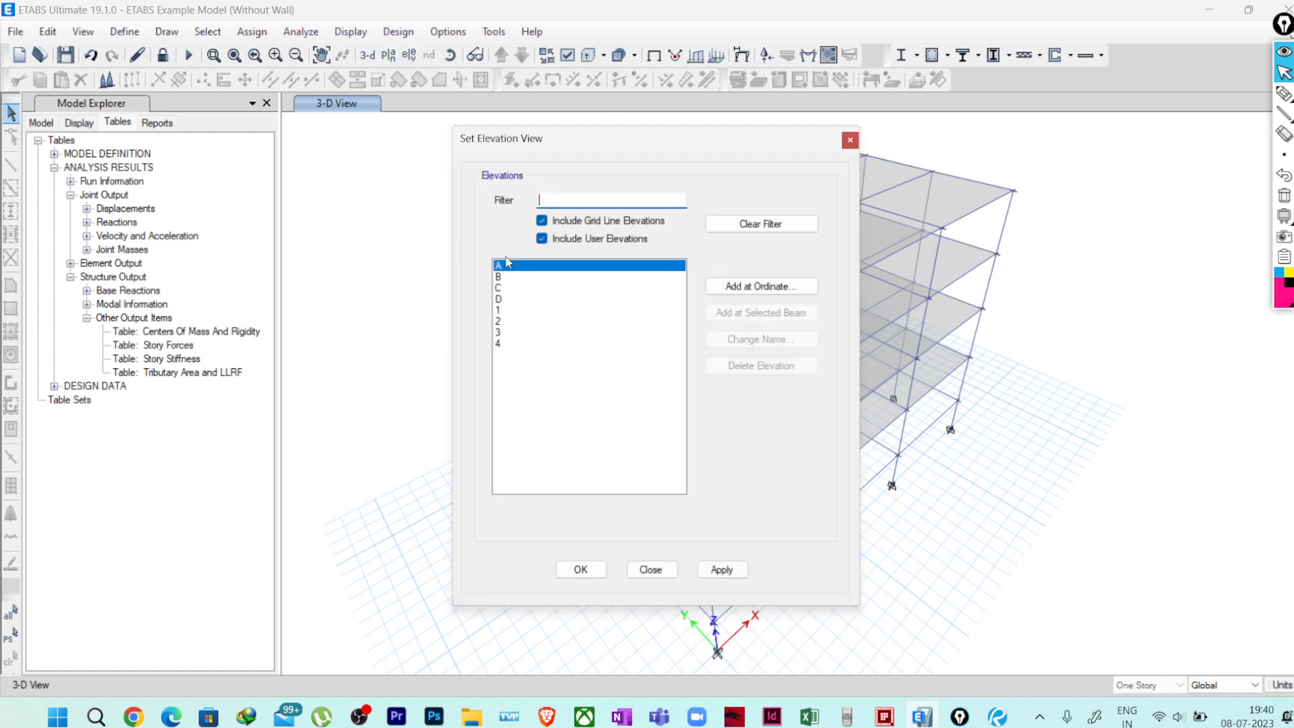
left_click(498, 311)
left_click(581, 569)
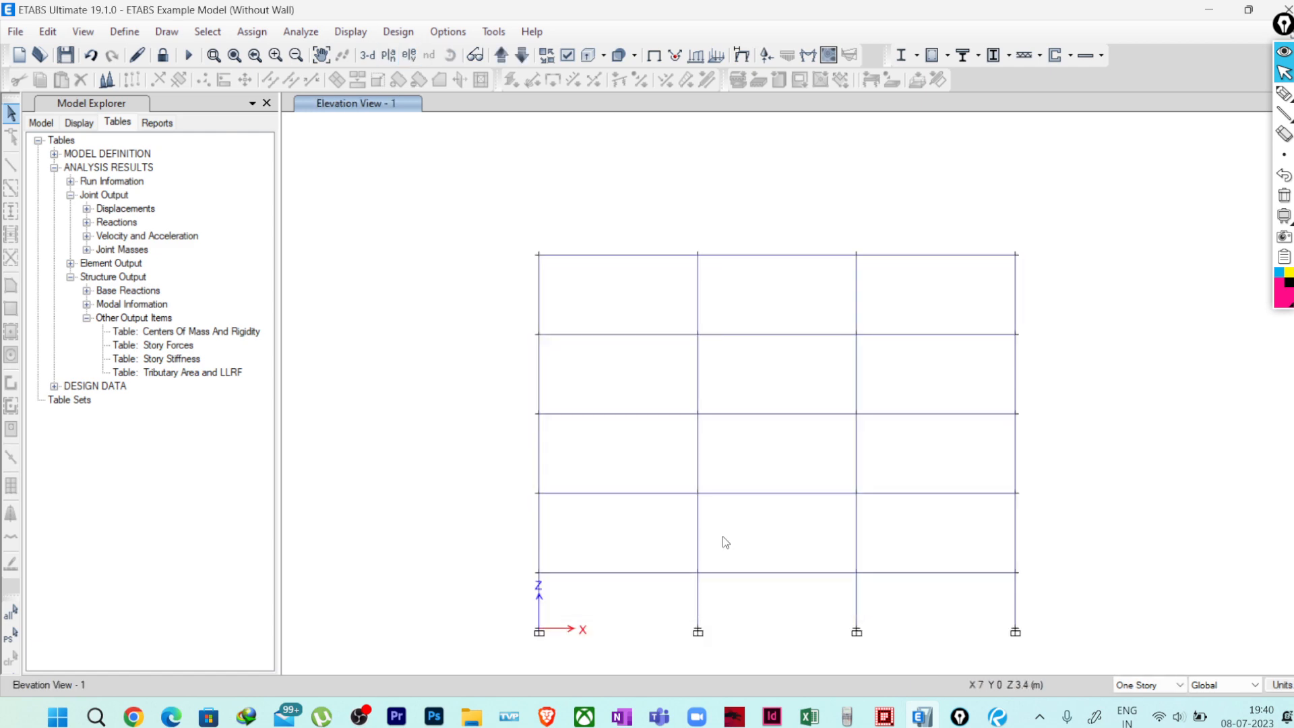
Outline the fourth storey across the elevation with the pen, and erase the outline
left_click(1282, 94)
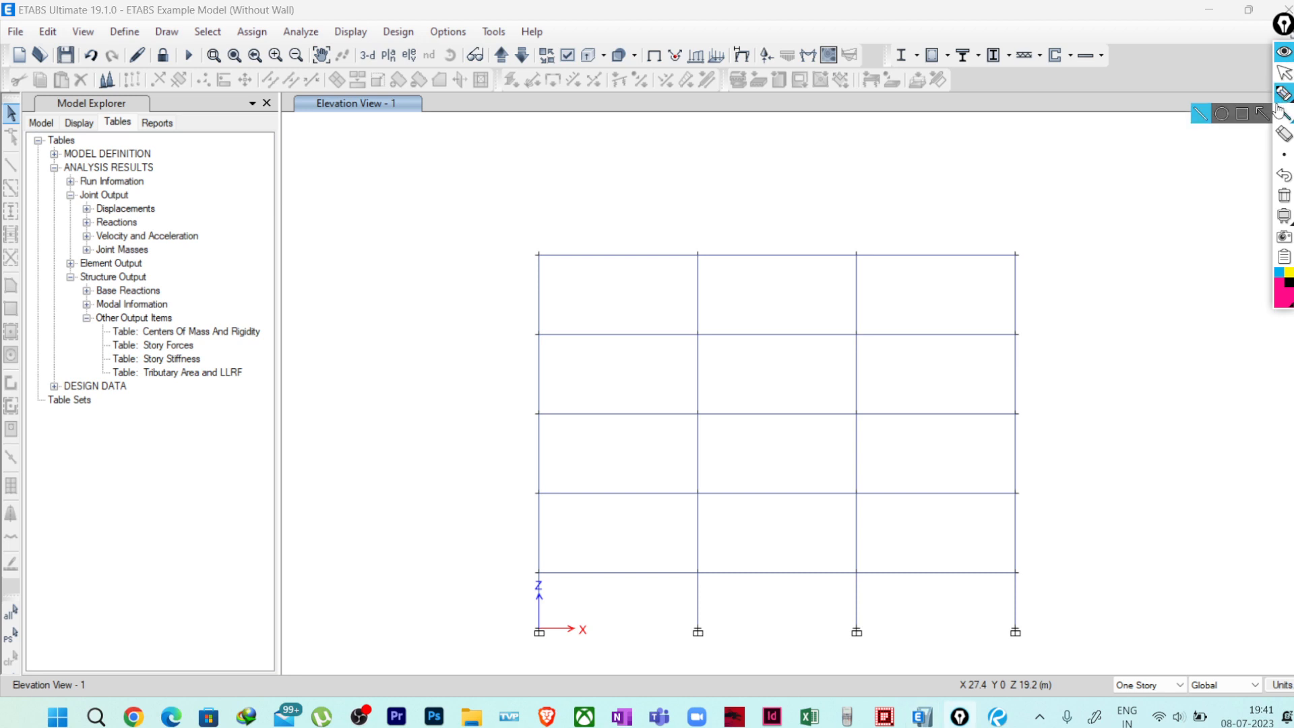
mouse_move(509, 334)
left_mouse_down()
mouse_move(960, 325)
mouse_move(1028, 421)
mouse_move(607, 422)
mouse_move(505, 332)
left_mouse_up()
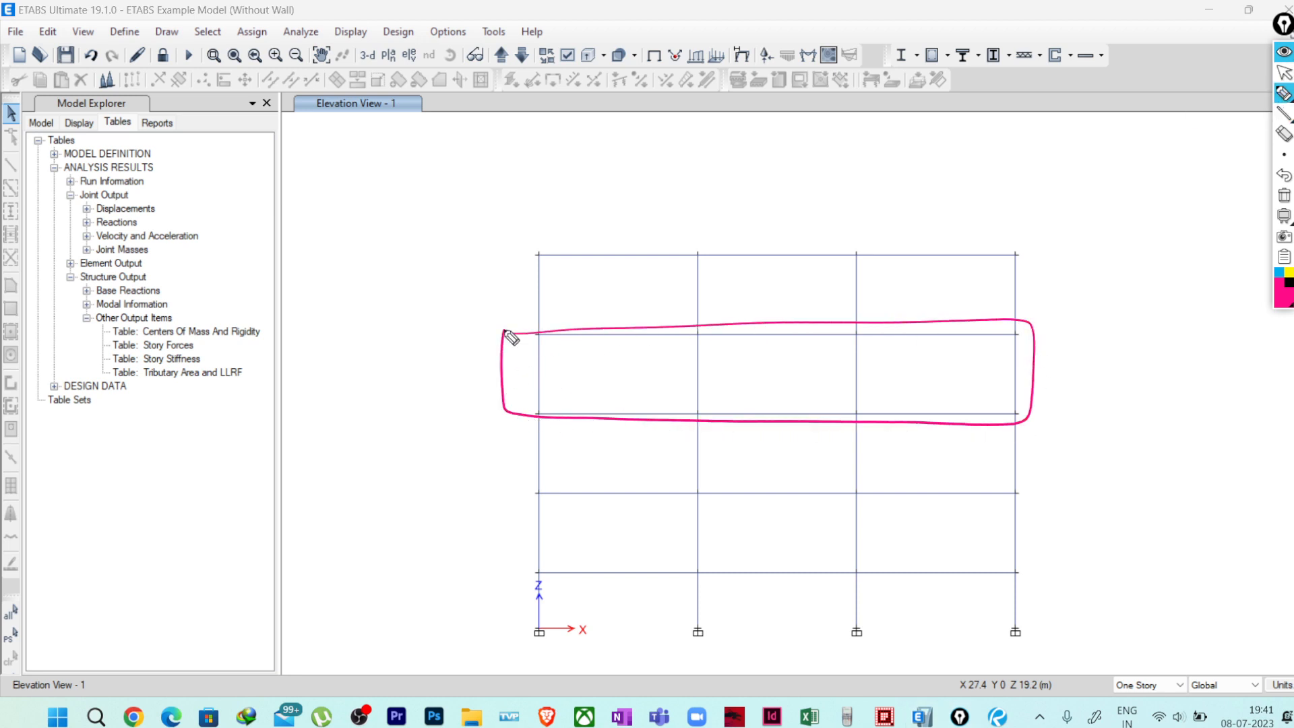
left_click(1284, 196)
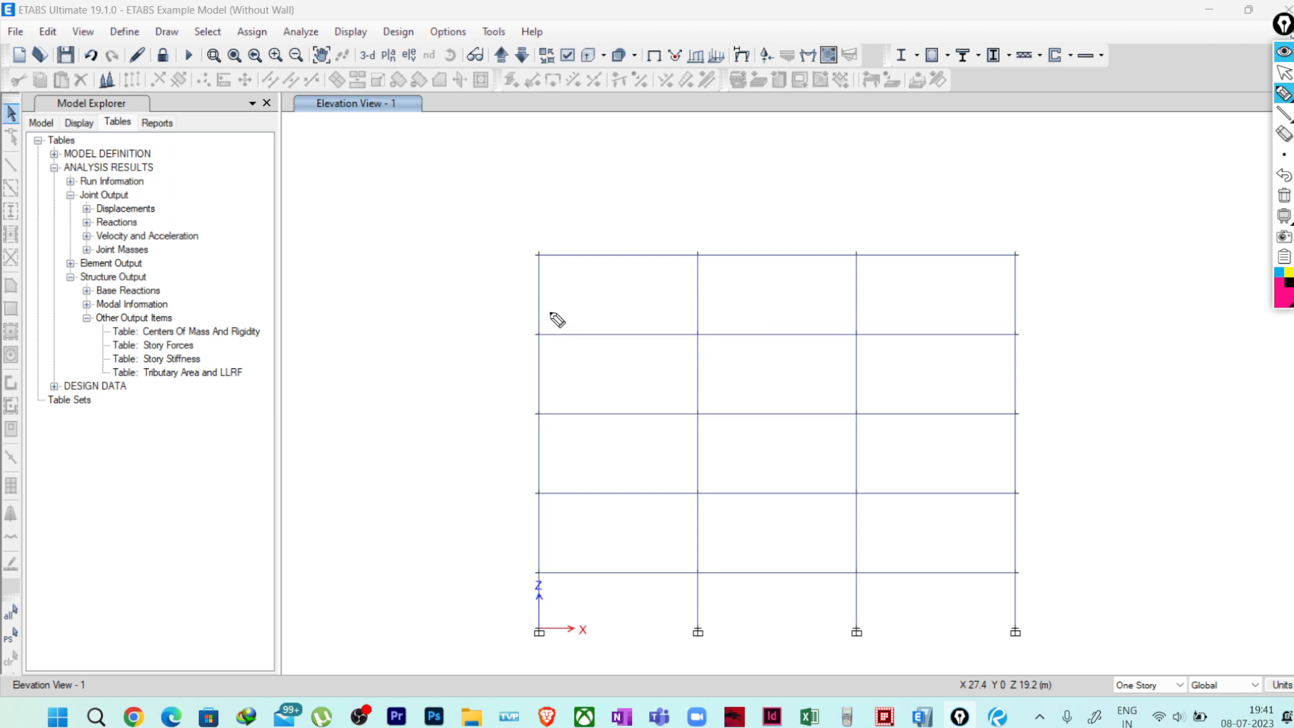
Sketch downward load arrows on the four columns at level 4, circle the loads from above, and clear the drawing
mouse_move(542, 291)
left_mouse_down()
mouse_move(539, 323)
mouse_move(546, 312)
left_mouse_up()
left_click_drag(695, 294, 694, 333)
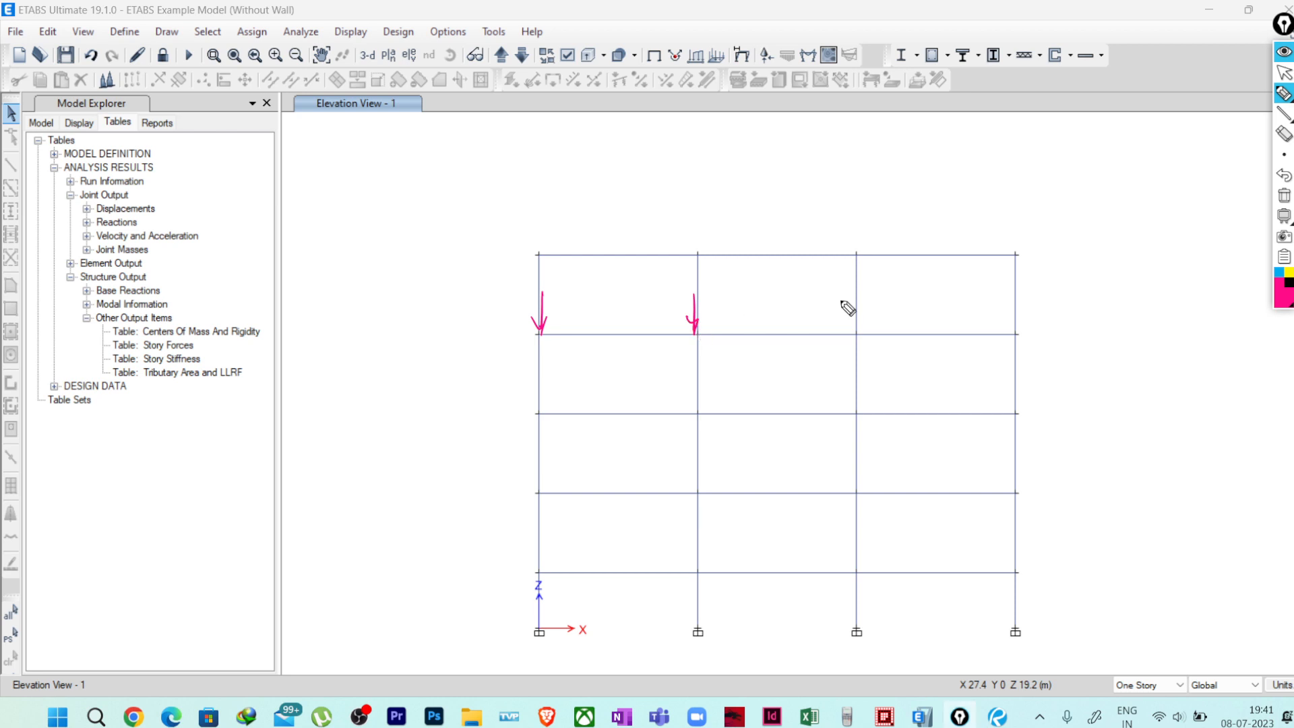
left_click_drag(856, 293, 856, 332)
left_click_drag(848, 316, 856, 332)
left_click_drag(1011, 294, 1010, 333)
mouse_move(558, 233)
left_mouse_down()
mouse_move(507, 280)
mouse_move(1039, 288)
mouse_move(584, 240)
left_mouse_up()
mouse_move(542, 324)
left_mouse_down()
mouse_move(529, 340)
mouse_move(850, 351)
mouse_move(991, 312)
mouse_move(515, 330)
left_mouse_up()
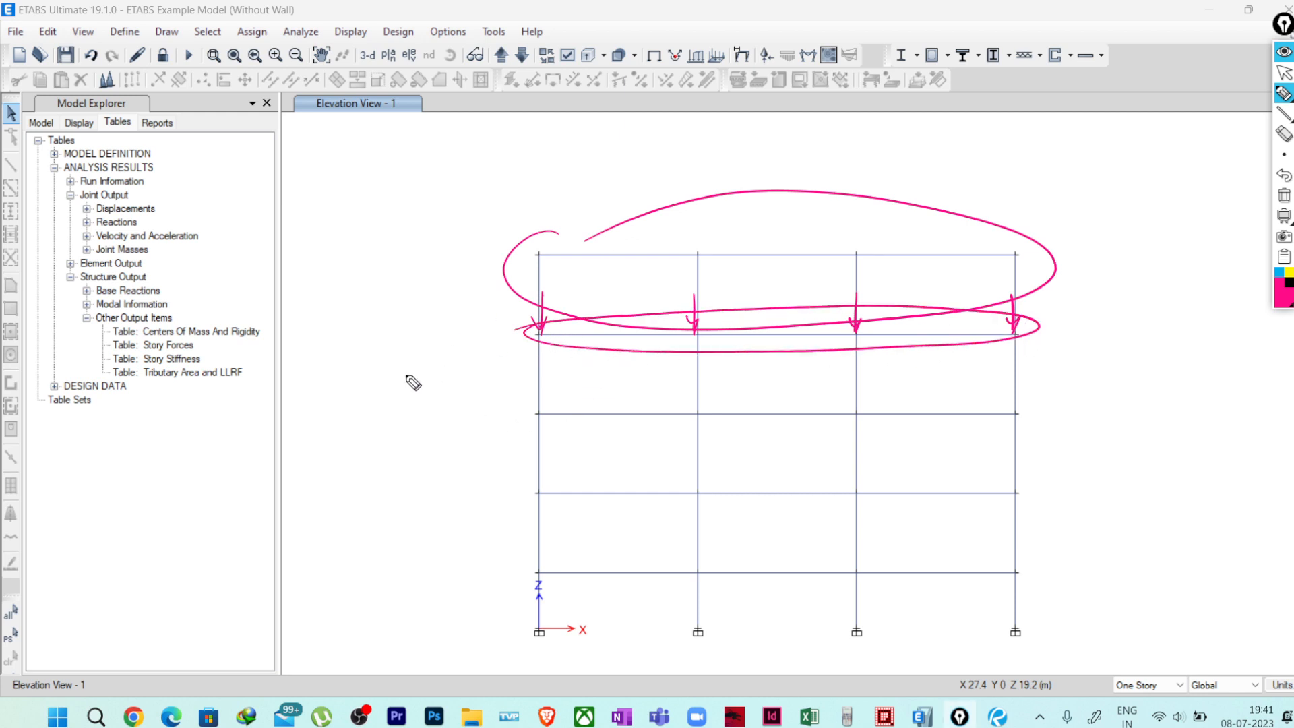
left_click(1282, 196)
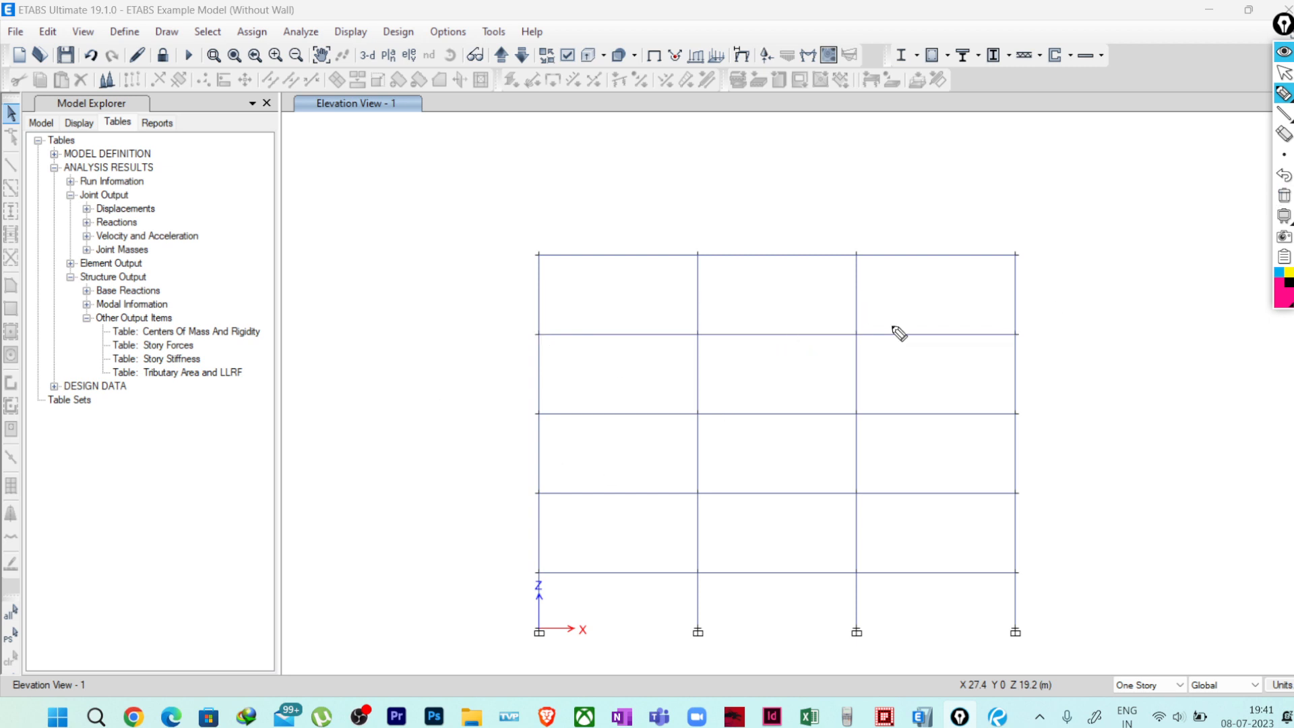
Return to normal cursor mode and open the Story Forces table from the structure output results
mouse_move(1280, 99)
left_click(1284, 72)
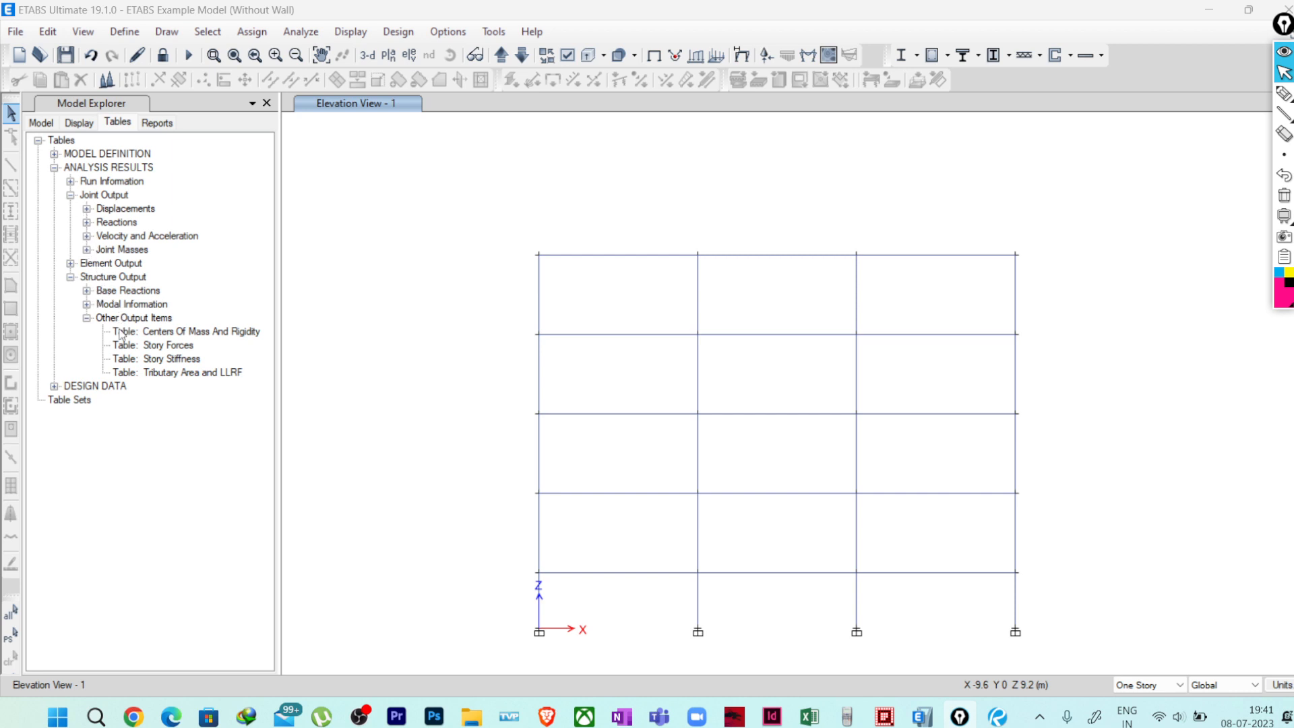
left_click(118, 123)
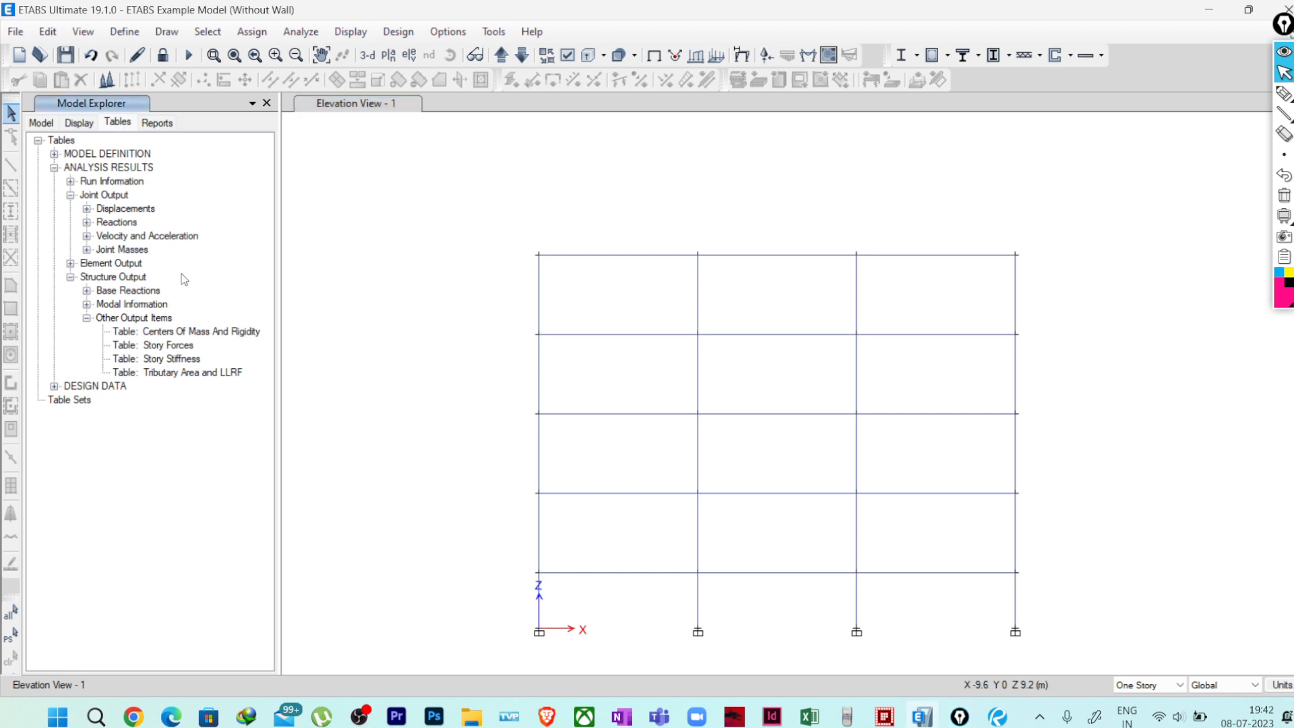
left_click(174, 346)
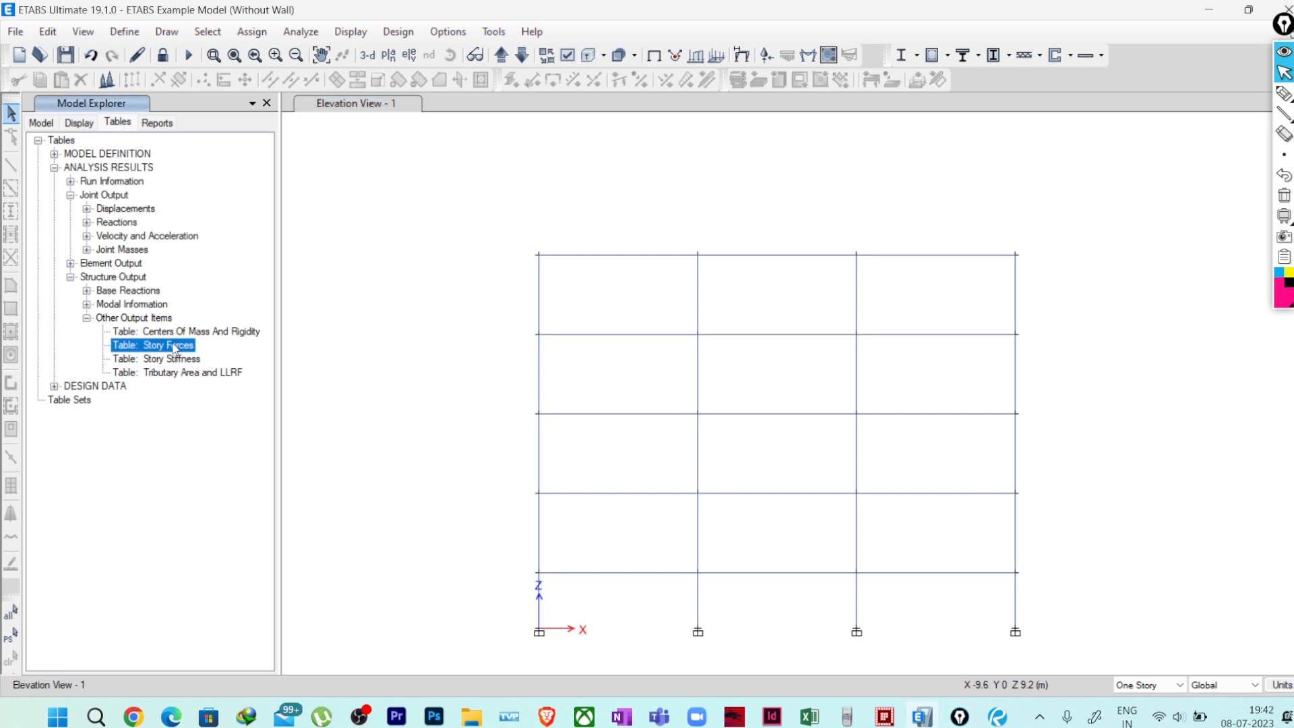
right_click(175, 347)
left_click(215, 357)
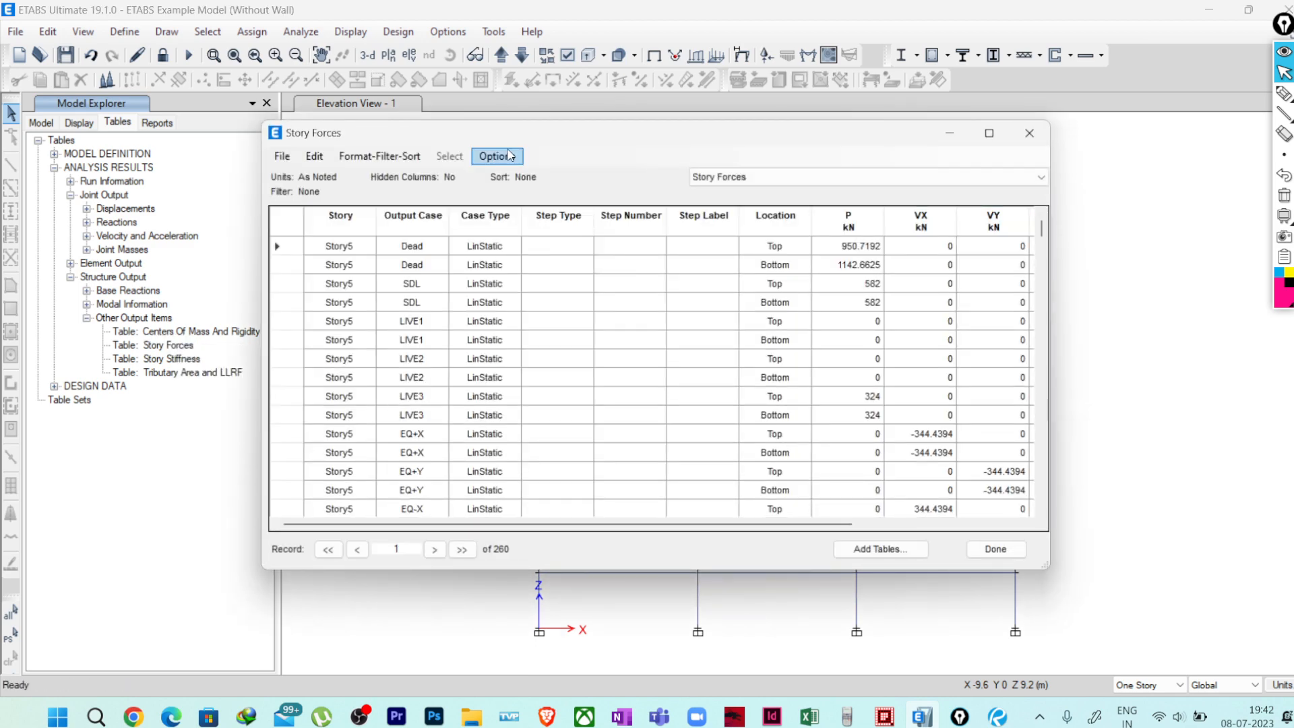
Move the Story Forces window beside the elevation and filter its Story column to Story4
left_click_drag(512, 139, 1048, 193)
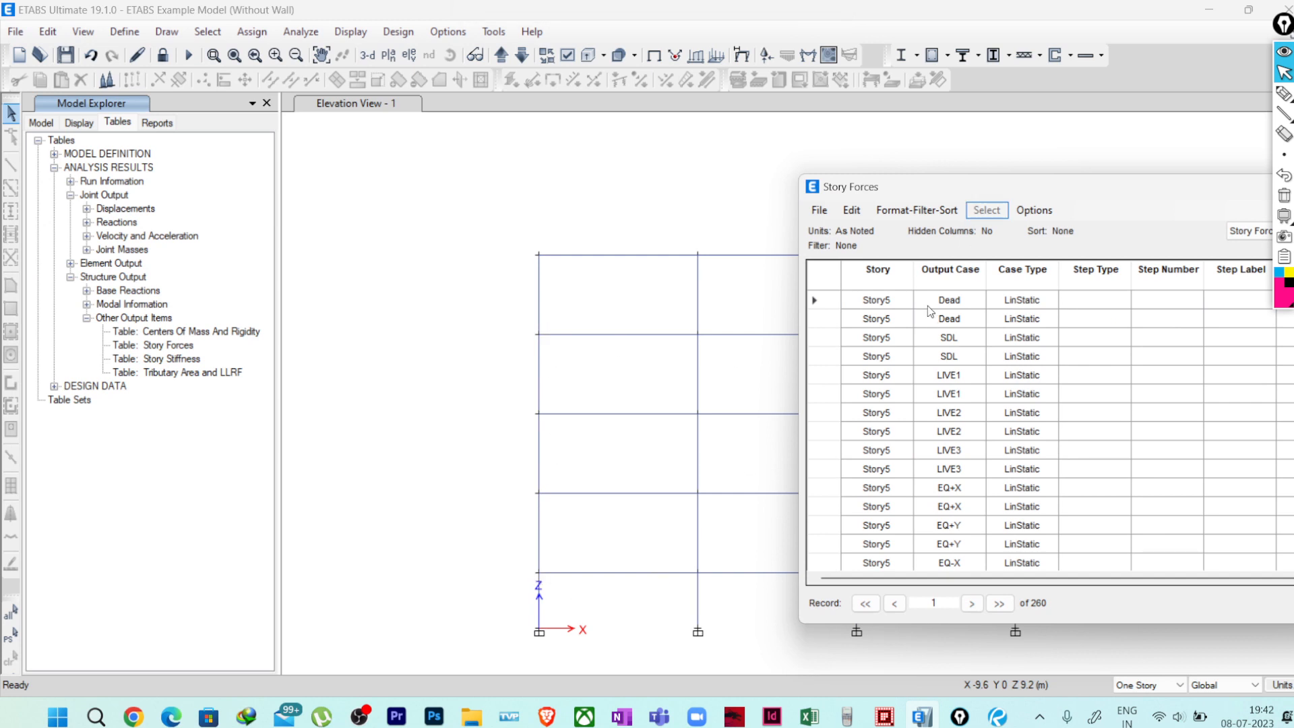
left_click(884, 272)
right_click(884, 272)
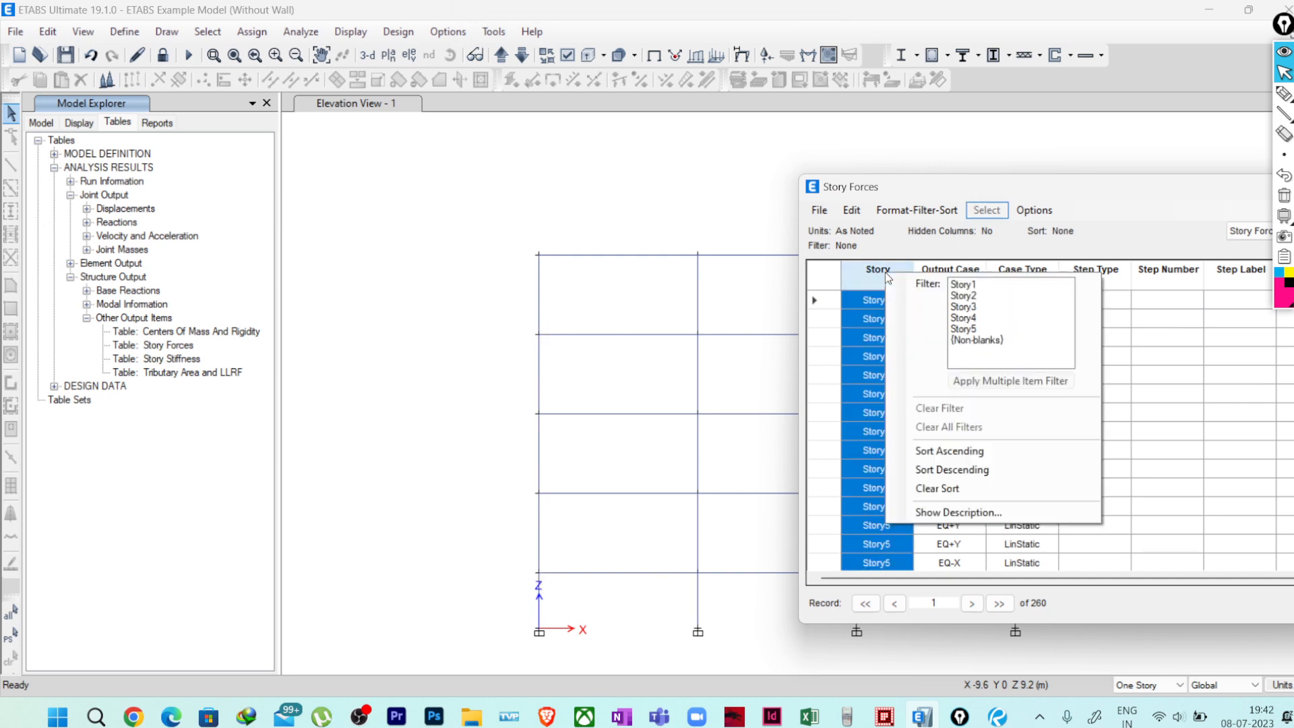
left_click(968, 317)
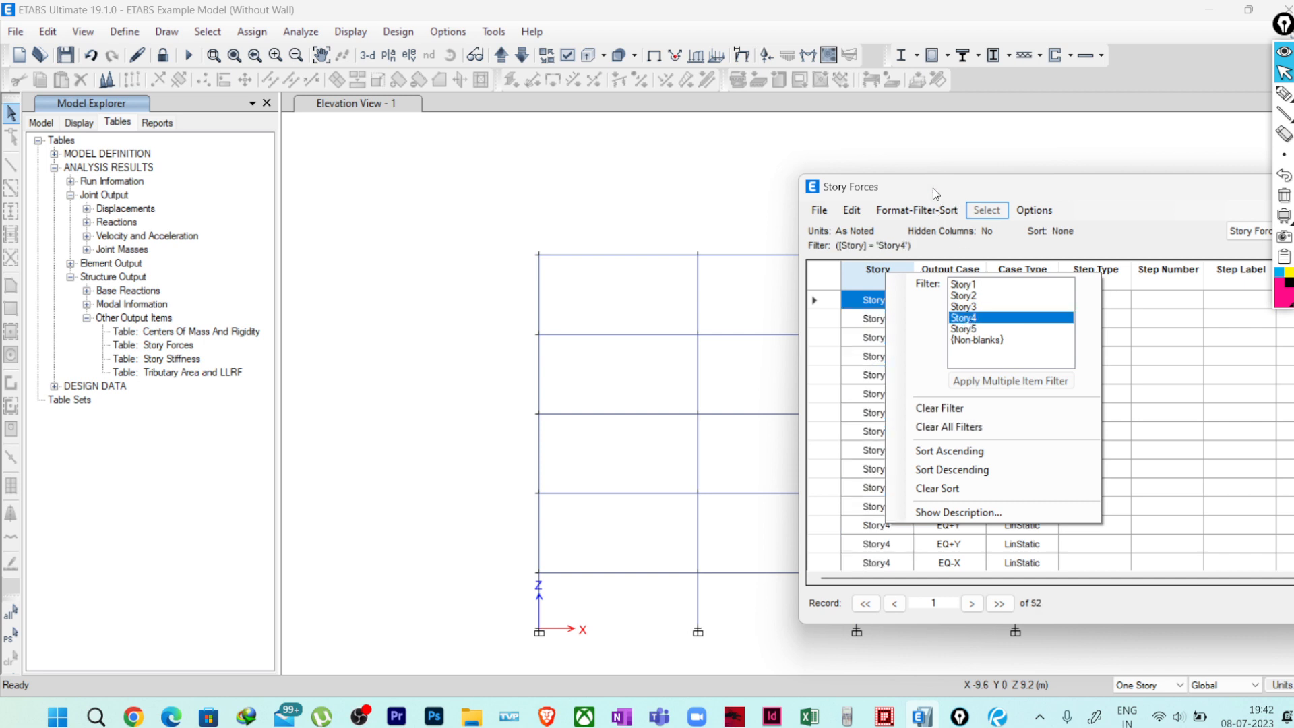
Bring the full Story Forces window into view and filter its Location column to Top
left_click(933, 188)
left_click_drag(933, 188, 503, 175)
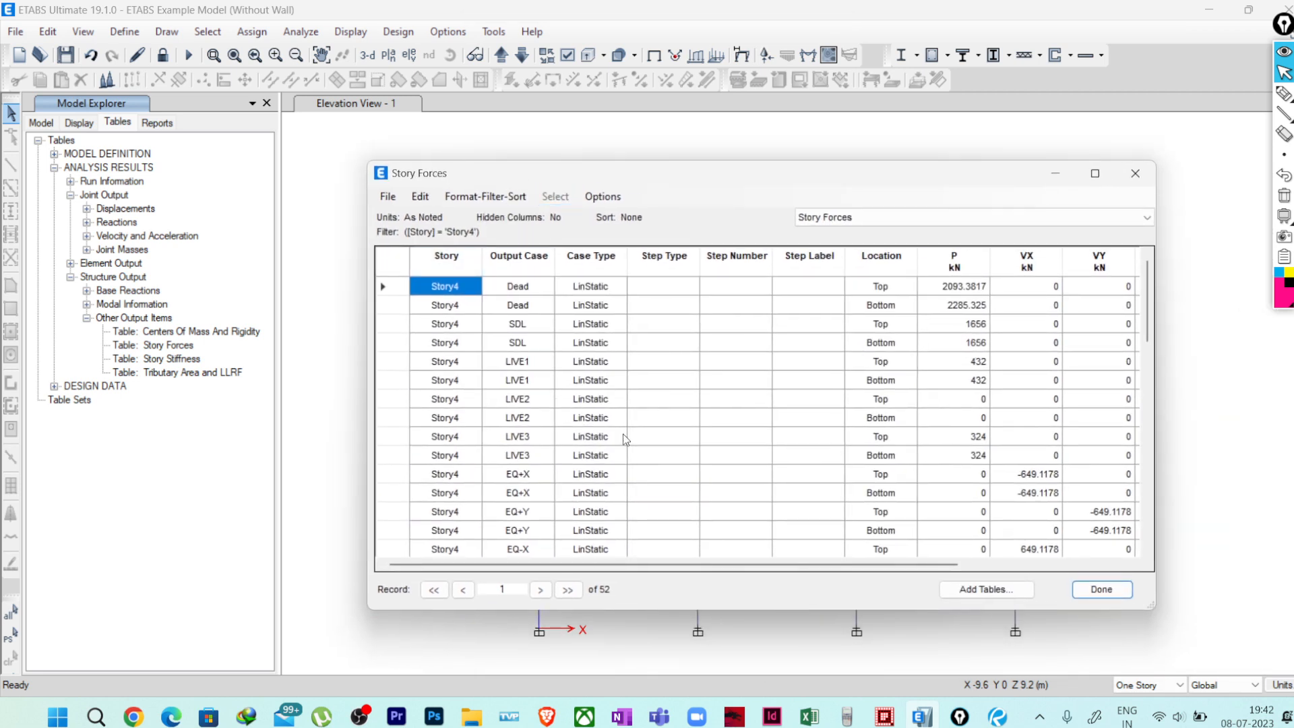
left_click_drag(726, 182, 1257, 175)
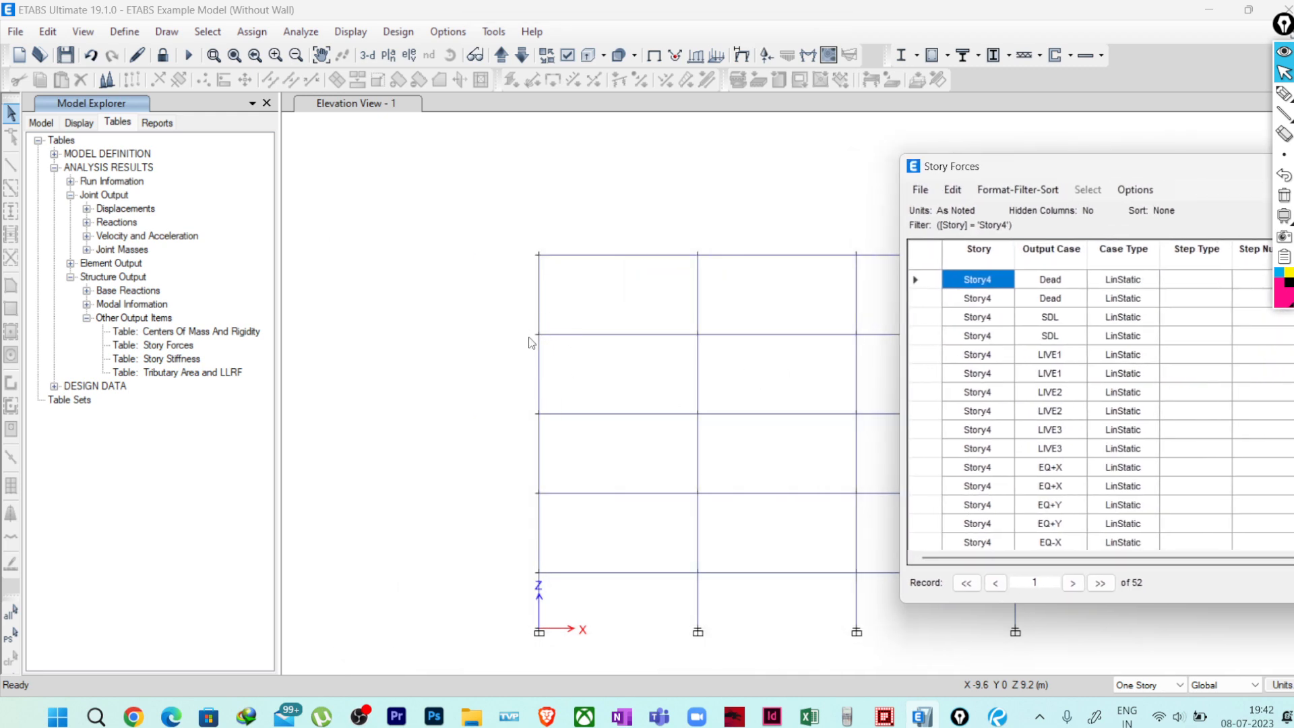
left_click_drag(951, 171, 388, 234)
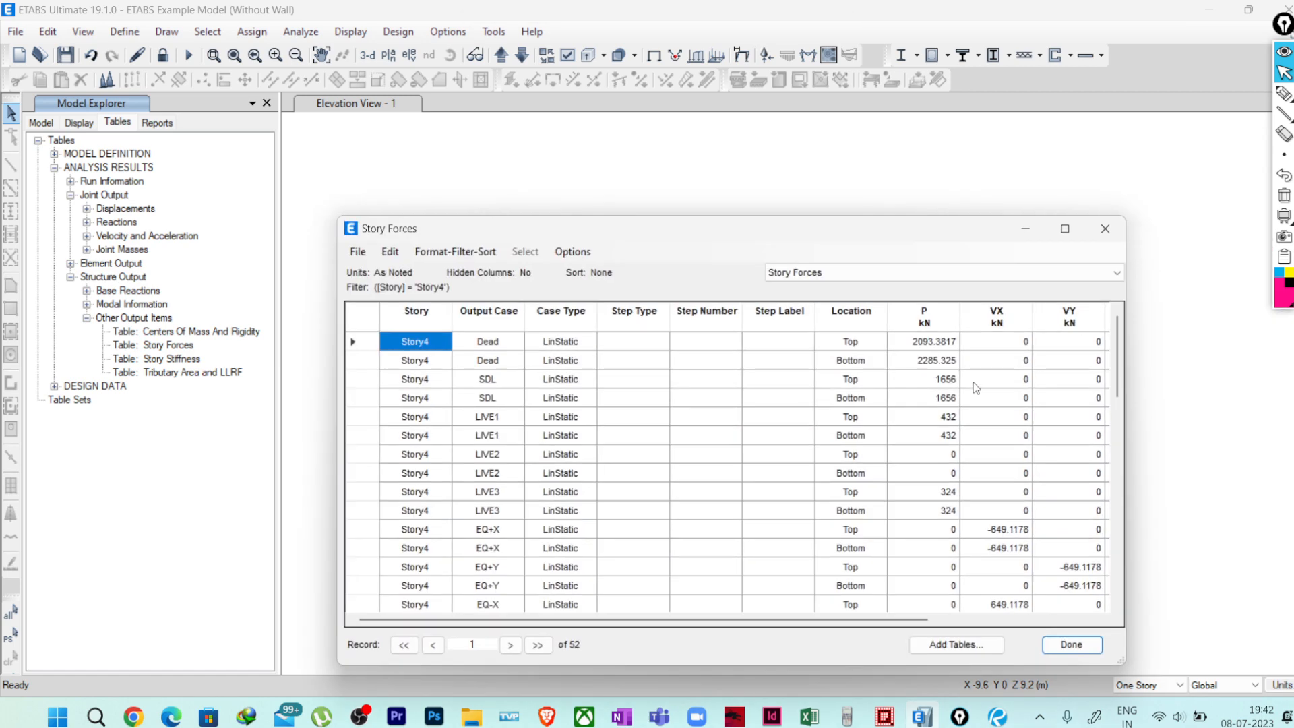
right_click(856, 314)
left_click(928, 339)
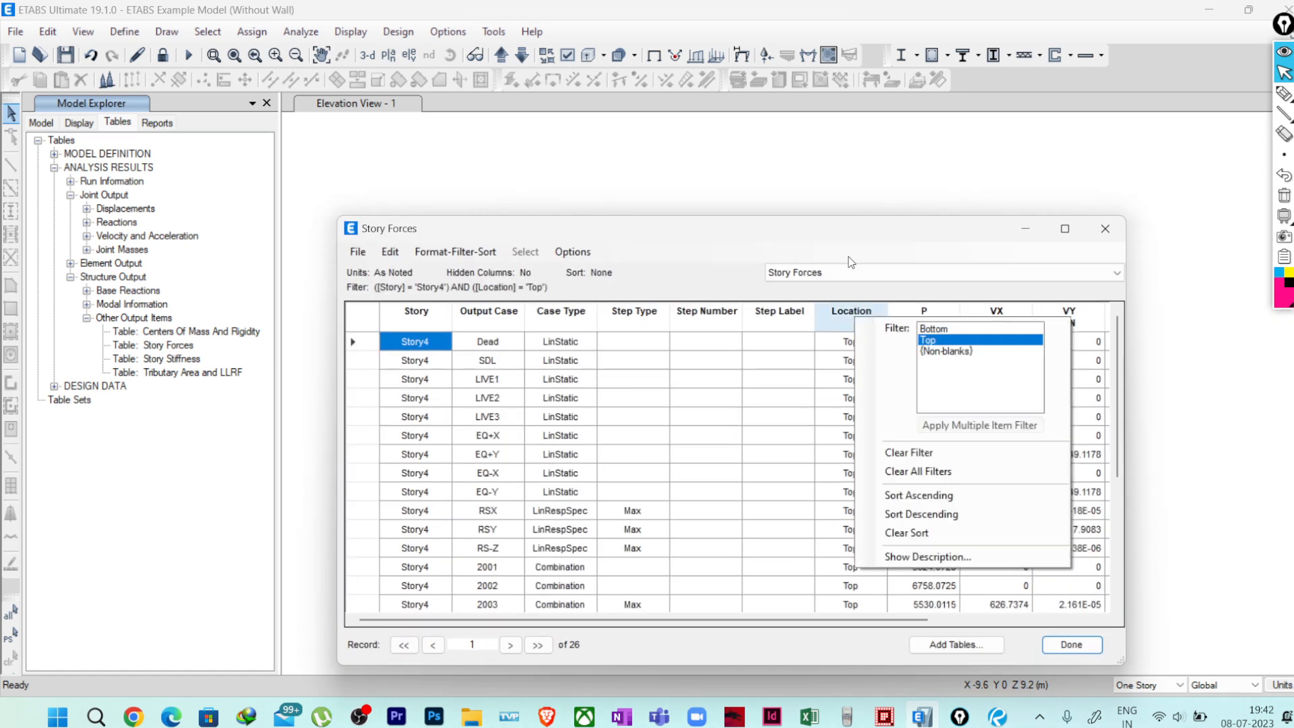
left_click(697, 386)
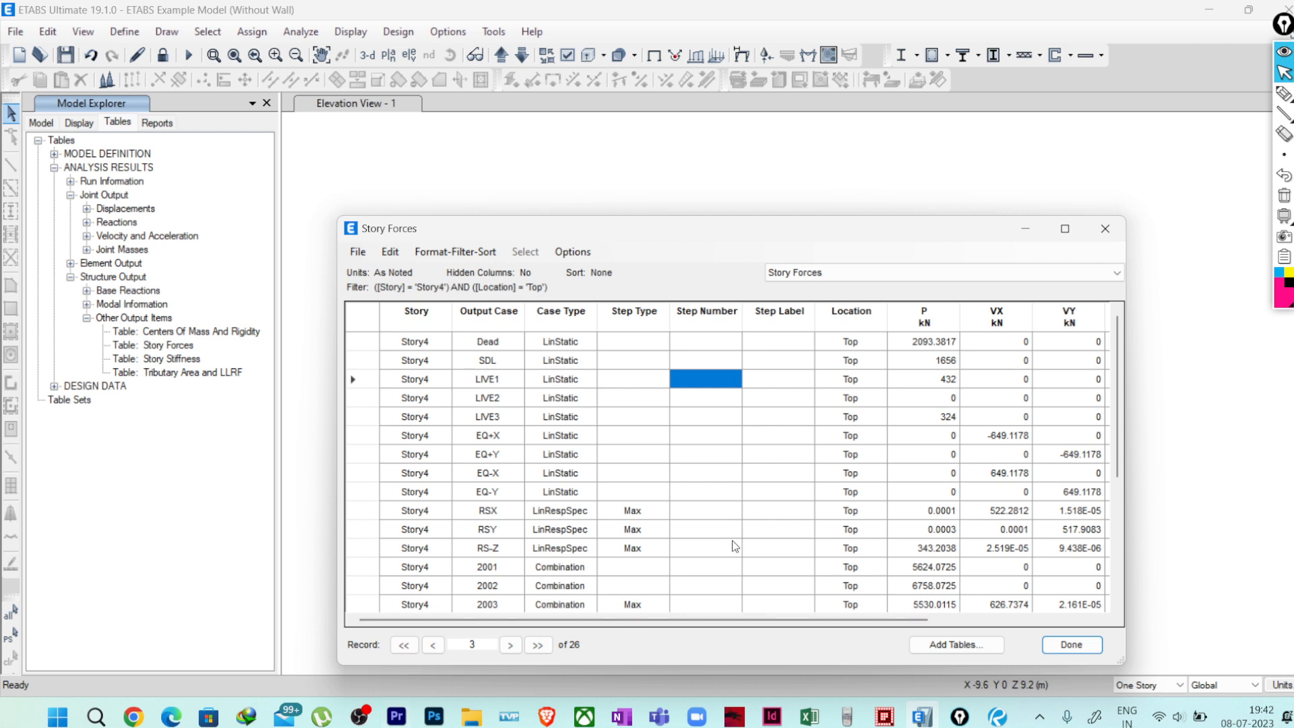
Filter the Output Case column to Dead, LIVE1, LIVE2, LIVE3, RSX, RSY and SDL together
left_click_drag(706, 236, 703, 153)
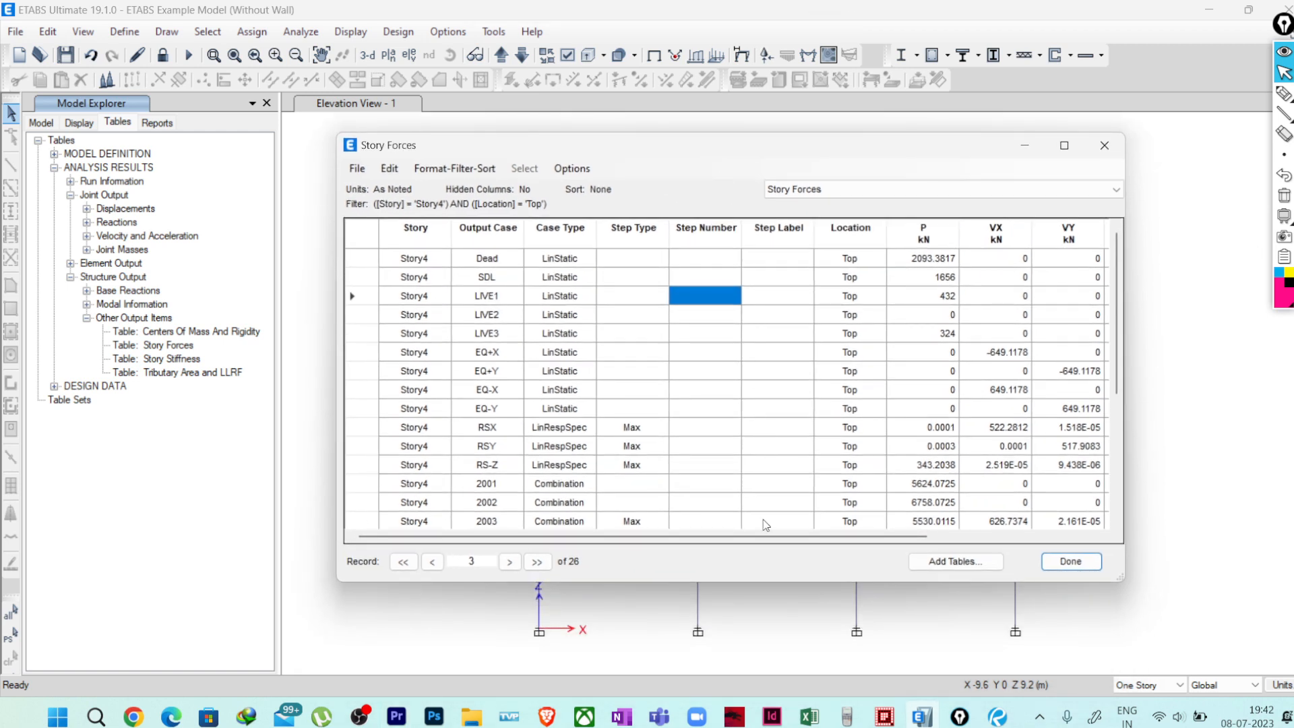
mouse_move(788, 537)
left_mouse_down()
mouse_move(864, 536)
mouse_move(793, 536)
left_mouse_up()
scroll(649, 489, "down", 2)
scroll(590, 472, "up", 2)
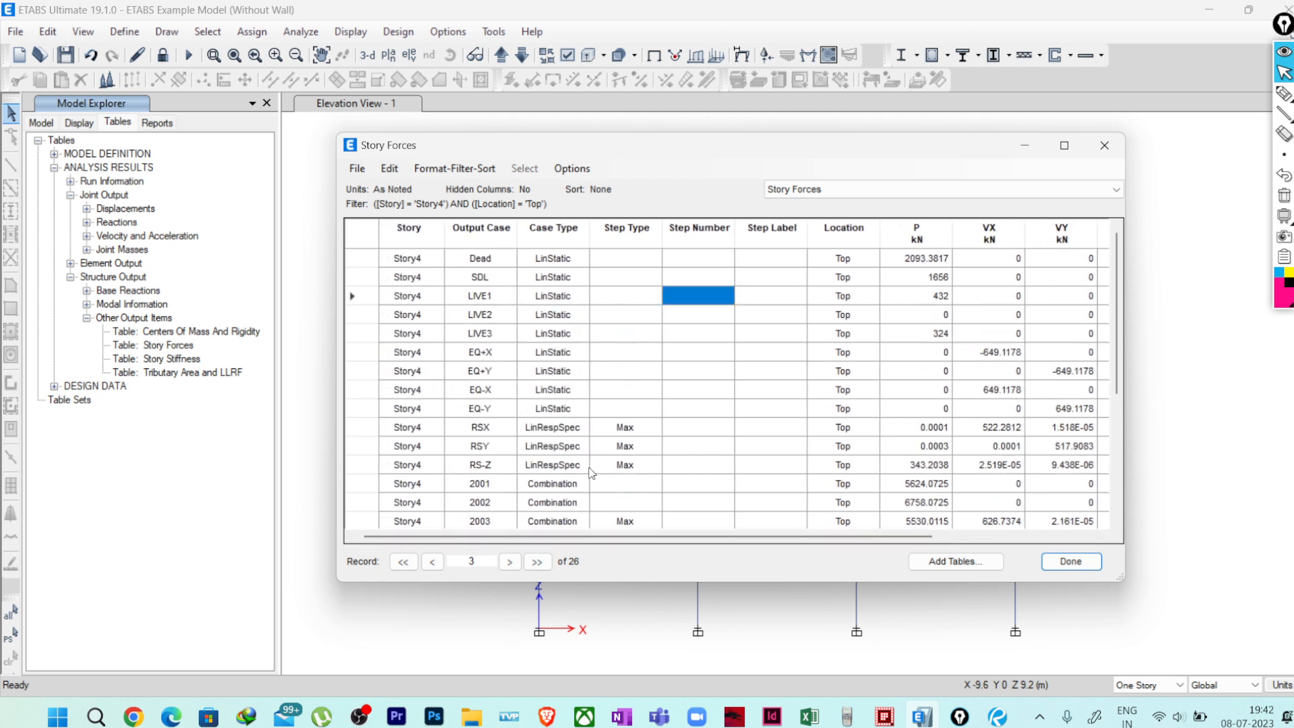
right_click(469, 244)
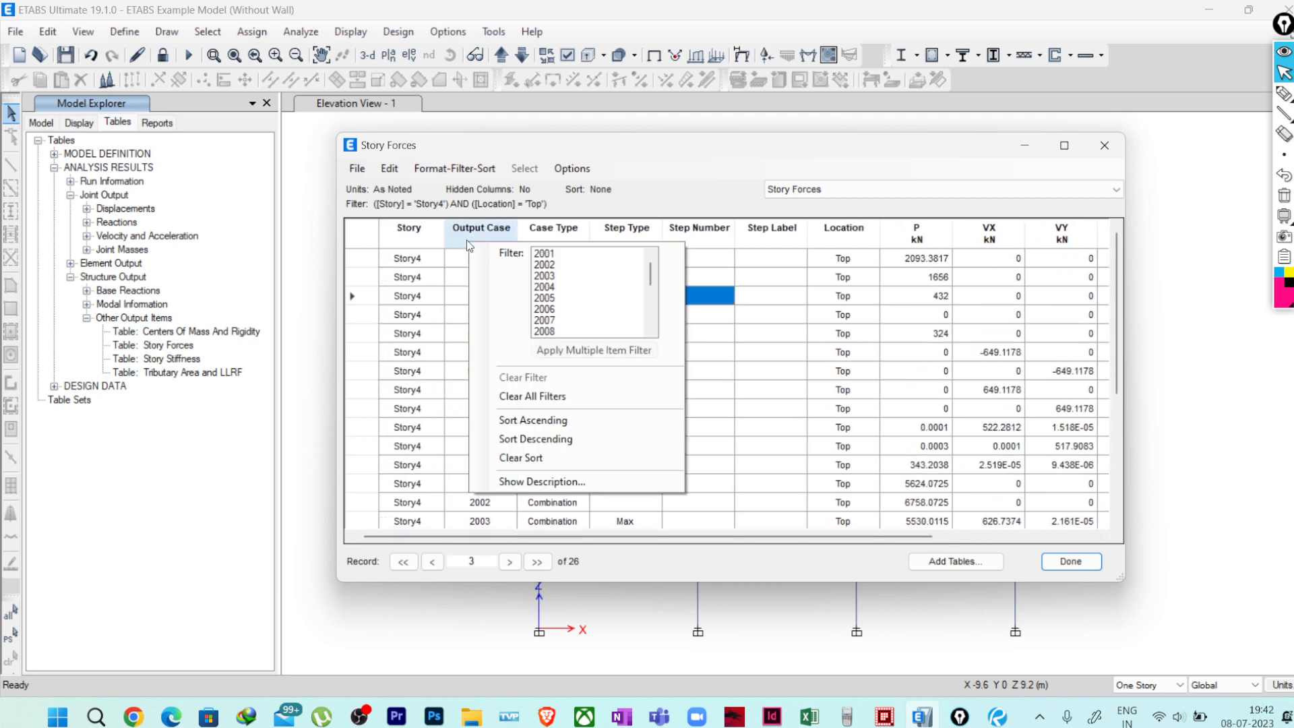
scroll(560, 322, "down", 5)
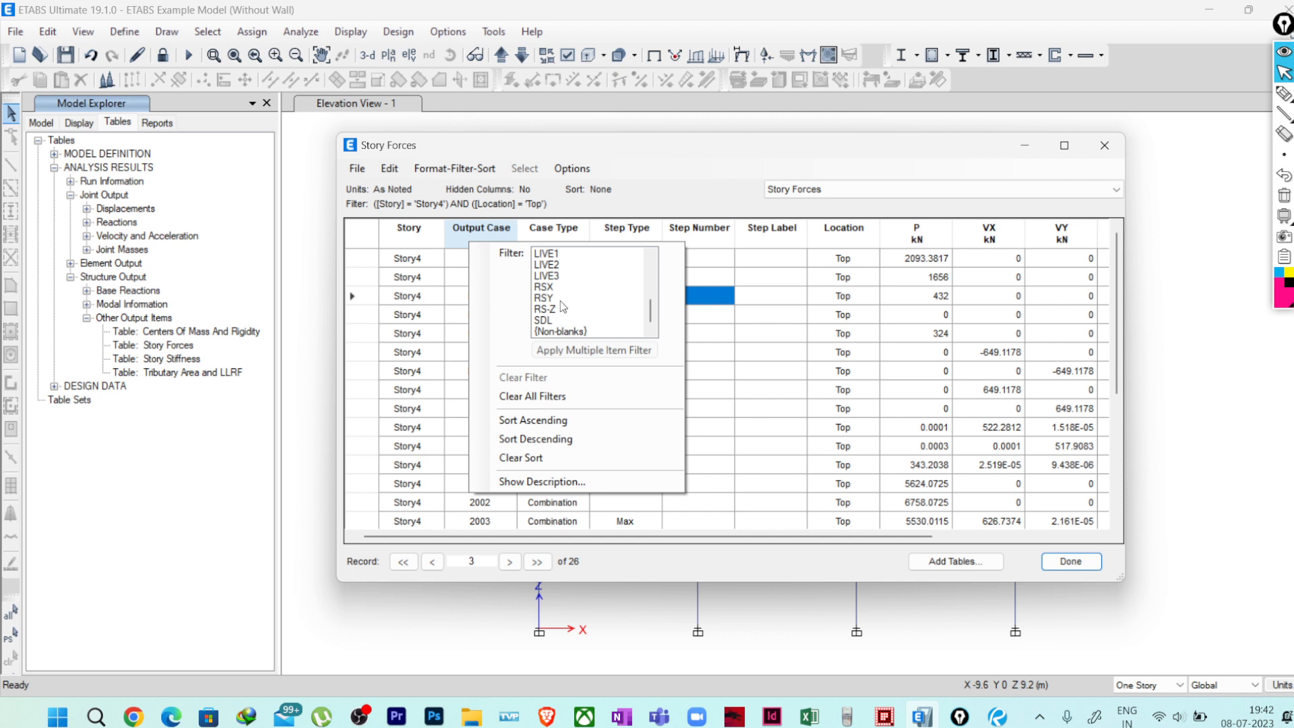
scroll(563, 297, "up", 3)
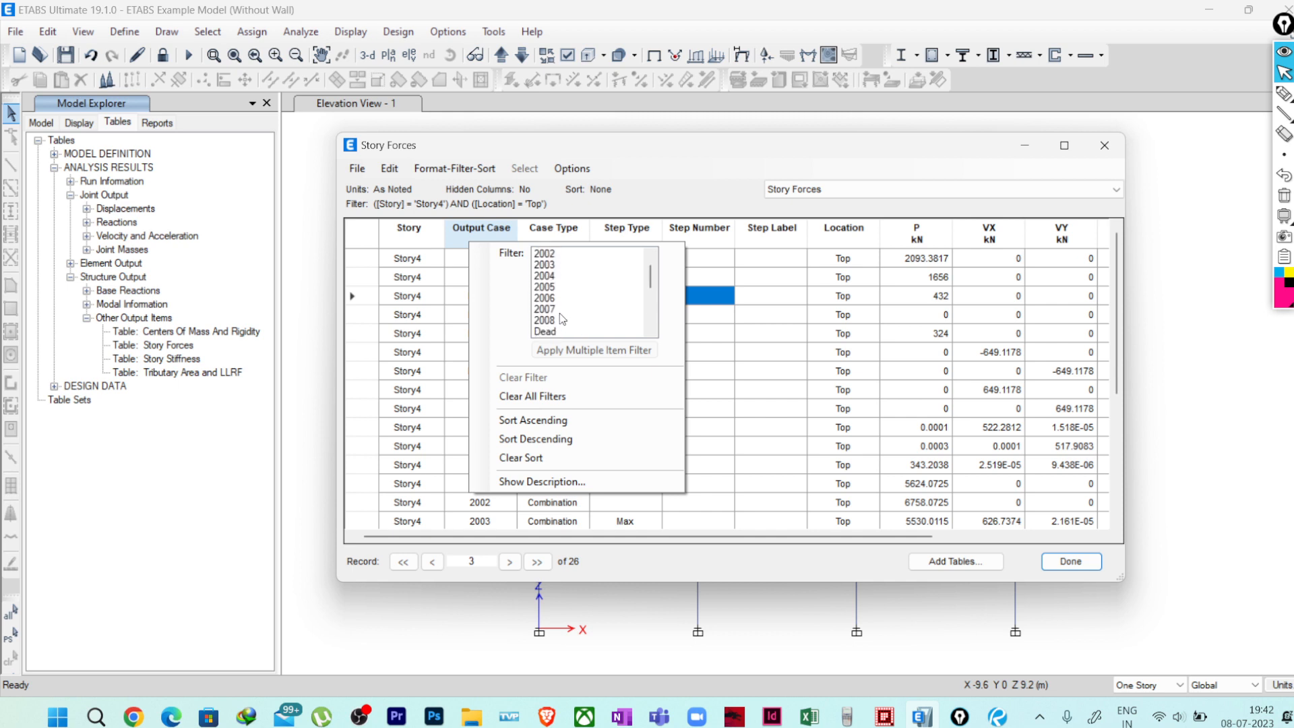
left_click(554, 332)
scroll(576, 320, "down", 3)
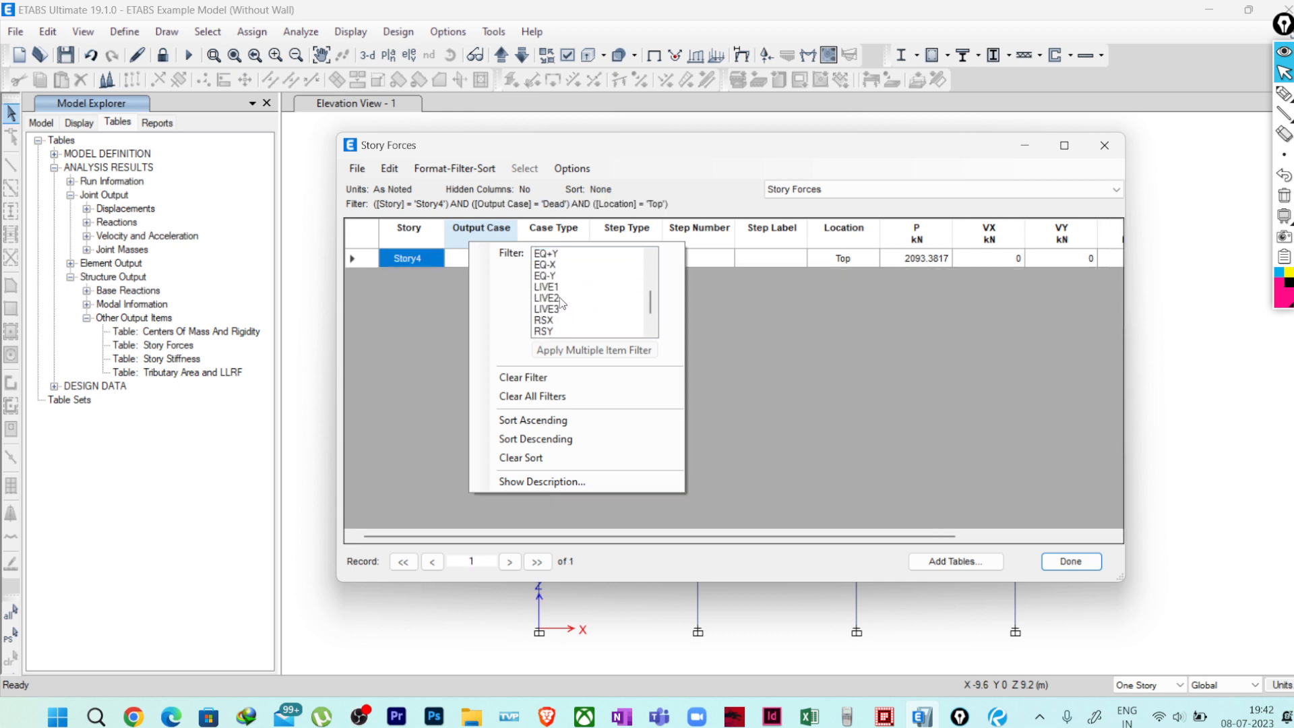
left_click_drag(554, 288, 559, 332)
scroll(566, 319, "down", 1)
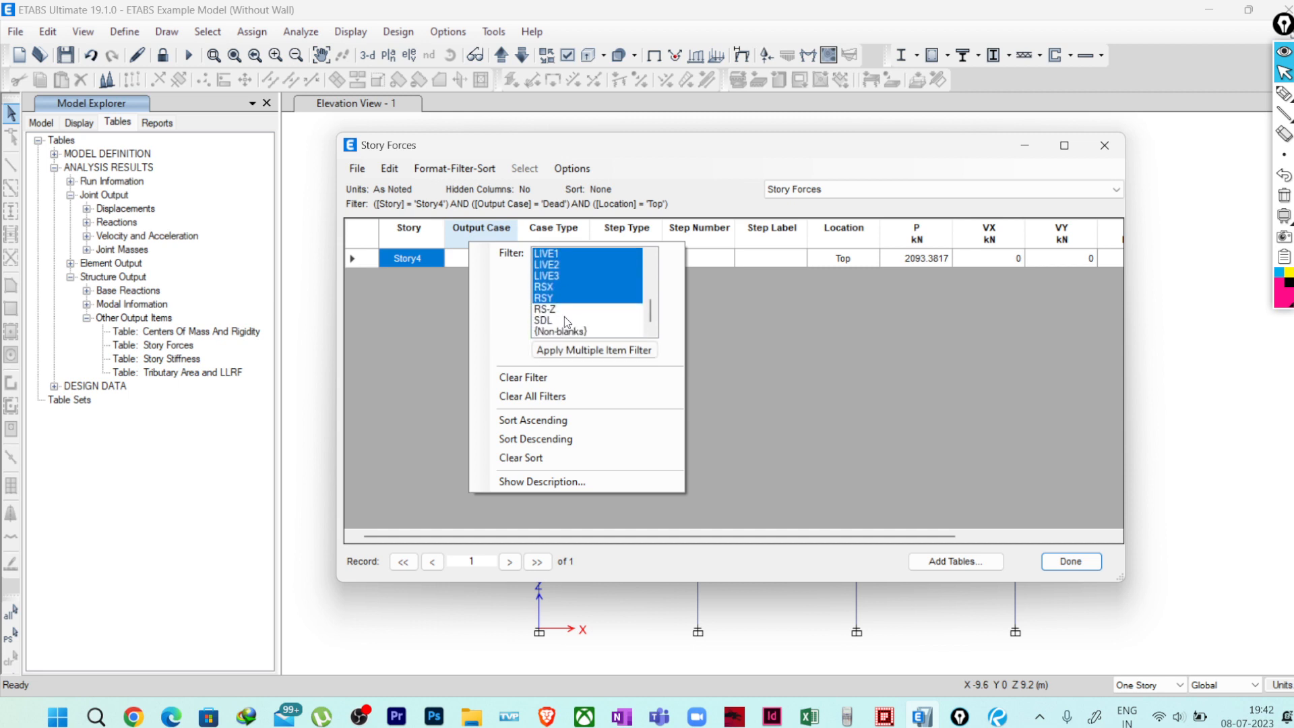
left_click(559, 320, "ctrl")
left_click(581, 352)
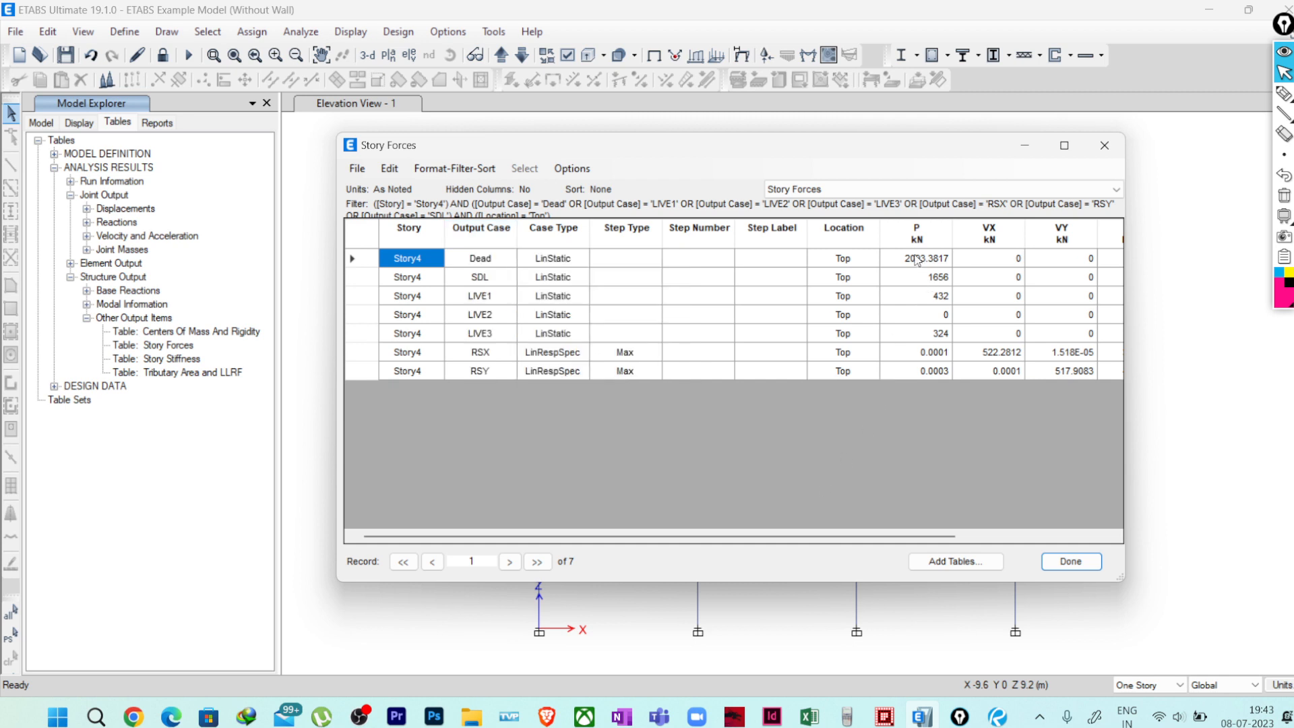
Select the P values of the filtered cases, then switch to a blank Excel workbook and maximize its window
left_click_drag(914, 261, 915, 363)
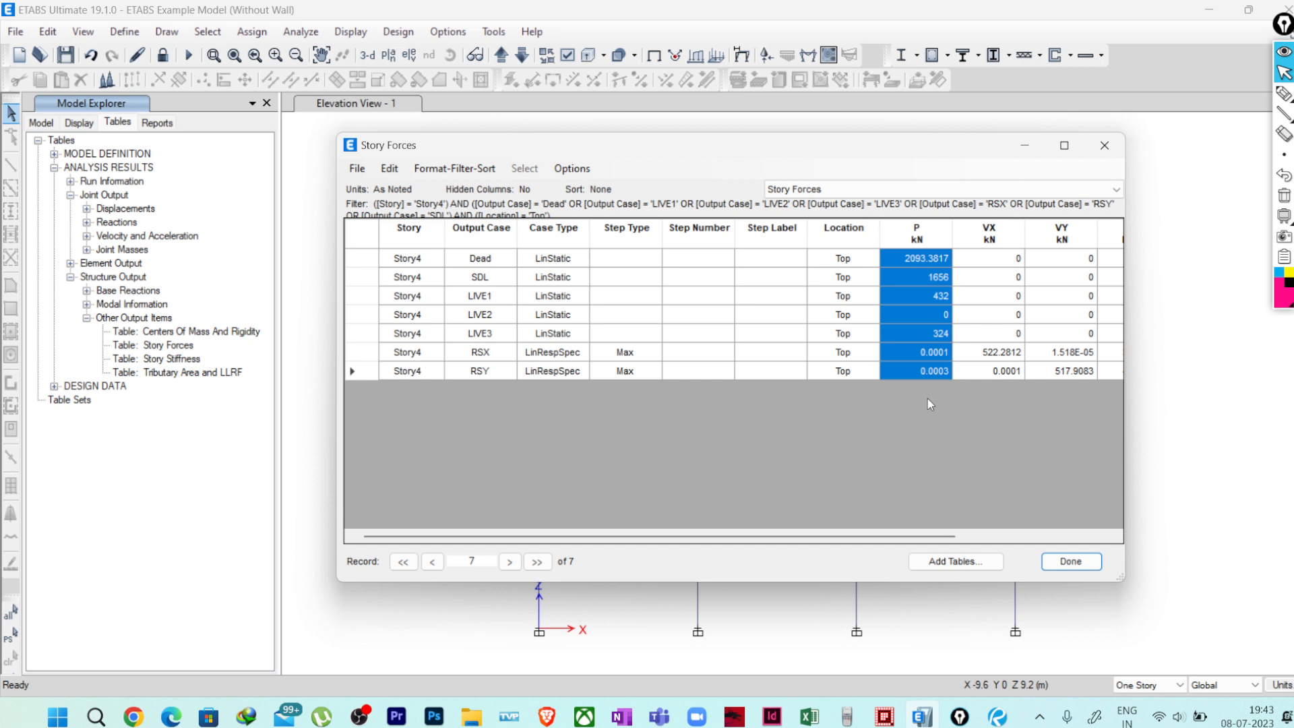
right_click(922, 372)
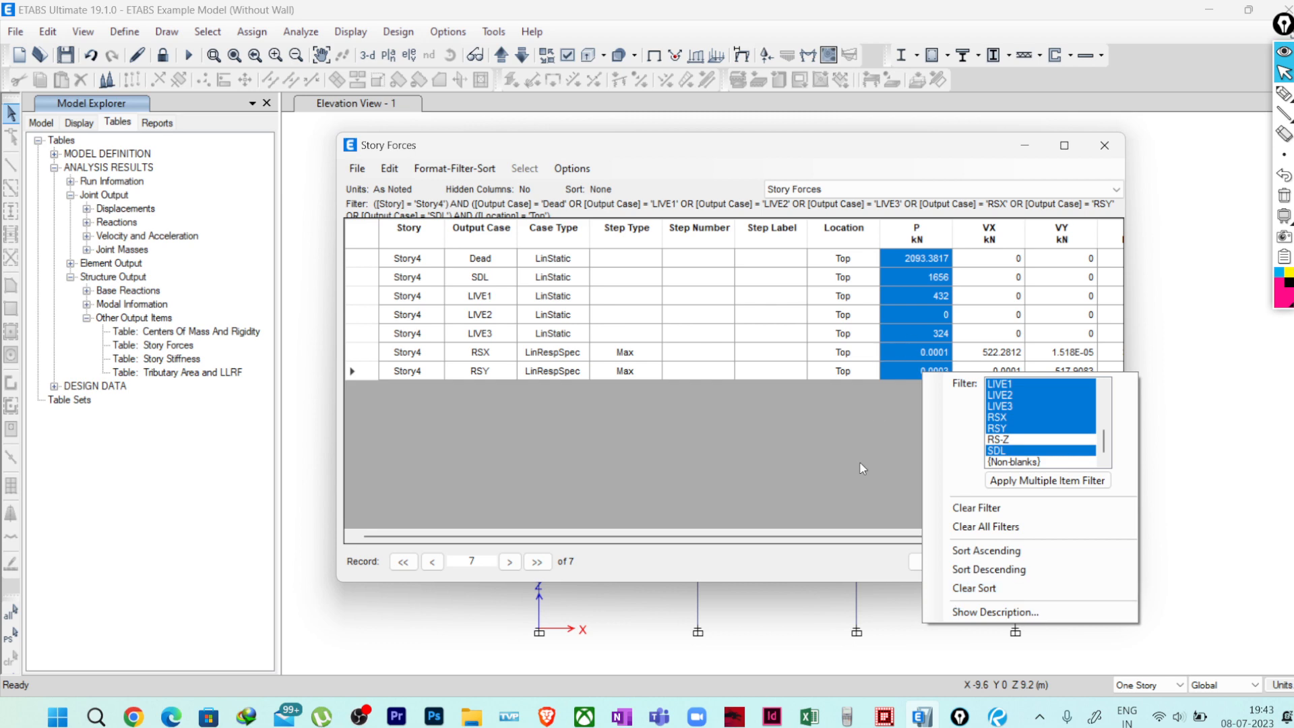
left_click(807, 717)
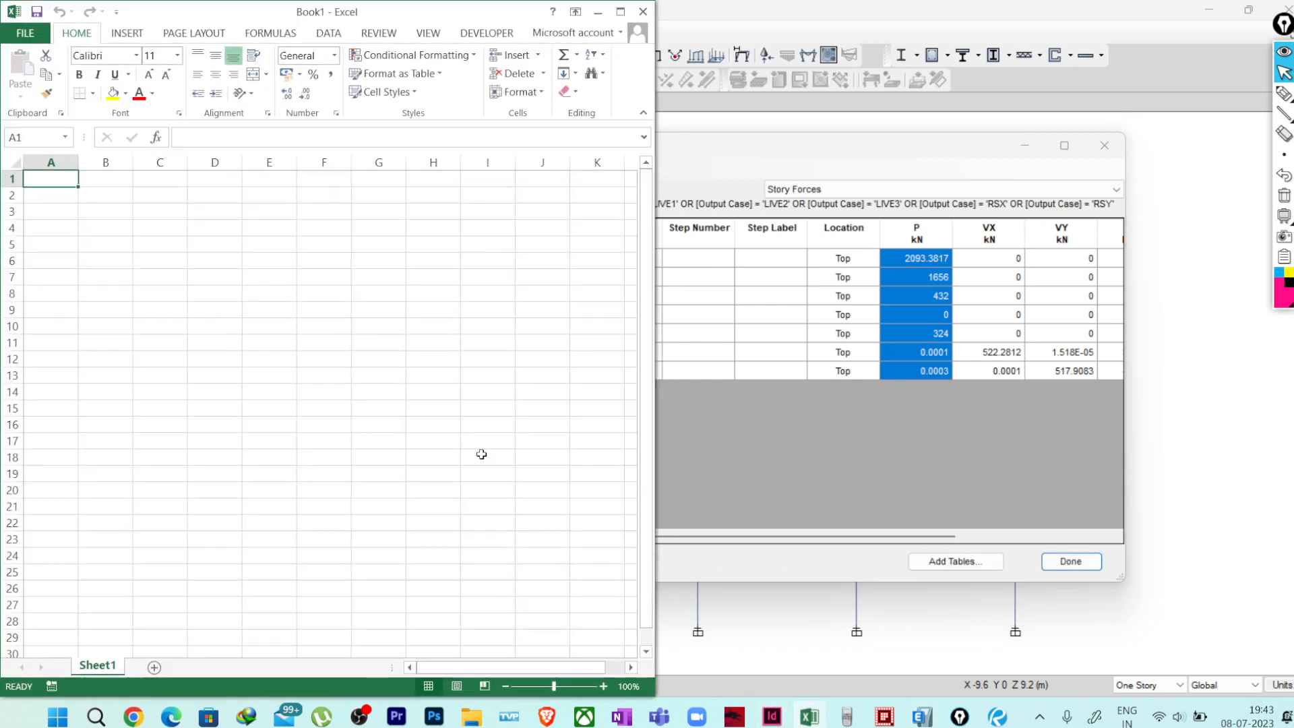
left_click(620, 12)
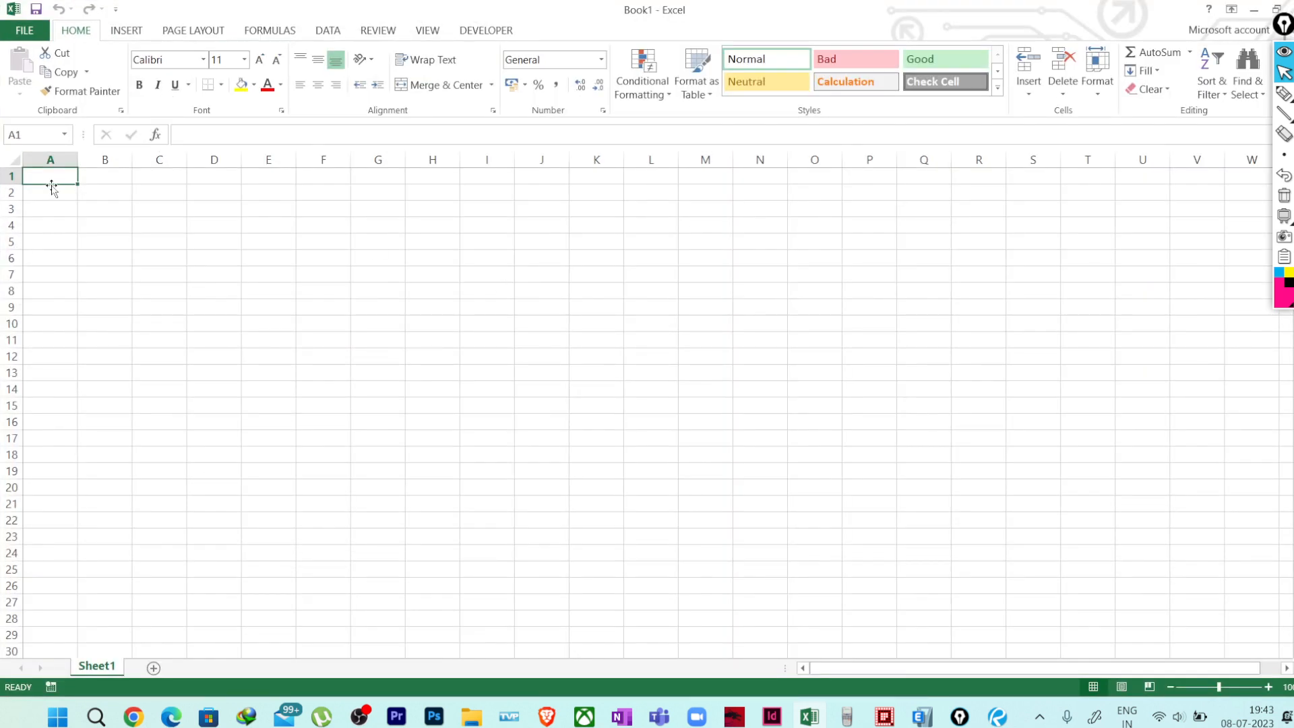
scroll(13, 88, "down", 1)
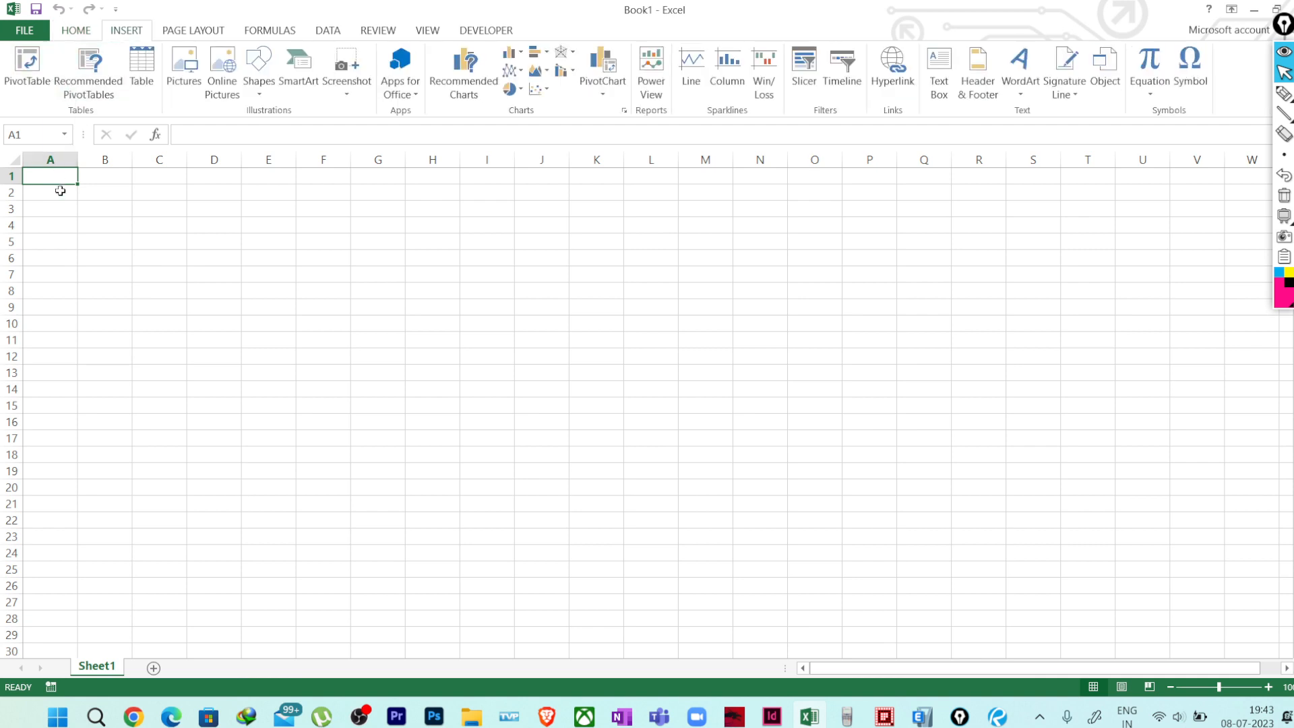
left_click(161, 177)
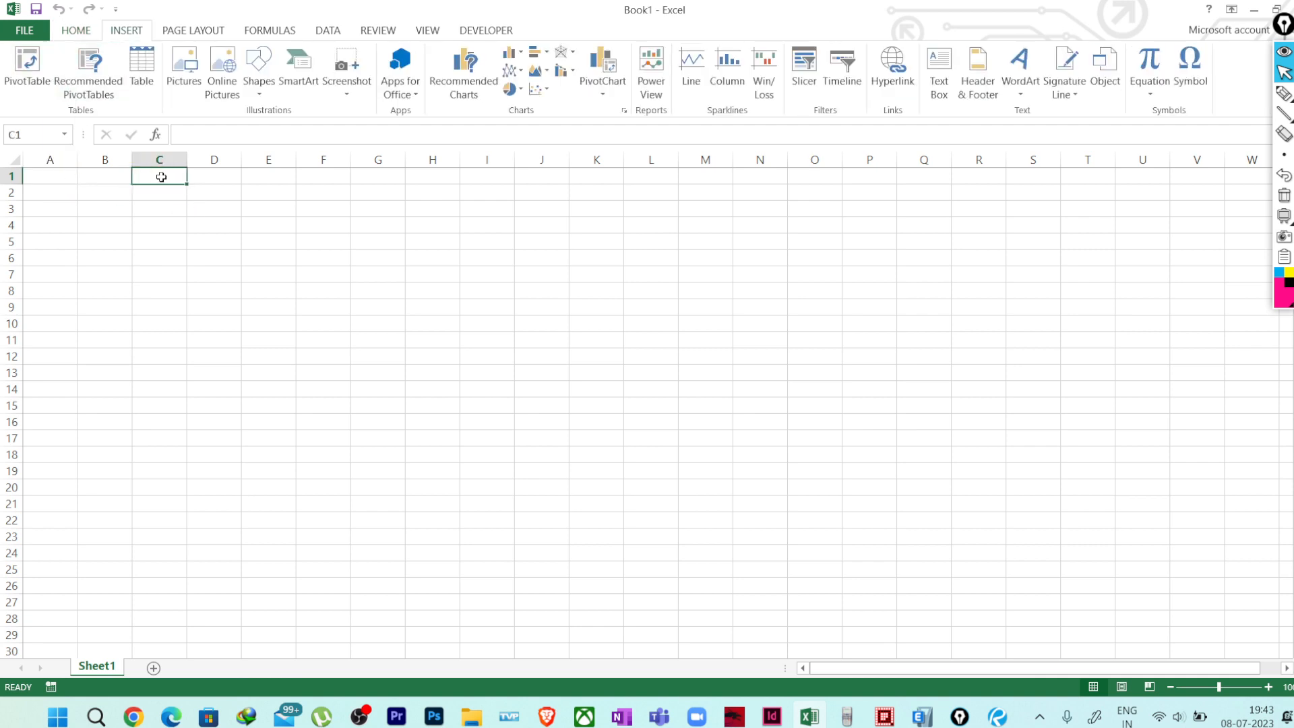
left_click(59, 174)
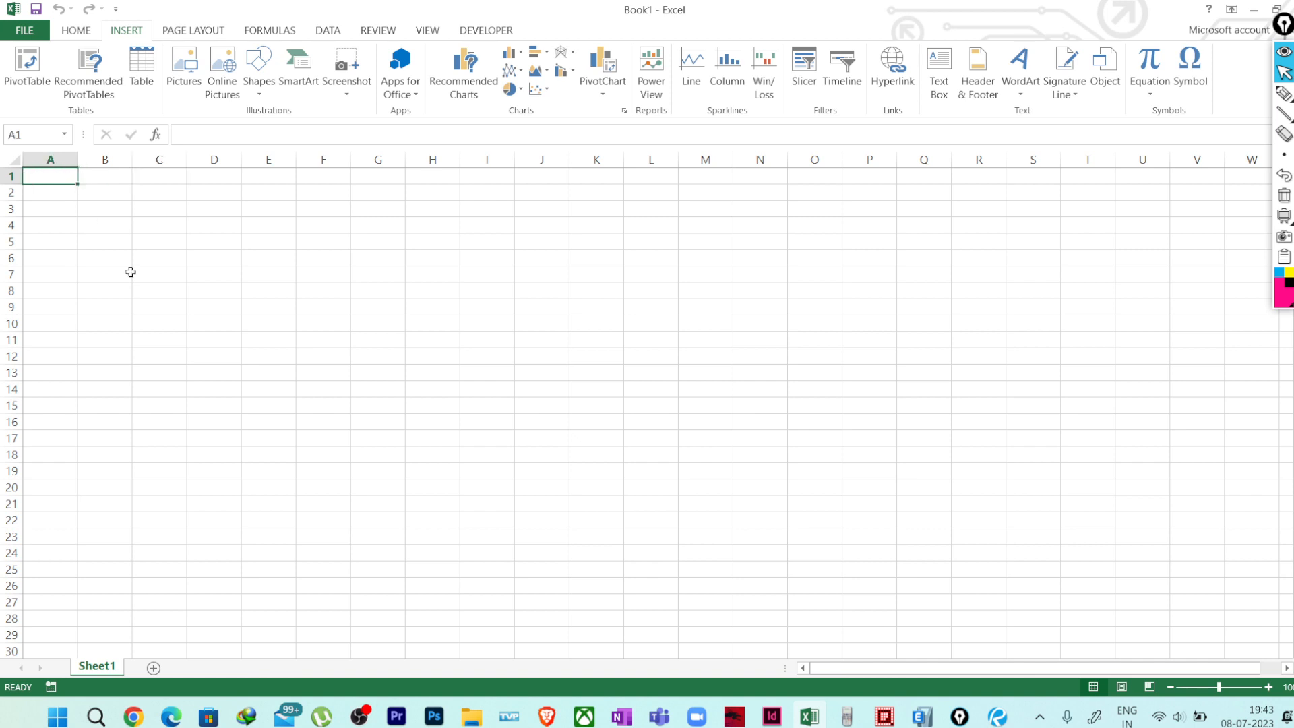
left_click(541, 405)
Copy the filtered P values from the Story Forces table in ETABS and paste them into Excel from cell A1 down
left_click(921, 716)
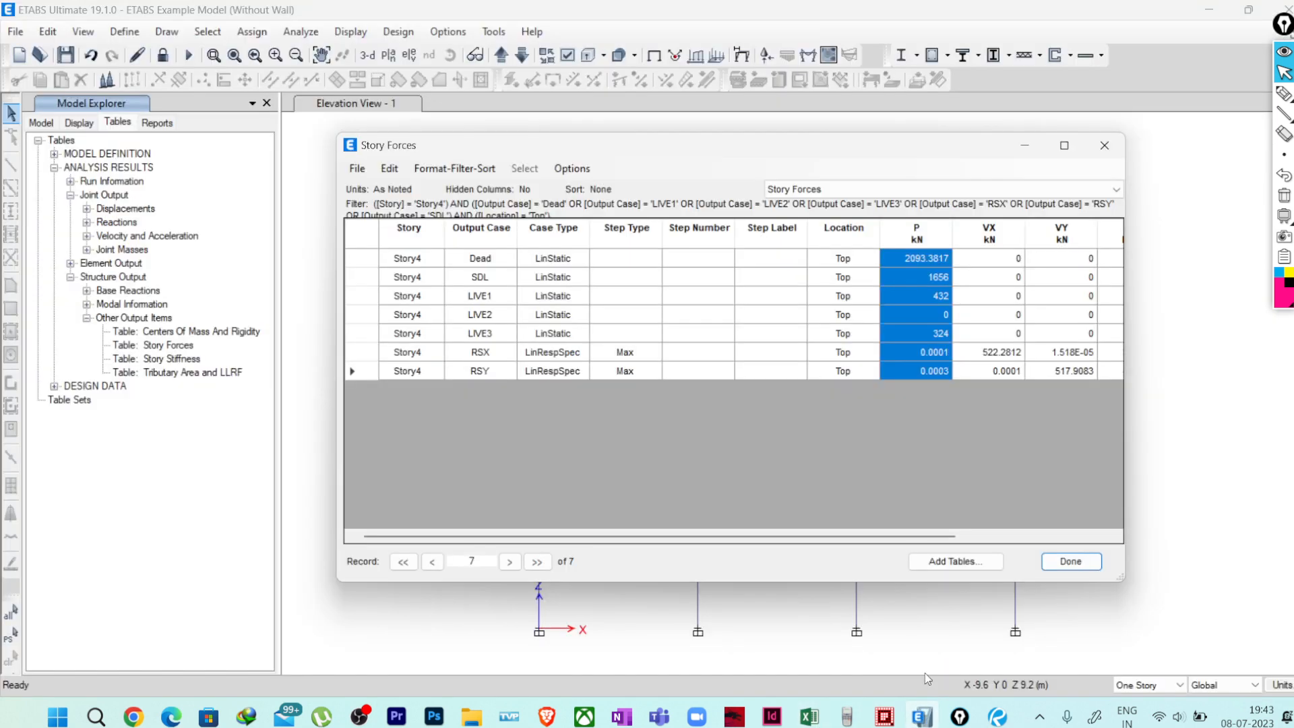
left_click_drag(920, 259, 923, 379)
left_click(809, 716)
left_click(40, 179)
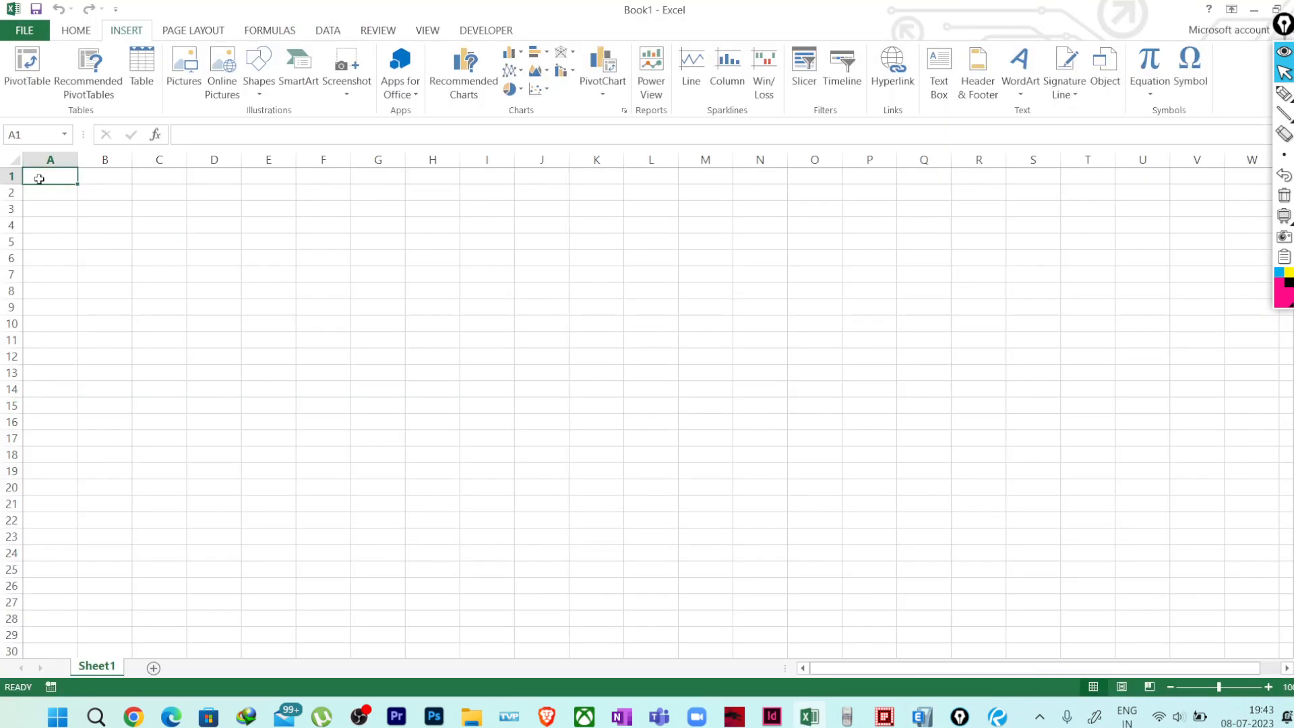
key("ctrl+v")
left_click(199, 320)
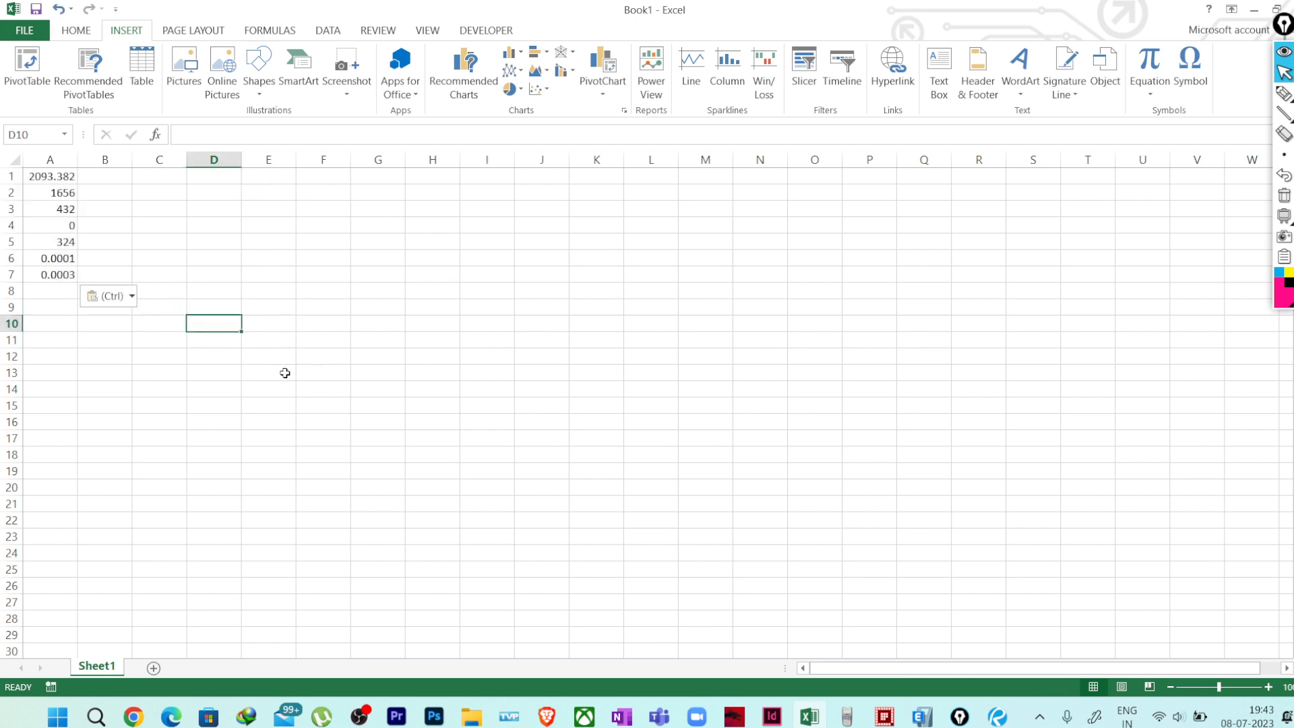
Enter the label "Total Axial Force on all the columns" in cell E13 and an equals sign as text in I13
left_click(284, 371)
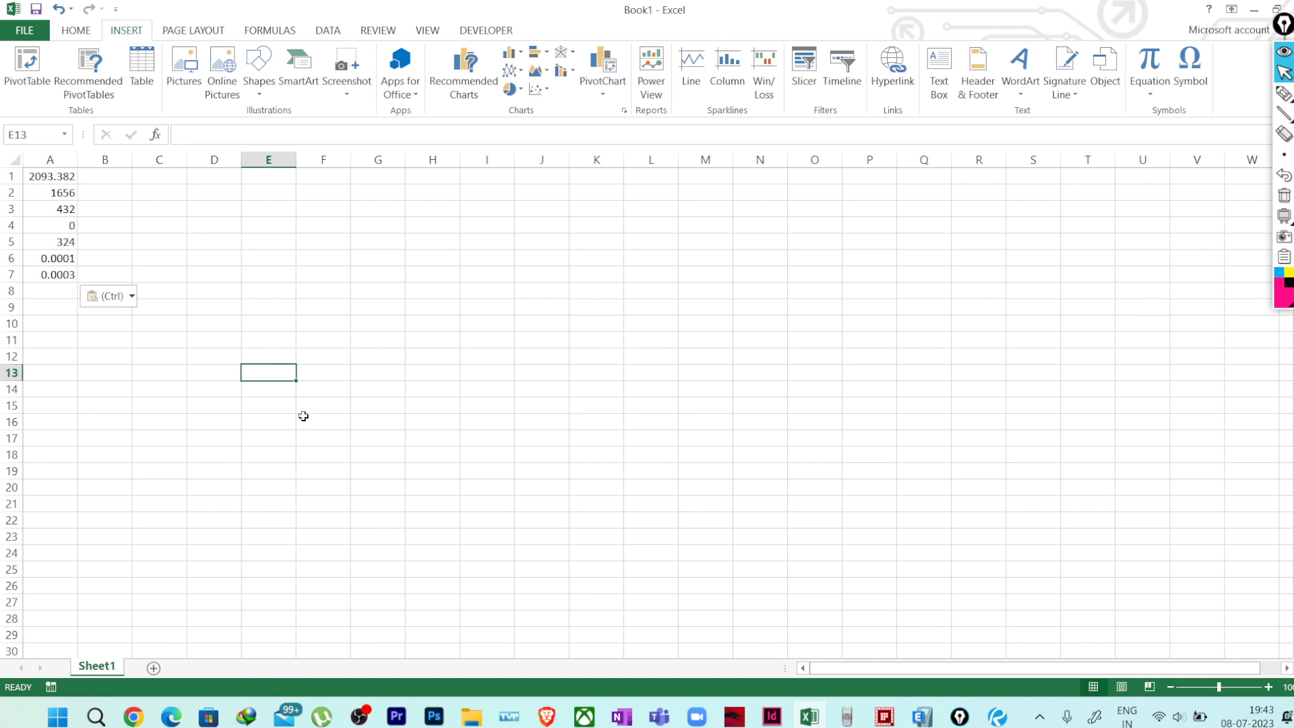
type("Tota")
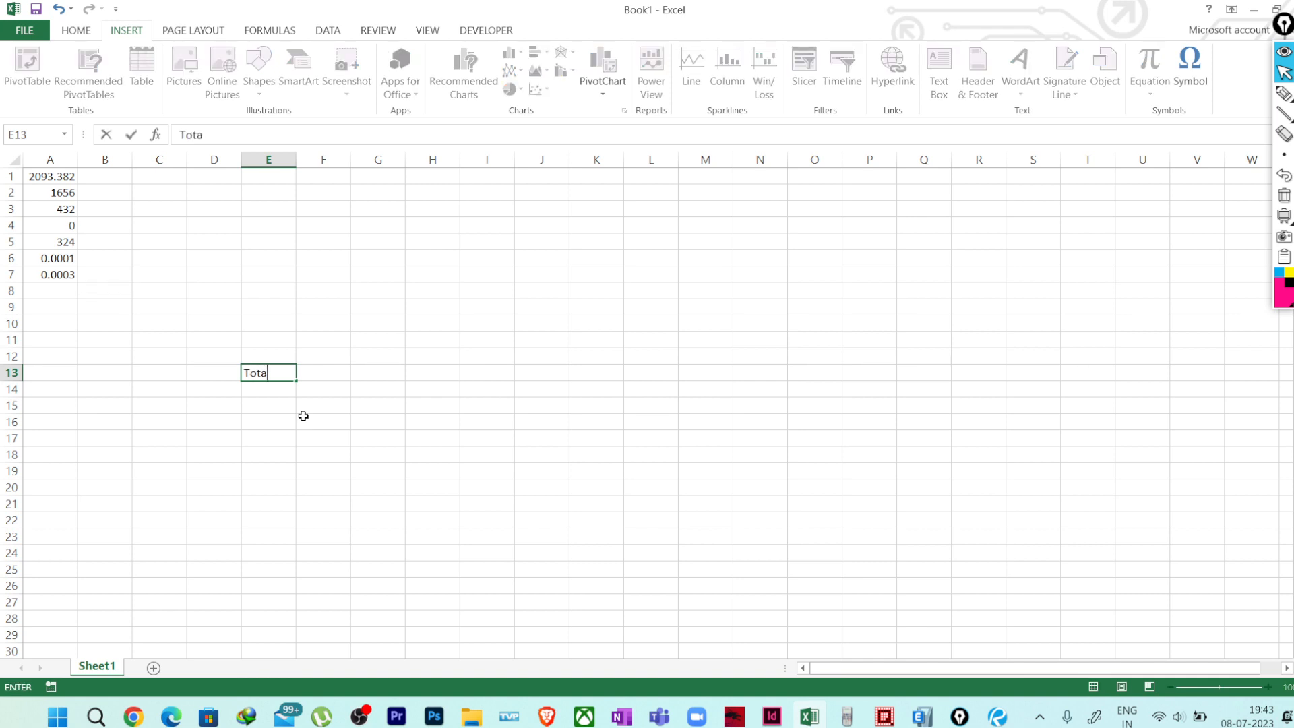
type("l Axia")
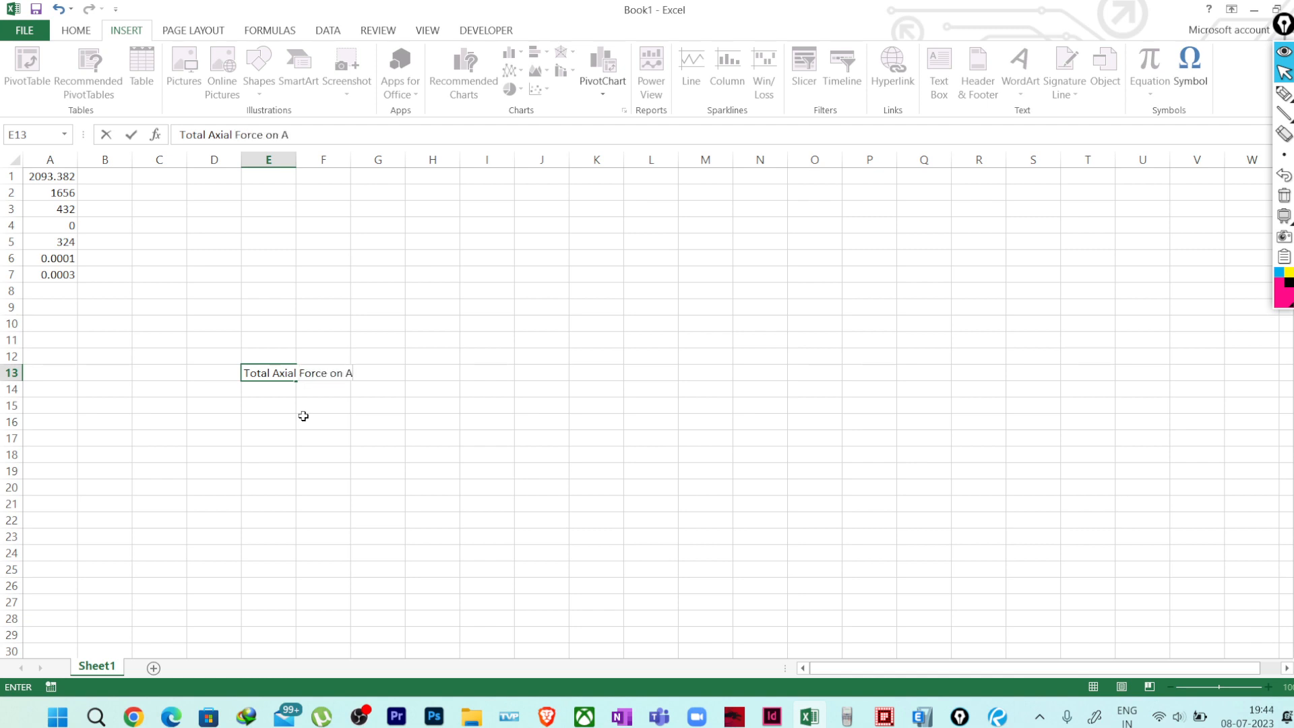
type("l Force on all the columns")
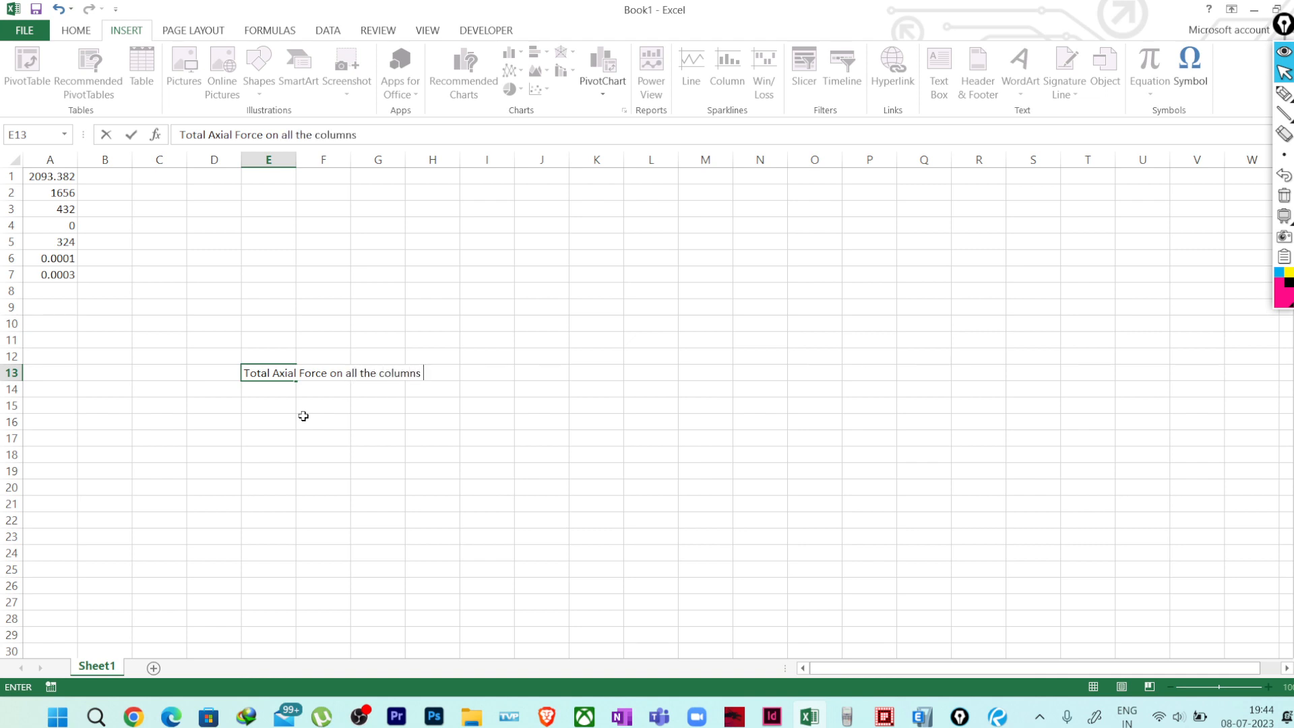
key("Tab")
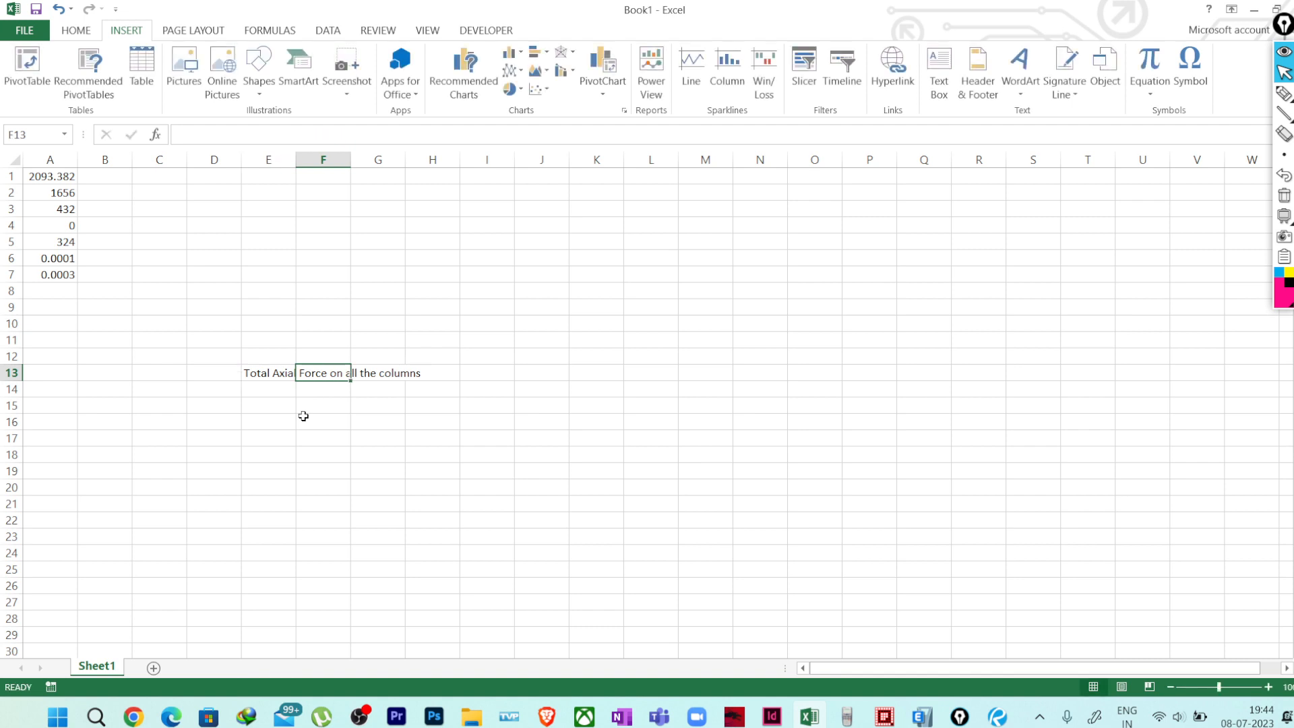
key("Tab")
key("Tab")
key("Tab")
type("'=")
key("Tab")
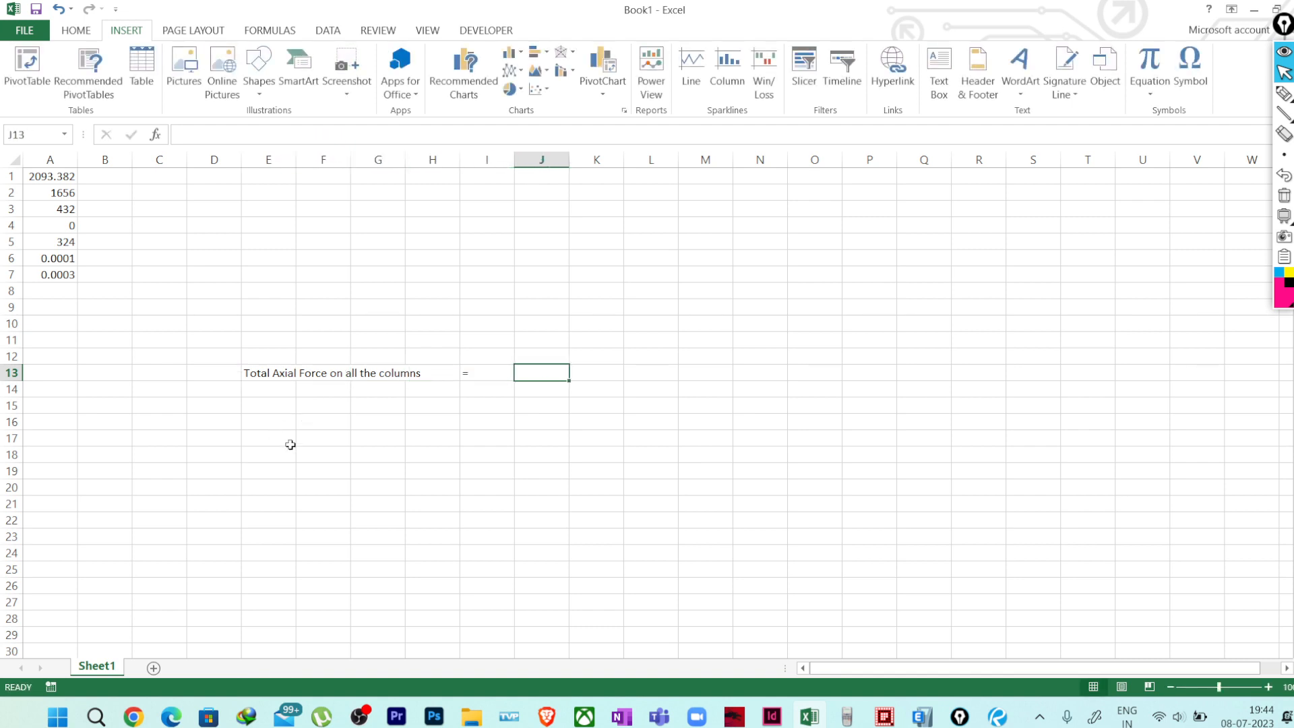
Calculate the total axial force in cell J13 with a SUM formula over A1:A7
type("sum")
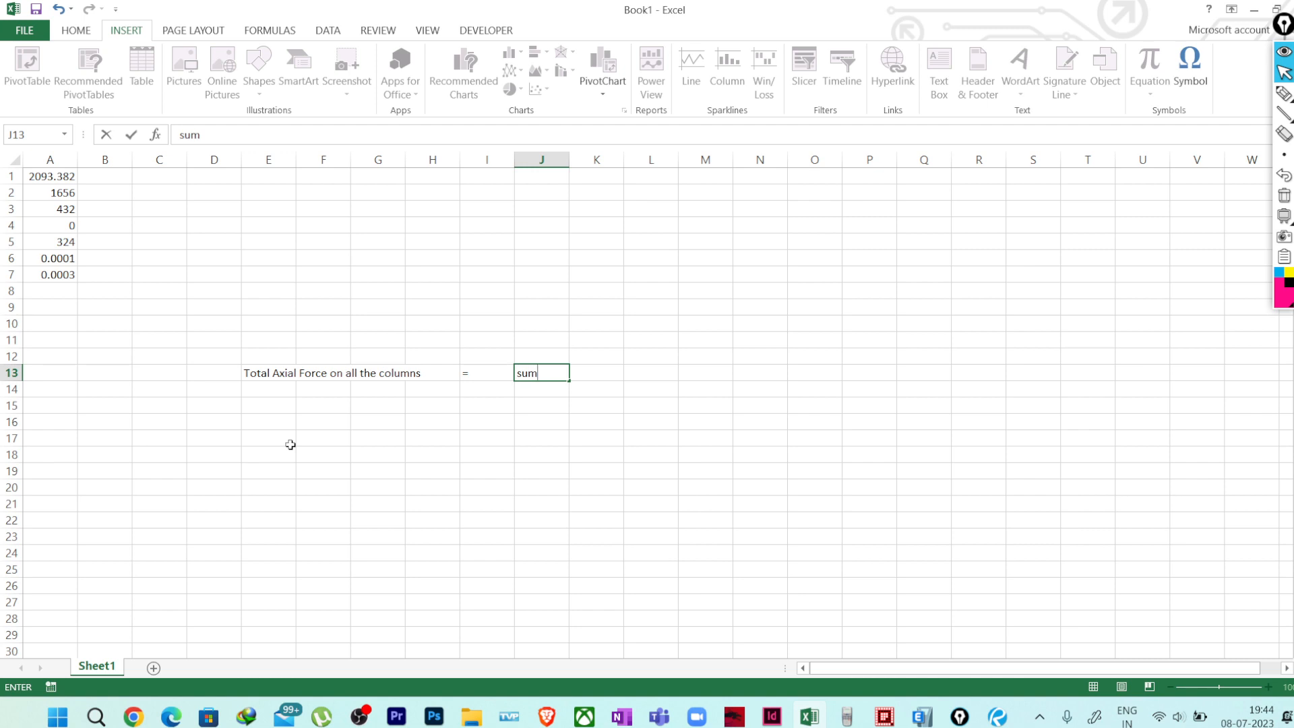
type("(")
left_click_drag(51, 175, 52, 270)
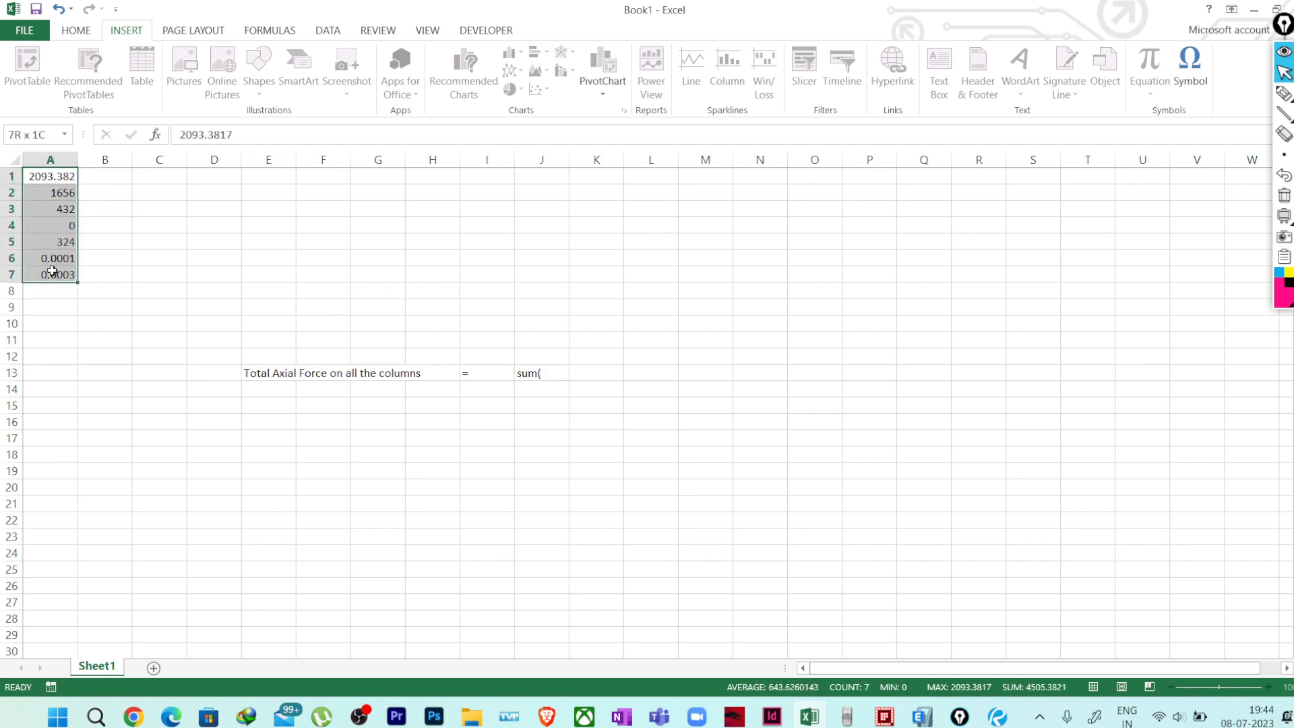
left_click(547, 371)
left_click(177, 138)
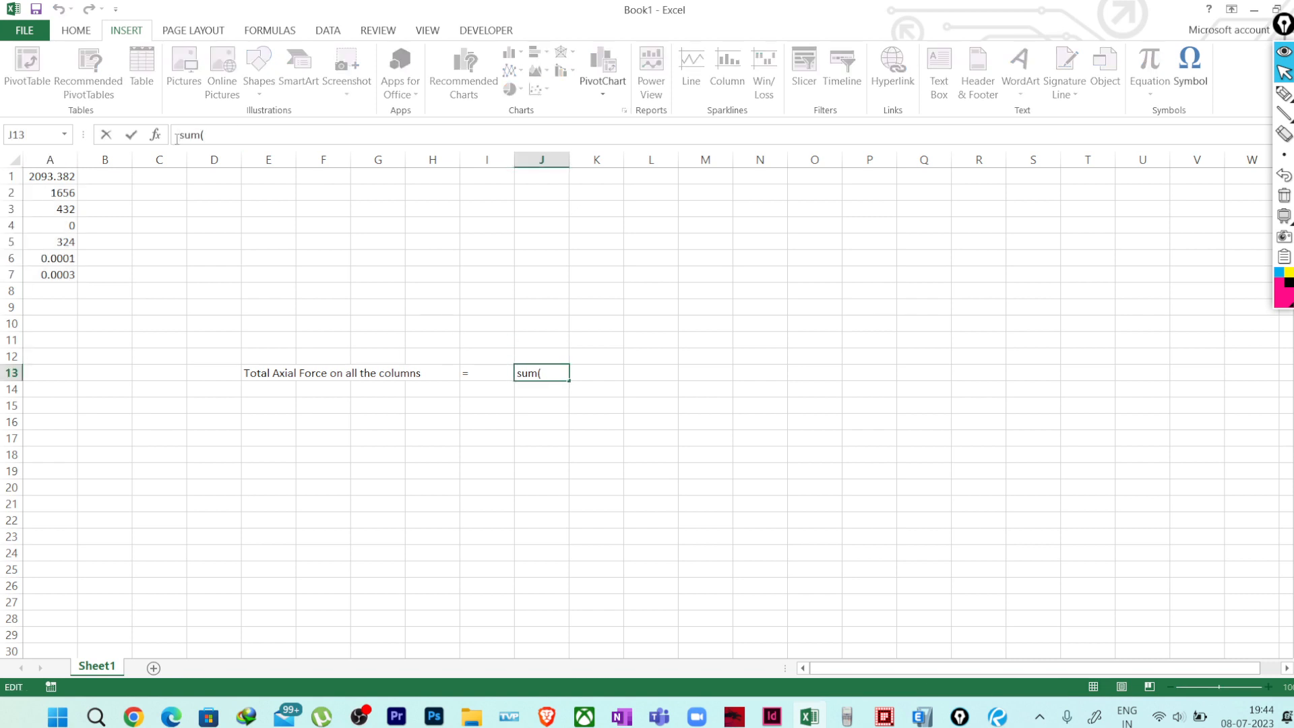
type("=")
left_click(547, 371)
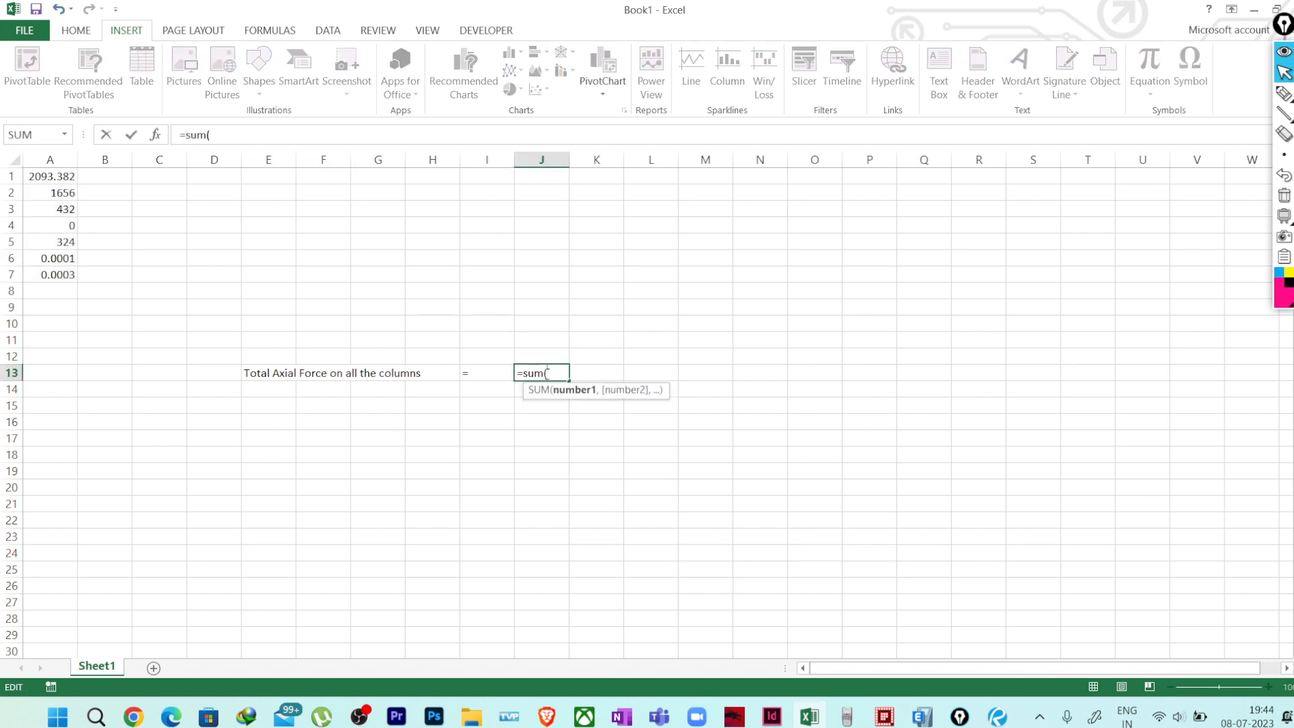
left_click_drag(50, 177, 63, 264)
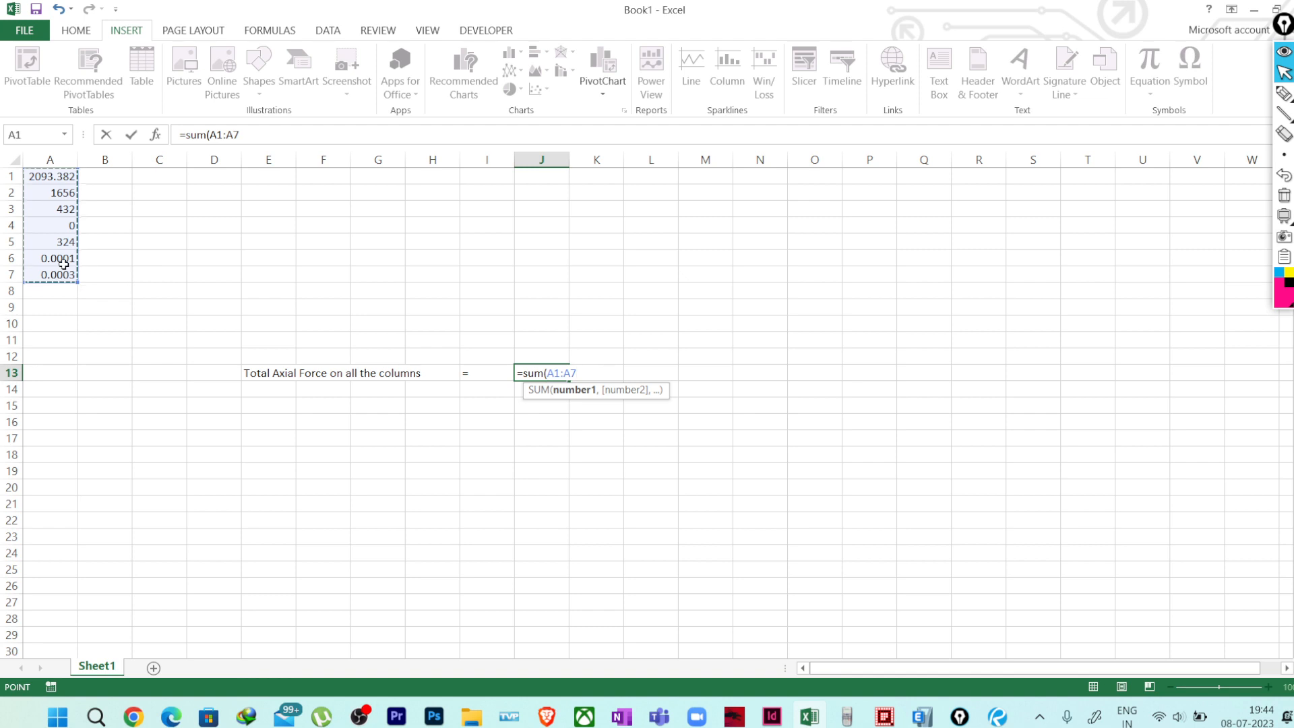
key("Return")
left_click(593, 372)
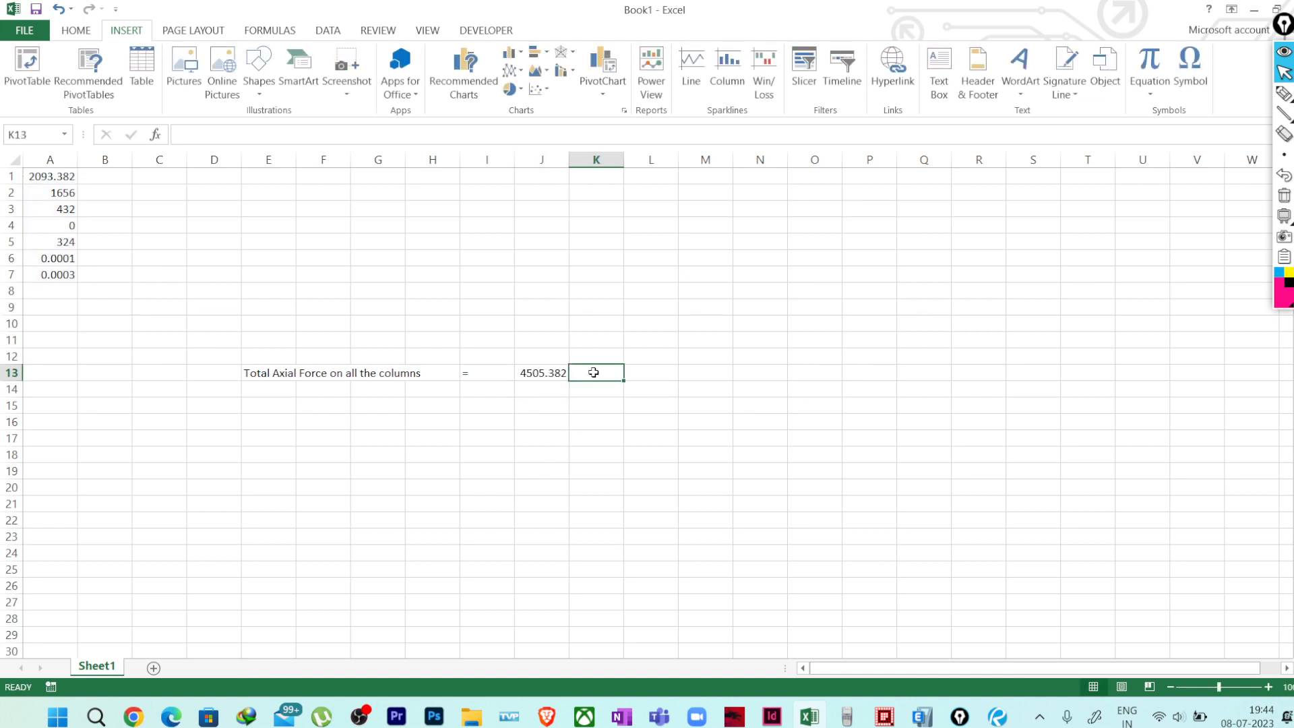
Enter the unit "KN" in cell K13 beside the total axial force
type("kn")
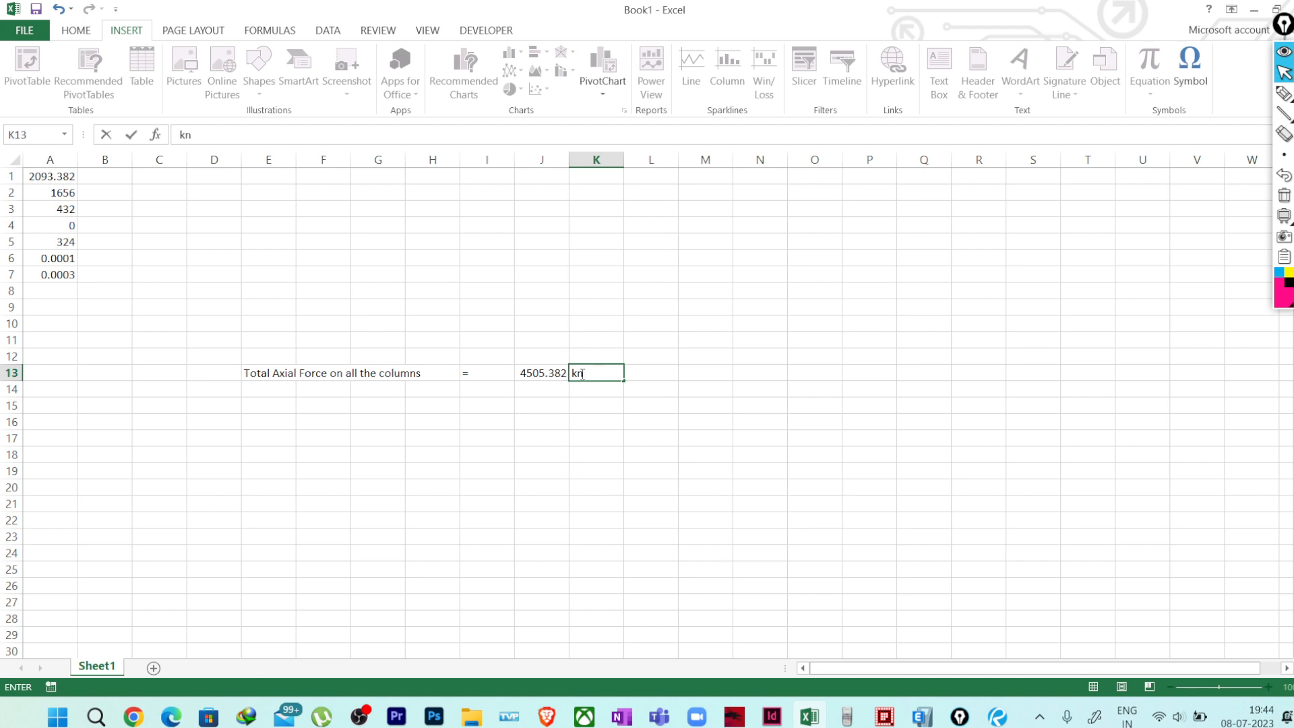
left_click_drag(583, 374, 577, 373)
type("N")
left_click(589, 389)
double_click(586, 375)
left_click_drag(584, 373, 579, 374)
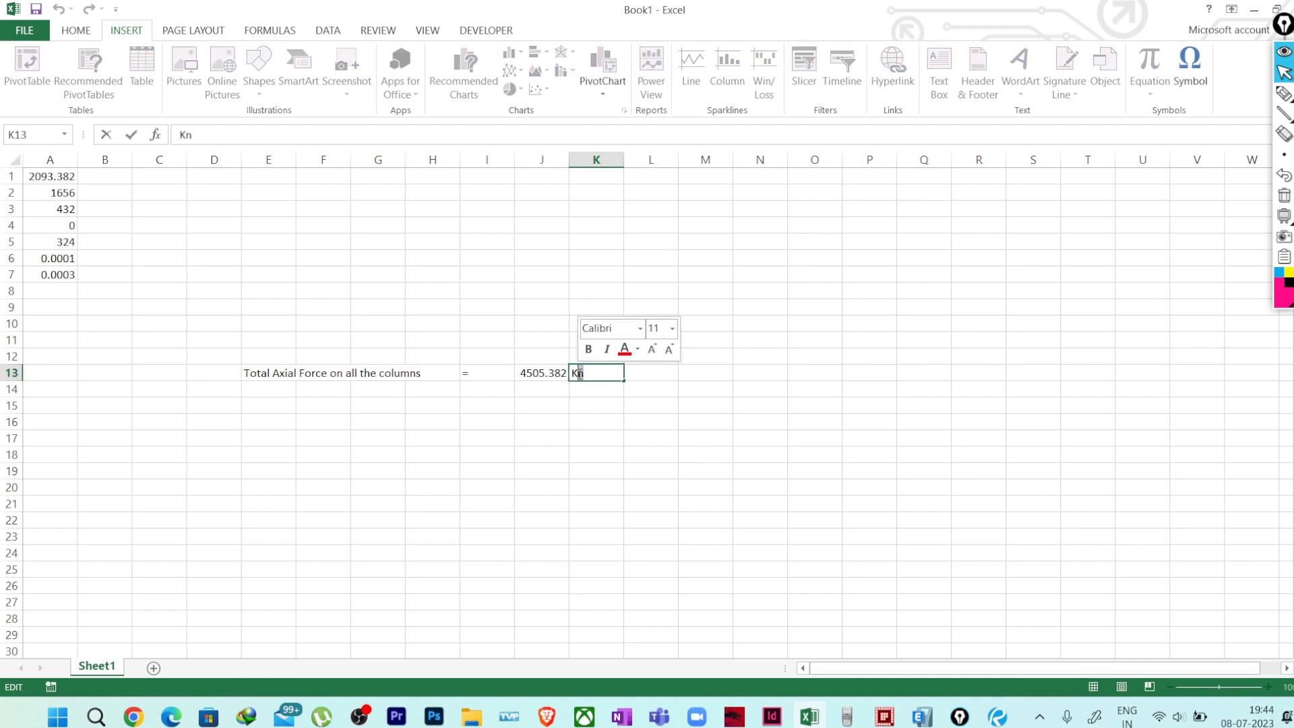
type("N")
left_click(589, 423)
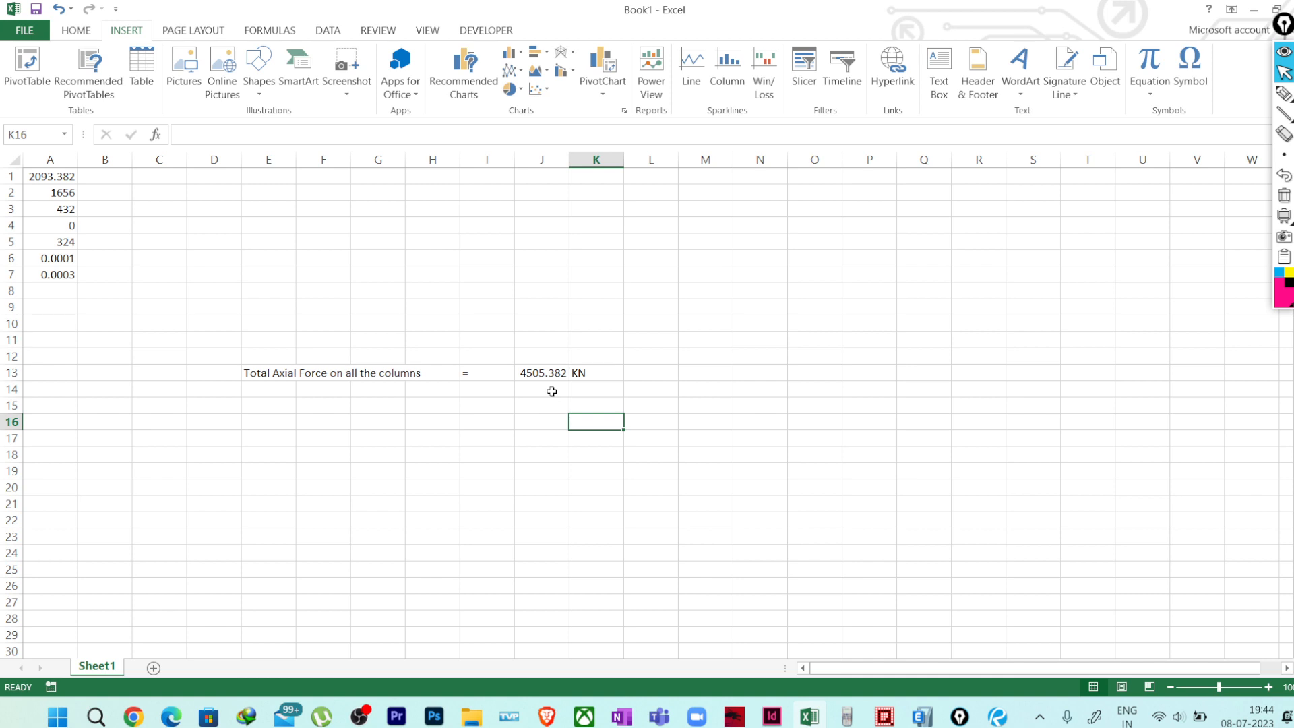
Handwrite "ΣP" beside the total axial force with the screen pen and erase the note
left_click(1282, 94)
mouse_move(603, 365)
left_mouse_down()
mouse_move(634, 359)
mouse_move(621, 363)
left_mouse_up()
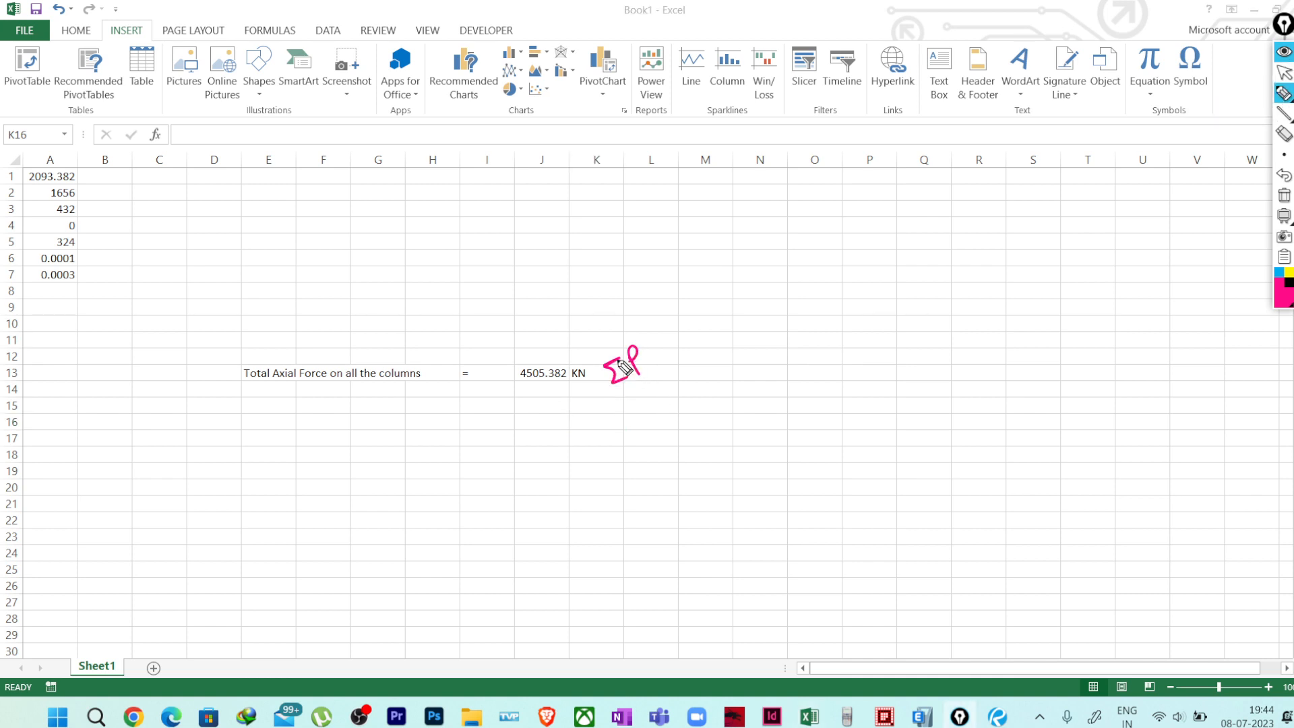
left_click(1284, 195)
mouse_move(1288, 111)
left_click(1284, 73)
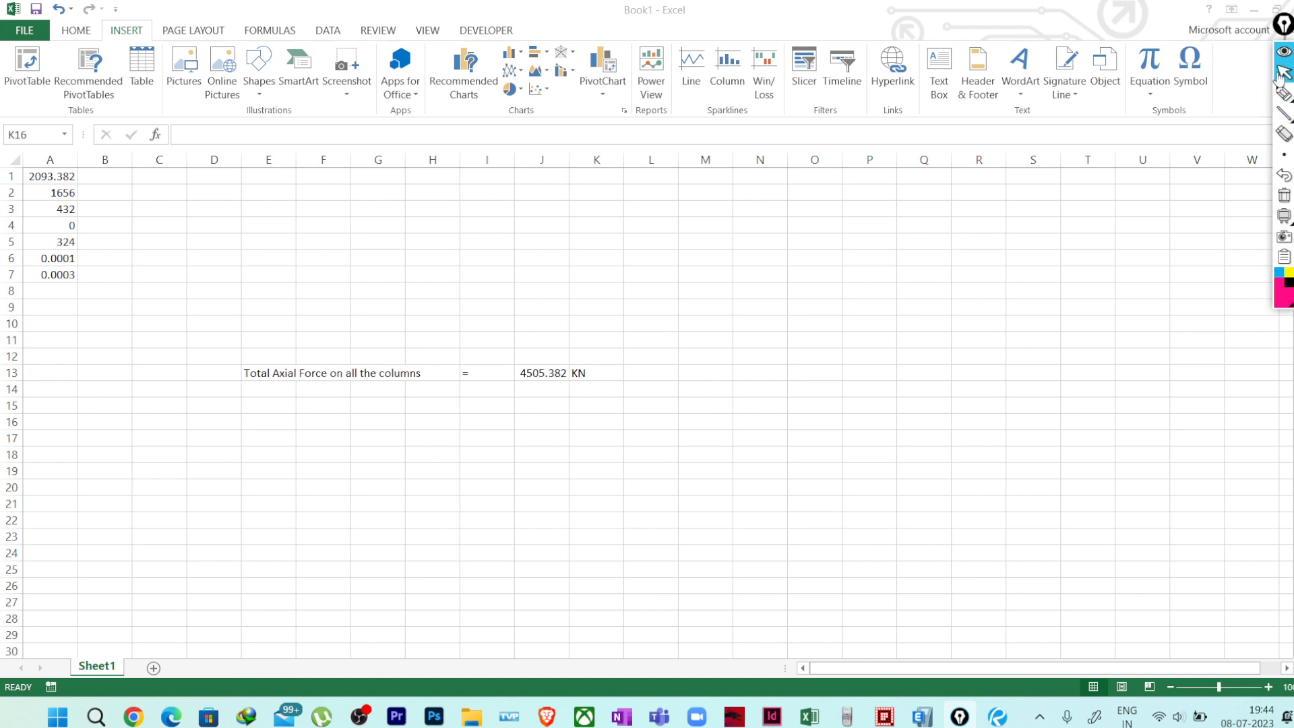
Return to ETABS, close the Story Forces table and plot the maximum story displacement for load case RSX
left_click(1248, 9)
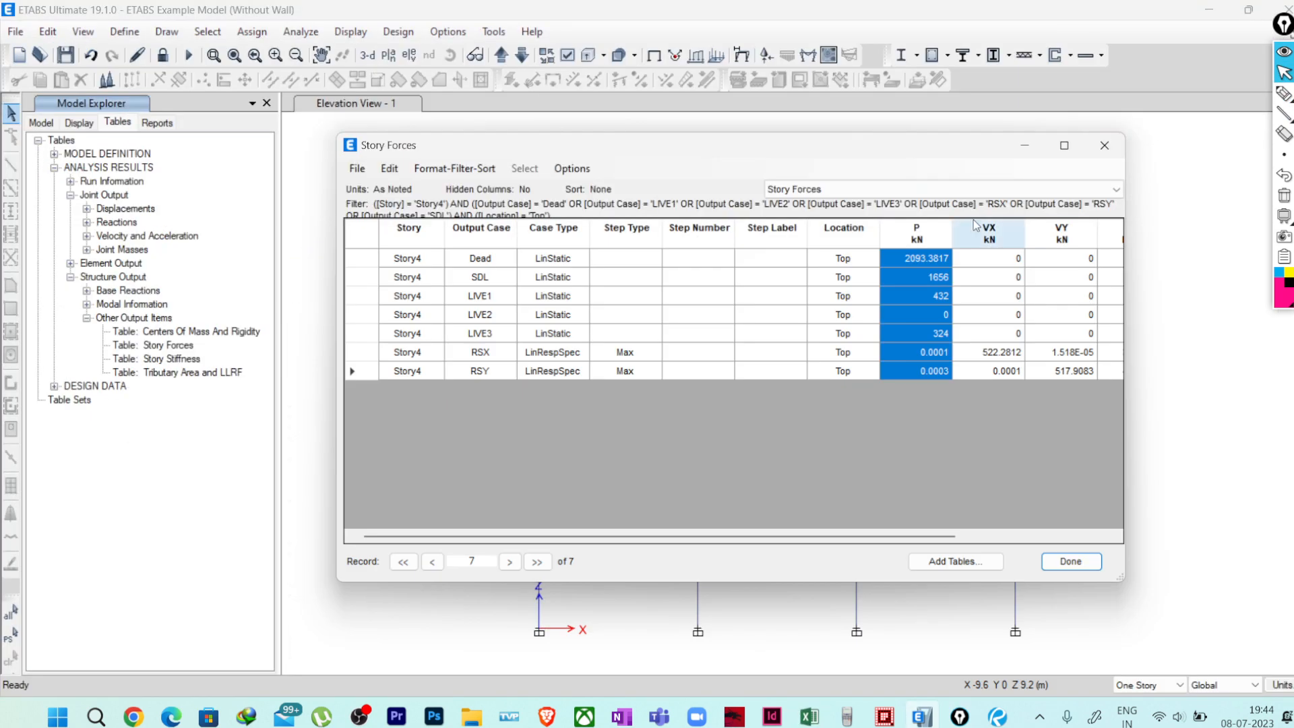
key("Escape")
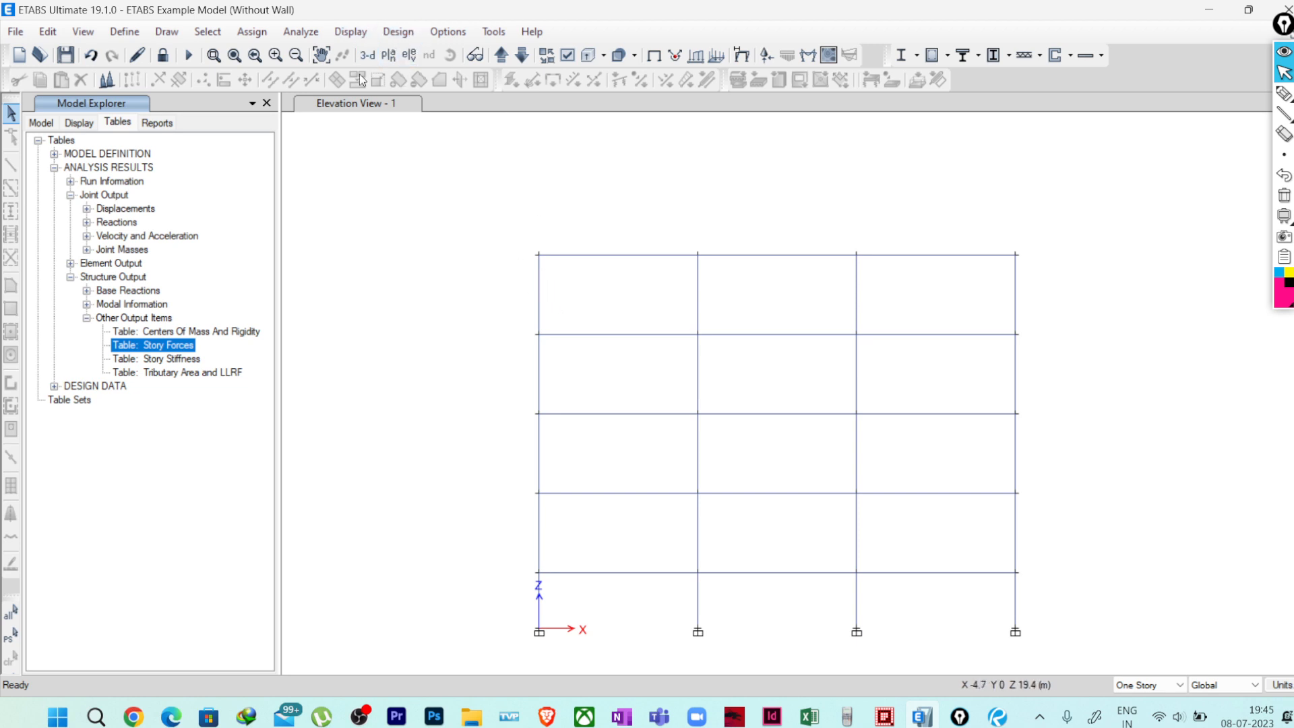
left_click(362, 33)
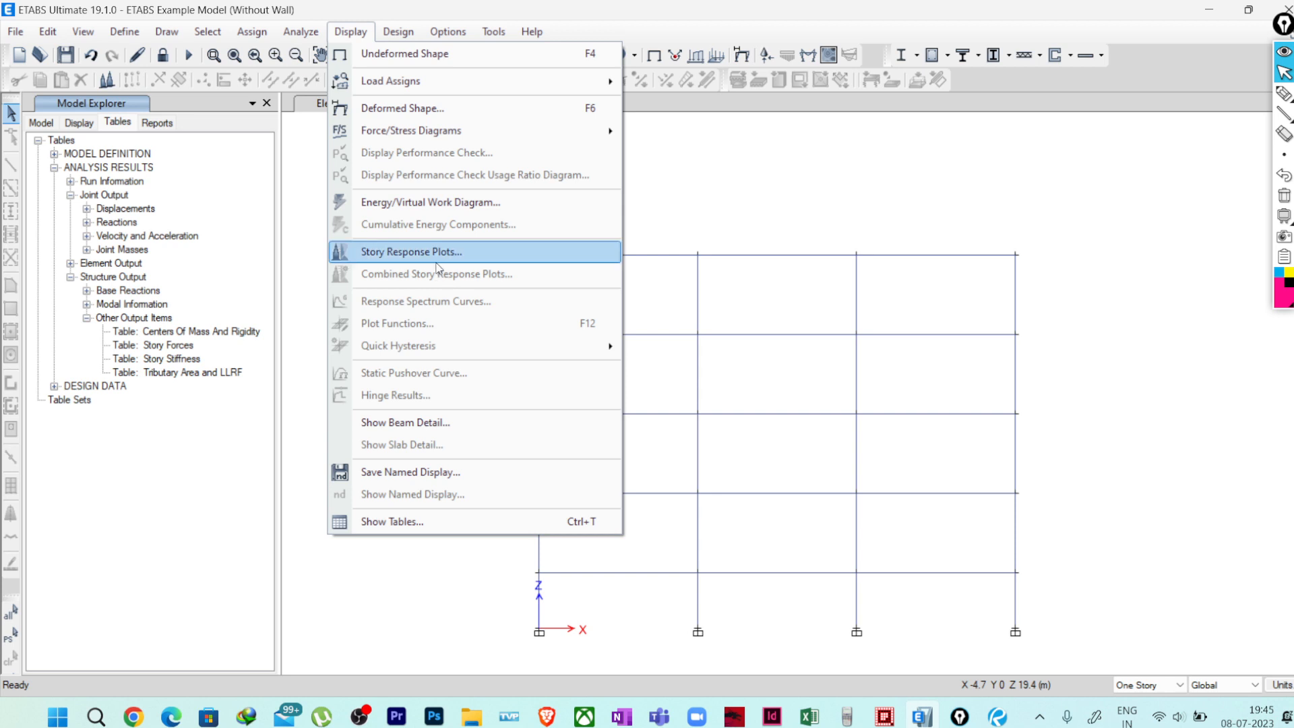
left_click(438, 253)
left_click(547, 187)
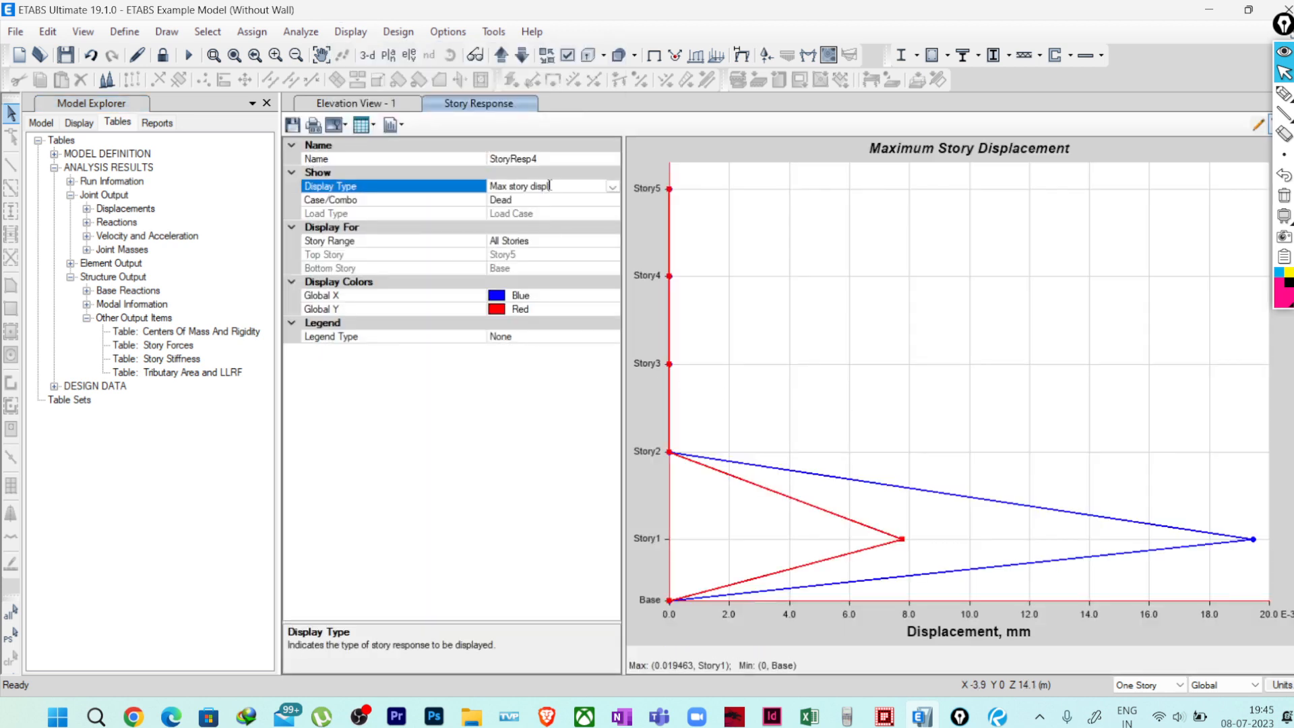
left_click(605, 200)
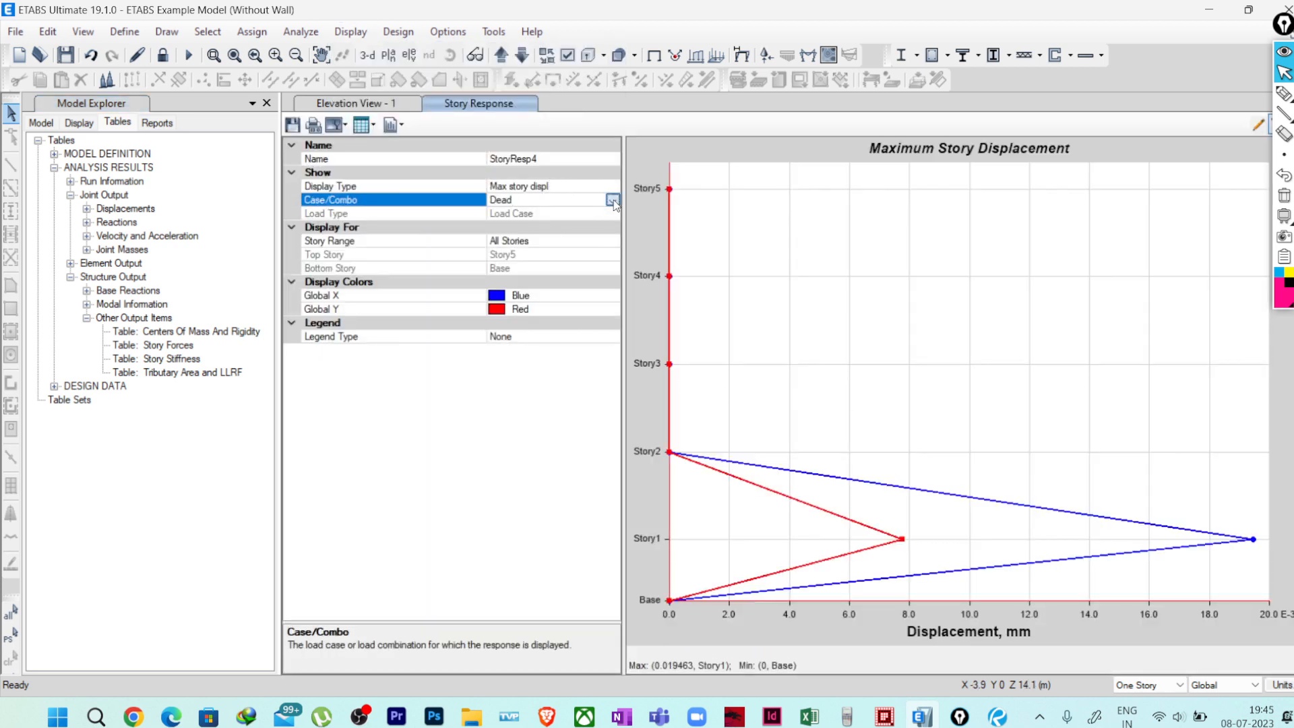
left_click(612, 200)
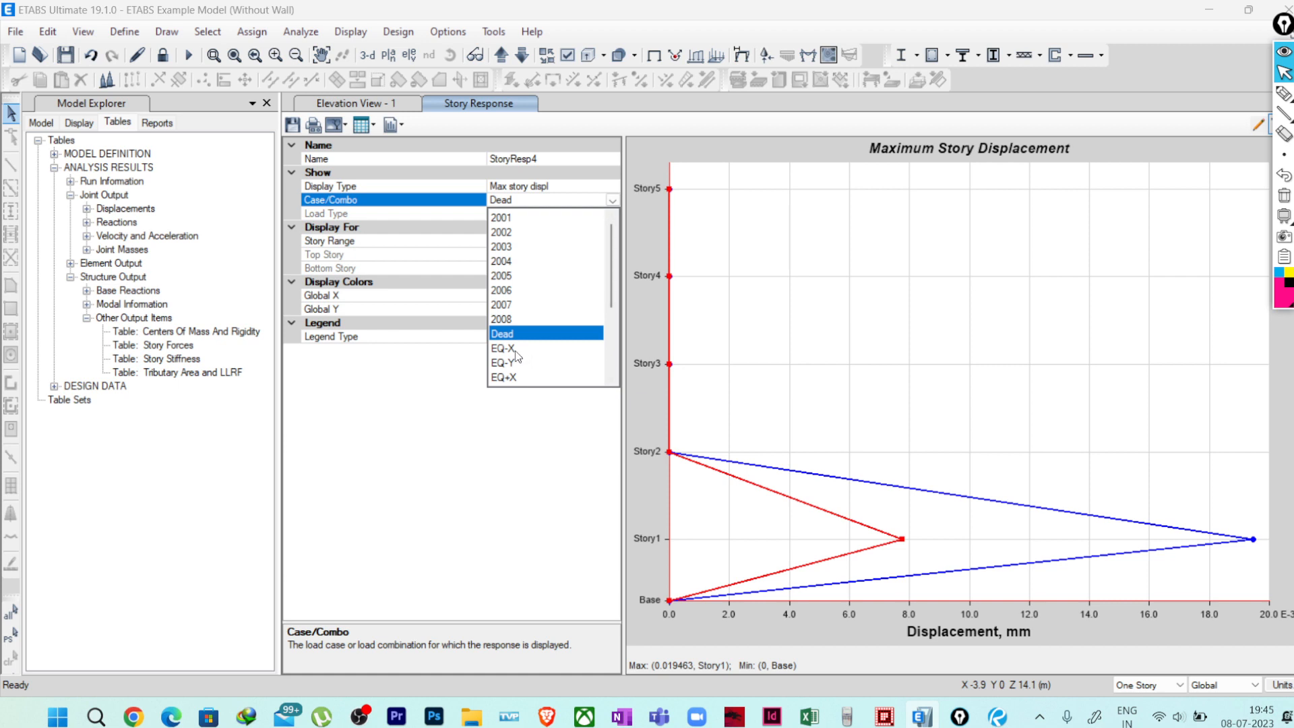
scroll(517, 355, "down", 3)
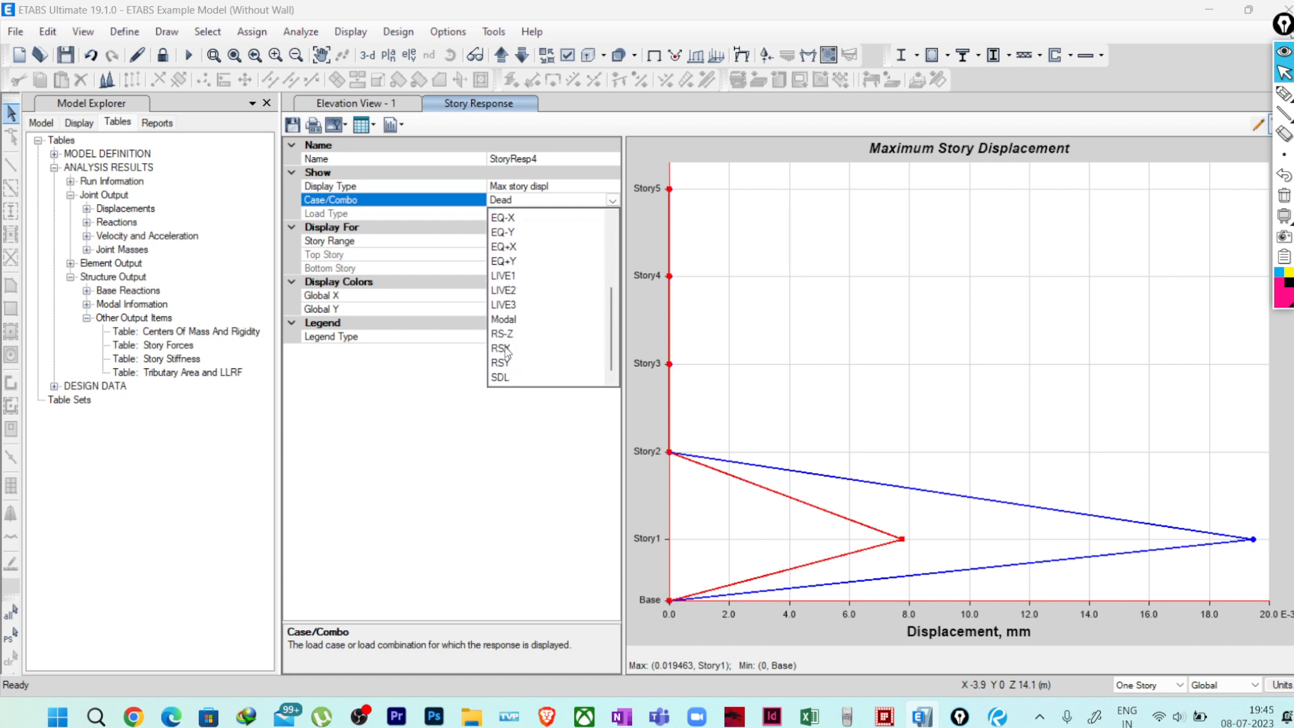
left_click(505, 347)
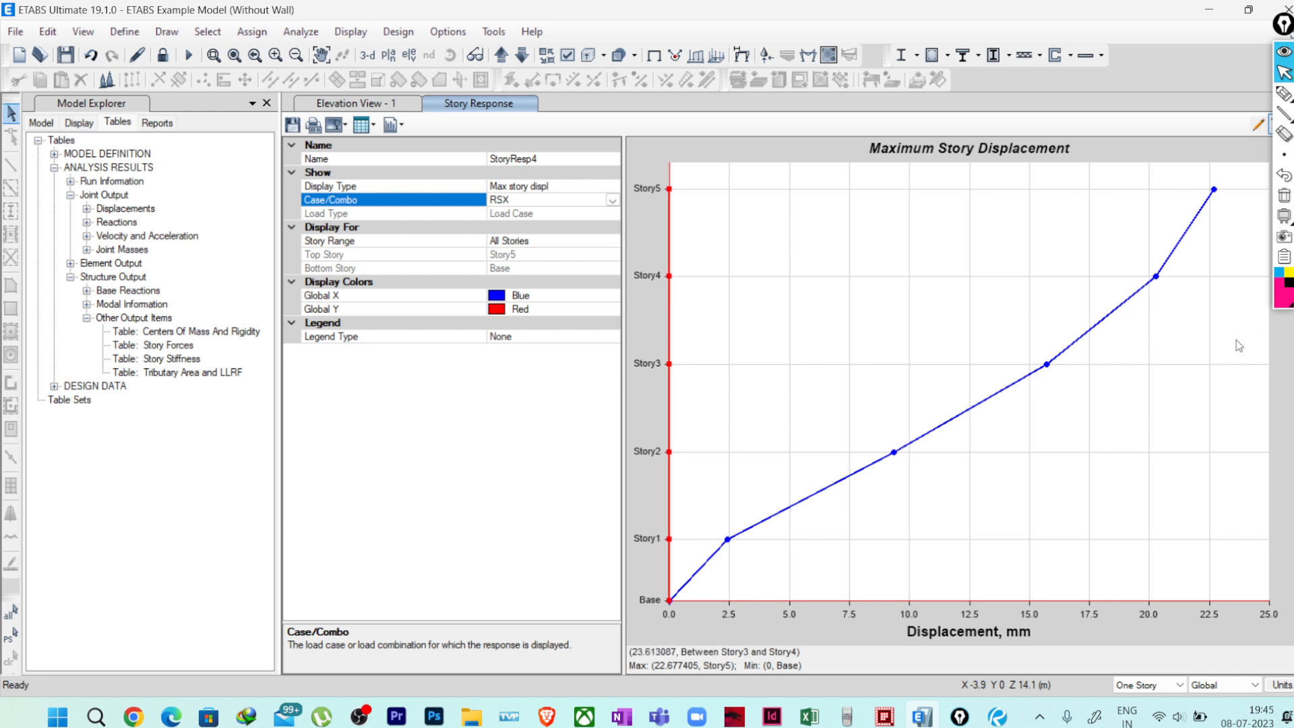
Mark the Story3 to Story4 segment on the plot with pen annotations for the story displacements and erase them
left_click(1283, 95)
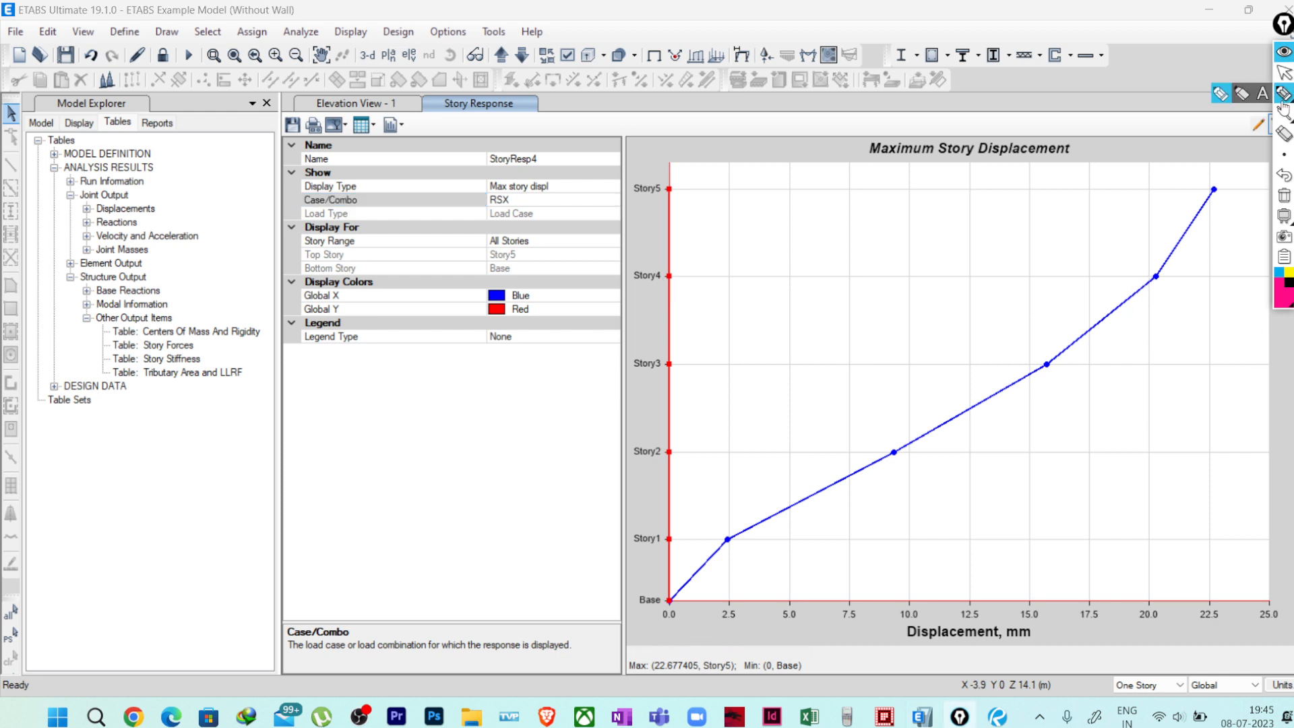
mouse_move(669, 275)
left_mouse_down()
mouse_move(661, 290)
mouse_move(685, 352)
mouse_move(671, 275)
mouse_move(704, 271)
left_mouse_up()
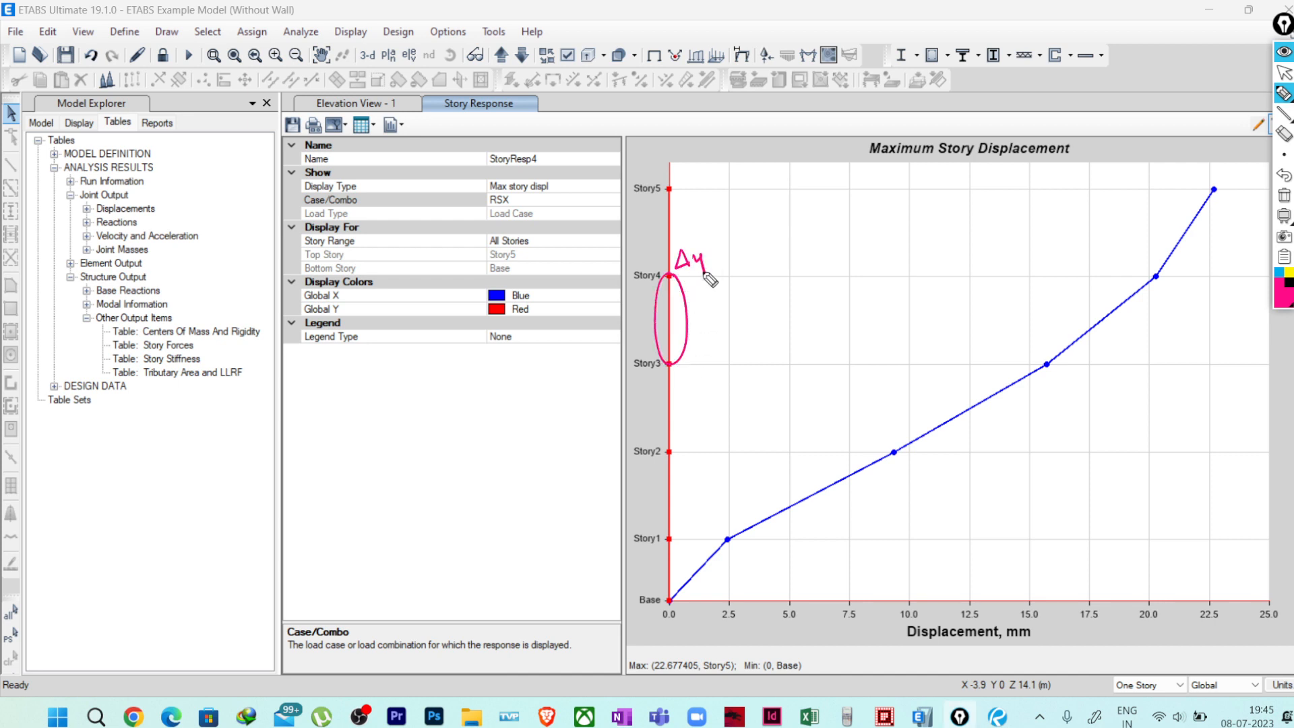
left_click_drag(685, 364, 699, 392)
left_click(1283, 196)
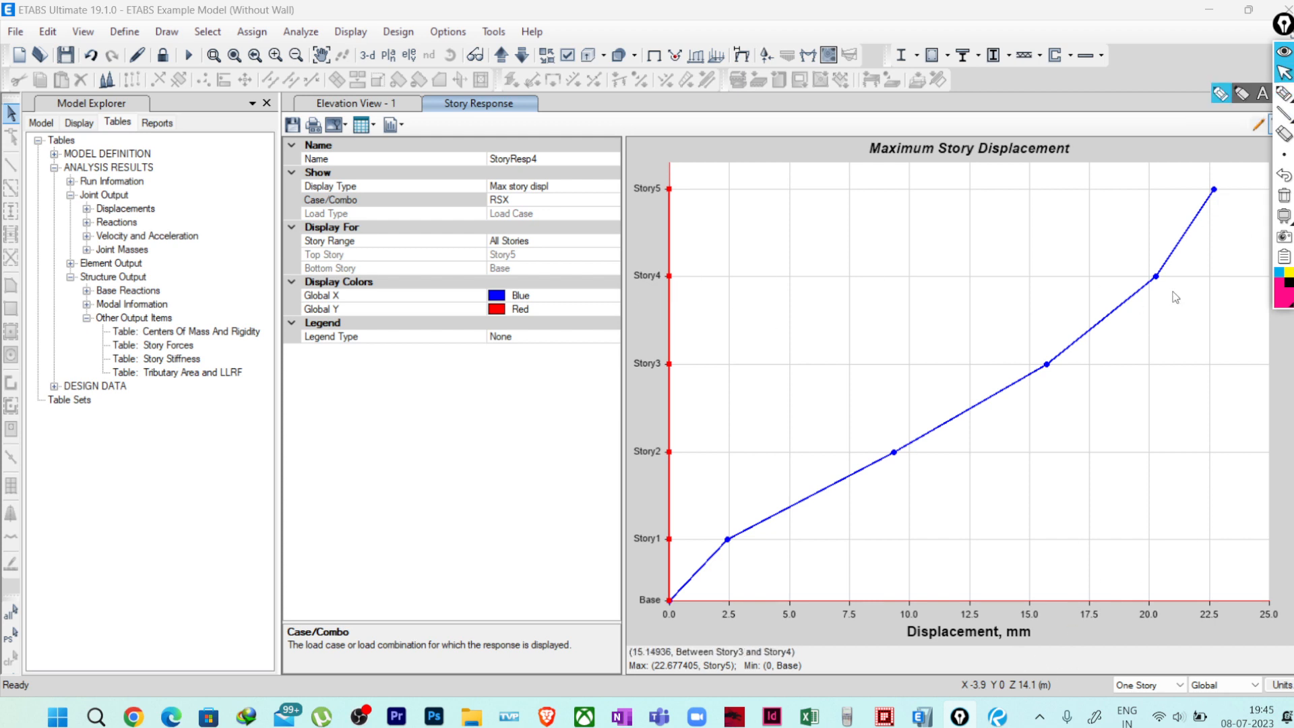
Read the Story4 X displacement from the plot and handwrite it as "S4 - 20.279477 mm"
mouse_move(1157, 277)
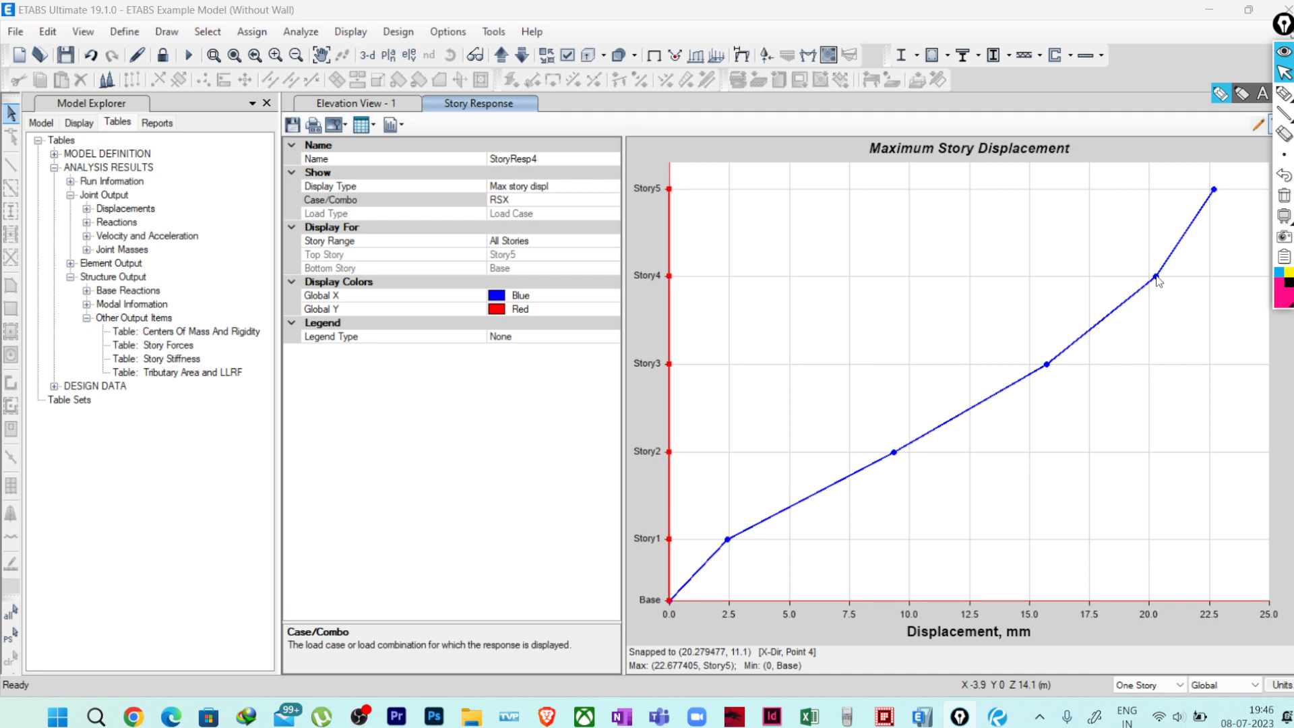
left_click(1284, 93)
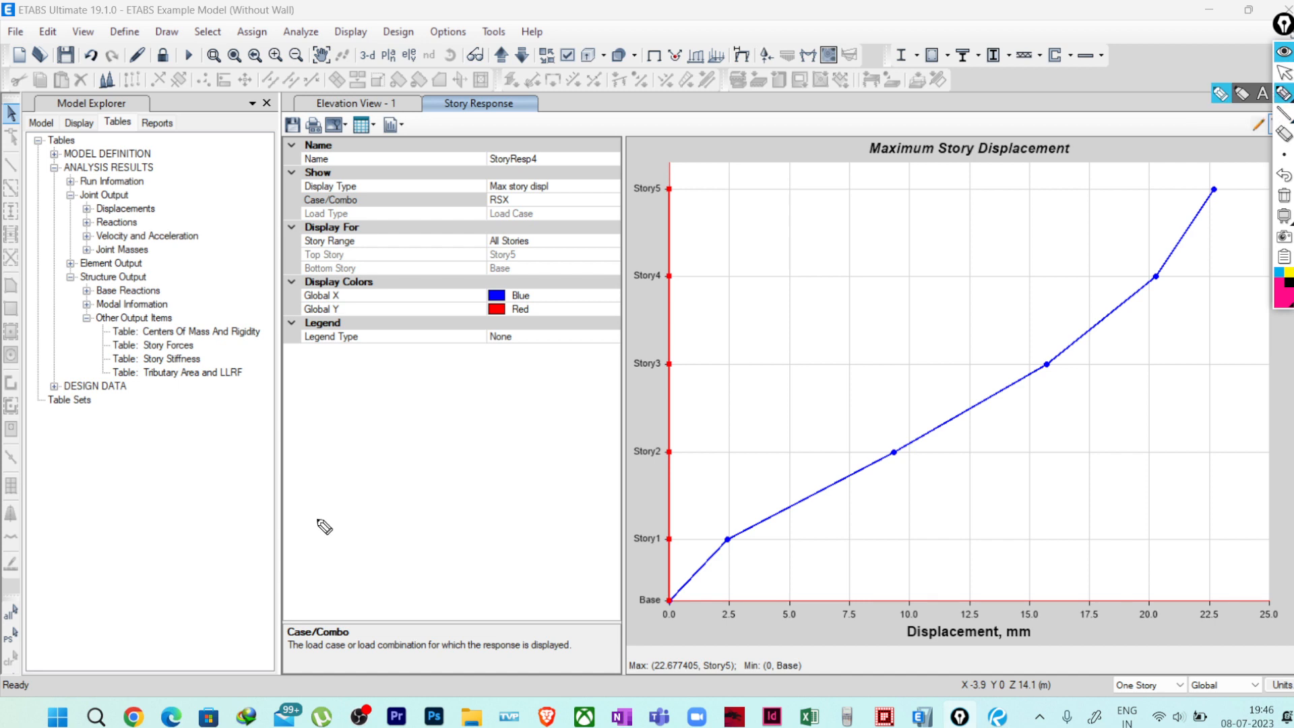
mouse_move(316, 516)
left_mouse_down()
mouse_move(349, 518)
mouse_move(391, 462)
mouse_move(422, 468)
mouse_move(448, 426)
mouse_move(504, 403)
left_mouse_up()
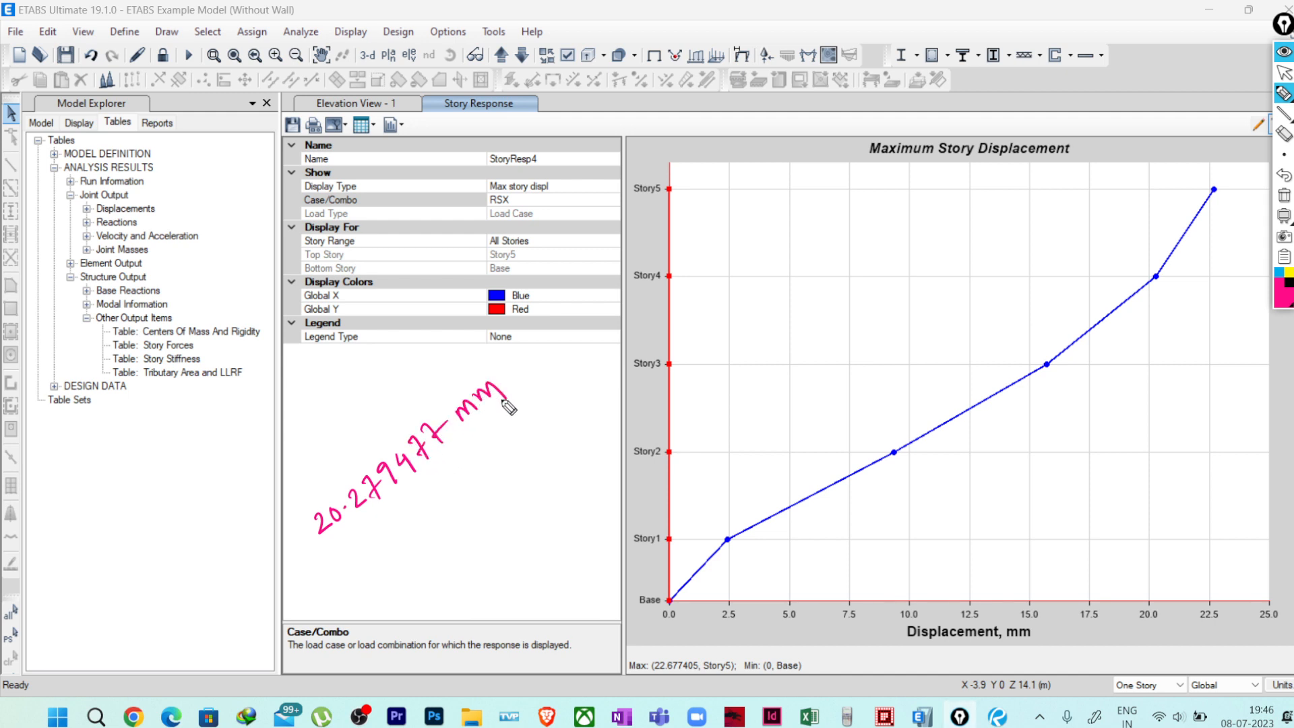
mouse_move(261, 578)
left_mouse_down()
mouse_move(246, 594)
mouse_move(289, 547)
left_mouse_up()
Read the Story3 X displacement, handwrite it as "S3 - 15.71399 mm" and circle the coordinate read-out area below the plot
left_click(1283, 74)
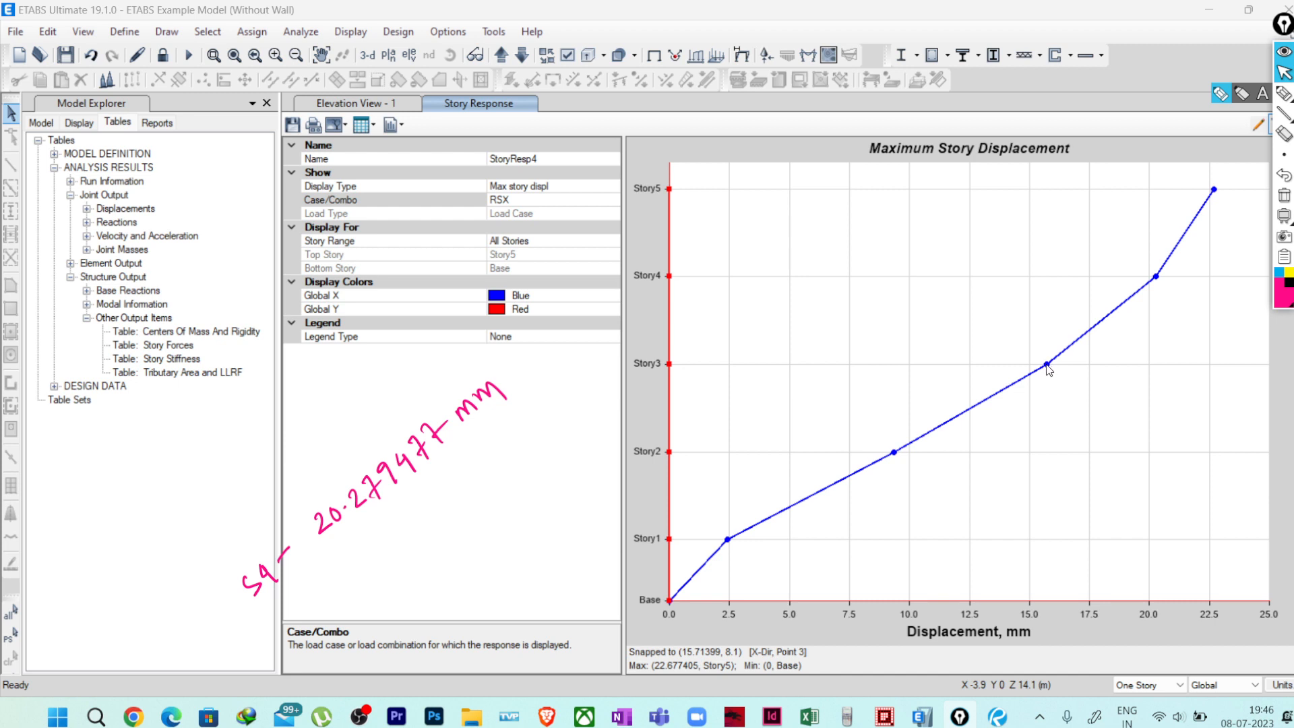
left_click(1283, 95)
mouse_move(279, 607)
left_mouse_down()
mouse_move(272, 624)
mouse_move(296, 624)
mouse_move(321, 582)
left_mouse_up()
mouse_move(343, 556)
left_mouse_down()
mouse_move(350, 572)
mouse_move(356, 553)
mouse_move(353, 564)
left_mouse_up()
left_click(374, 548)
mouse_move(352, 549)
left_mouse_down()
mouse_move(387, 550)
mouse_move(391, 537)
left_mouse_up()
mouse_move(398, 527)
left_mouse_down()
mouse_move(395, 543)
mouse_move(417, 499)
mouse_move(516, 453)
left_mouse_up()
mouse_move(707, 633)
left_mouse_down()
mouse_move(657, 630)
mouse_move(727, 667)
mouse_move(677, 630)
left_mouse_up()
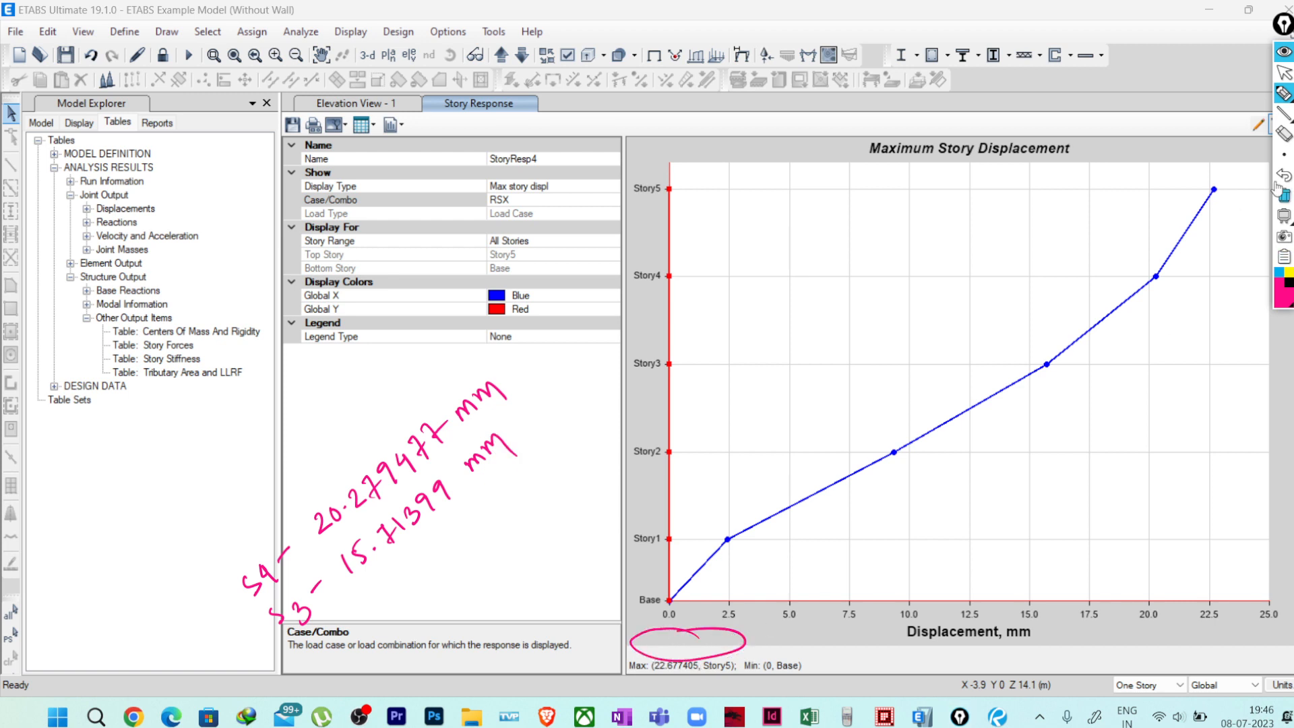
left_click(1284, 72)
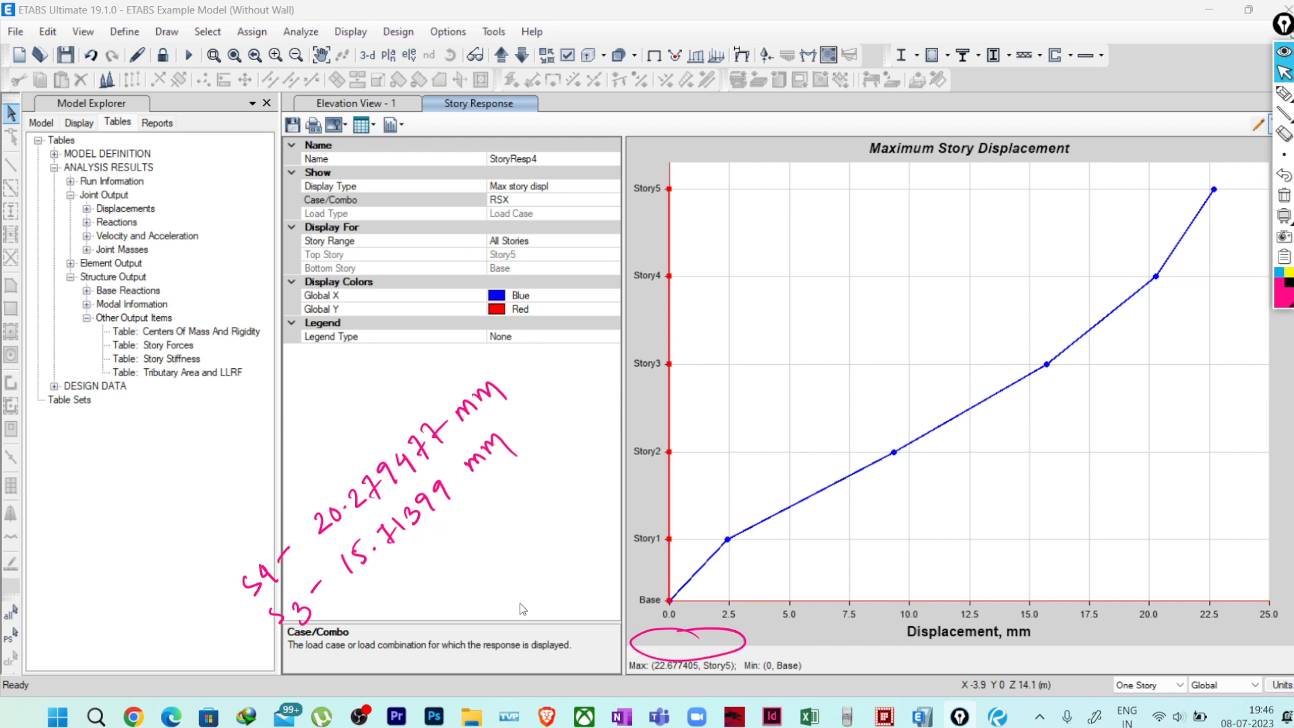
Handwrite the relative displacement expression "Relative dis = 20.279477 - 15.71399" below the two story displacements
left_click(1284, 94)
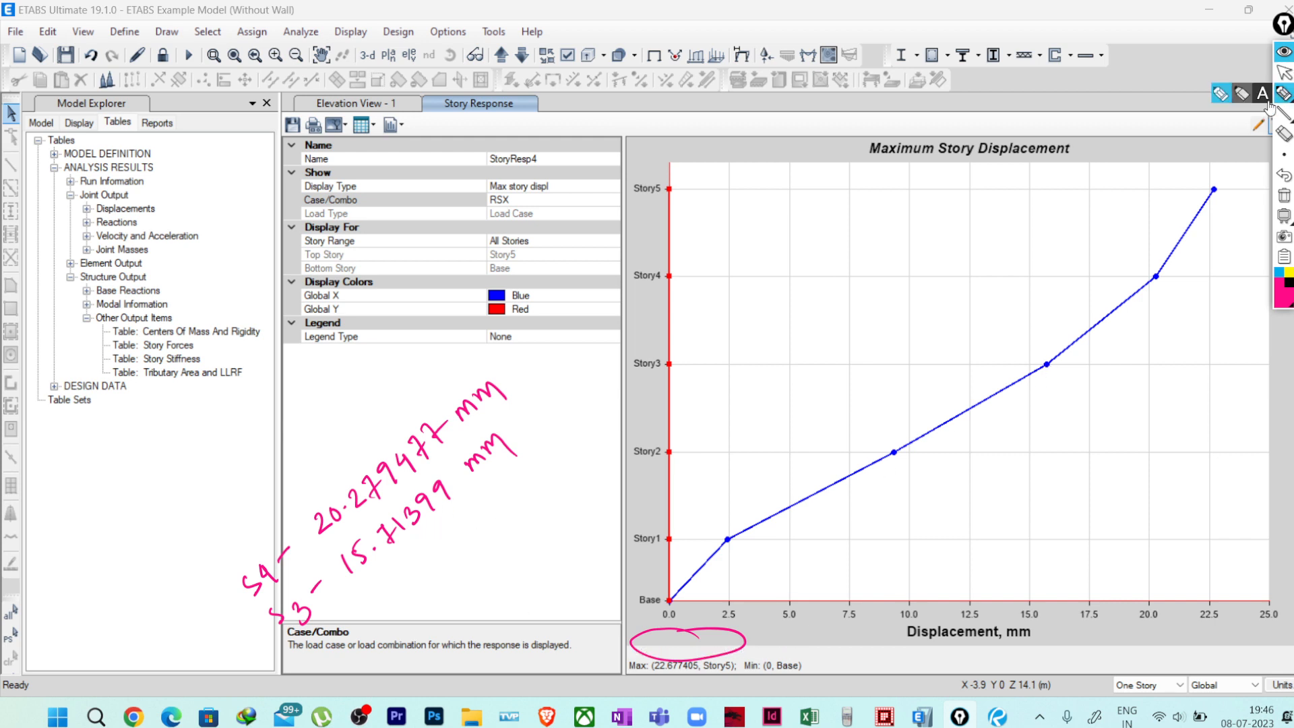
left_click(372, 608)
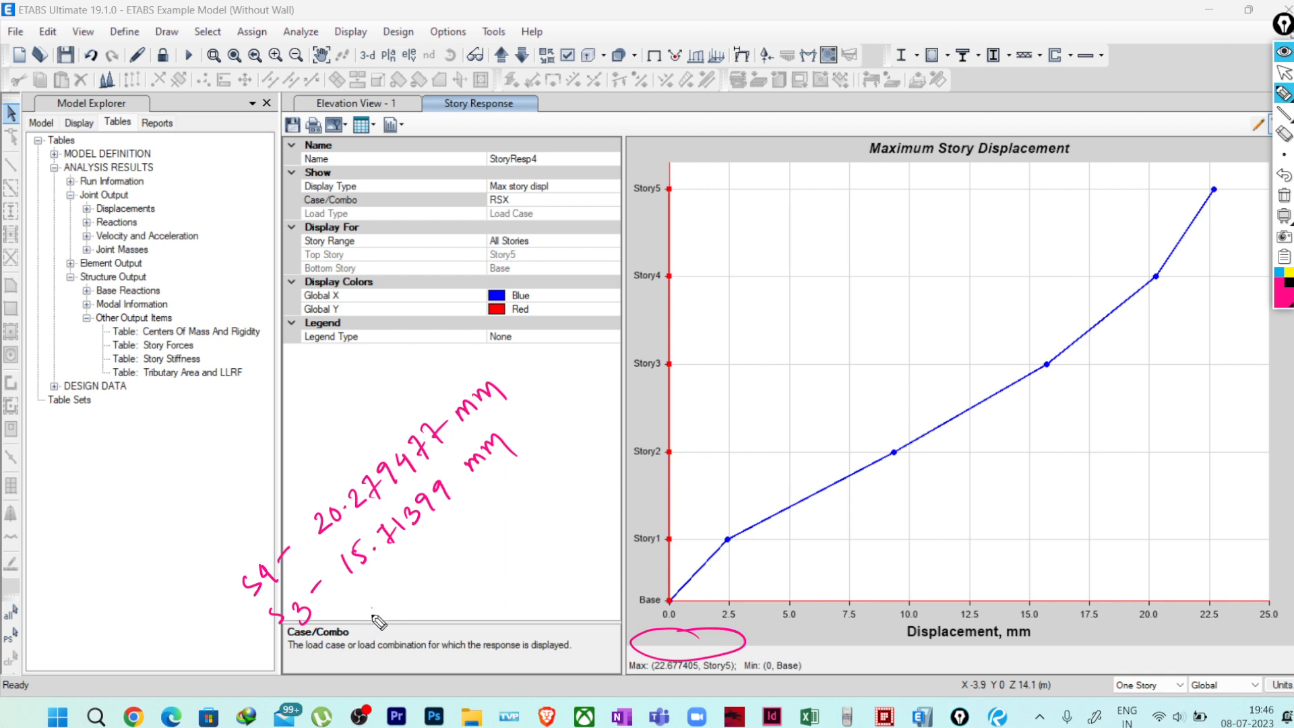
mouse_move(365, 617)
left_mouse_down()
mouse_move(375, 627)
mouse_move(417, 593)
mouse_move(409, 582)
mouse_move(498, 520)
mouse_move(558, 427)
mouse_move(565, 439)
mouse_move(587, 419)
mouse_move(574, 408)
mouse_move(590, 419)
mouse_move(623, 369)
left_mouse_up()
mouse_move(551, 514)
left_mouse_down()
mouse_move(546, 529)
mouse_move(606, 475)
mouse_move(627, 433)
mouse_move(634, 449)
left_mouse_up()
left_click(568, 507)
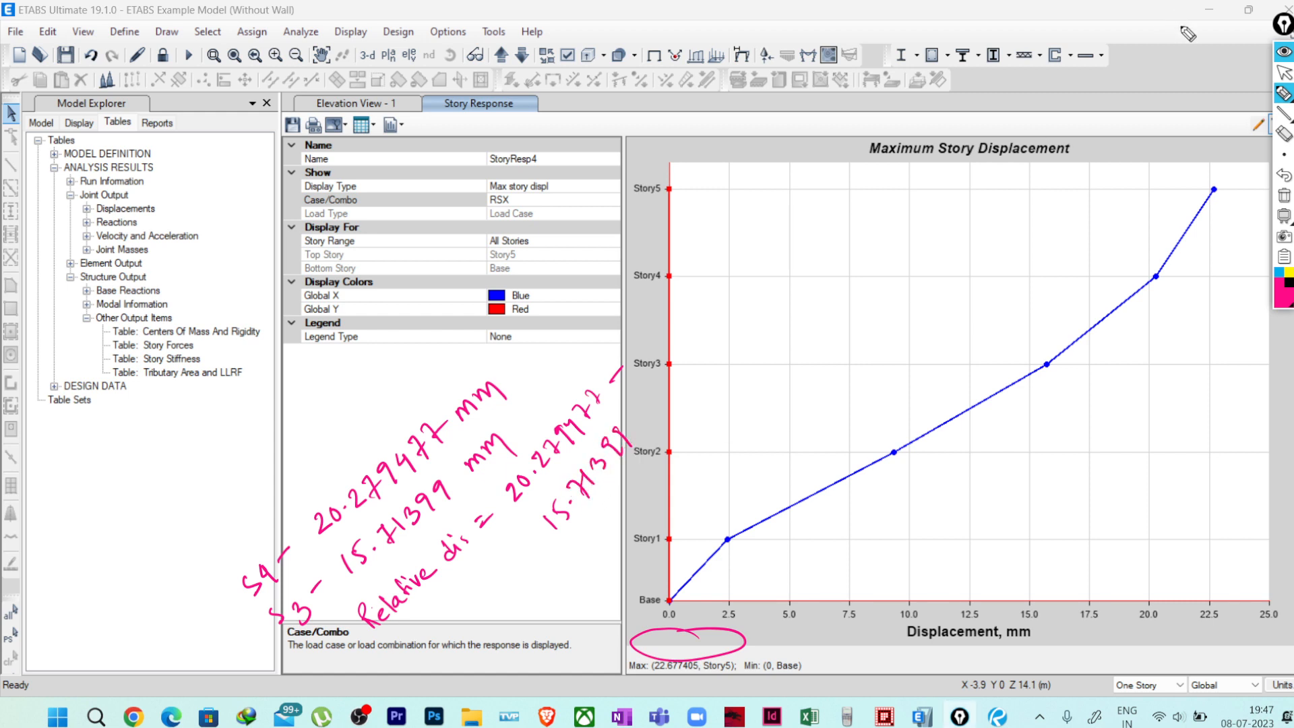
left_click(1284, 72)
mouse_move(1156, 281)
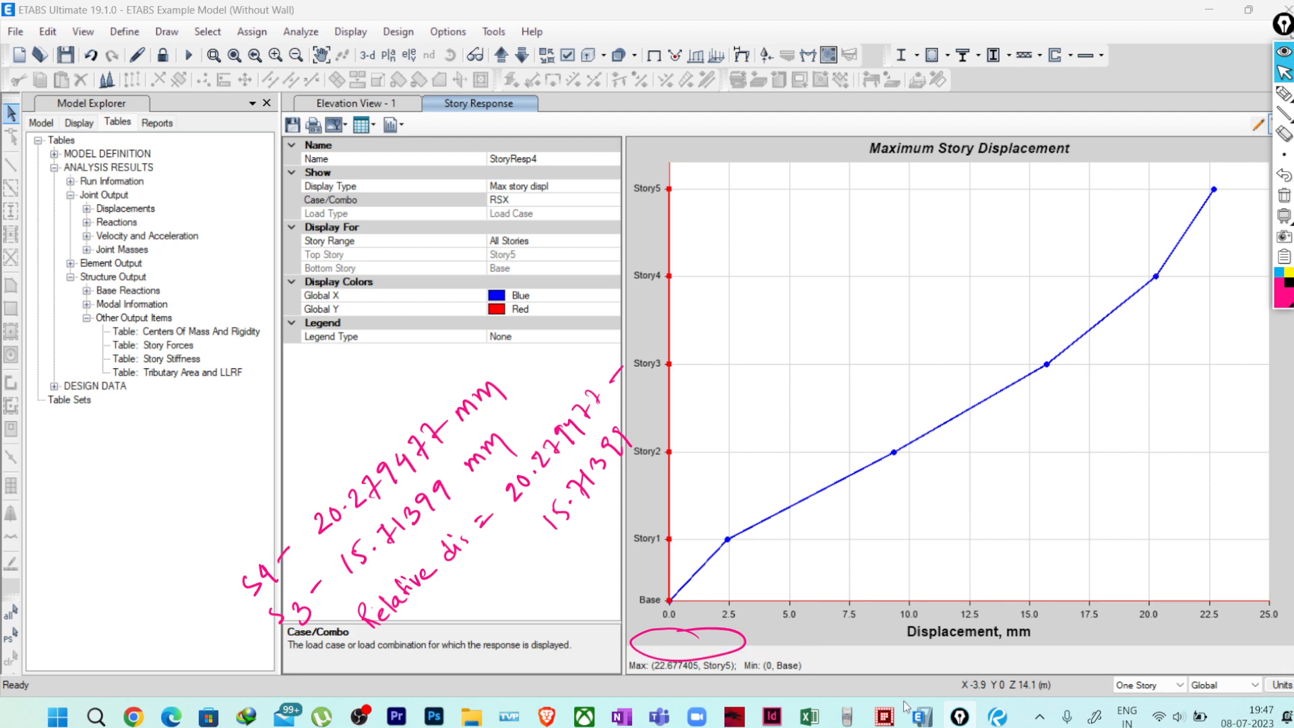
Open the fx-991ES PLUS C calculator emulator, place it over the plot and clear its display
left_click(847, 716)
left_click_drag(260, 89, 840, 25)
left_click(985, 423)
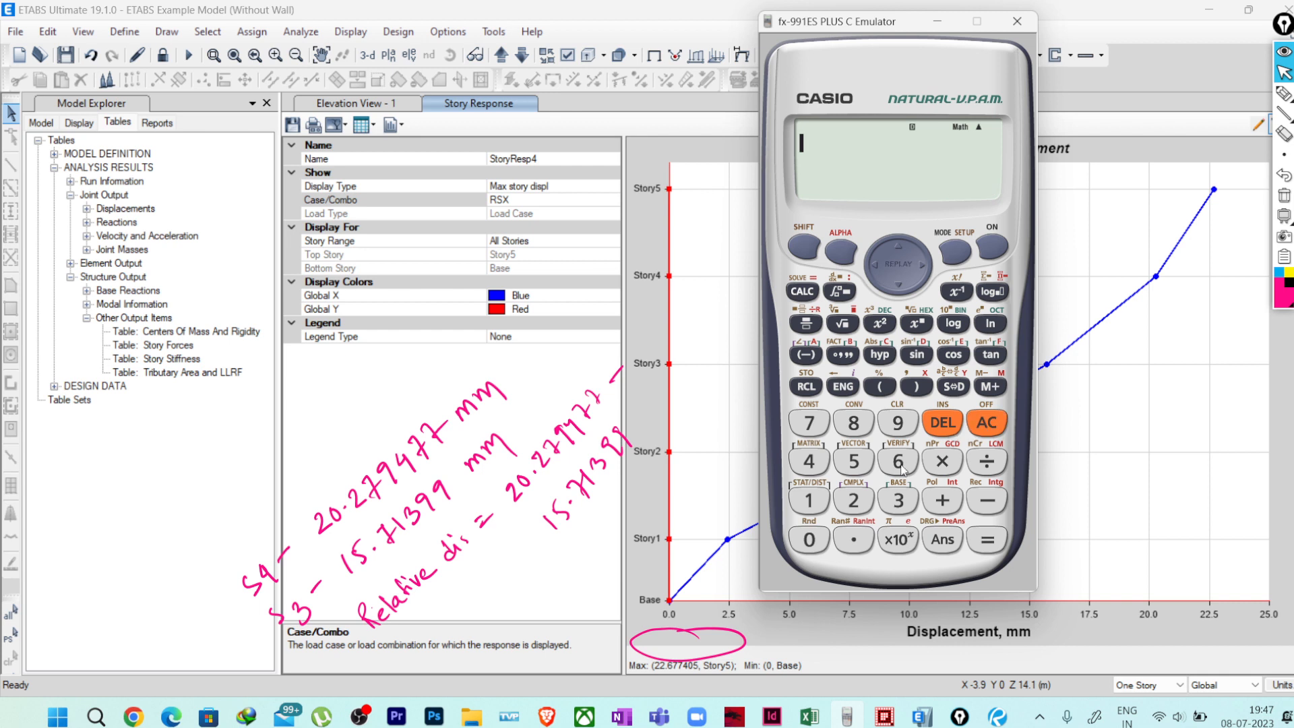
Calculate the relative displacement between Story4 and Story3 as 20.279477 - 15.71399 on the calculator
left_click(853, 500)
left_click(817, 542)
left_click(856, 540)
left_click(855, 504)
left_click(816, 425)
left_click(898, 422)
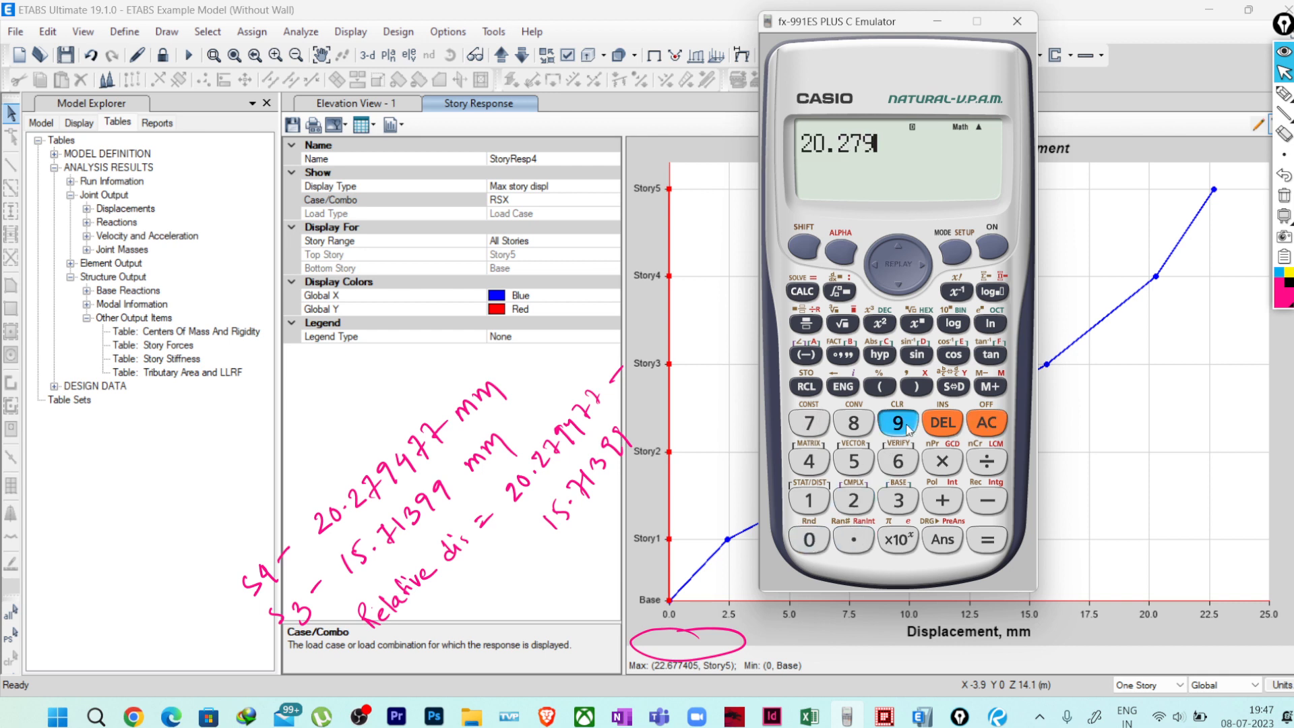
left_click(809, 461)
left_click(815, 423)
left_click(824, 424)
left_click(988, 500)
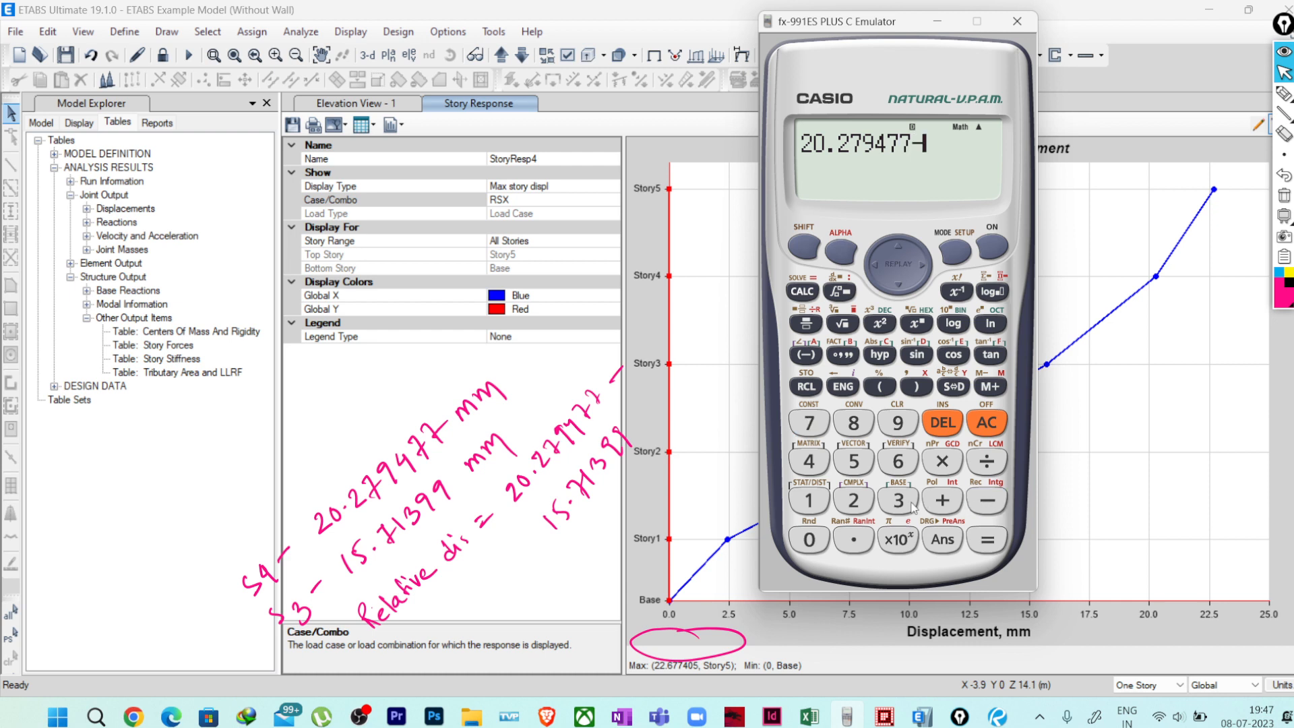
left_click(808, 500)
left_click(853, 465)
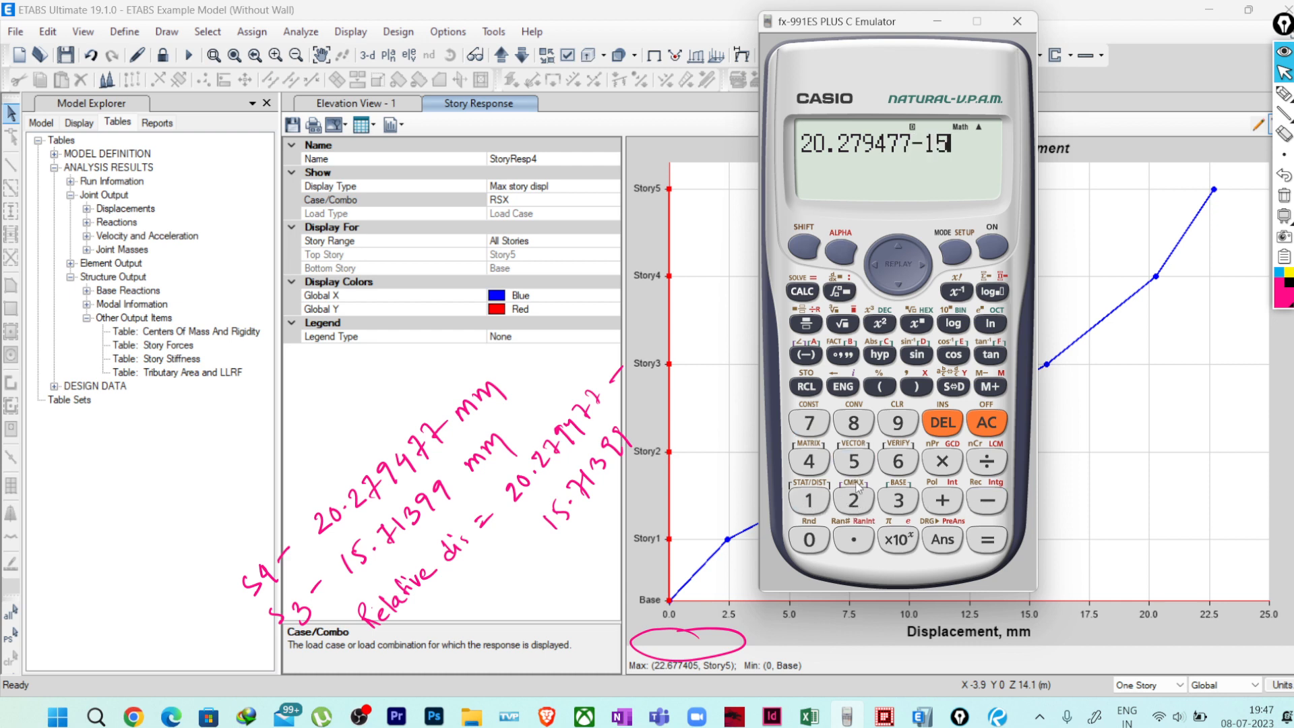
left_click(856, 543)
left_click(809, 423)
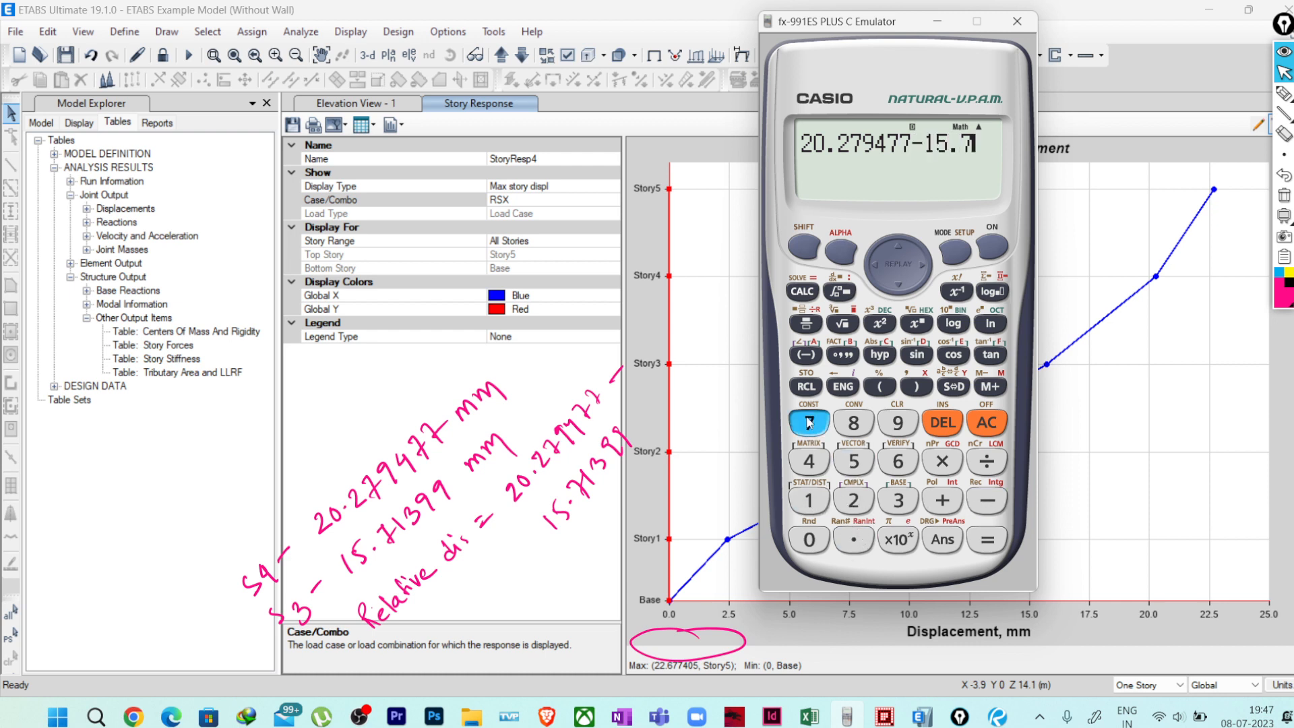
left_click(809, 500)
left_click(898, 500)
left_click(897, 423)
left_click(898, 423)
left_click(986, 542)
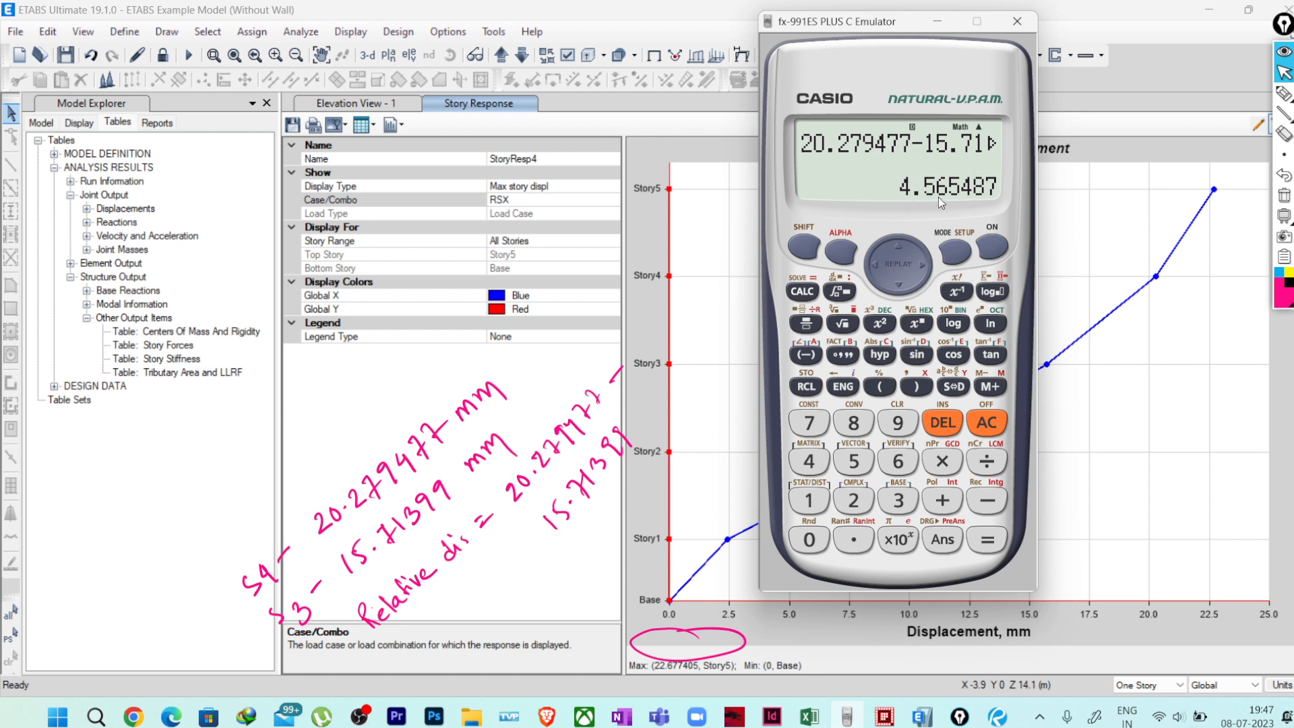
Switch to the Excel workbook, clear the handwritten annotations and enter the label "Relative displacement of the story" in E14
left_click(809, 716)
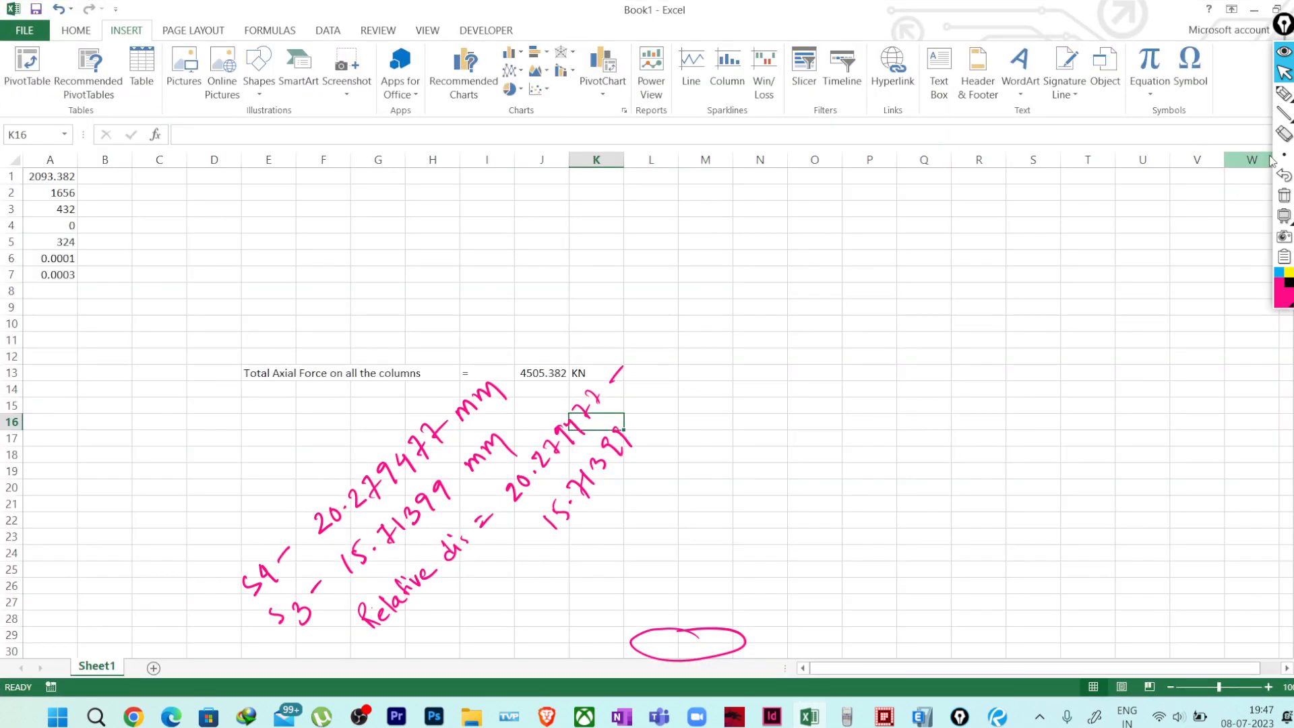
left_click(1285, 196)
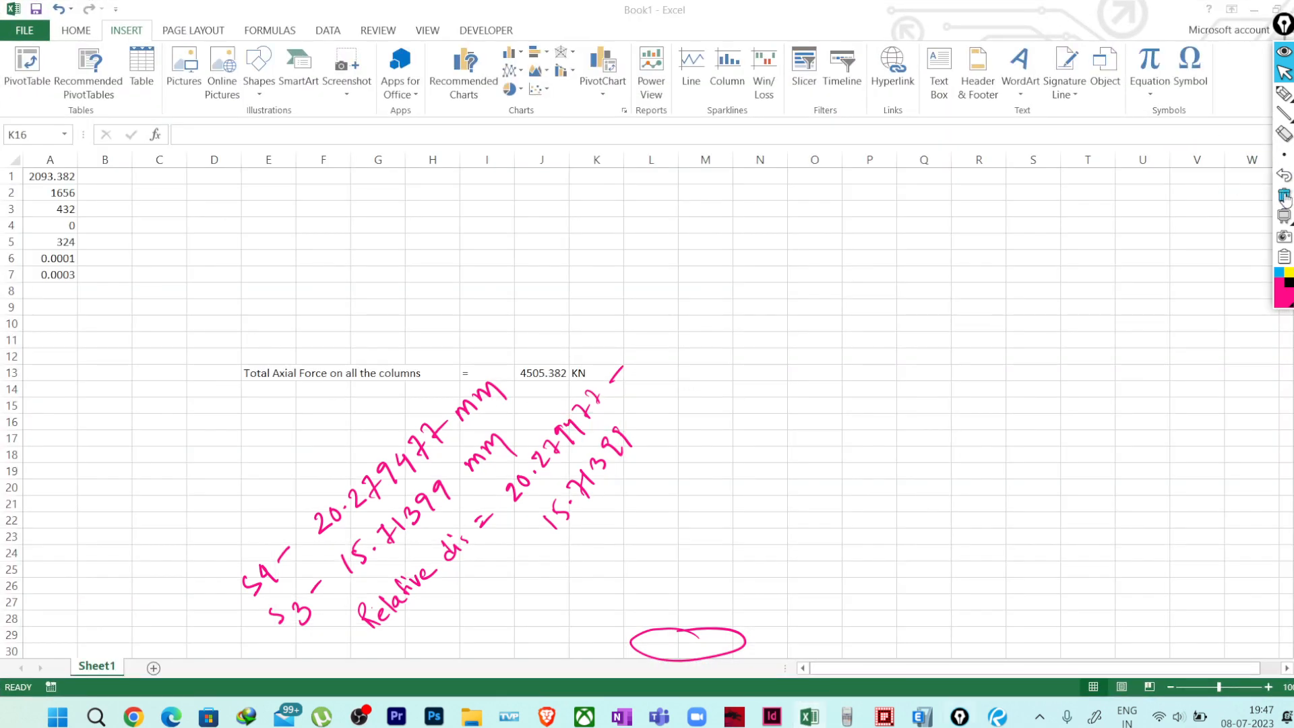
left_click(271, 394)
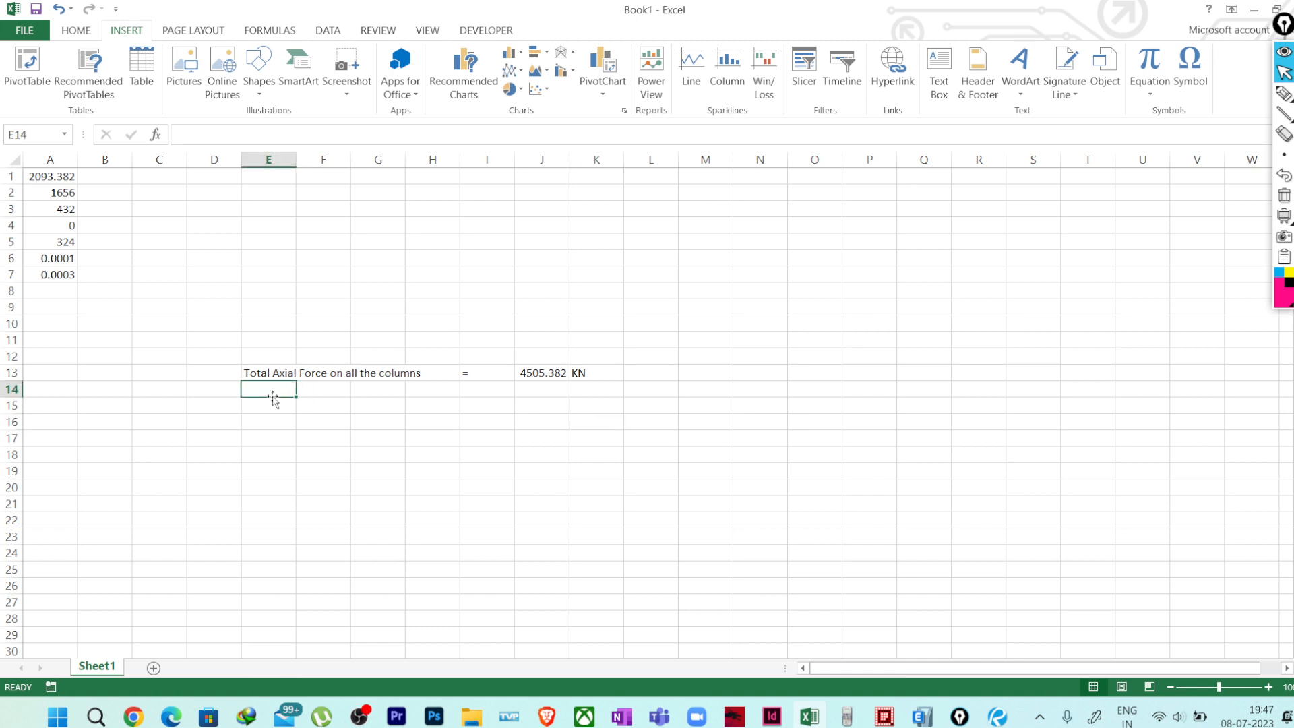
type("Rela")
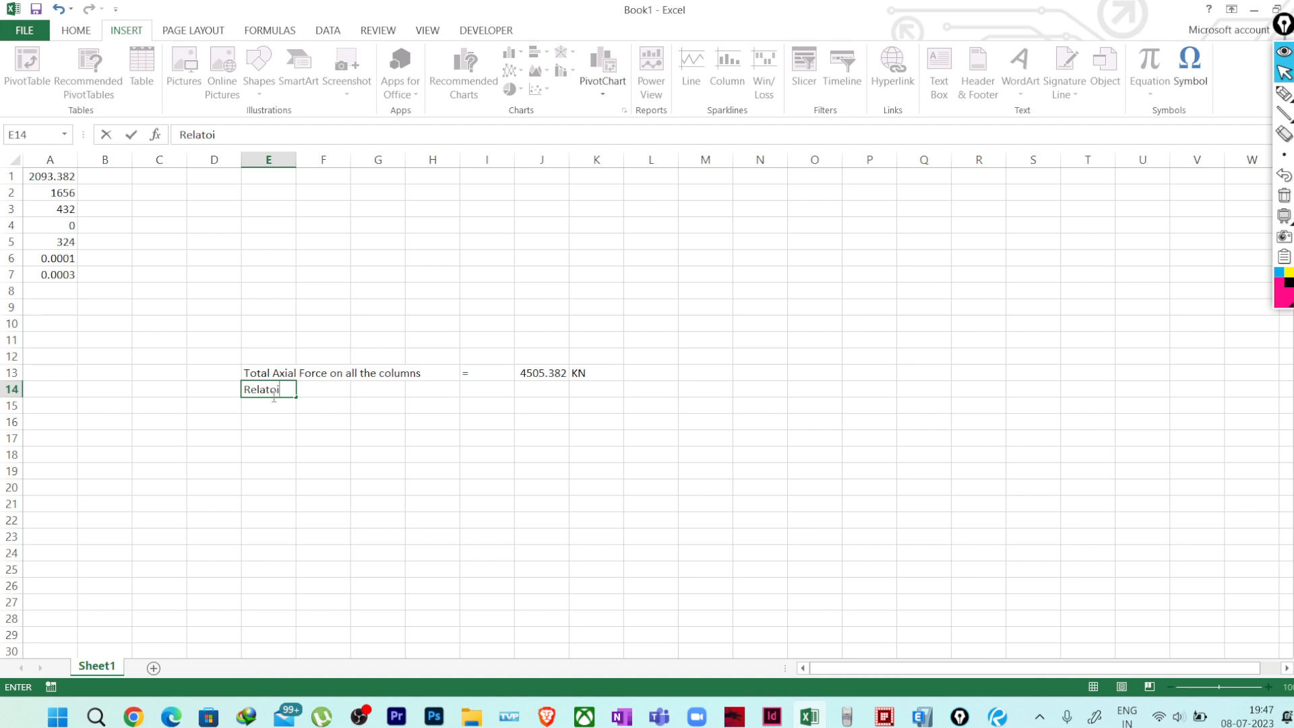
type("tive displacemen")
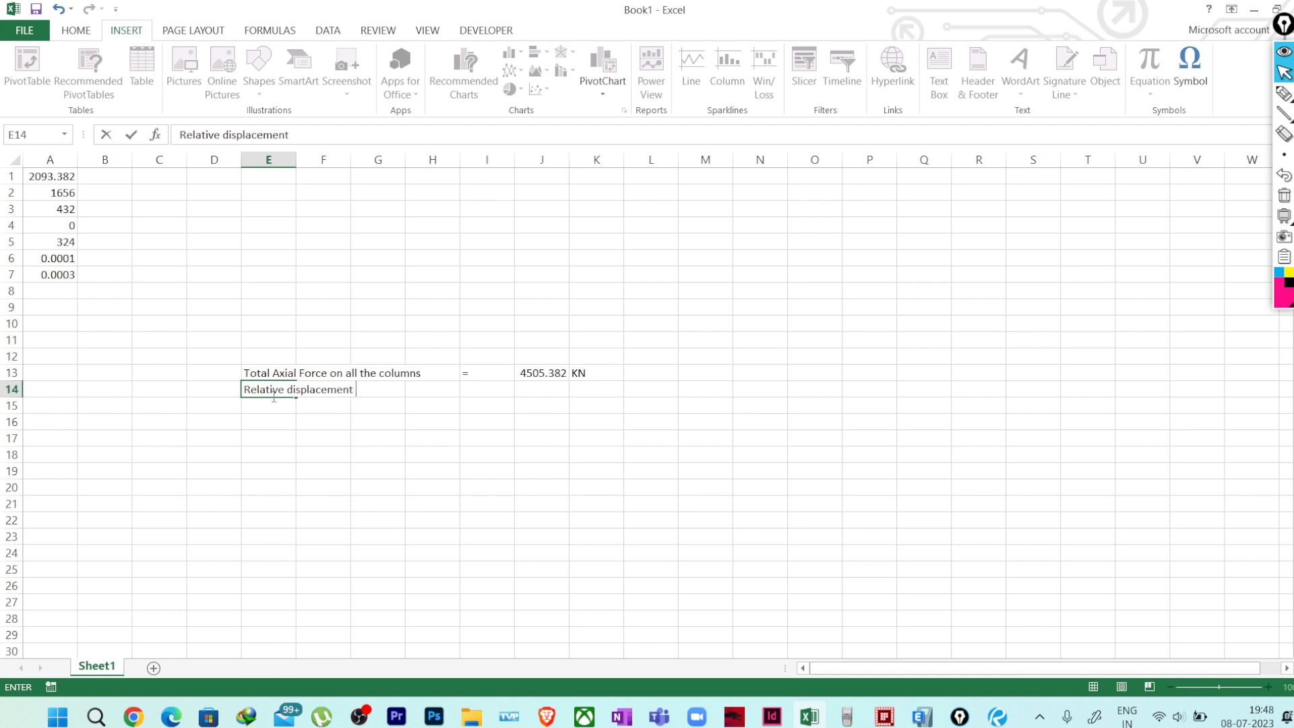
type("the story")
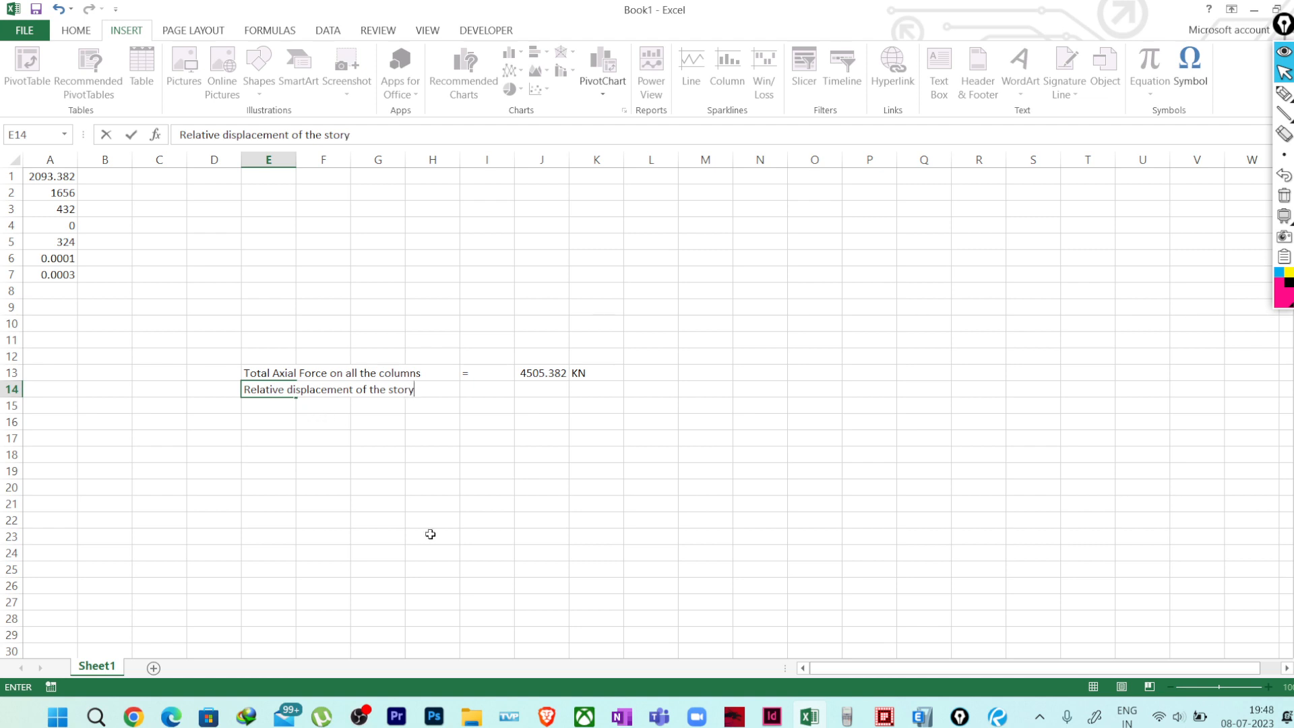
left_click(487, 455)
Enter an equals sign in I14 beside the relative displacement label
scroll(315, 388, "up", 3, "ctrl")
scroll(572, 407, "down", 3)
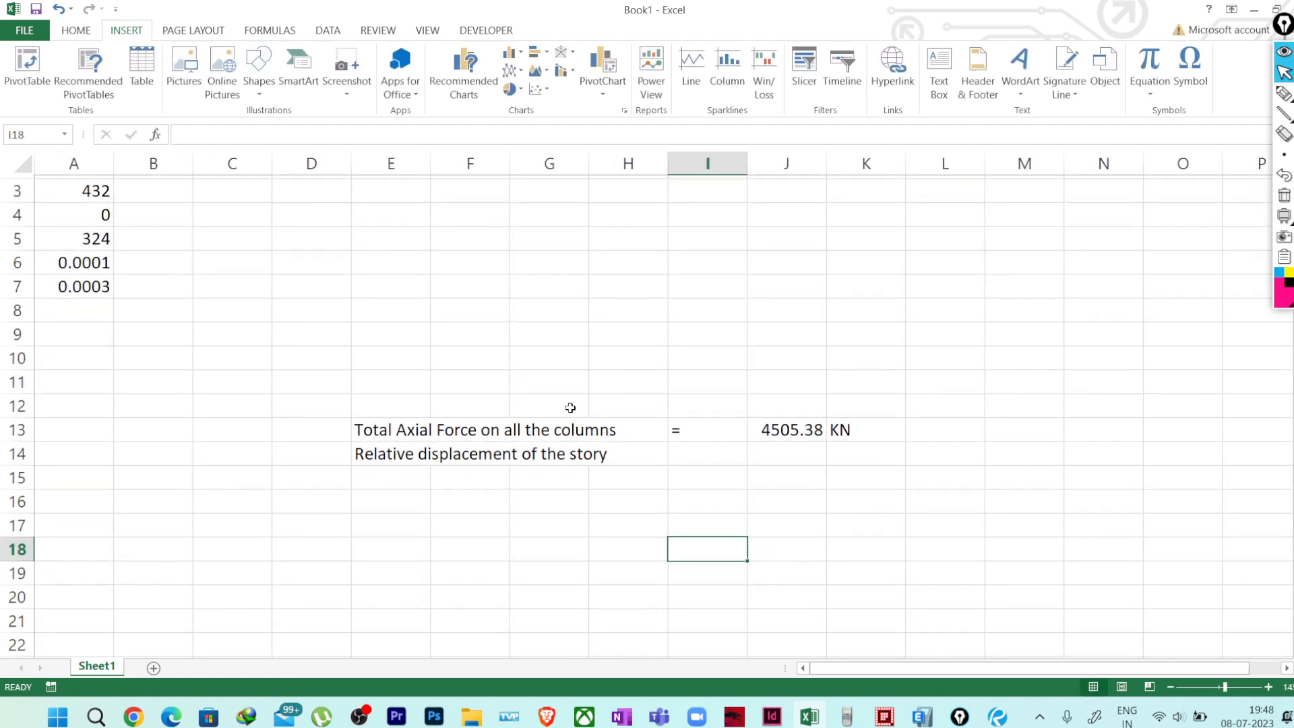
scroll(667, 375, "up", 1)
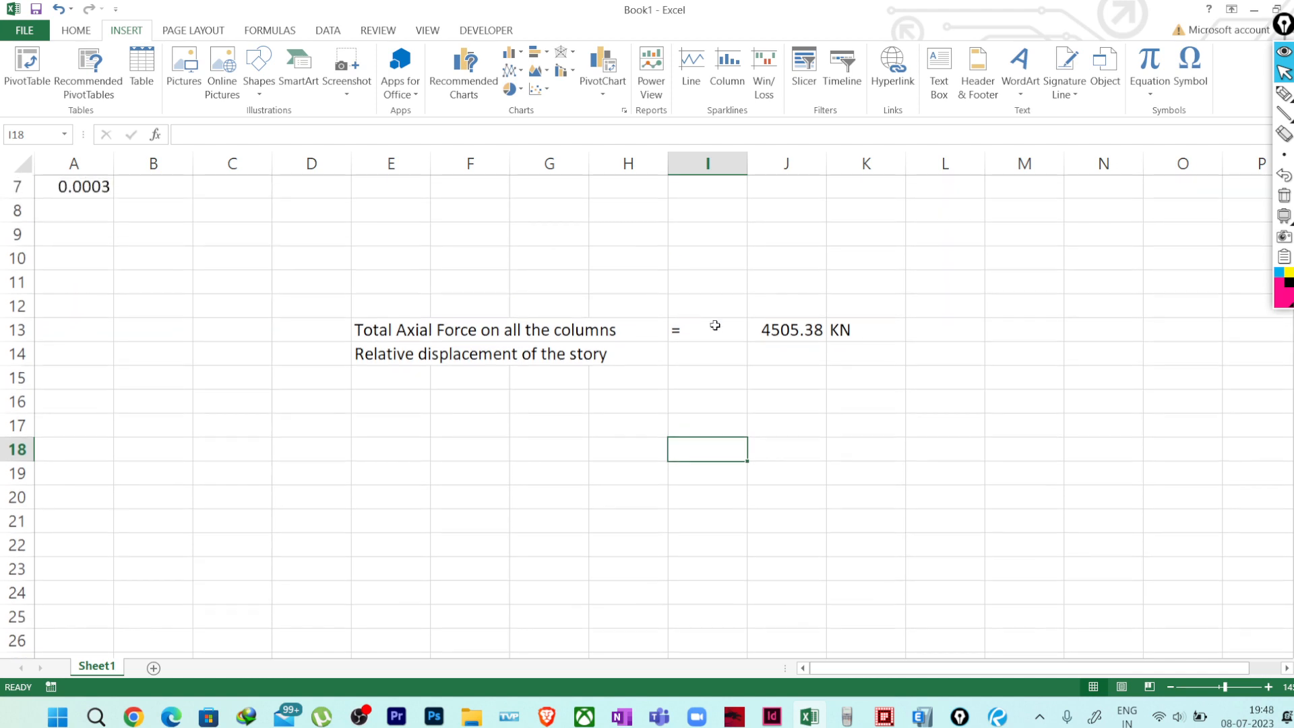
left_click(683, 356)
type("=")
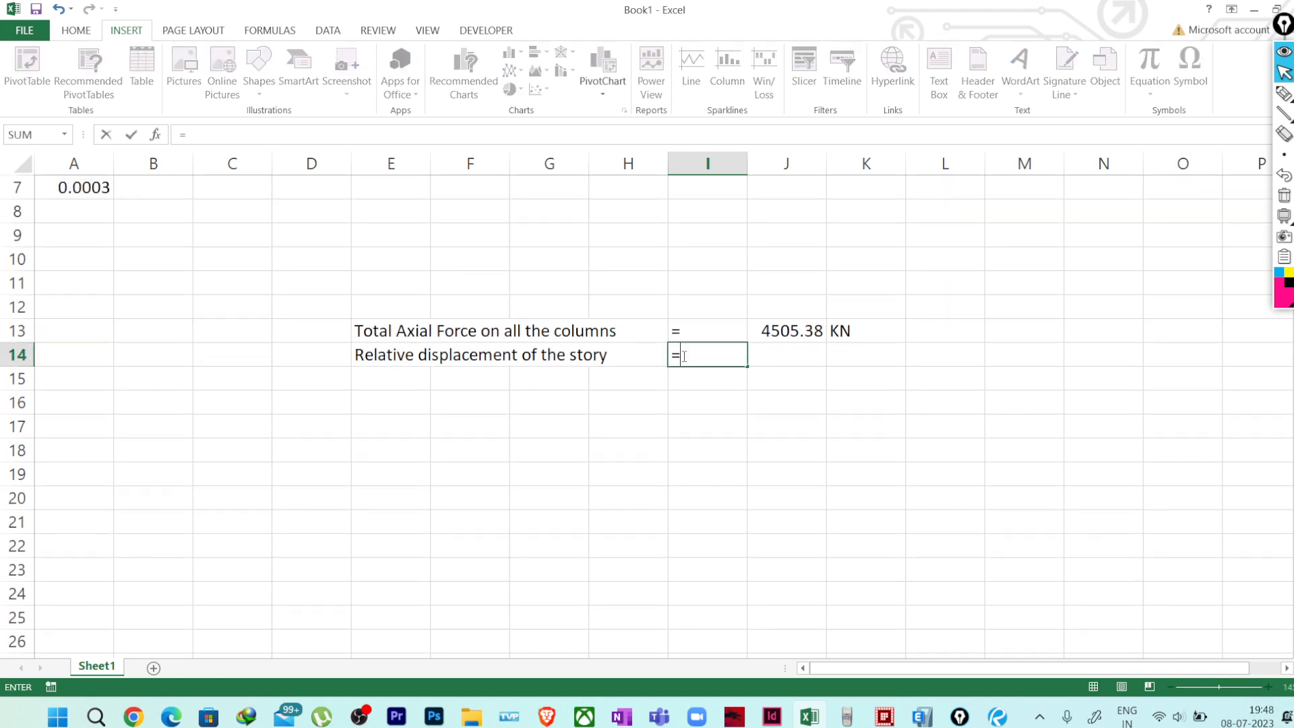
key("Return")
Enter the relative displacement value 4.565487 from the calculator in J14 and its unit mm in K14
left_click(778, 354)
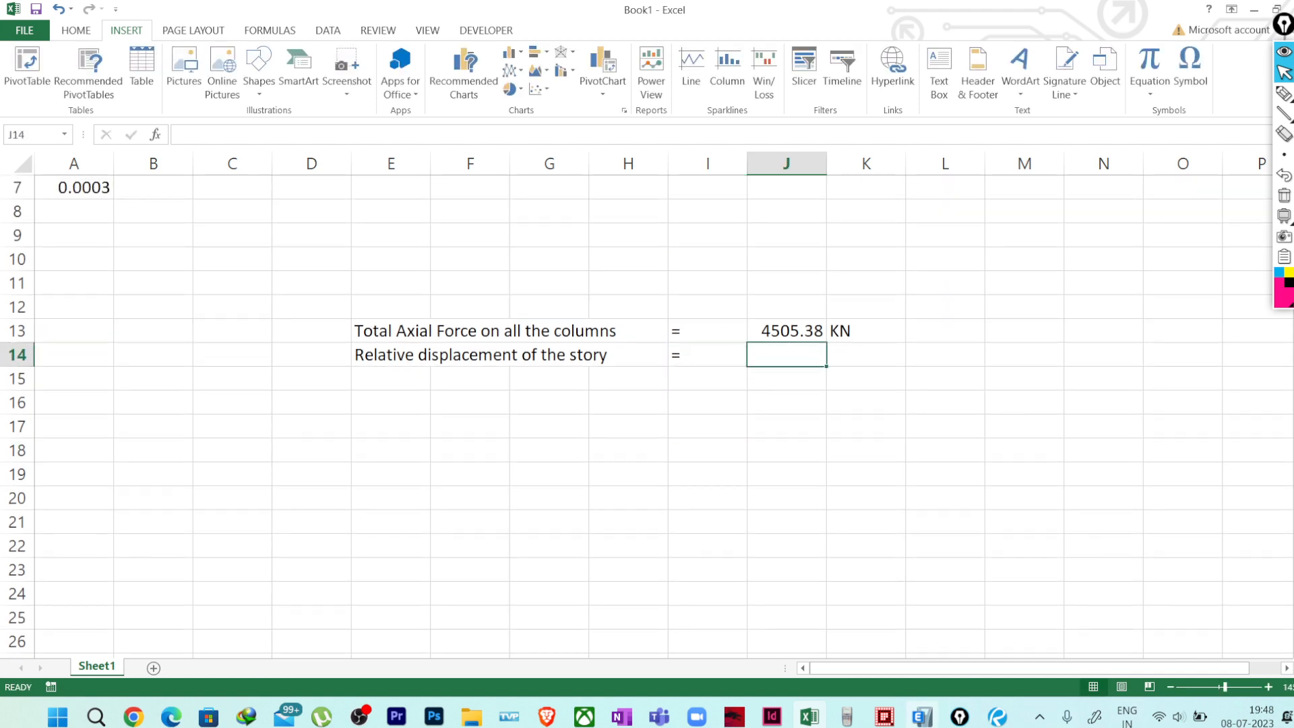
left_click(847, 717)
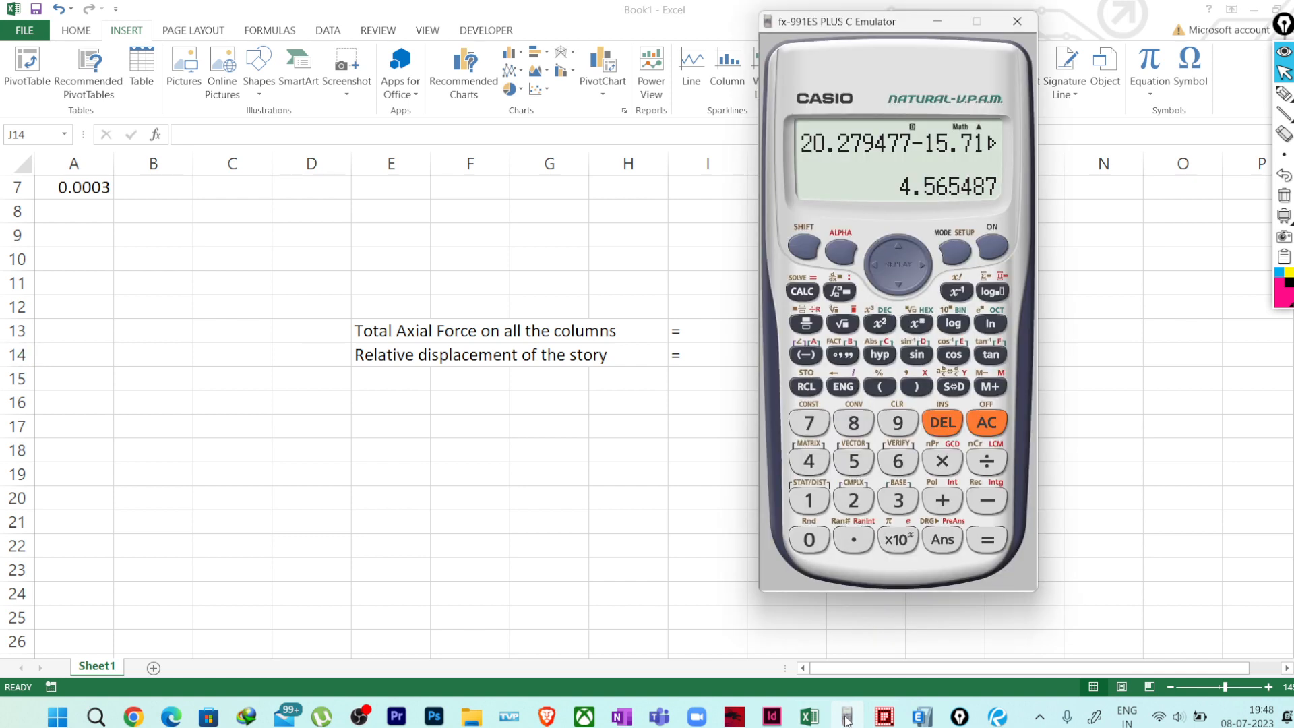
left_click(847, 717)
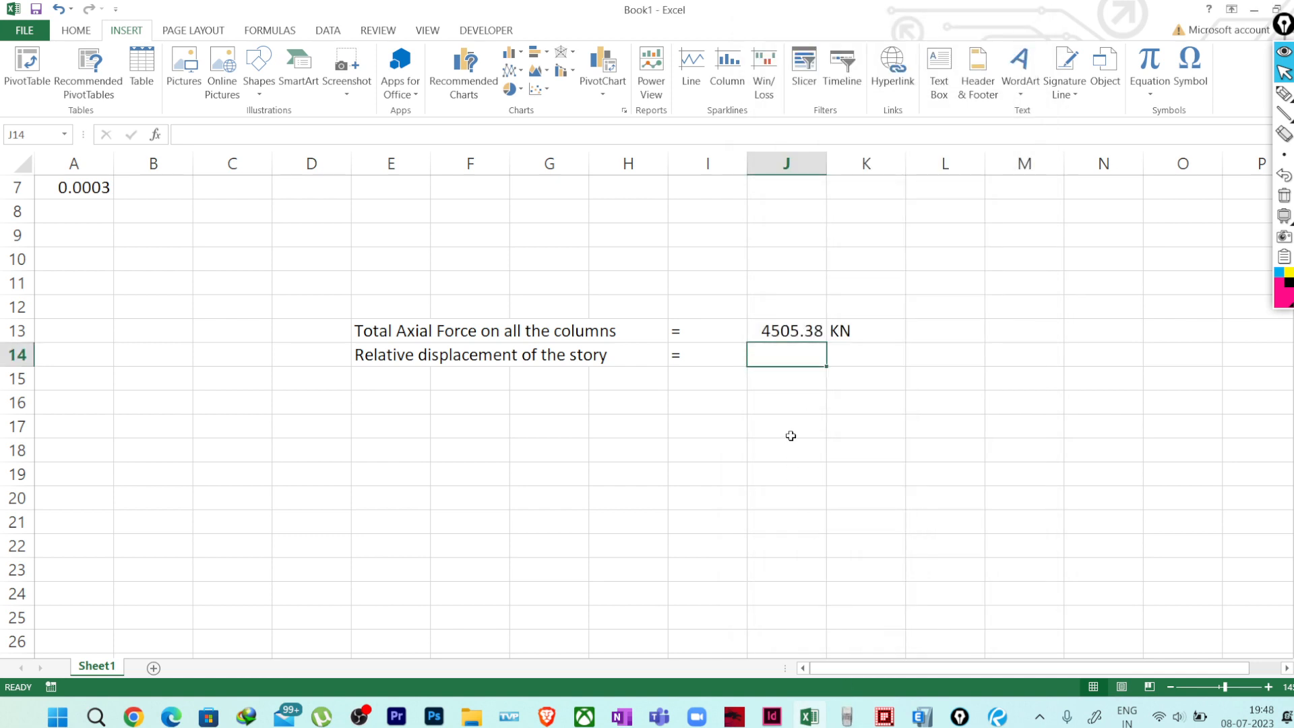
type("4.565487")
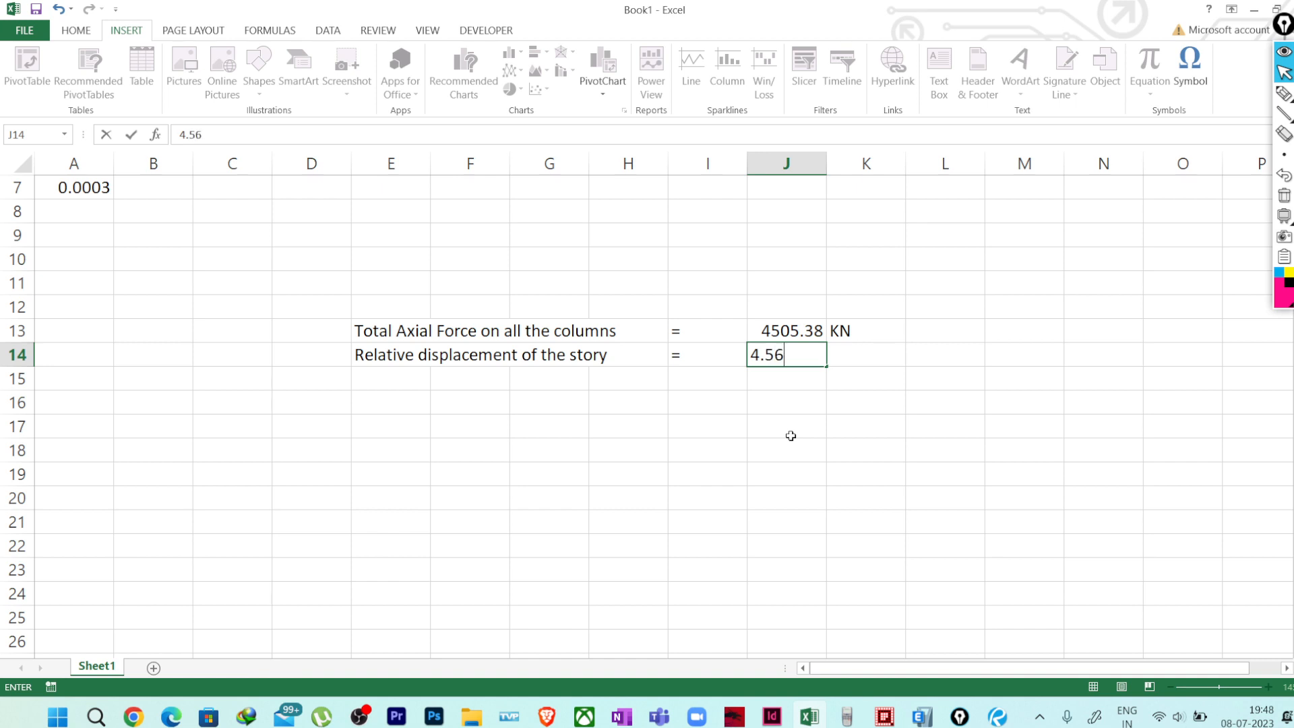
left_click(812, 432)
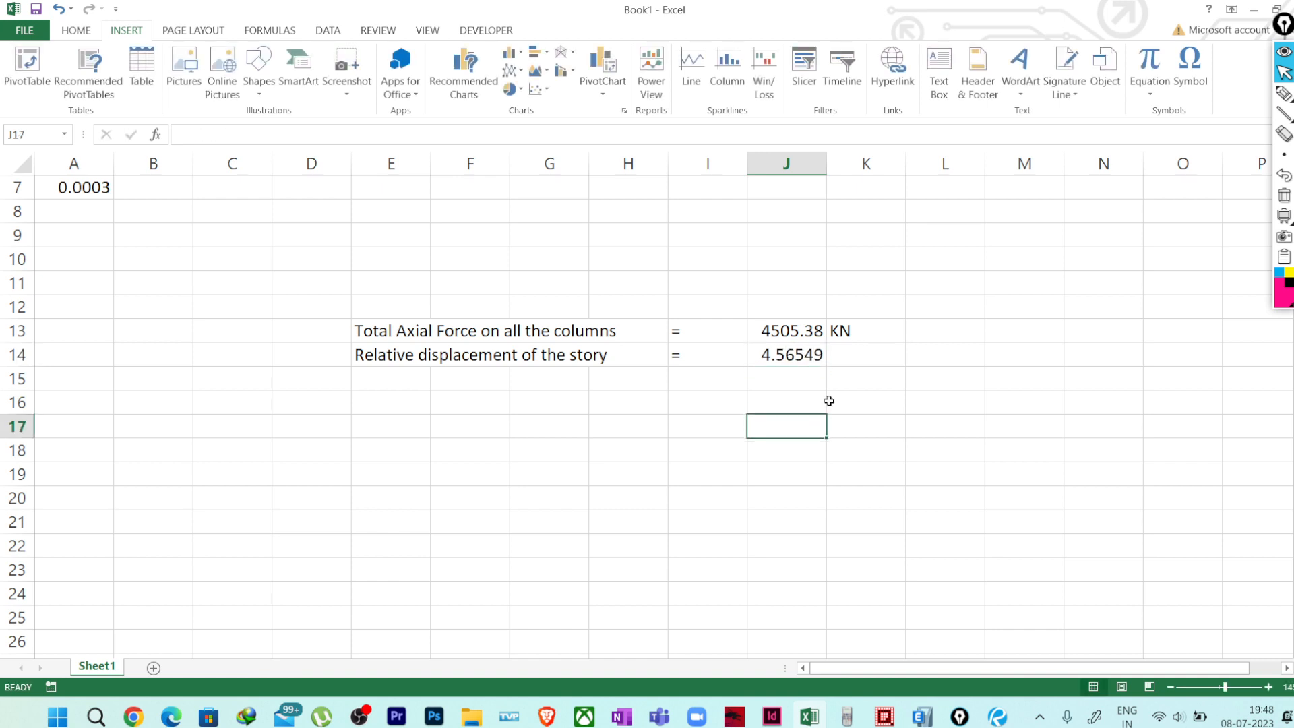
left_click(845, 355)
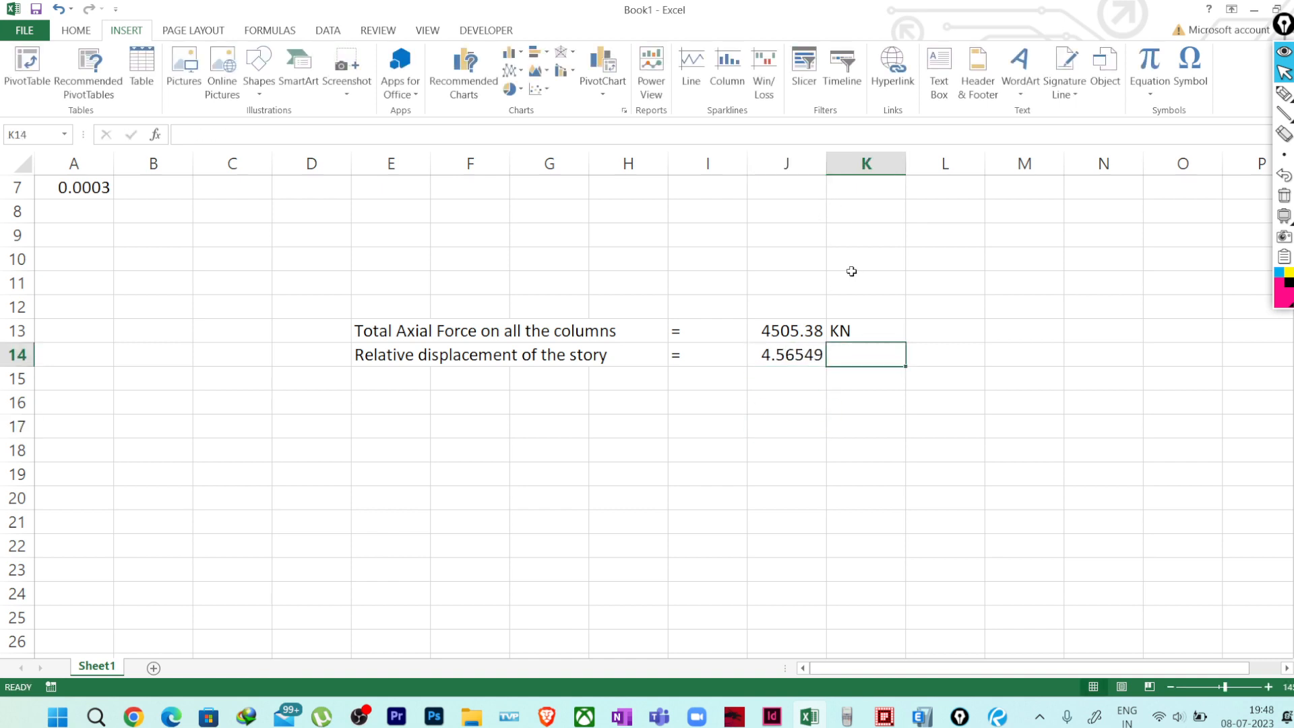
type("mm")
key("Return")
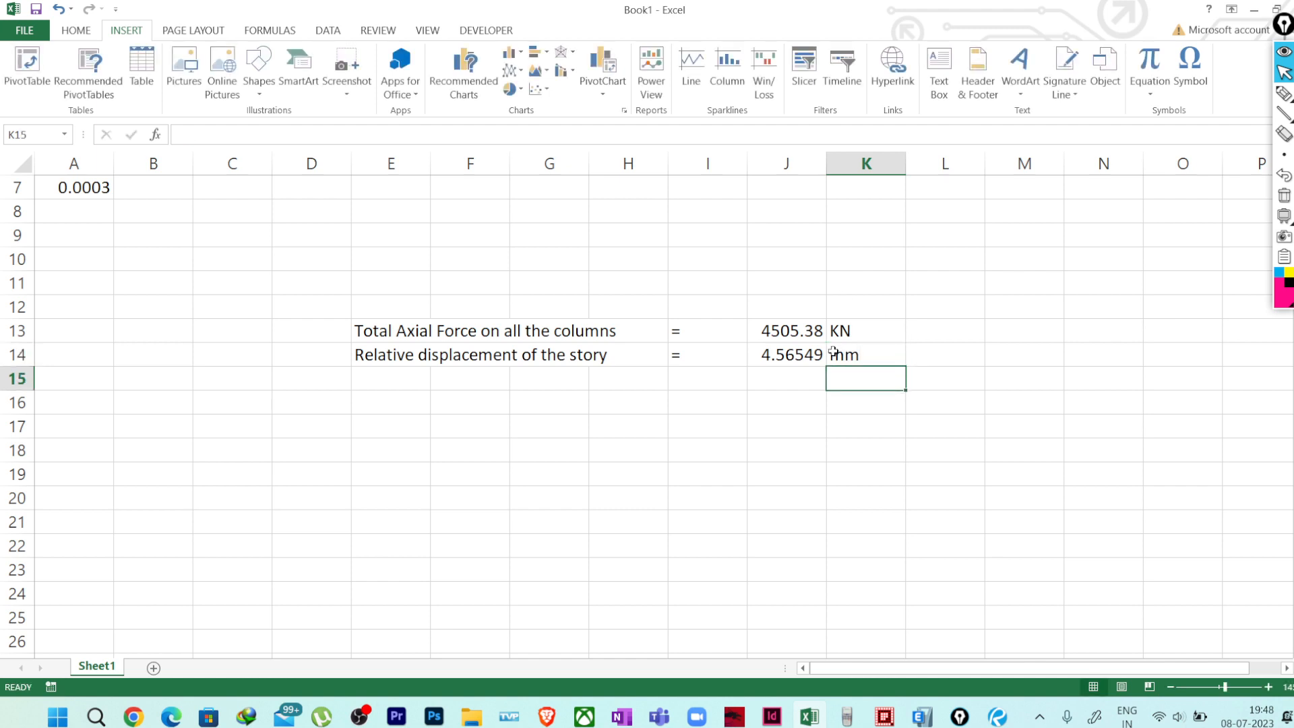
left_click(730, 474)
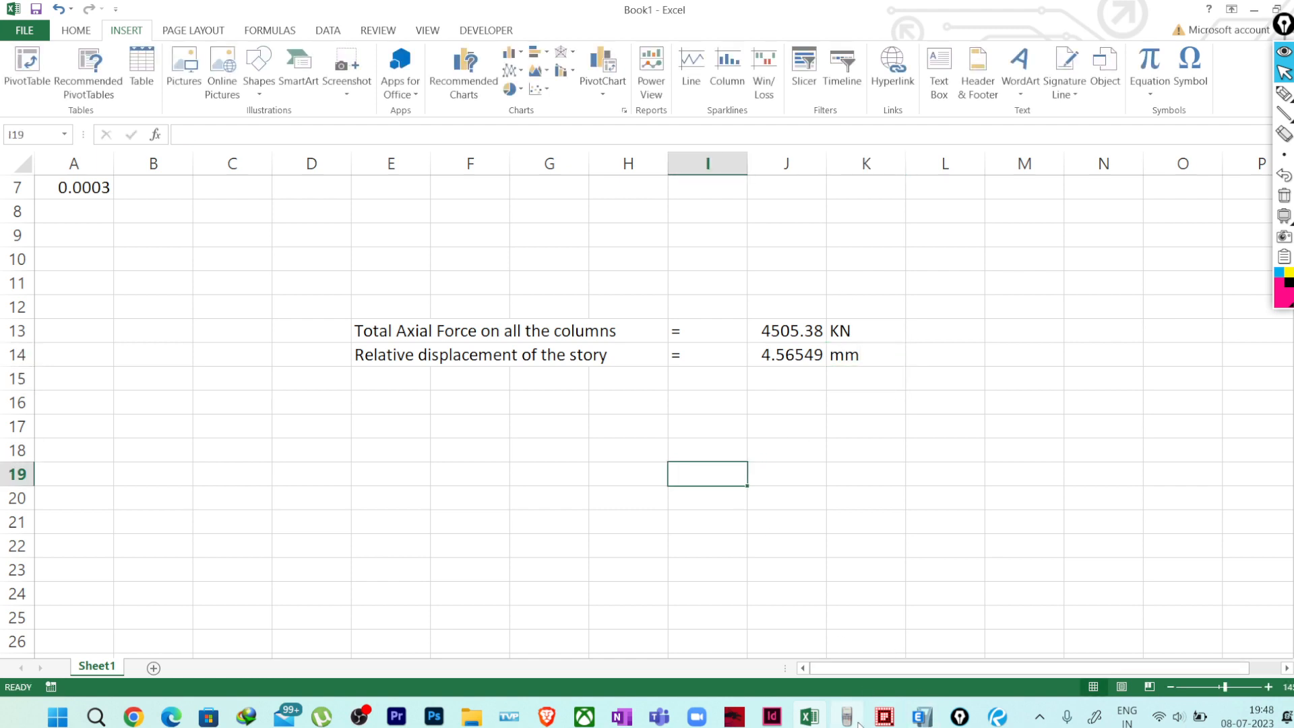
Switch to ETABS, close the Story Response plot and show the Story Forces table
left_click(922, 716)
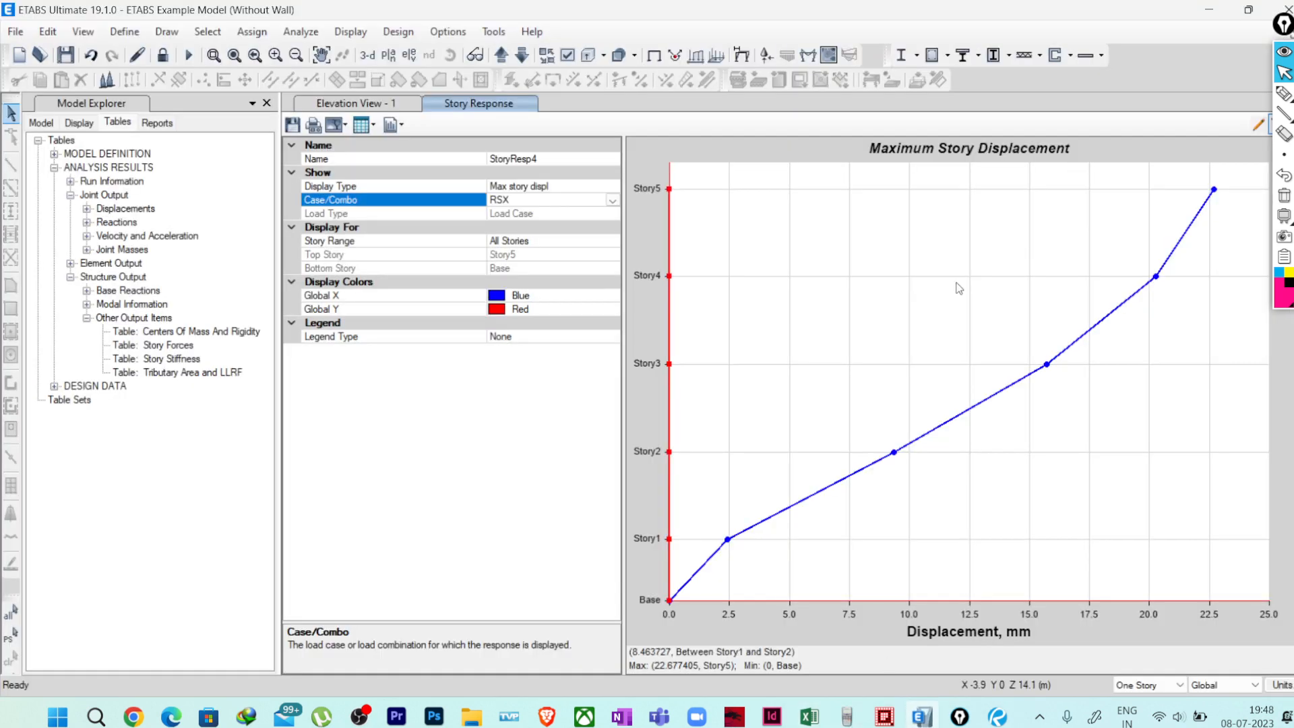
left_click(1284, 51)
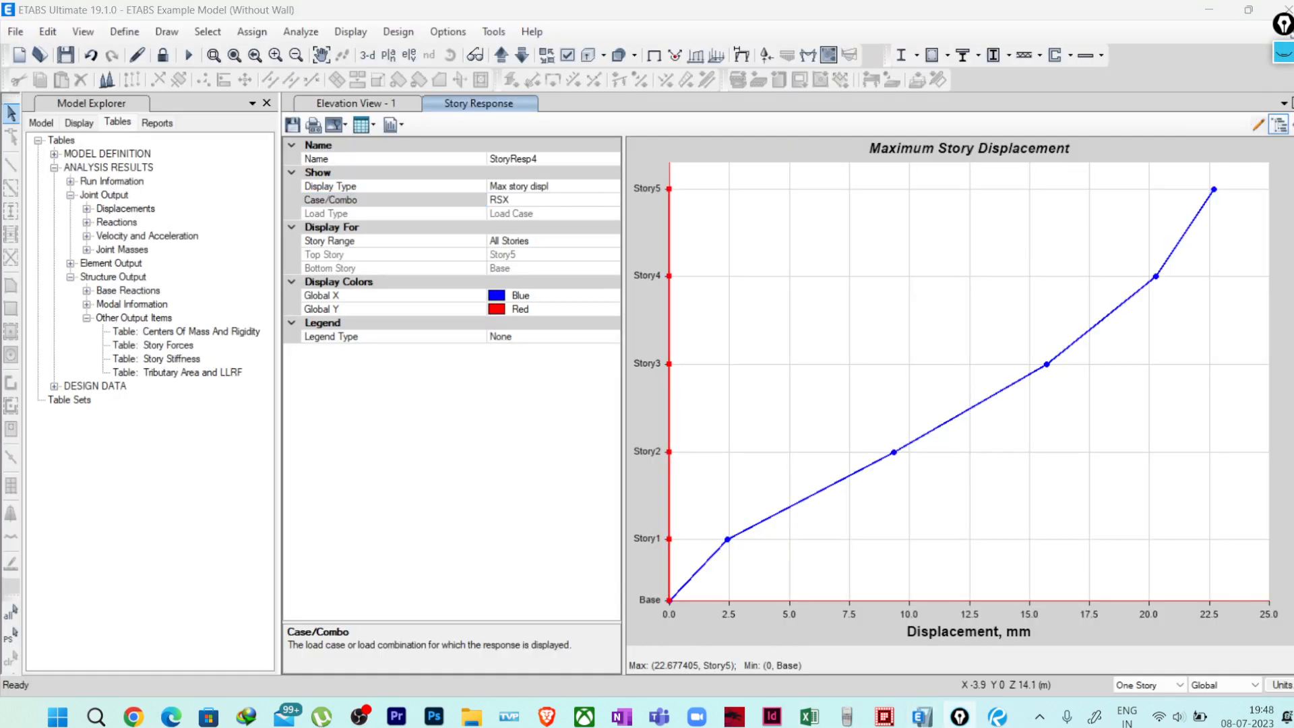
left_click(1292, 103)
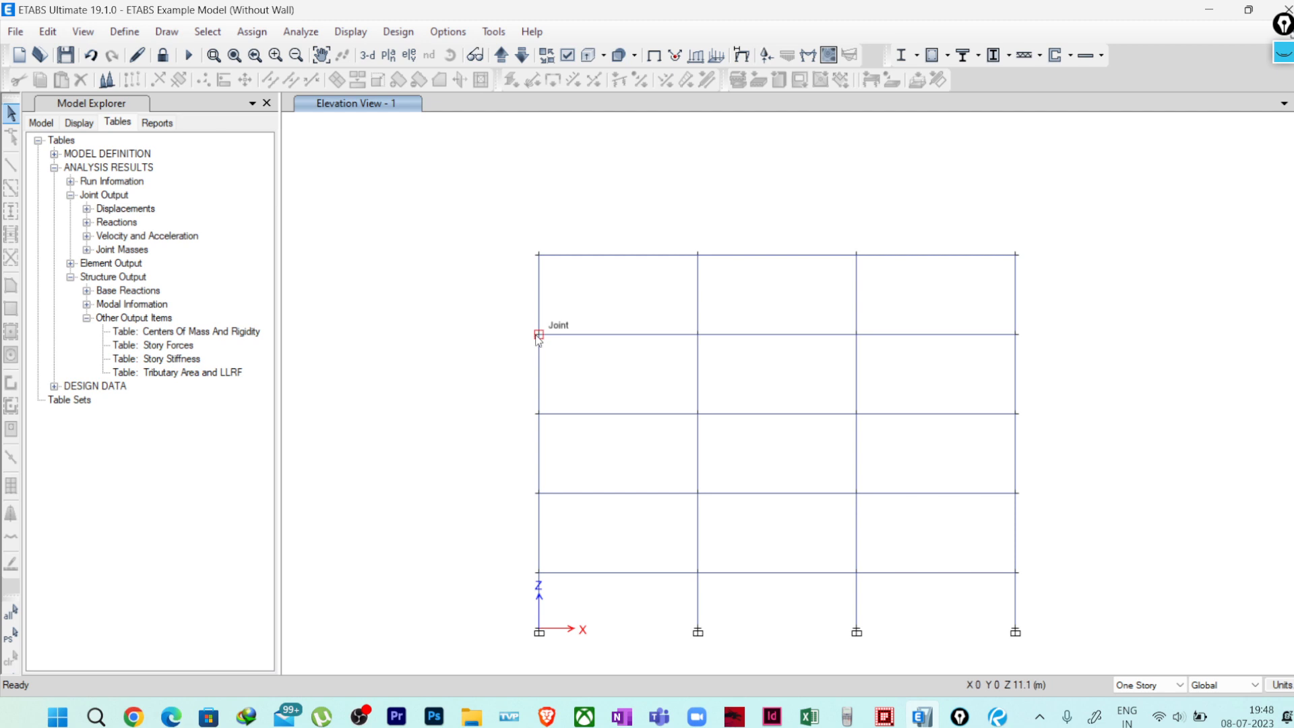
right_click(155, 346)
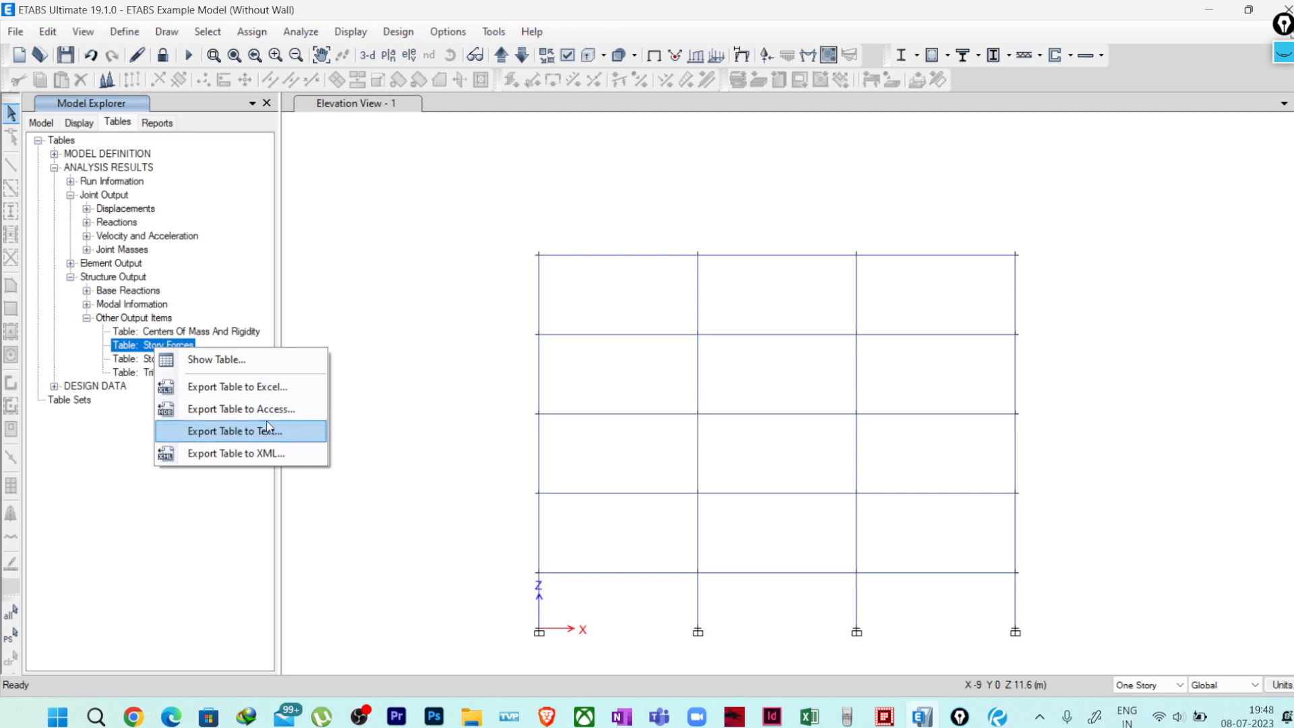
left_click(251, 360)
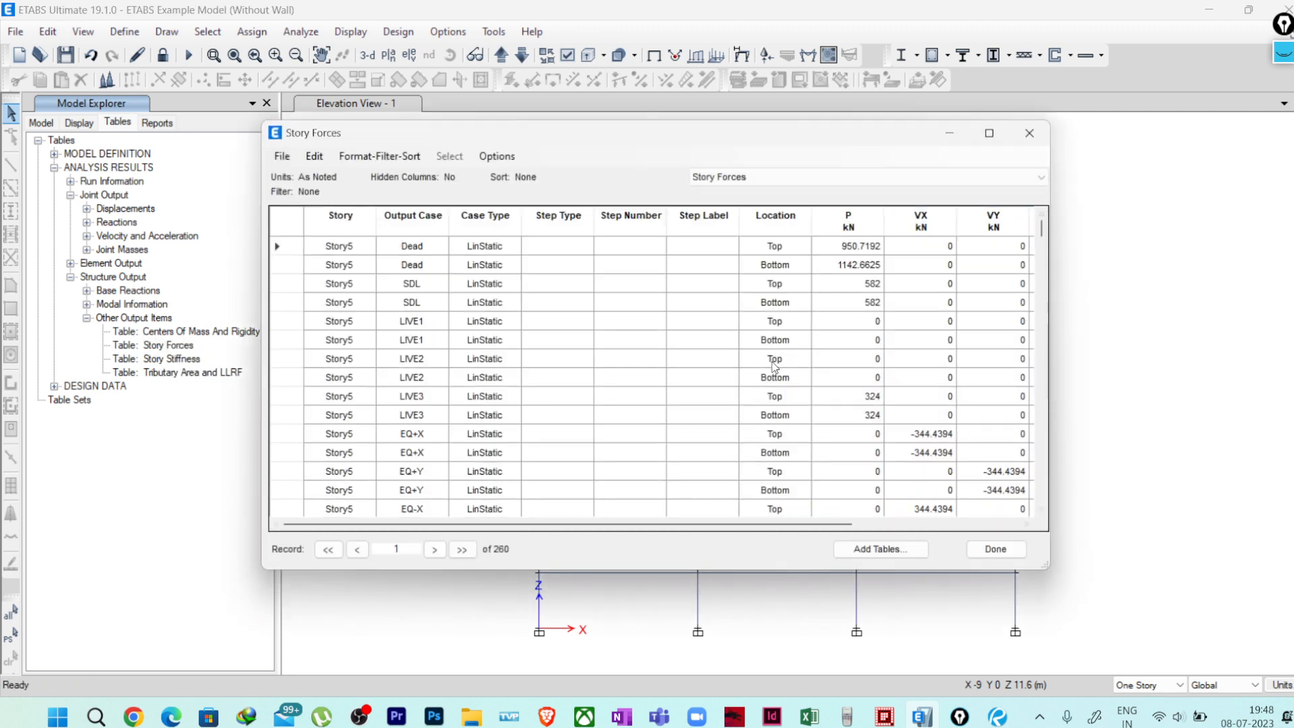
Filter the Story Forces table to Story4, output case RSX and location Top, and select the VX value
left_click(339, 220)
left_click(391, 262)
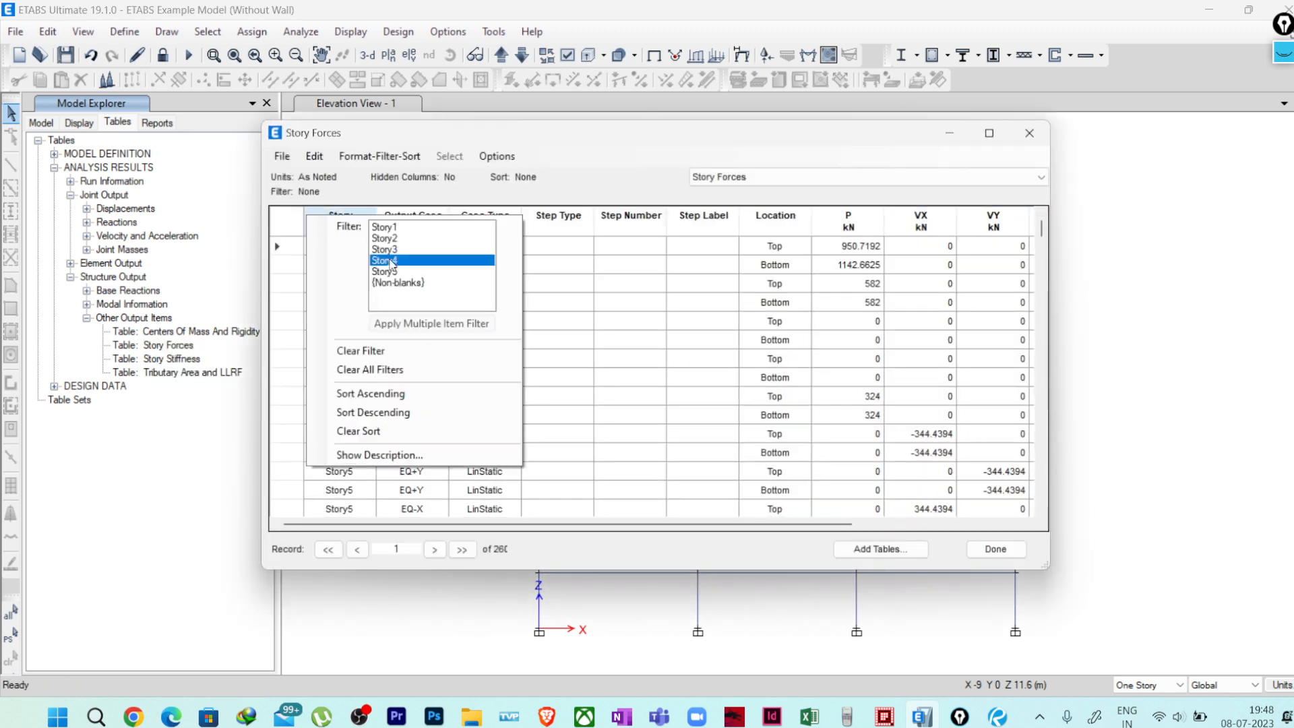
left_click(410, 222)
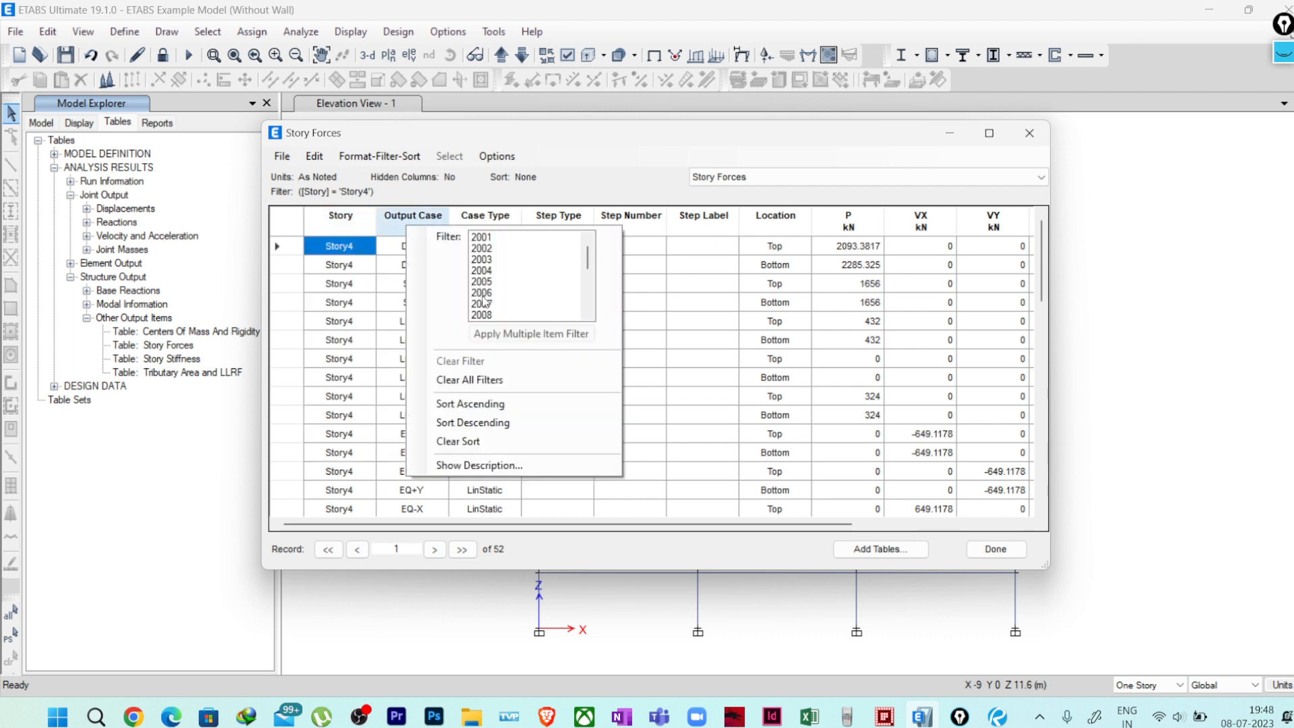
scroll(484, 301, "down", 3)
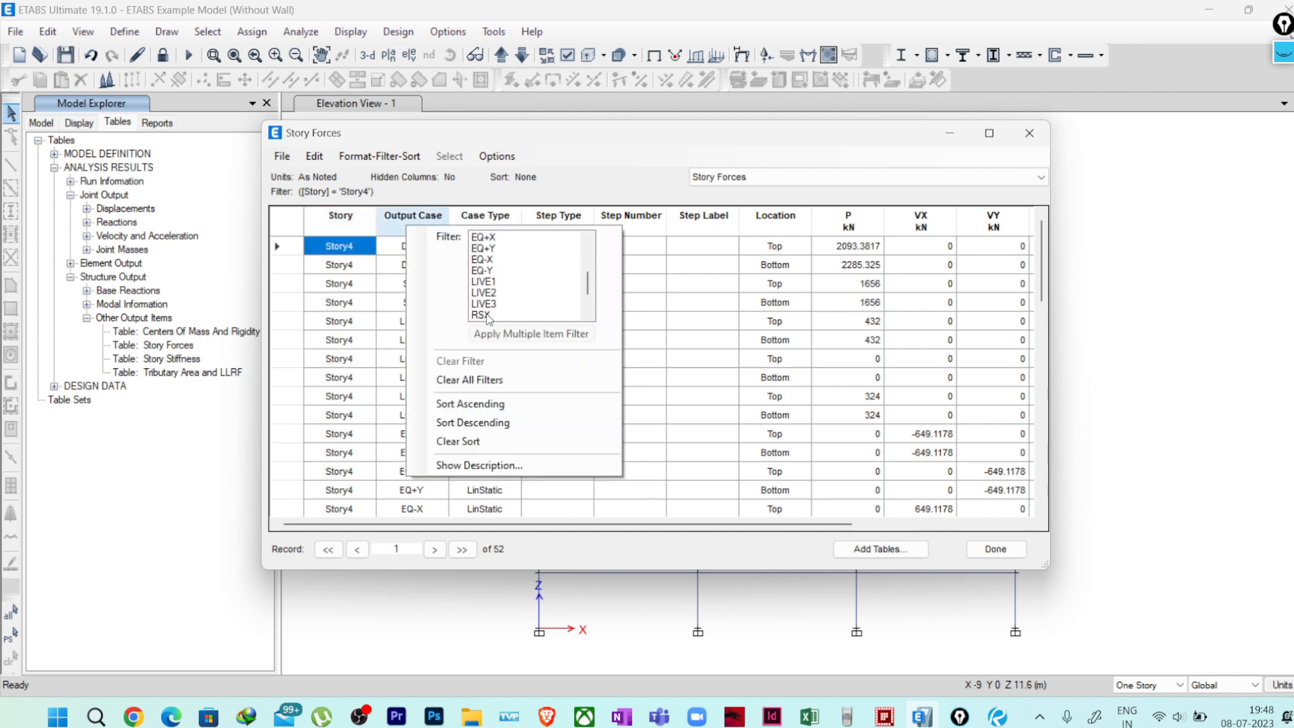
left_click(481, 315)
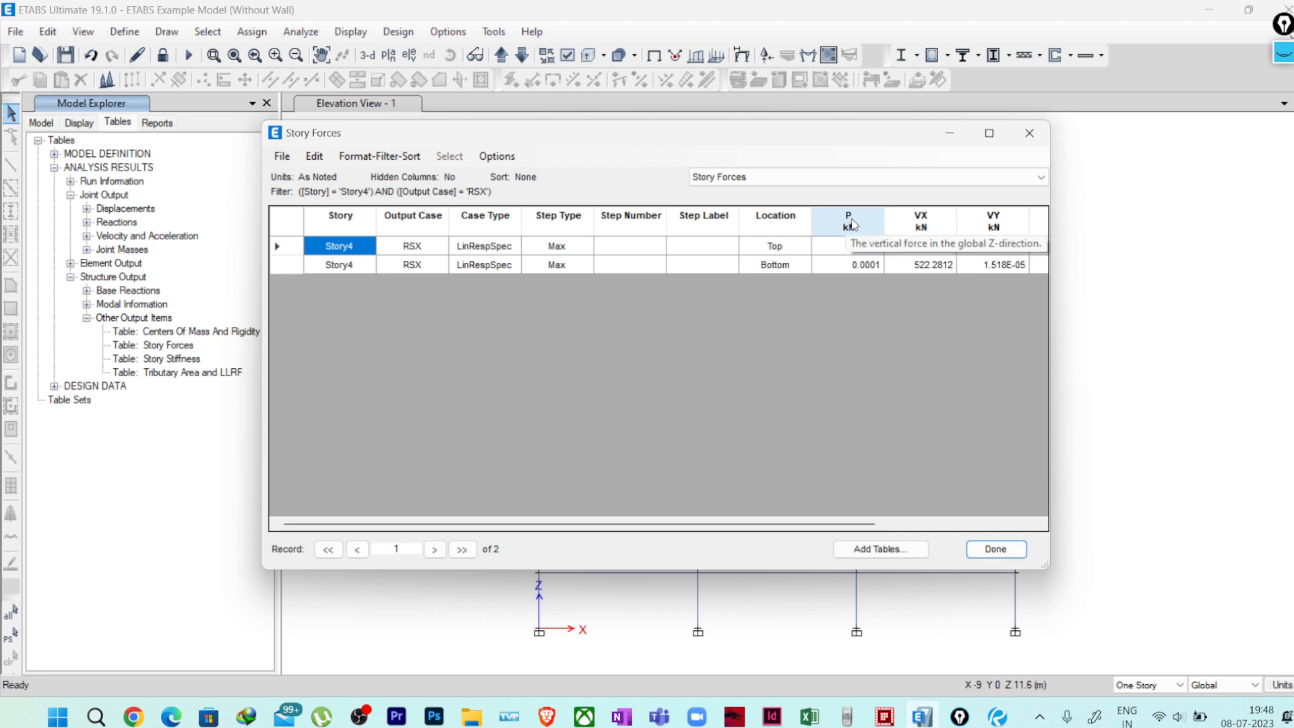
left_click(764, 227)
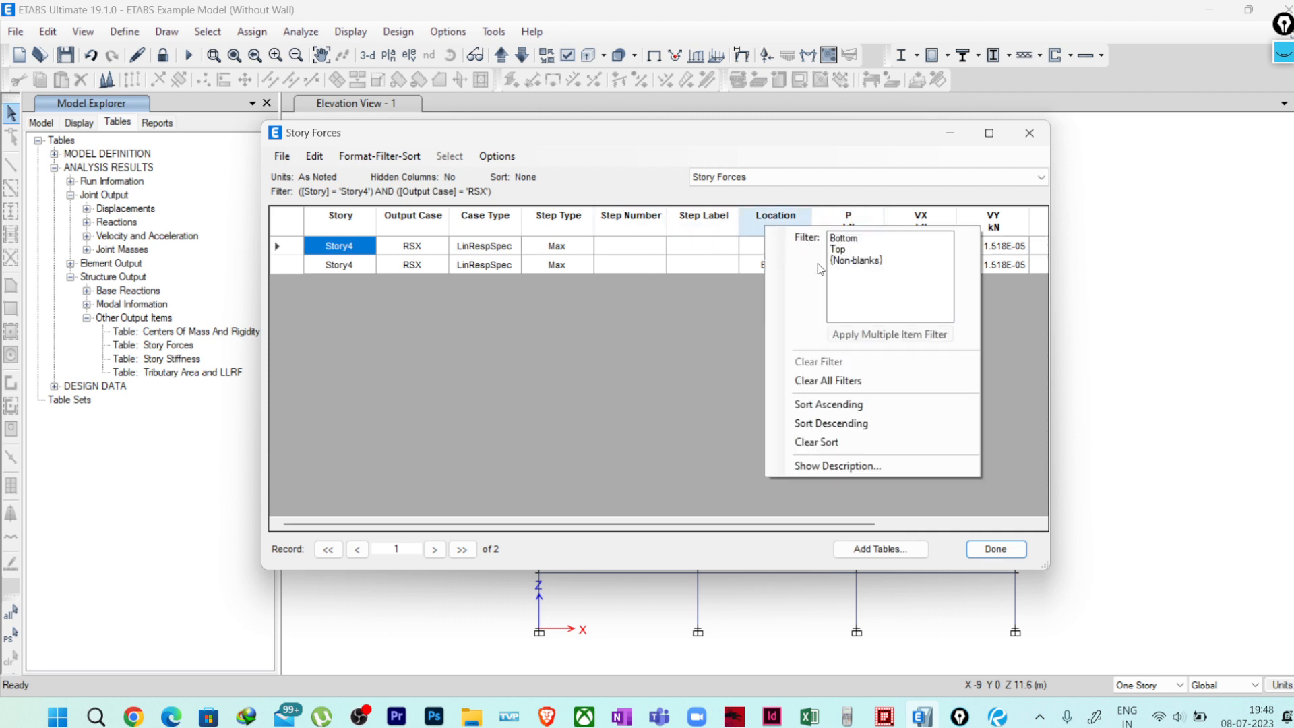
left_click(838, 248)
left_click(672, 379)
left_click(921, 246)
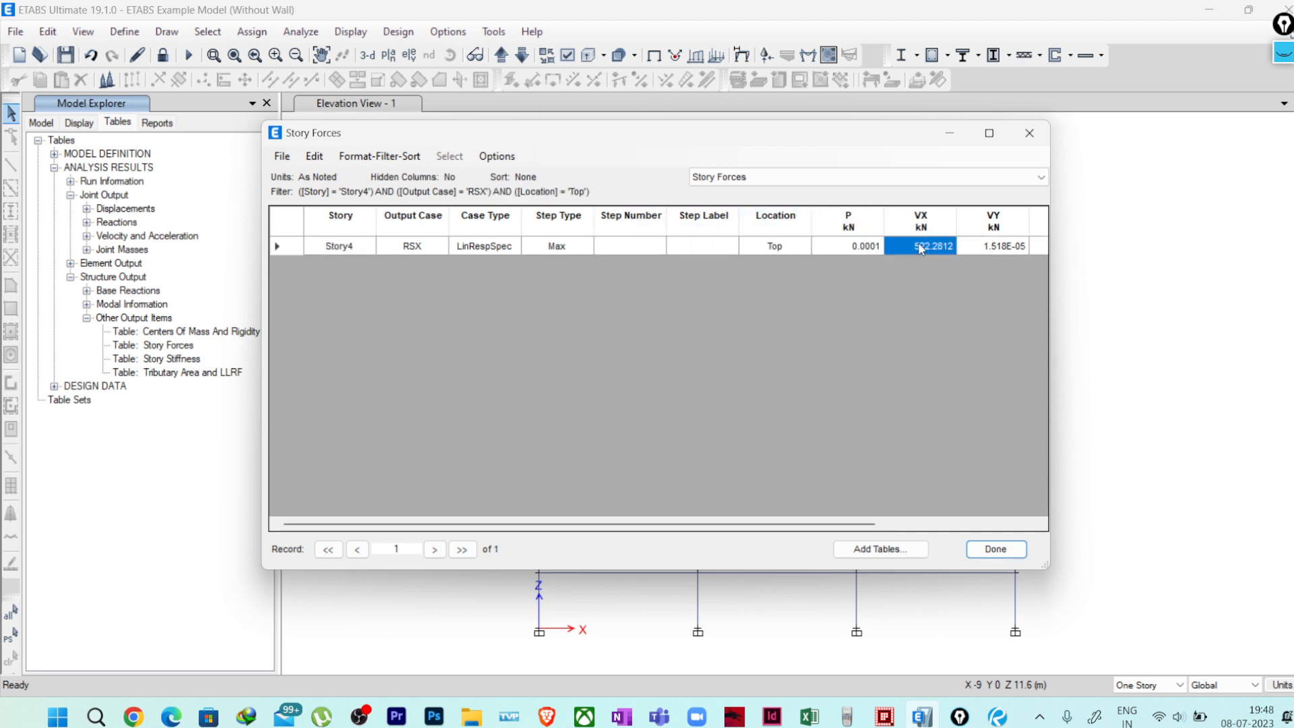
left_click_drag(864, 524, 923, 524)
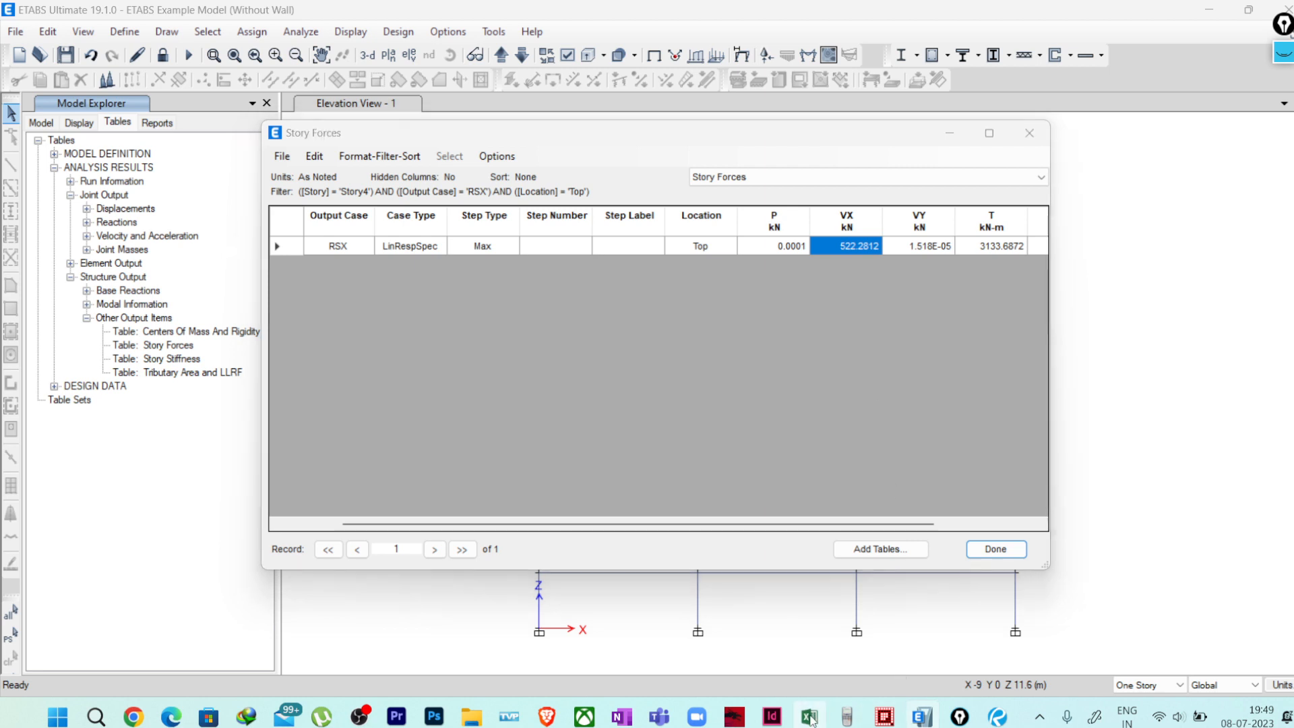
Switch to the Excel workbook and enter the label "Story Shear (H)" in E15 with an equals sign in I15
left_click(809, 716)
left_click(404, 379)
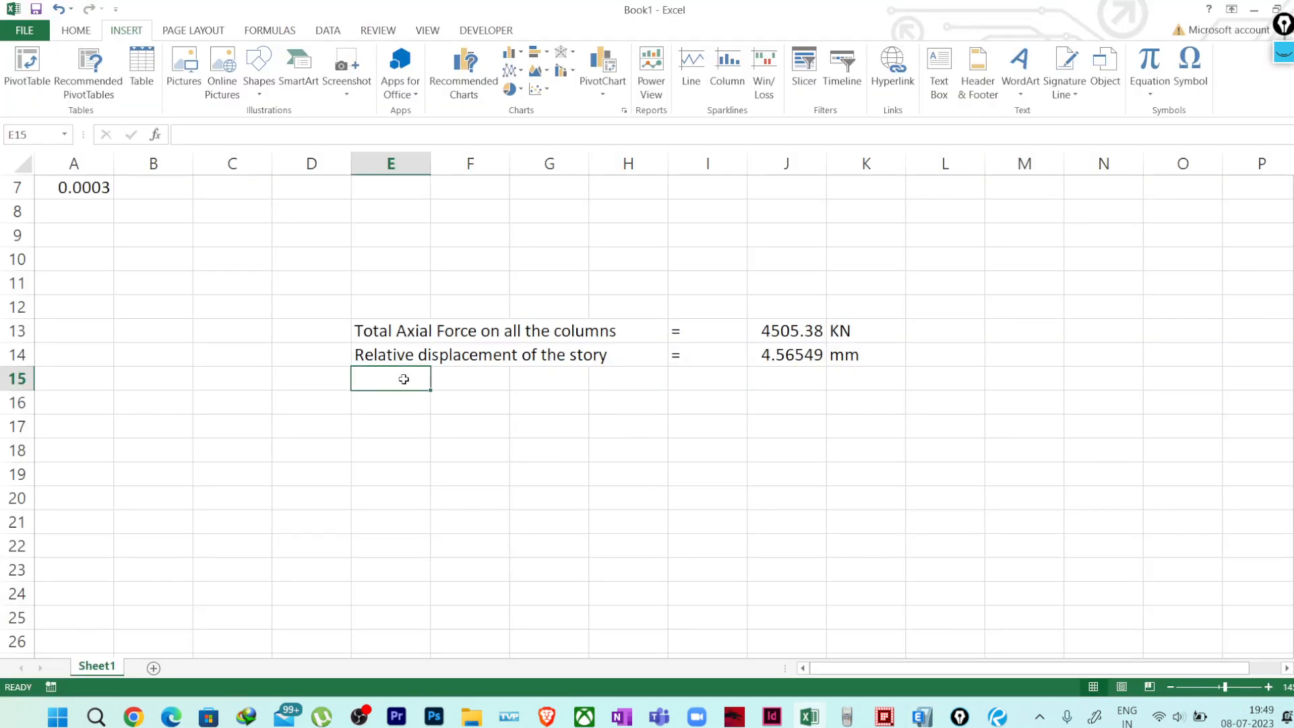
type("Stor")
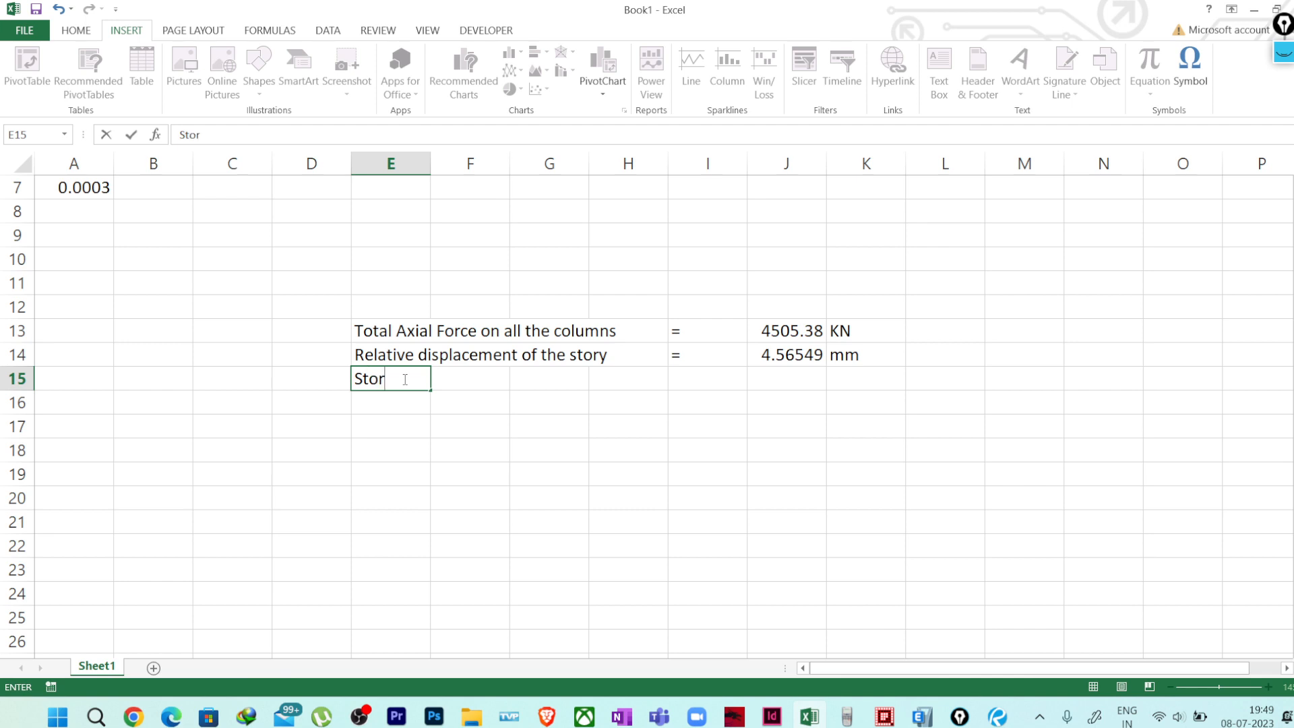
type("y Shear")
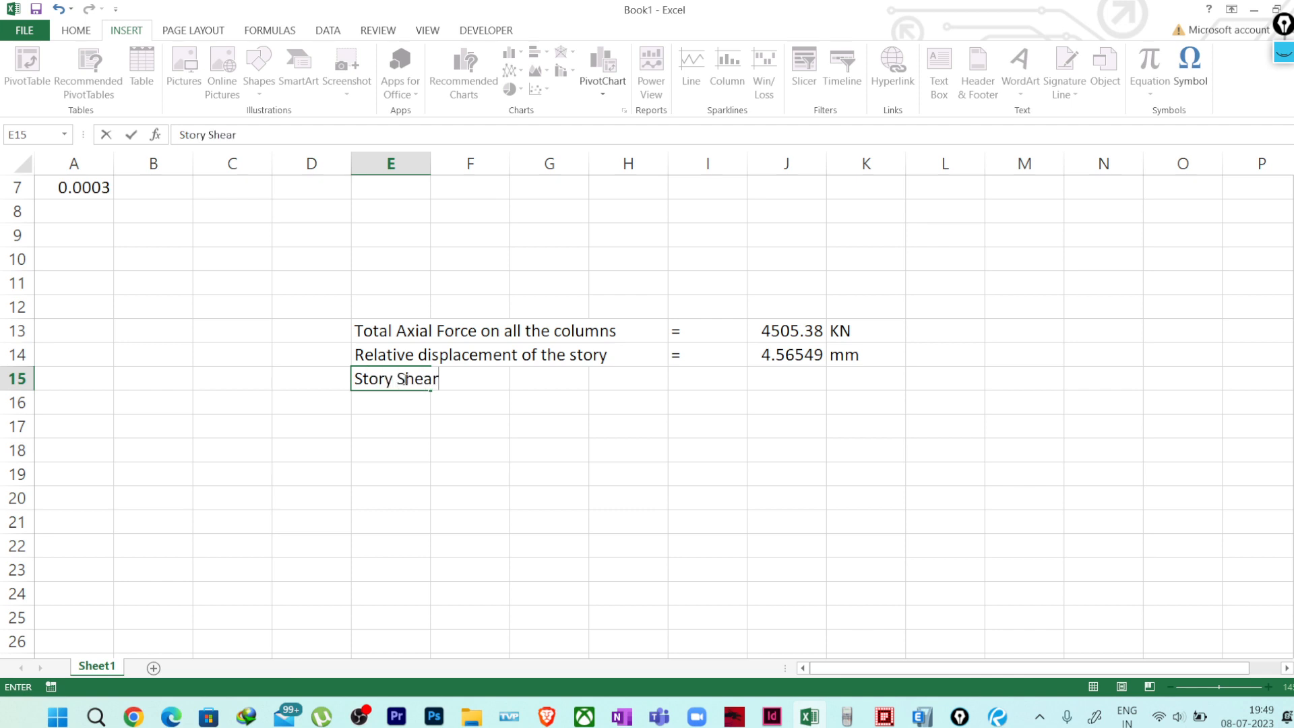
type(" (h")
key("BackSpace")
key("BackSpace")
type("H)")
key("Right")
key("Right")
key("Right")
key("Right")
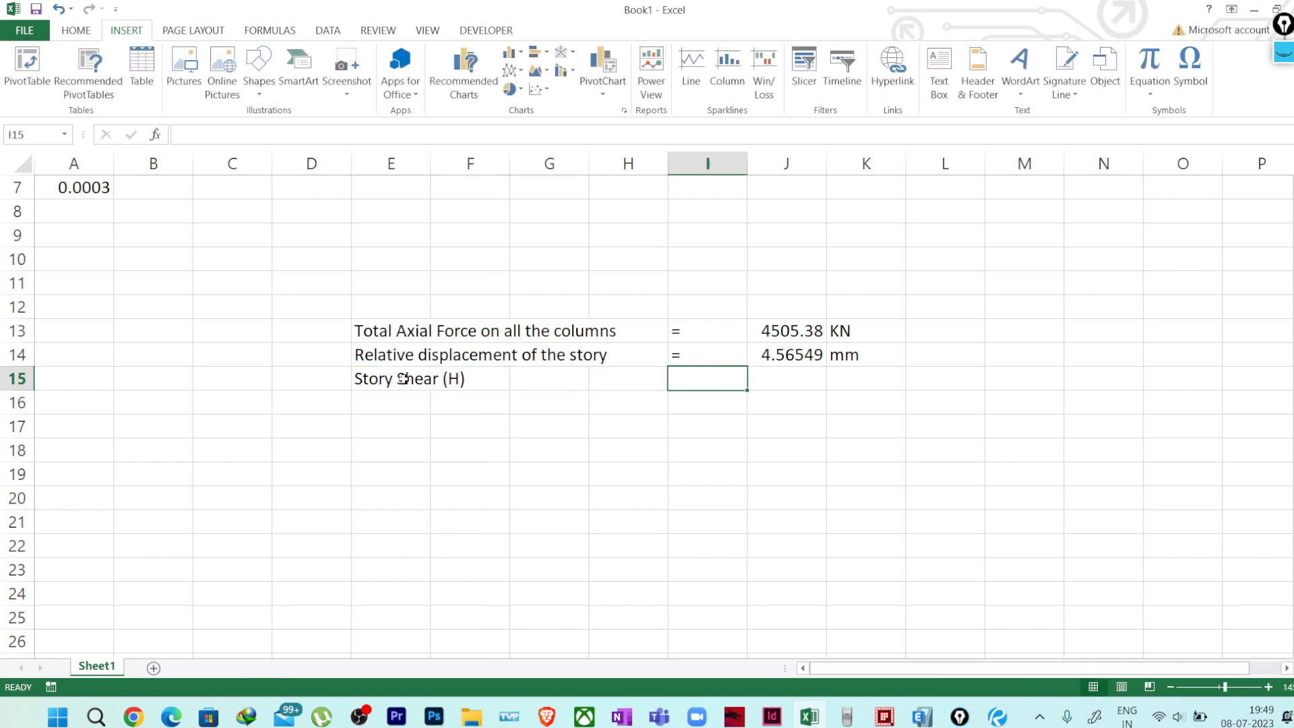
type("=")
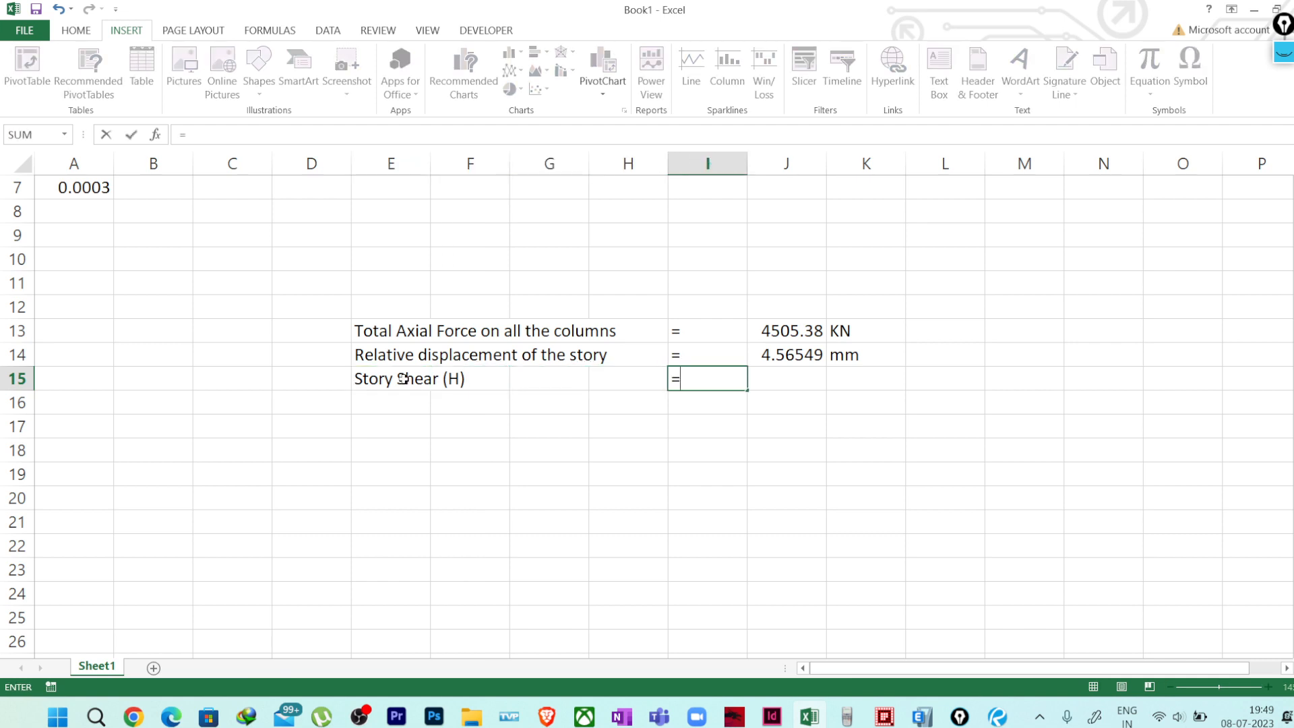
key("Right")
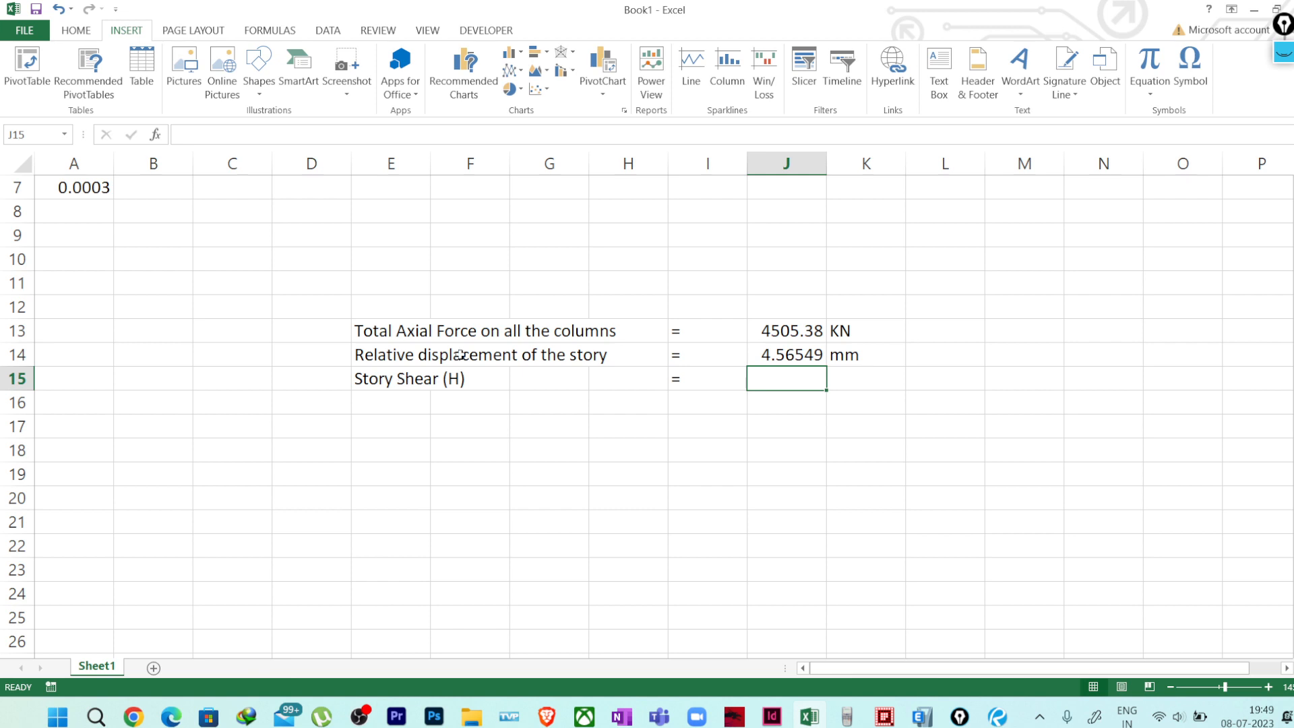
Copy the VX value 522.2812 from the ETABS Story Forces table into J15 of the Excel workbook
left_click(922, 716)
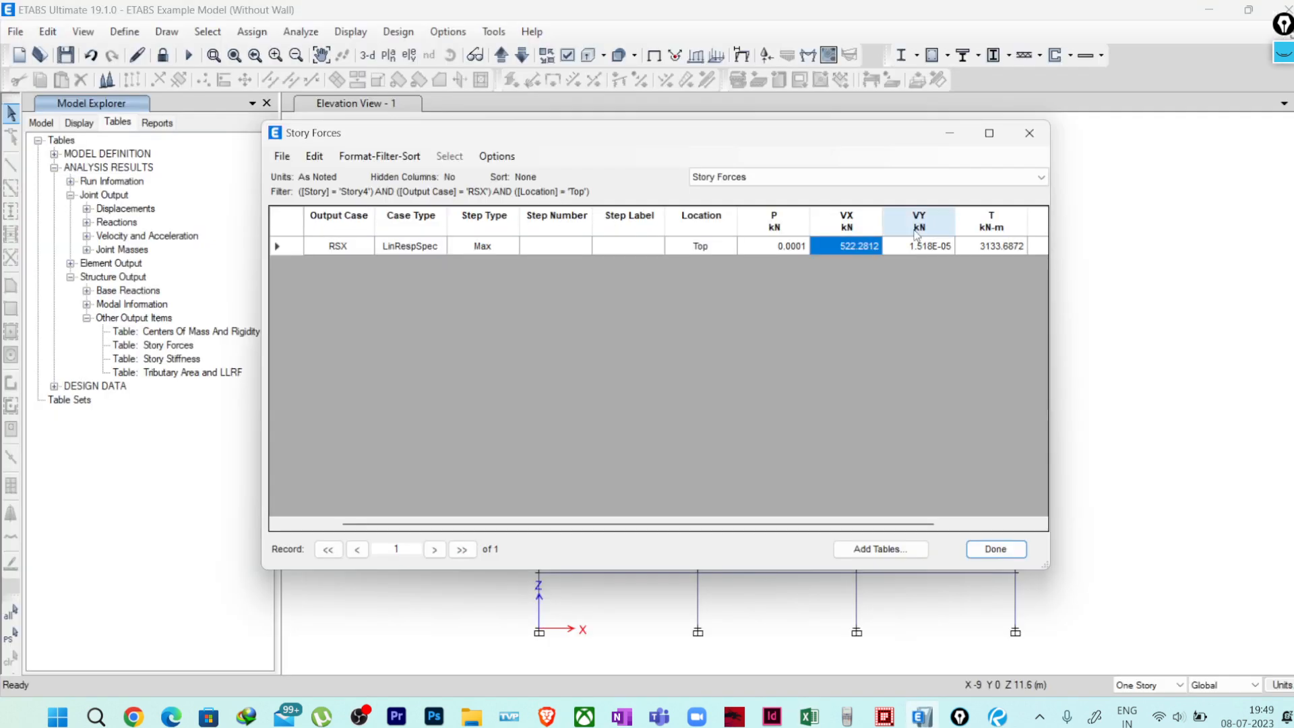
left_click(839, 246)
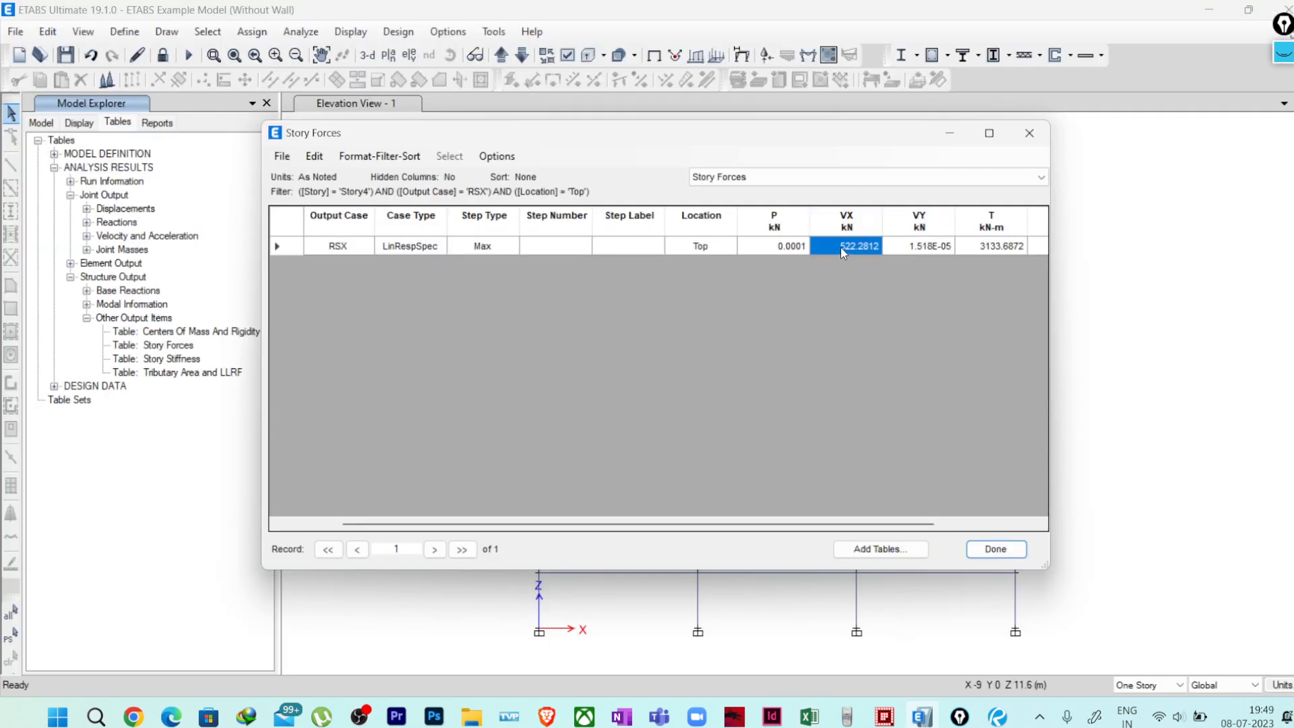
left_click(809, 716)
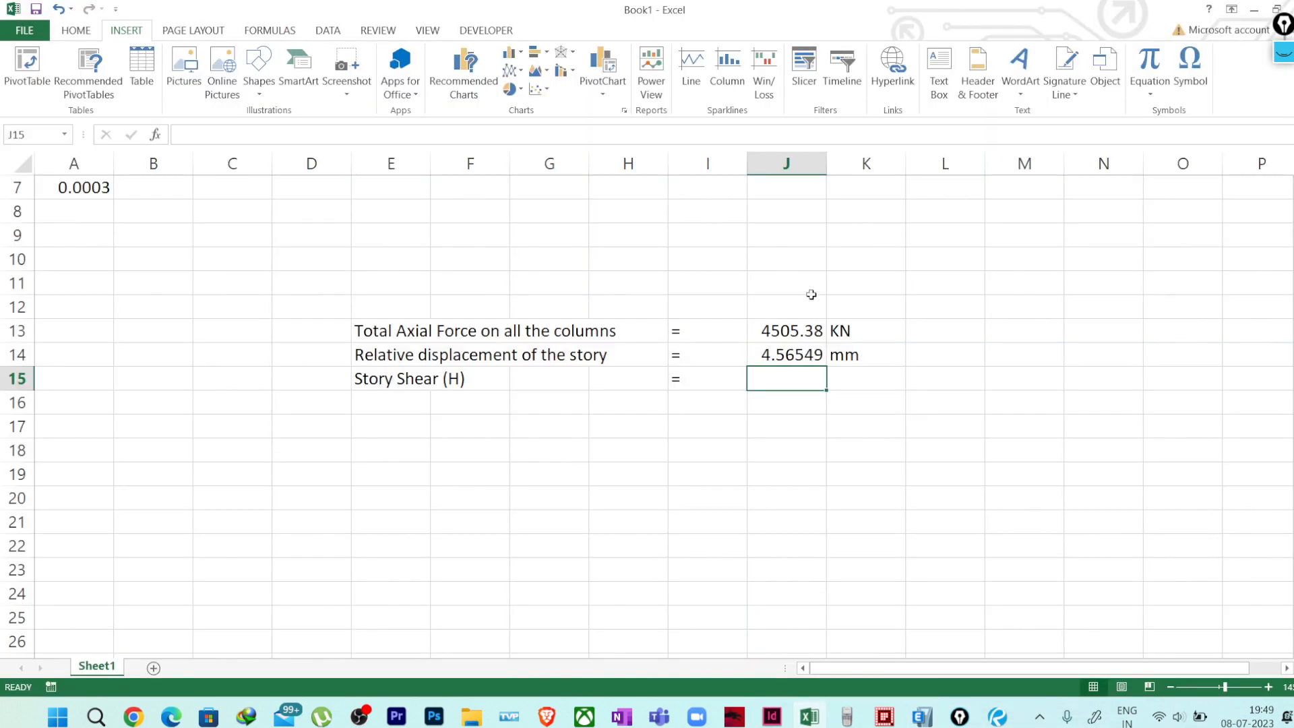
type("522.2812")
Copy the unit KN from K13 to K15 for the story shear
left_click(864, 377)
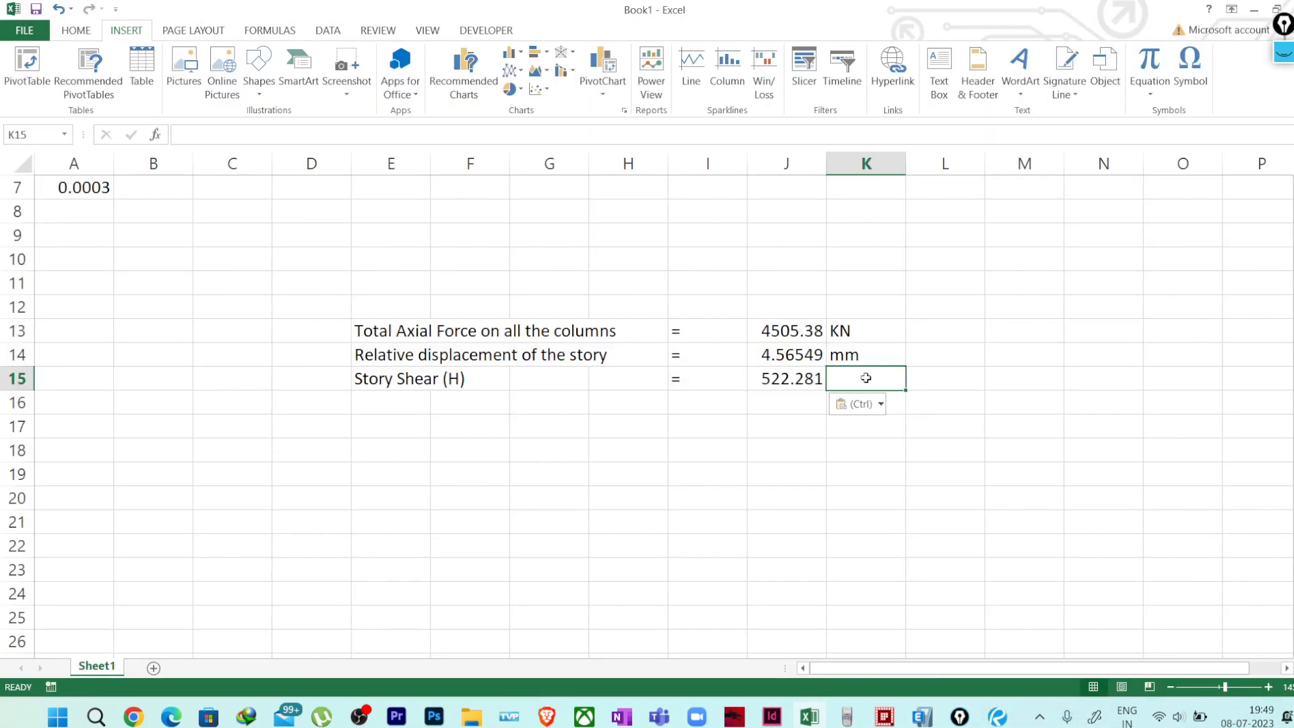
left_click(859, 331)
key("ctrl+c")
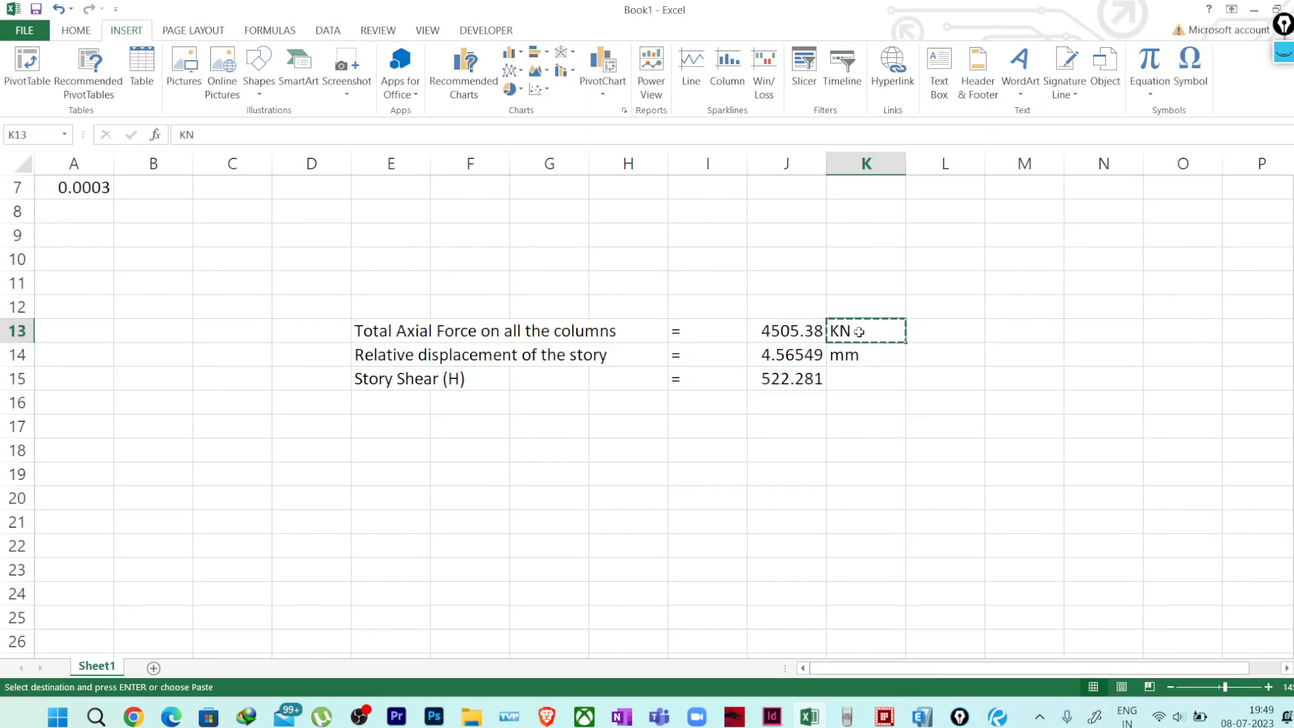
left_click(844, 377)
key("ctrl+v")
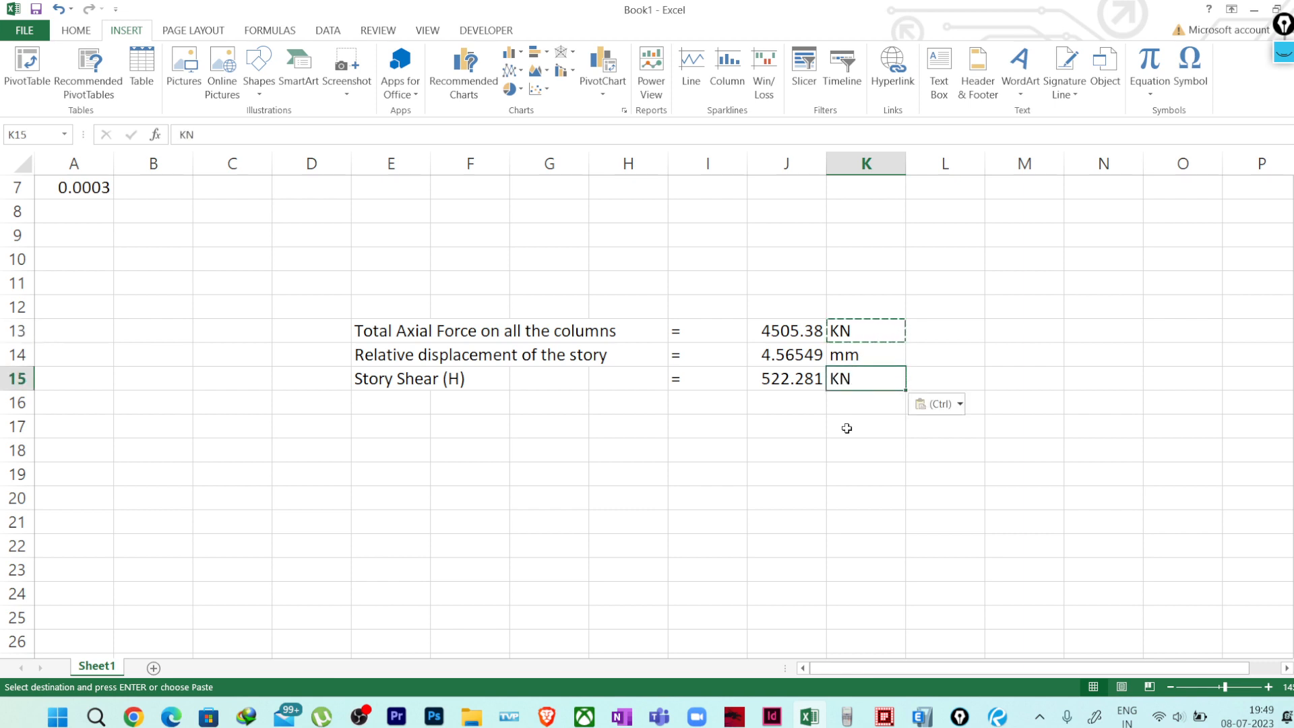
left_click(847, 451)
key("Escape")
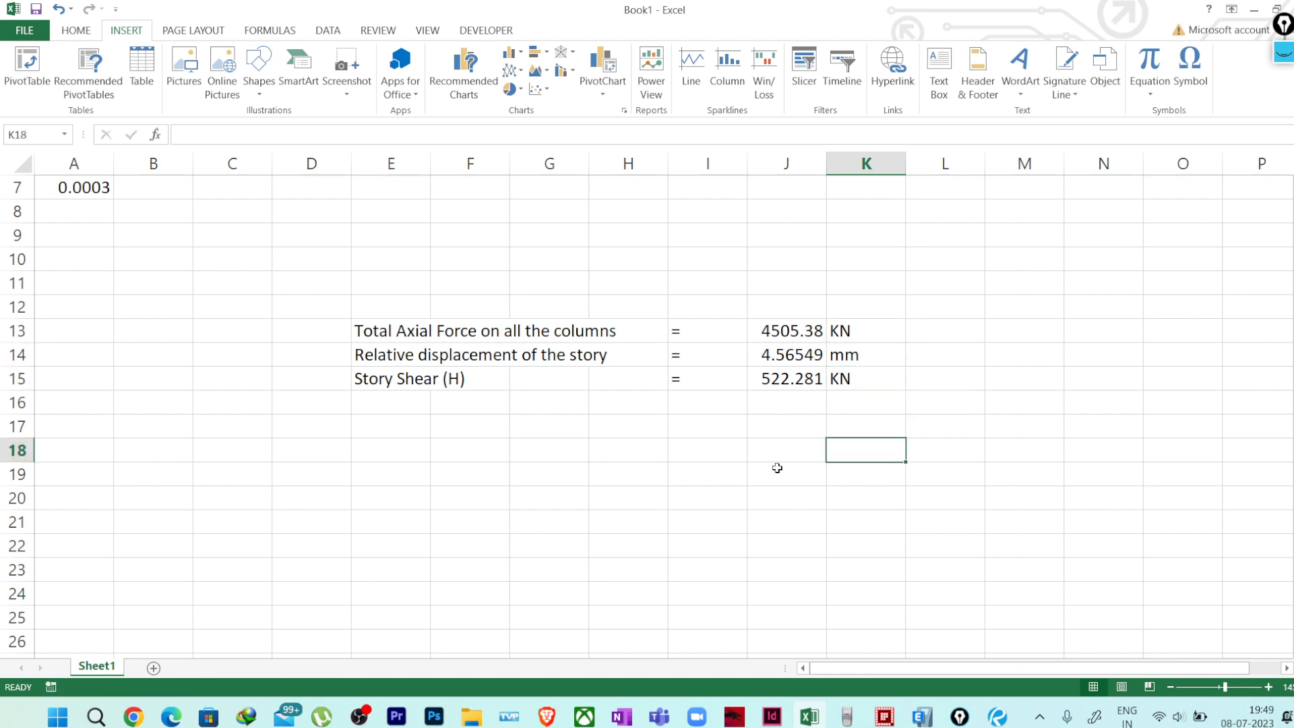
Append "(SUM-P)" to the total axial force label in E13 and widen column H so the full label fits
left_click(630, 329)
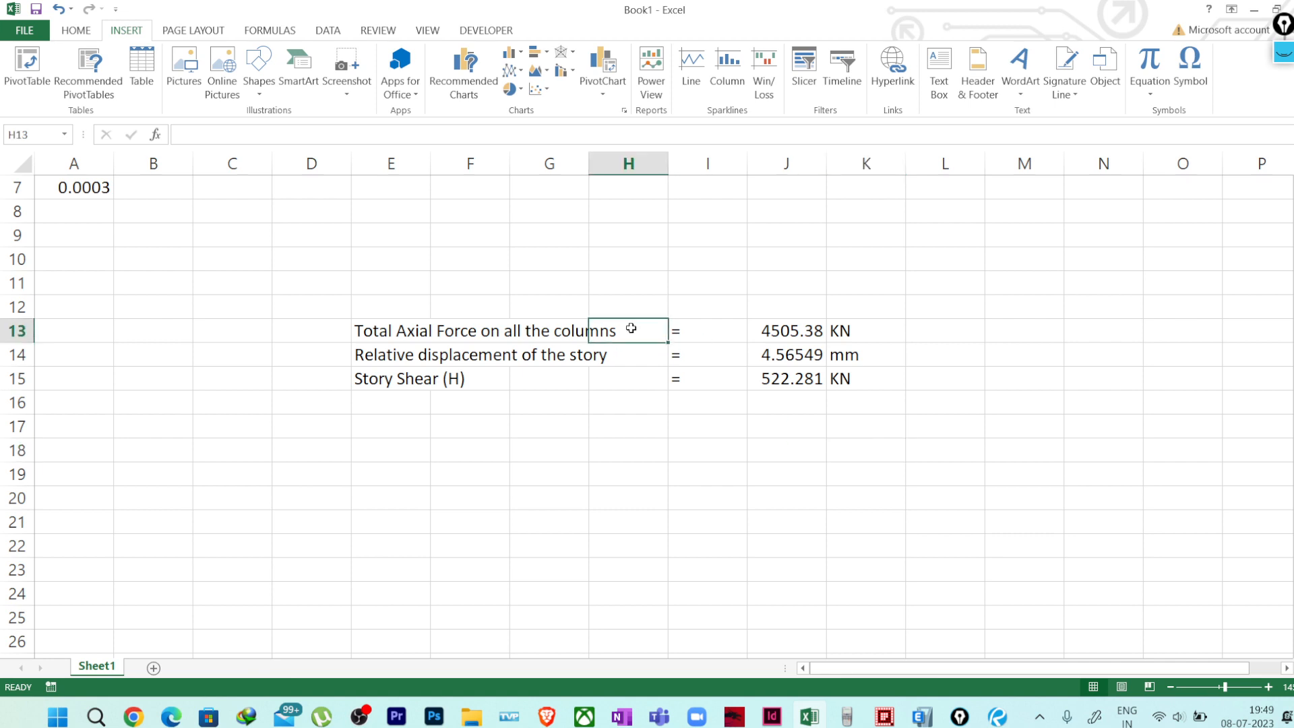
left_click(386, 329)
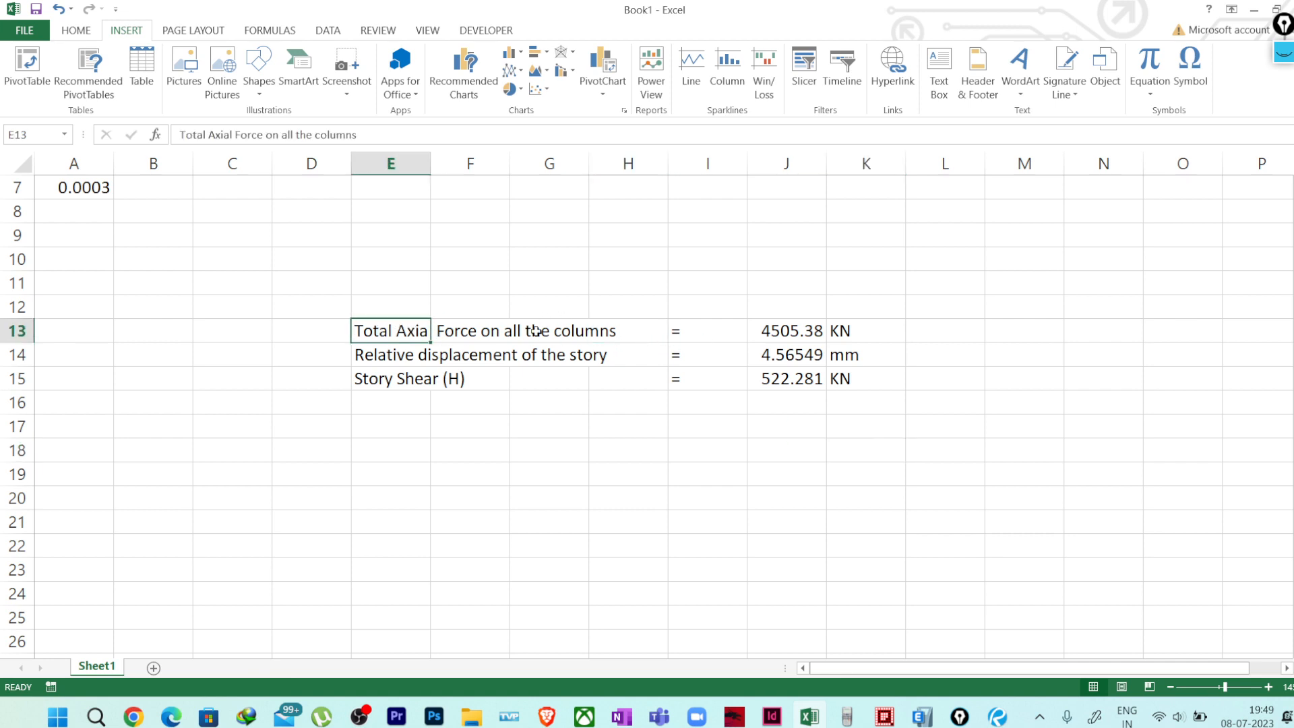
double_click(406, 330)
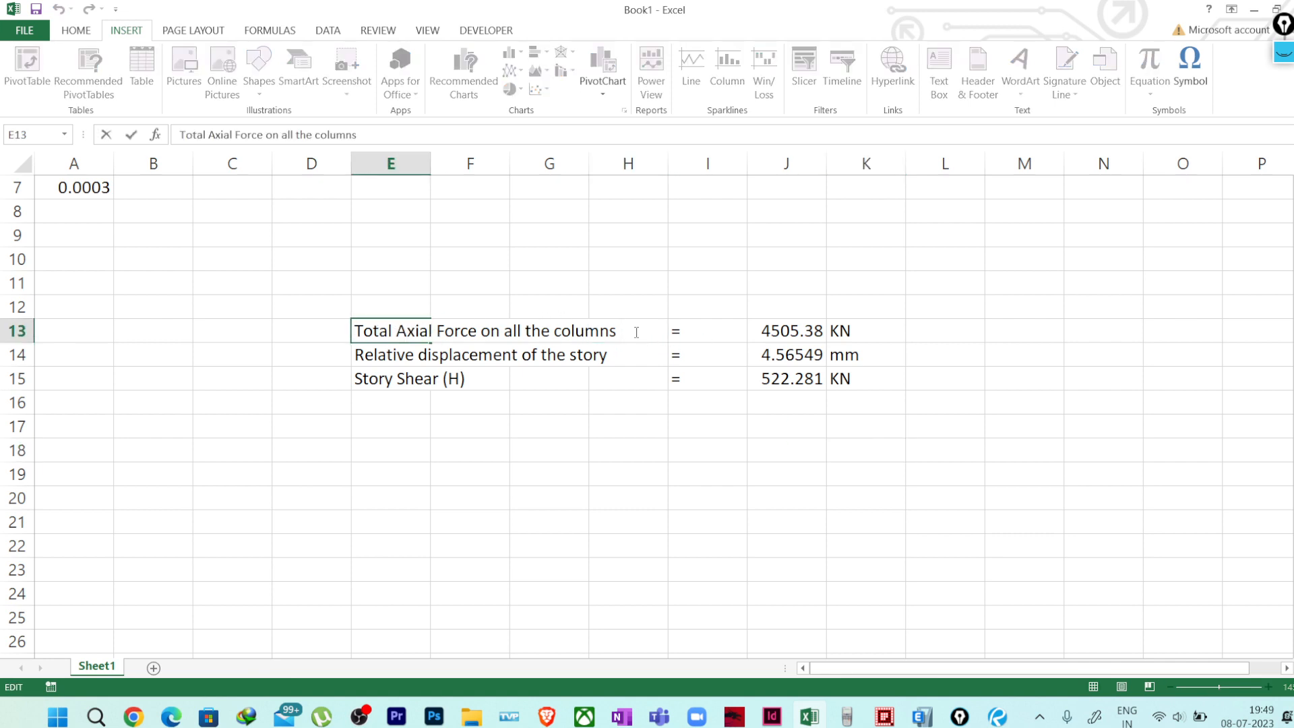
type("(SUM-P")
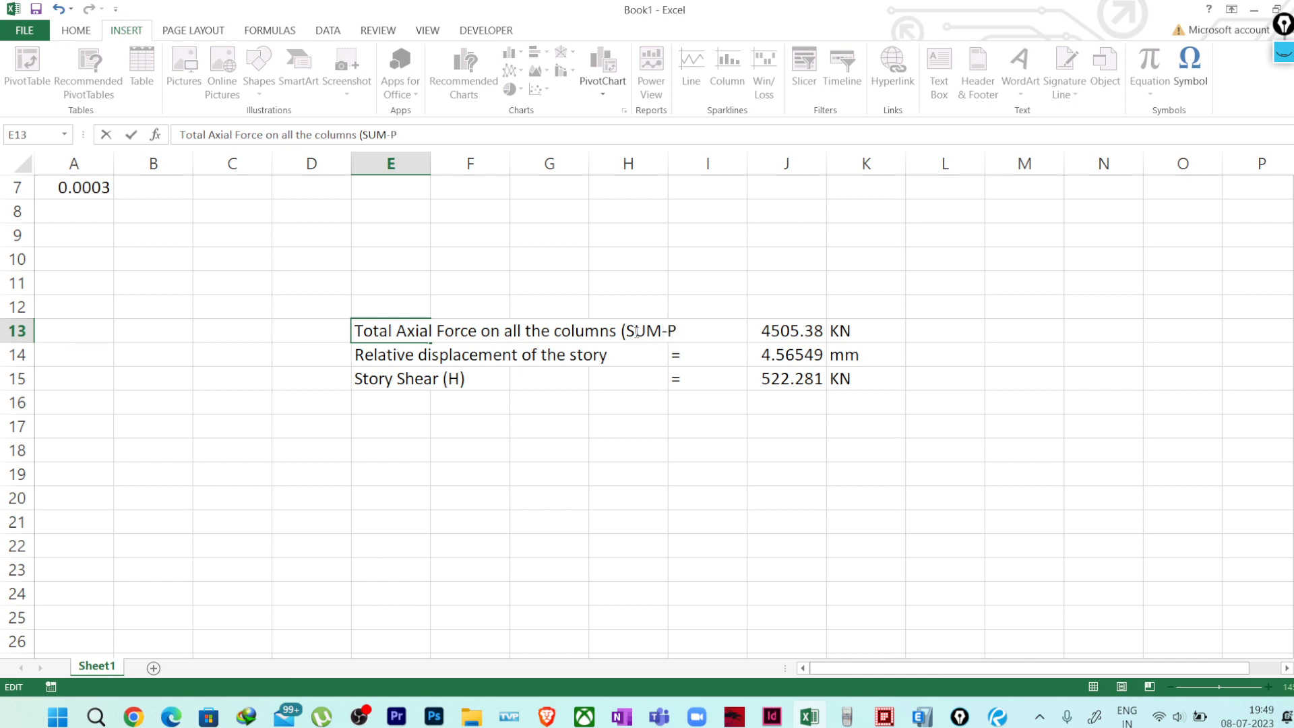
type(")")
key("Return")
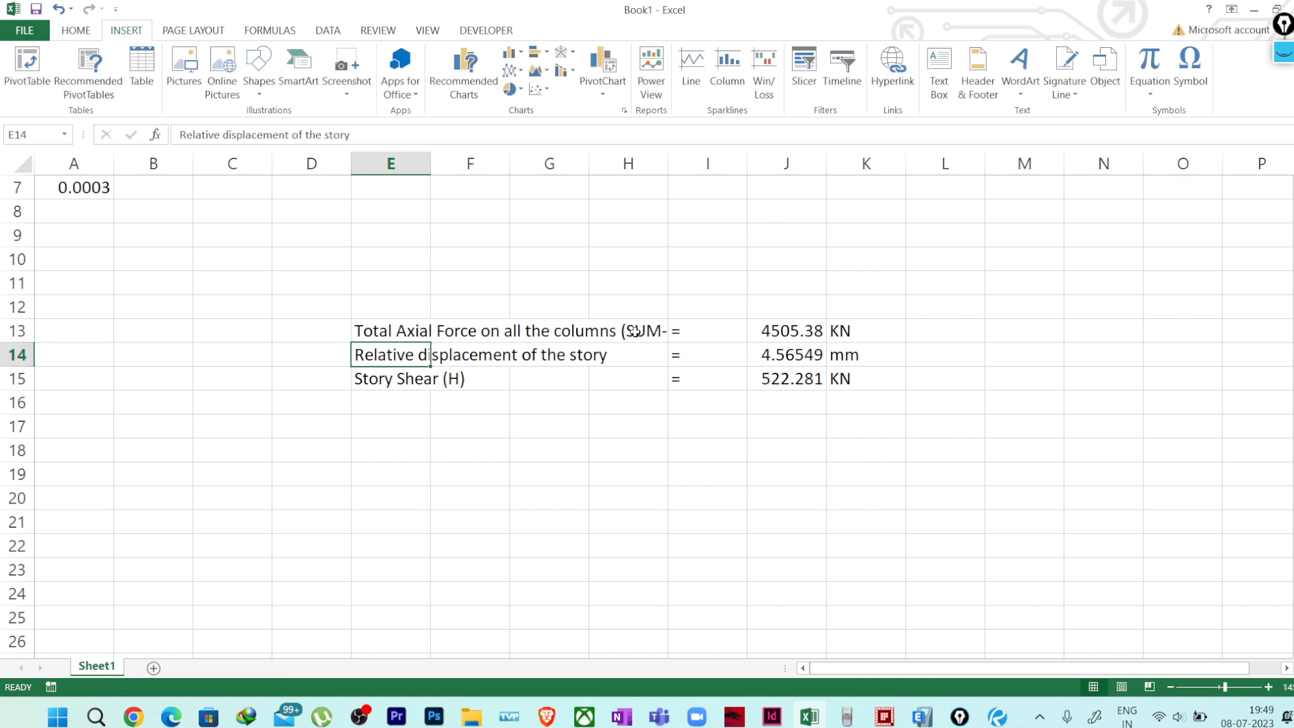
left_click_drag(669, 163, 704, 155)
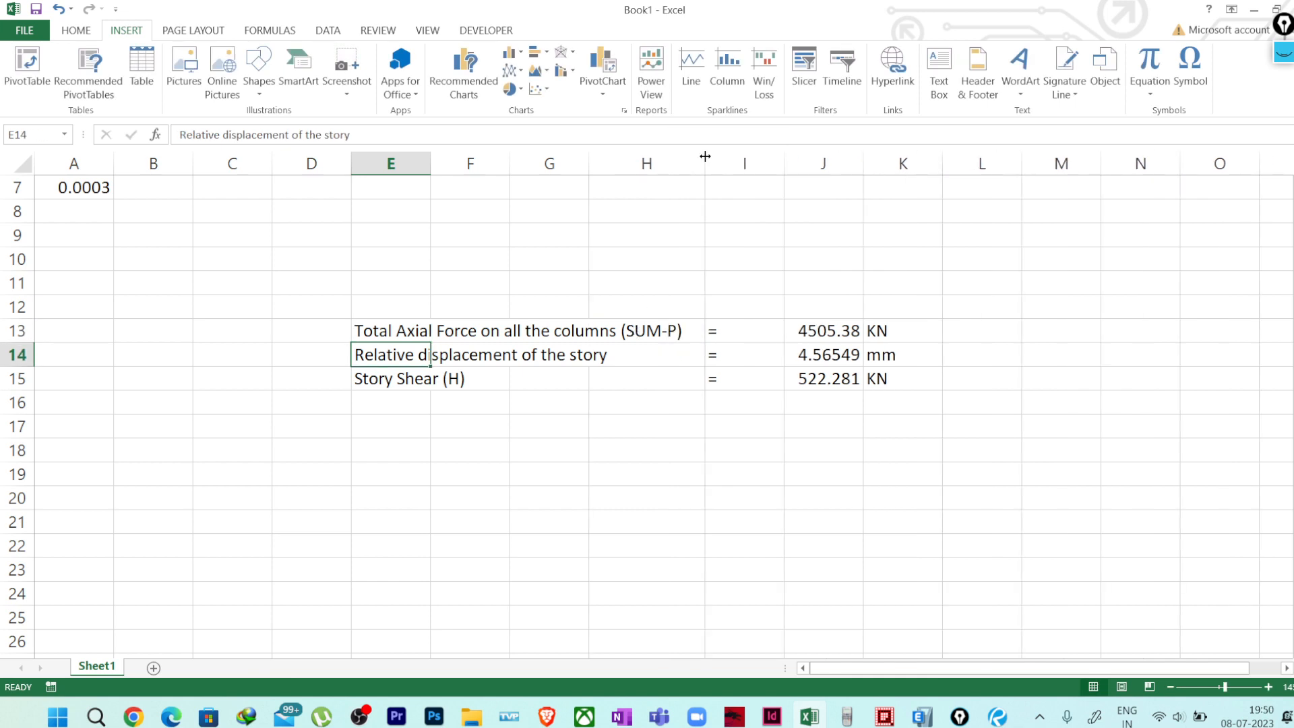
Append "(Delta)" to the relative displacement label in E14
left_click(633, 366)
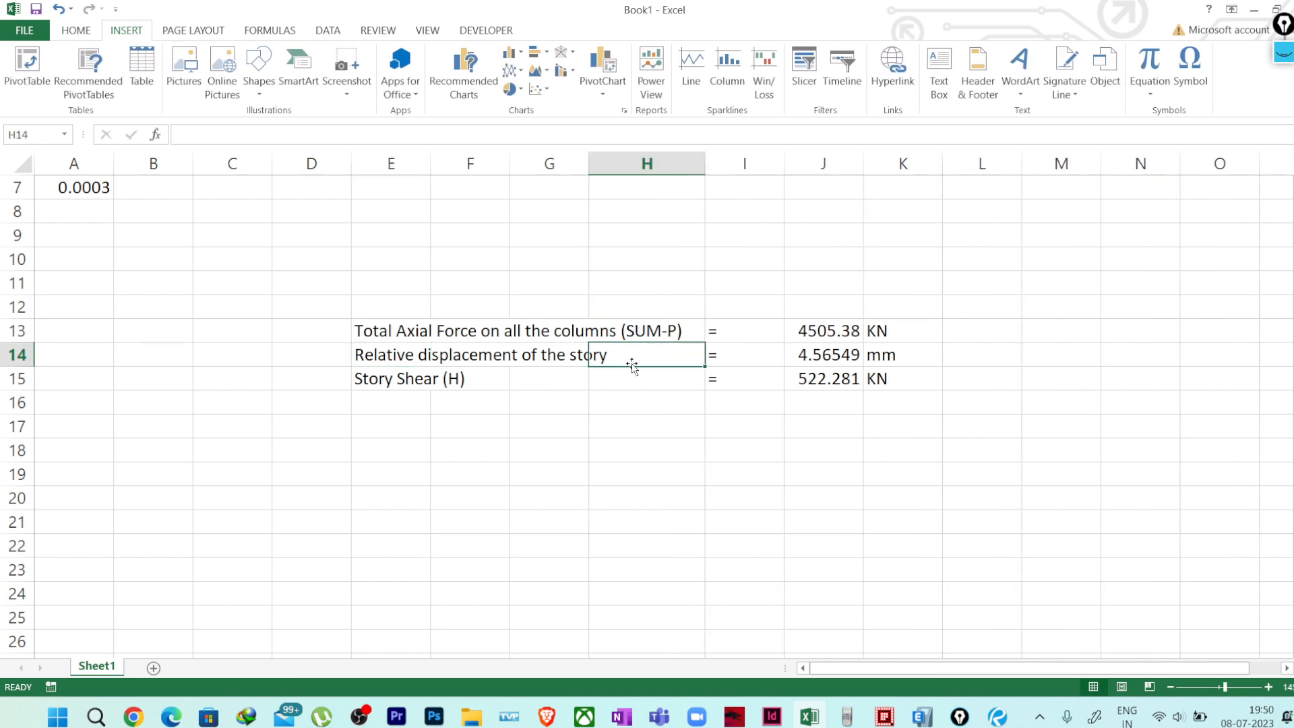
left_click(388, 354)
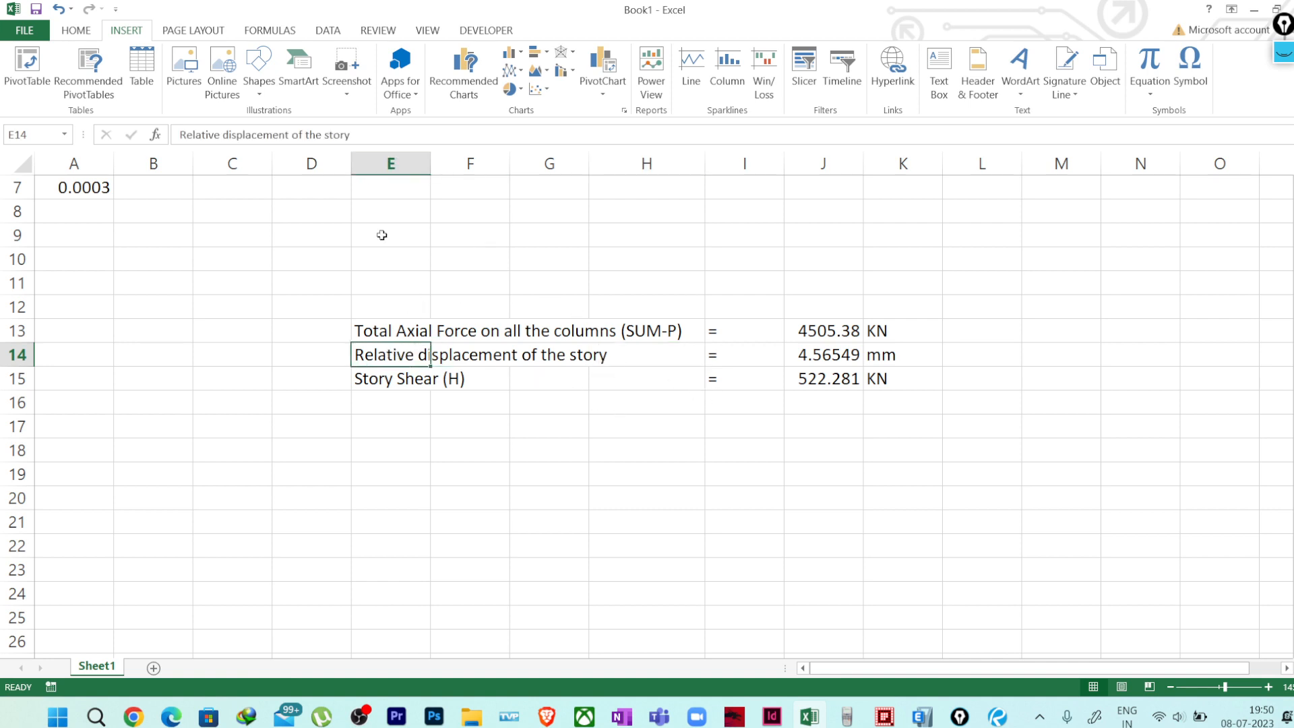
left_click(376, 135)
left_click(376, 135)
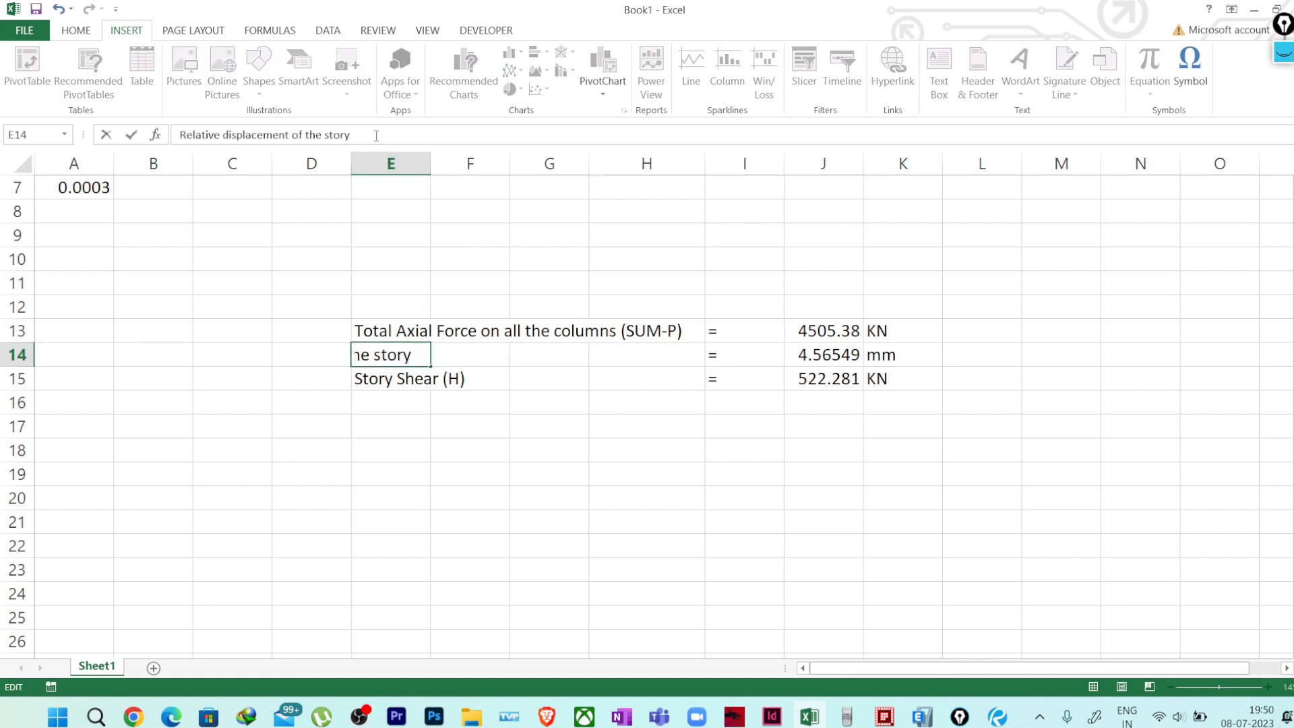
type("(Delta)")
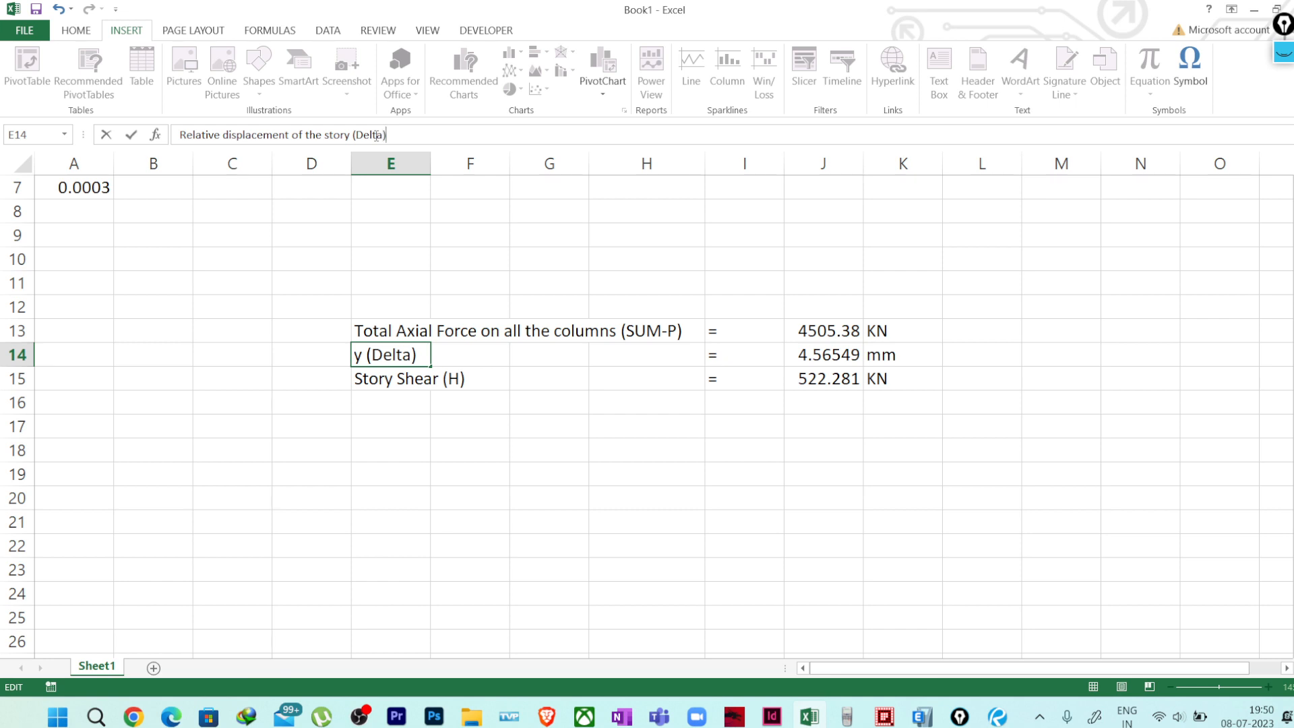
key("Return")
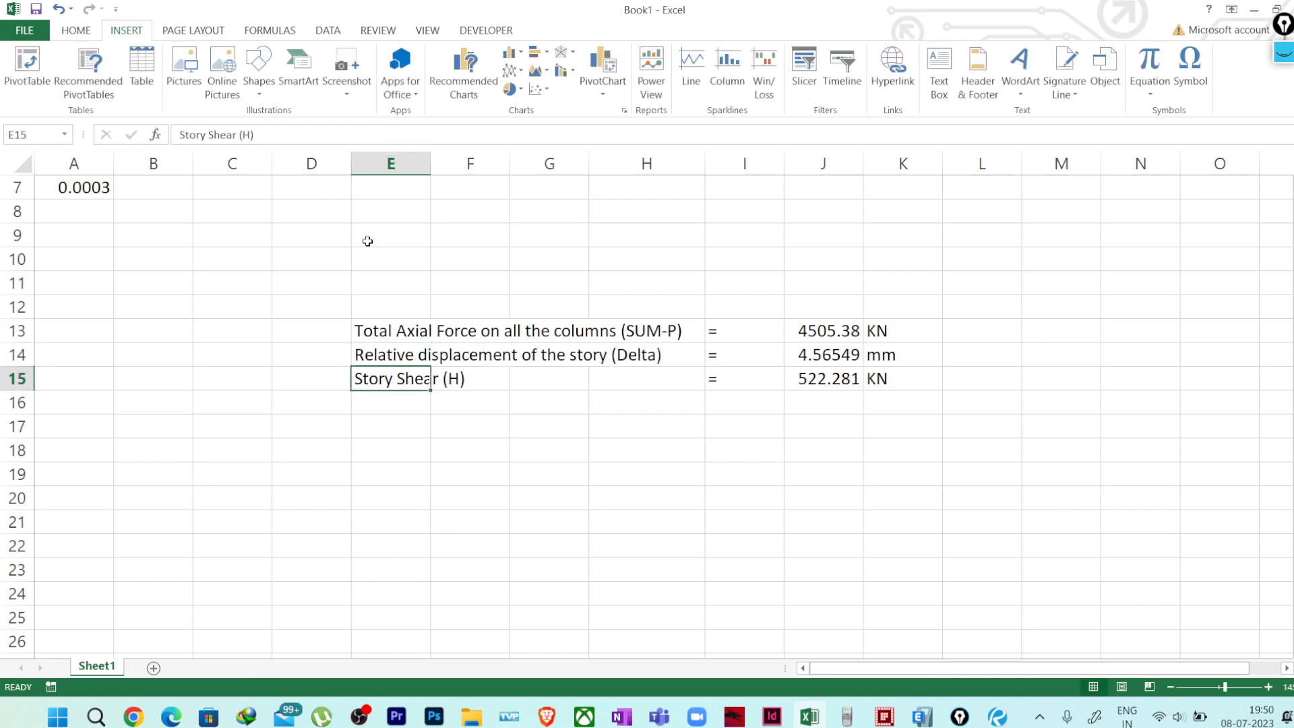
Enter the label "Height of the story,(hs)" in E16
left_click(385, 403)
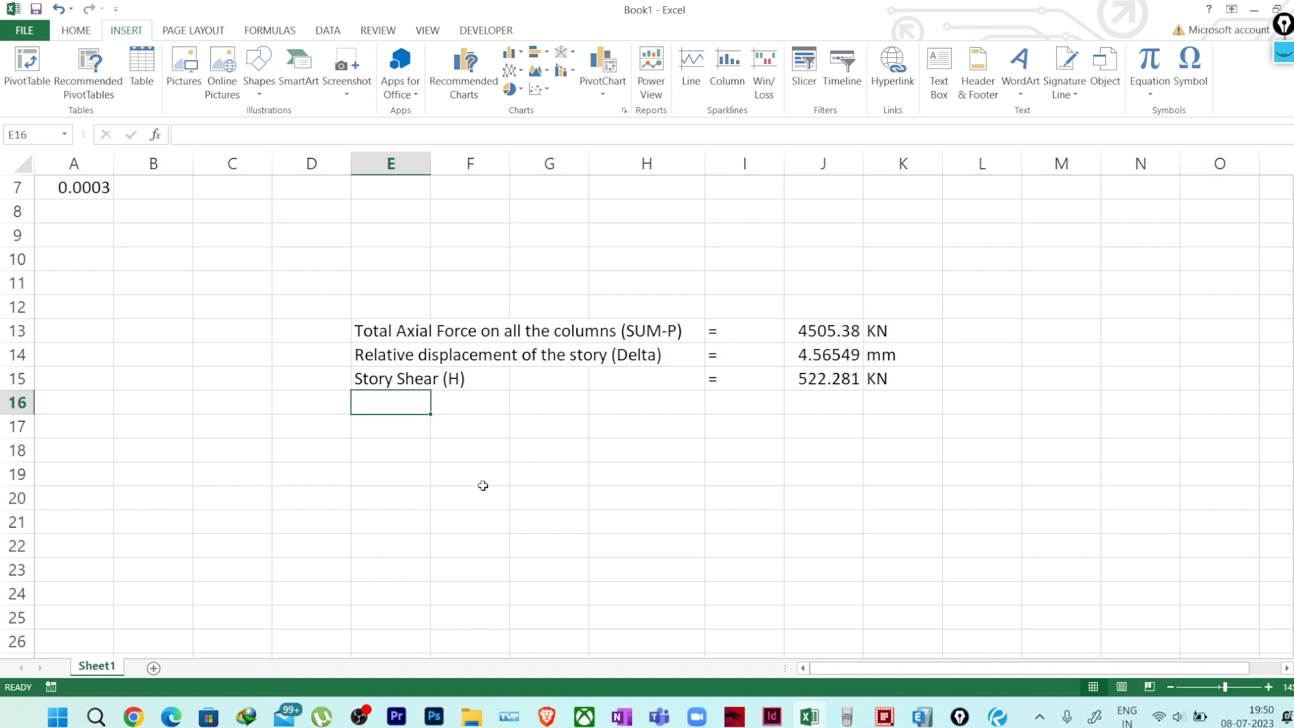
type("He")
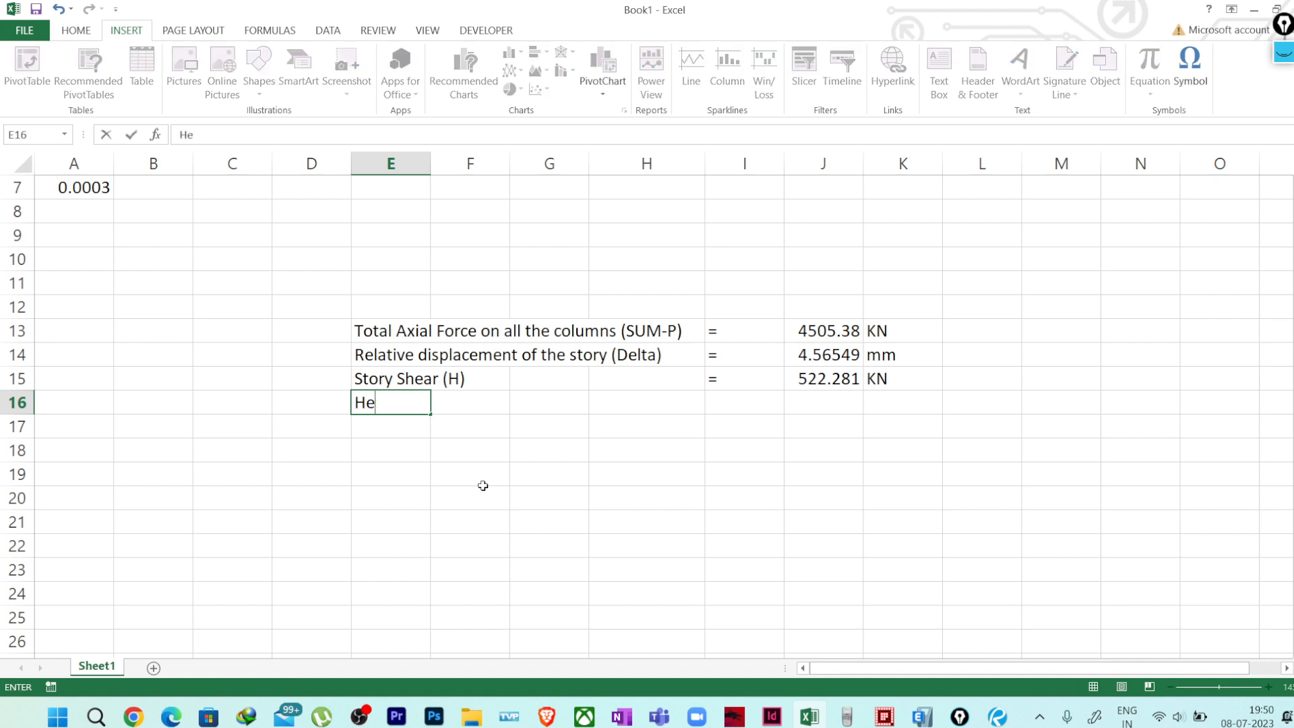
type("ight of th")
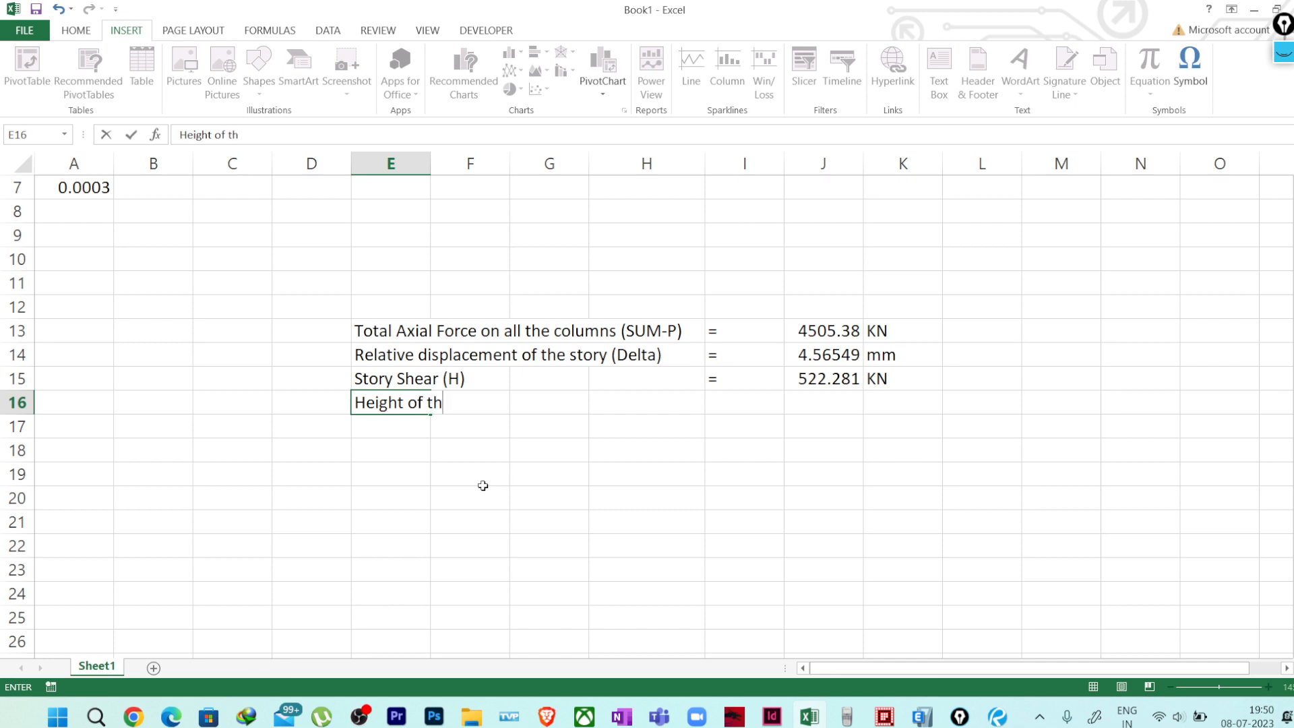
type("e story")
type("(hs")
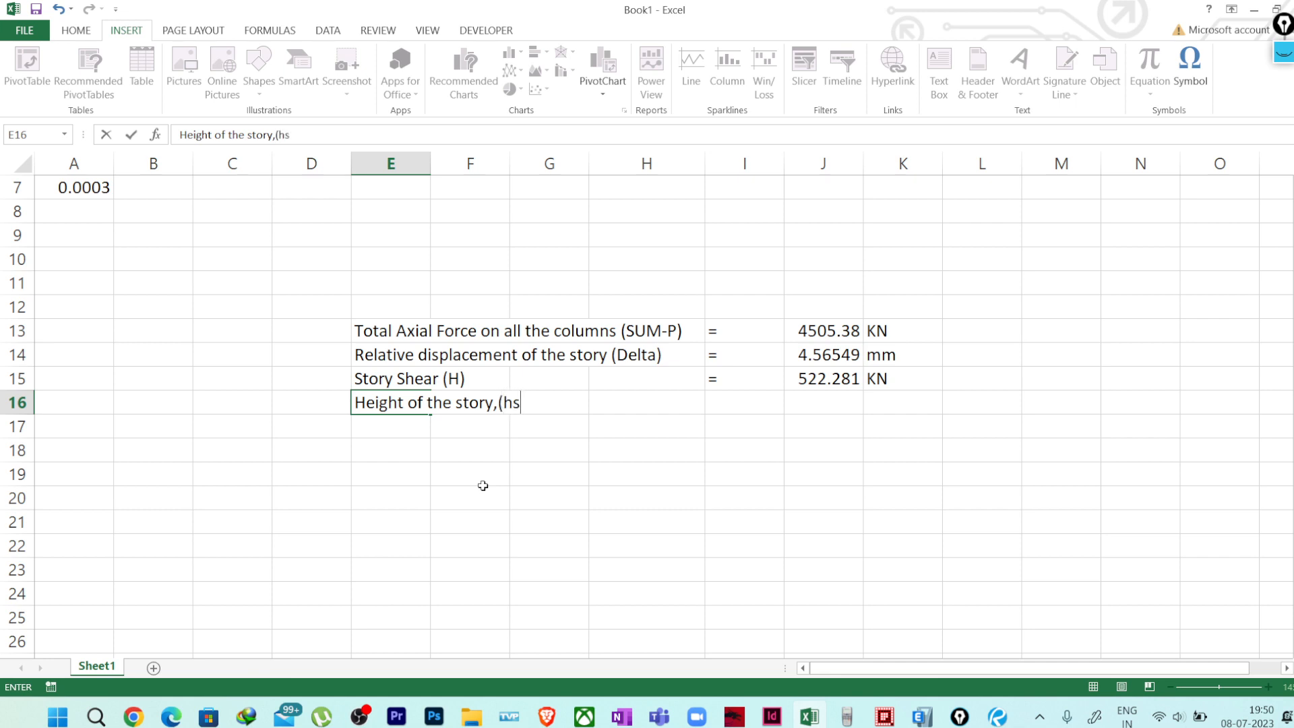
key("Right")
key("Right")
key("Right")
key("Right")
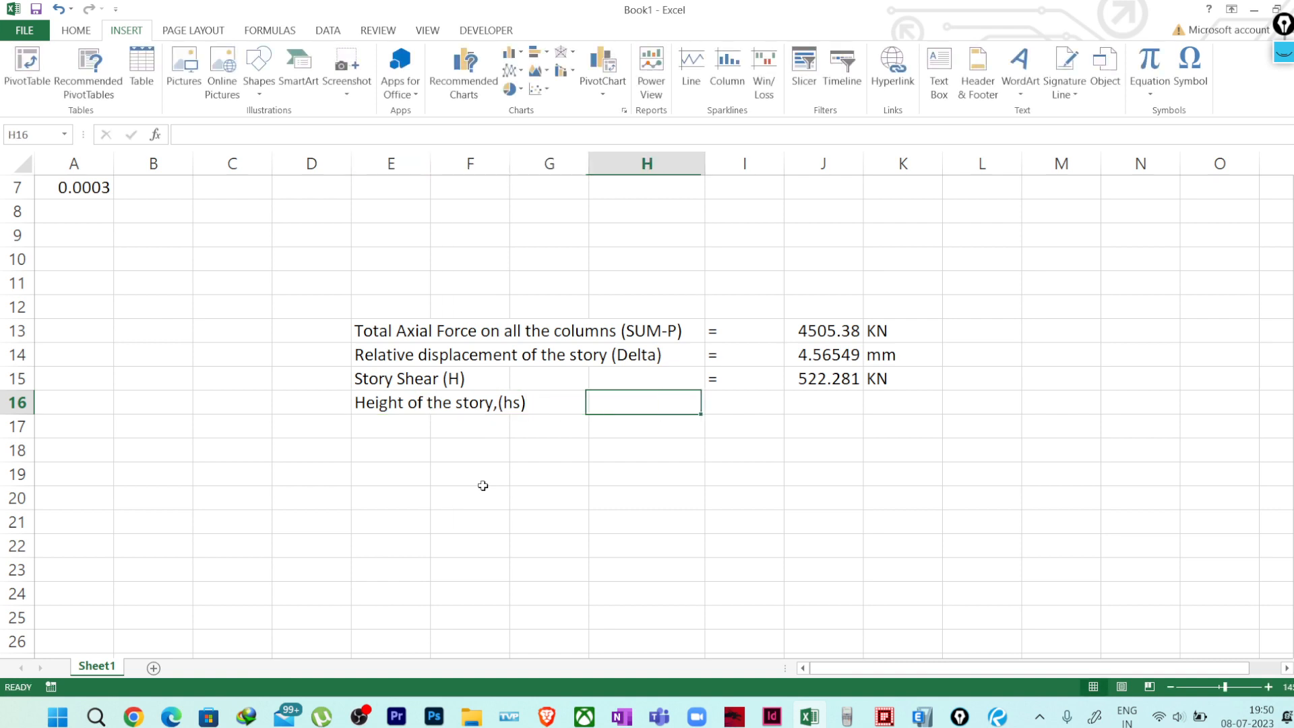
Enter a plain equals sign in I16, removing the accidentally inserted cell reference
type("=")
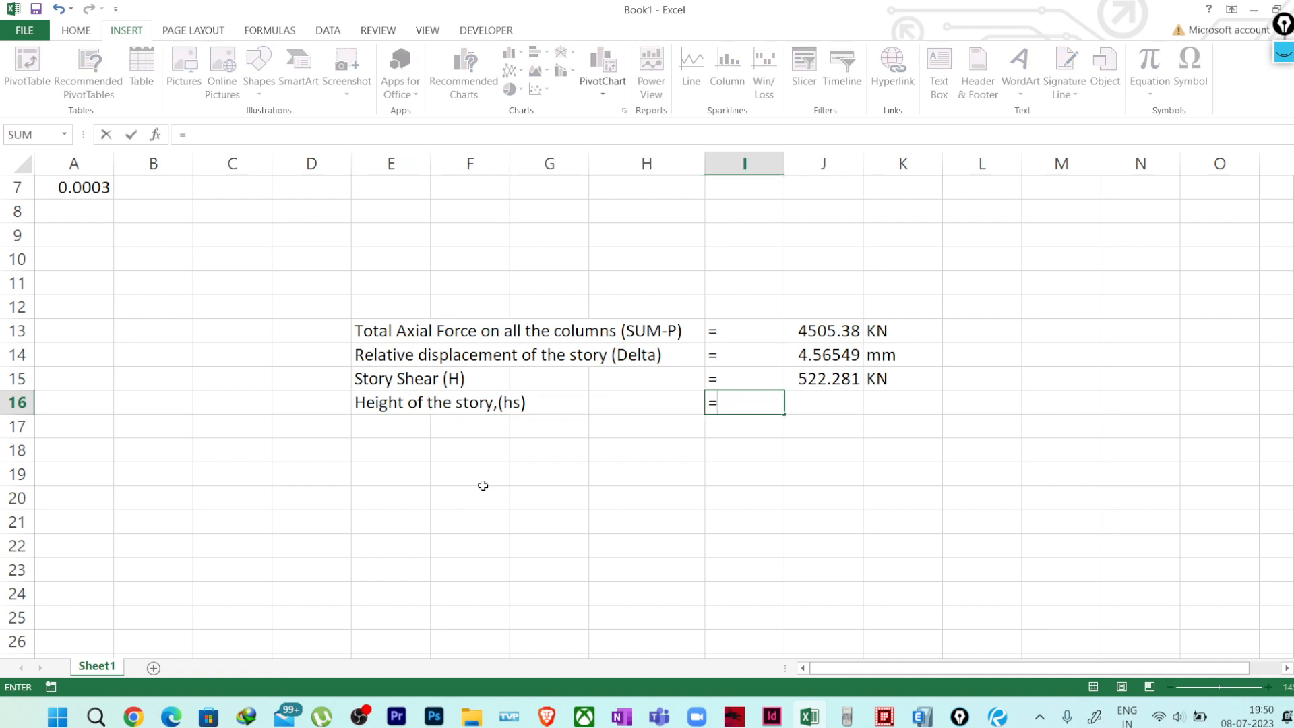
left_click(842, 509)
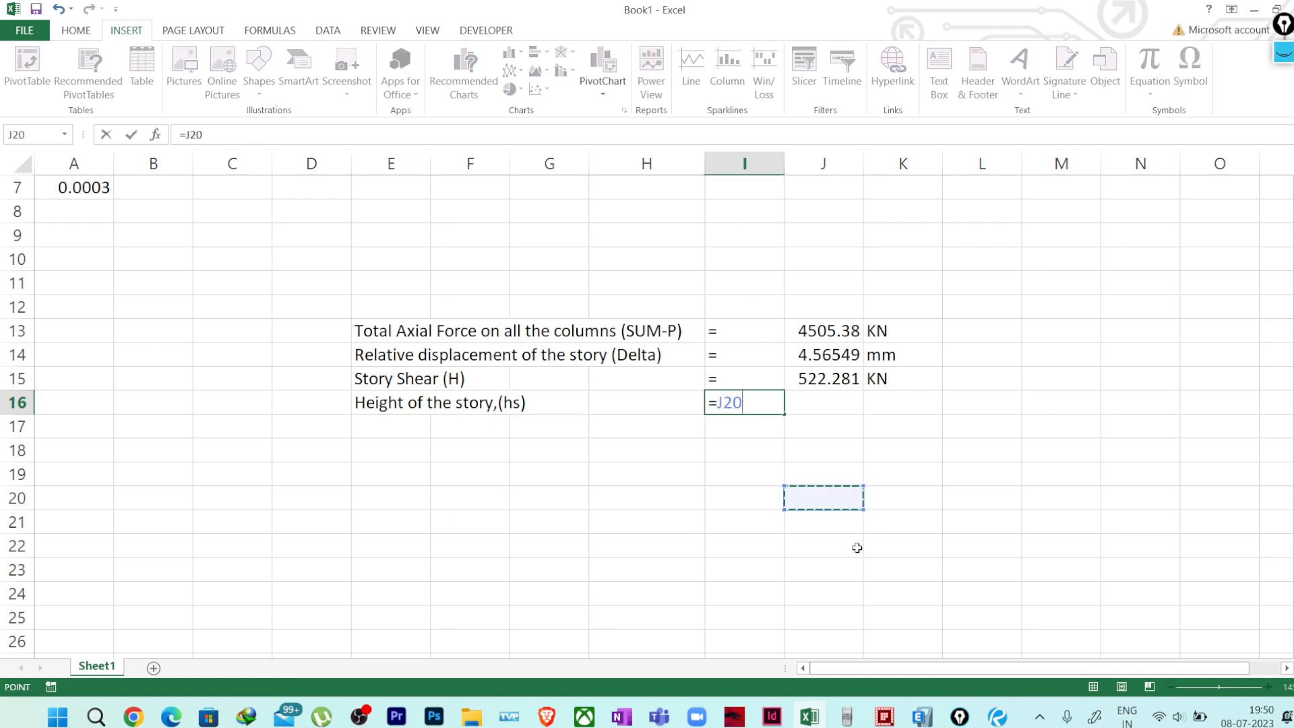
key("BackSpace")
key("BackSpace")
key("BackSpace")
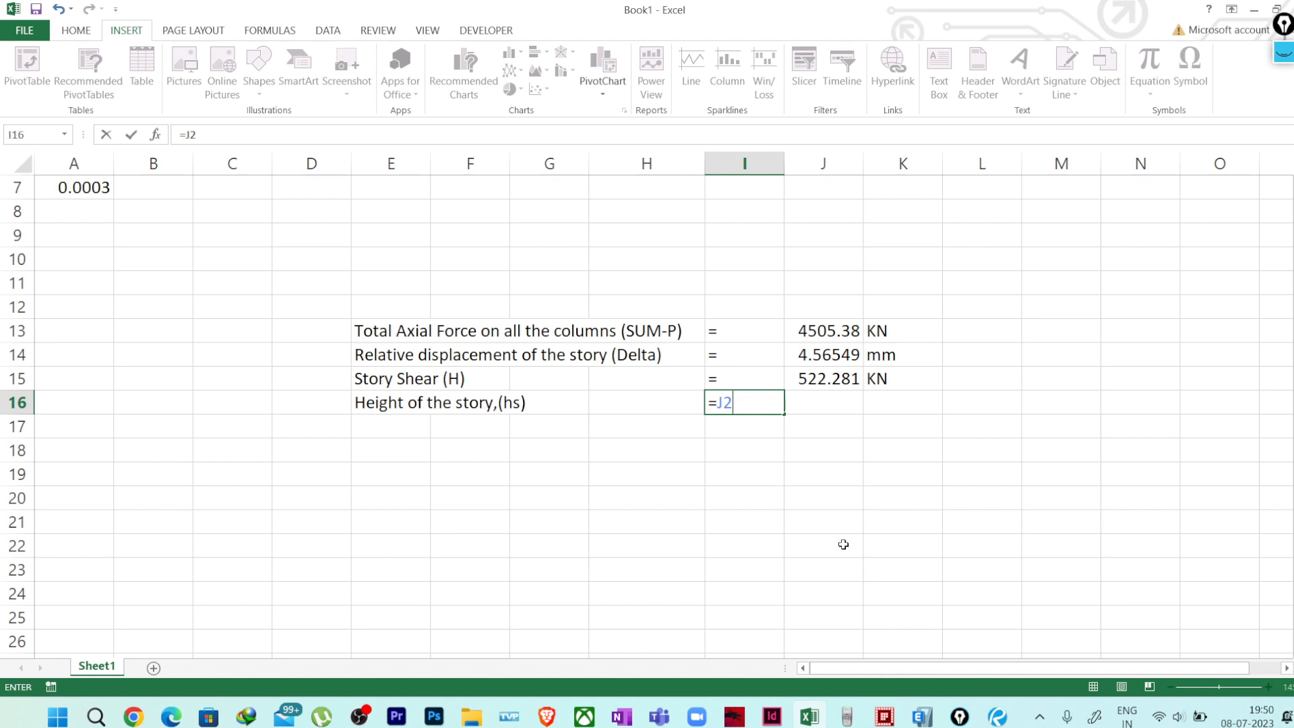
key("Return")
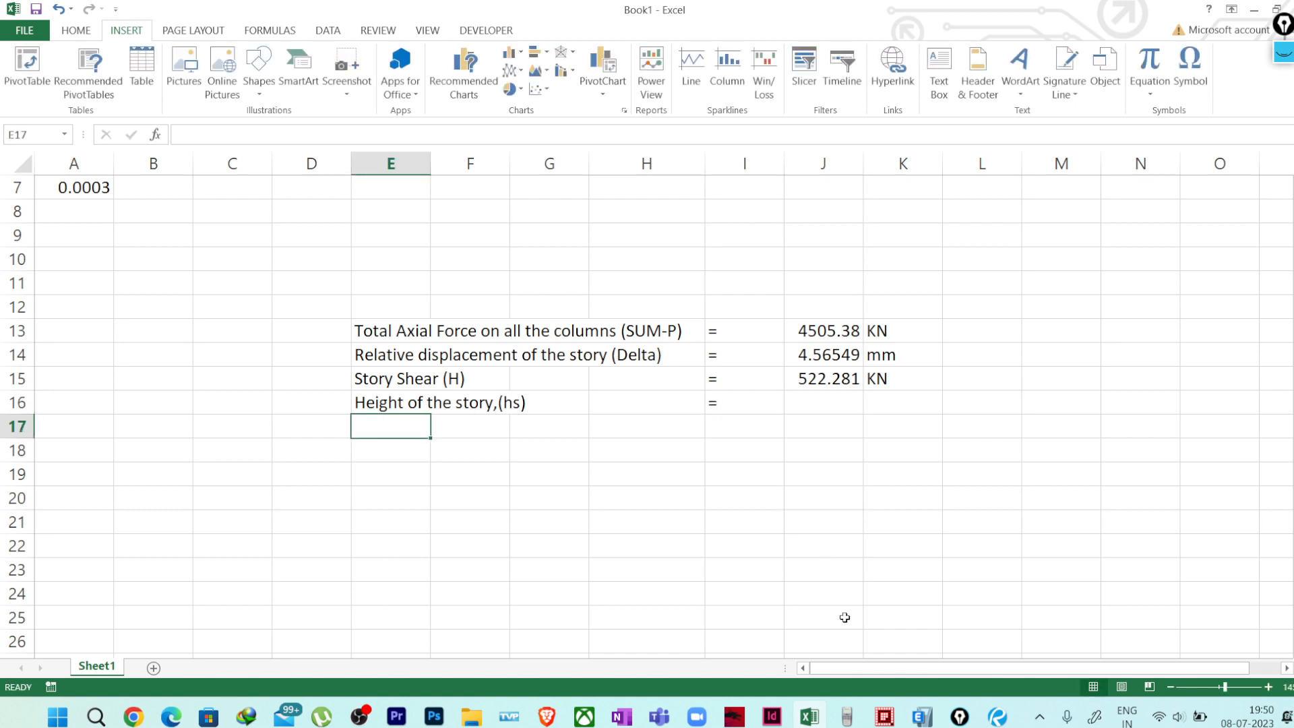
Switch to ETABS, close the Story Forces table and check the length of Story4 column C1 in its Column Information
left_click(922, 716)
left_click(980, 553)
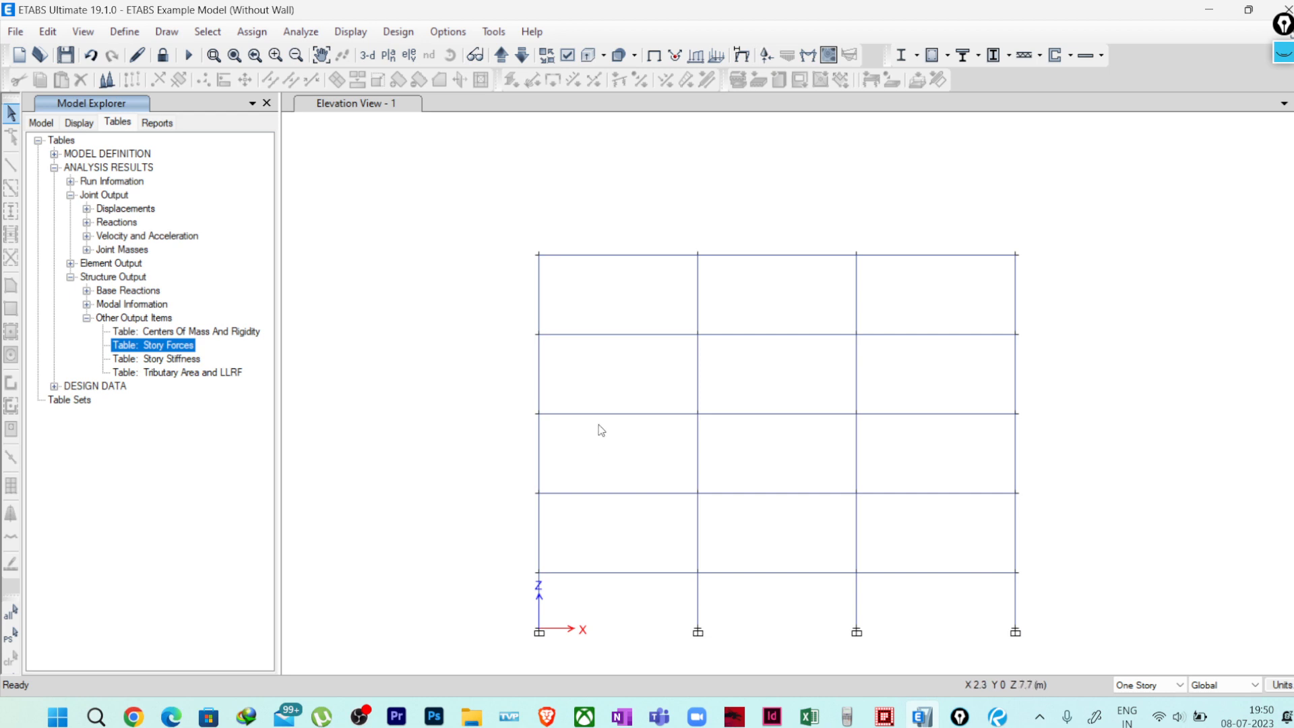
left_click(541, 372)
right_click(544, 376)
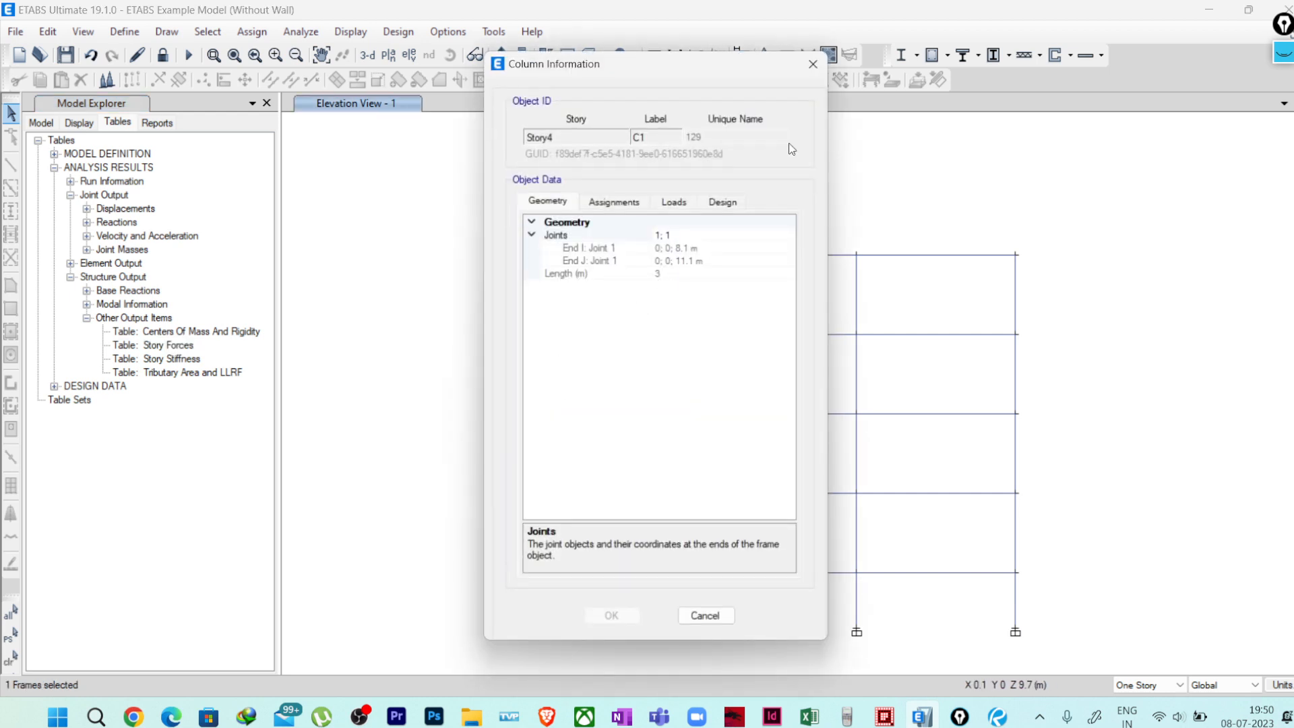
left_click(813, 64)
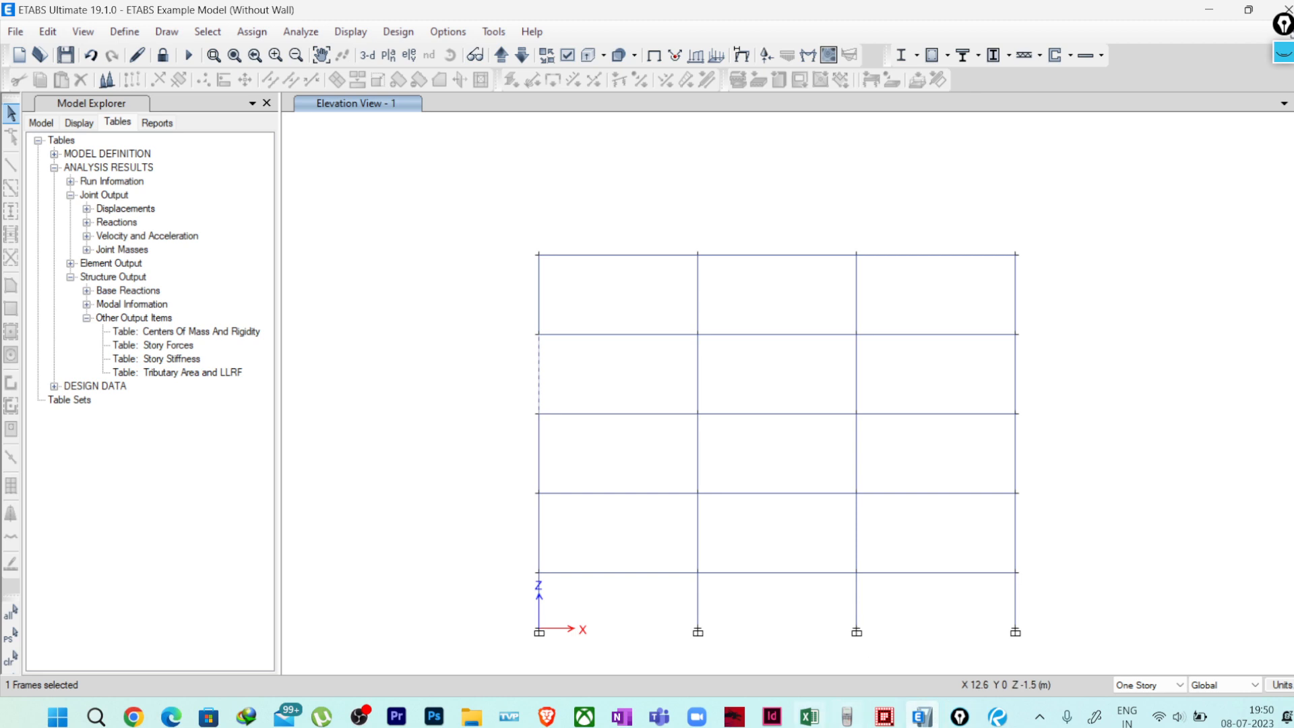
Switch to the Excel workbook and enter the story height 3000 in J16 with the unit mm in K16
left_click(811, 713)
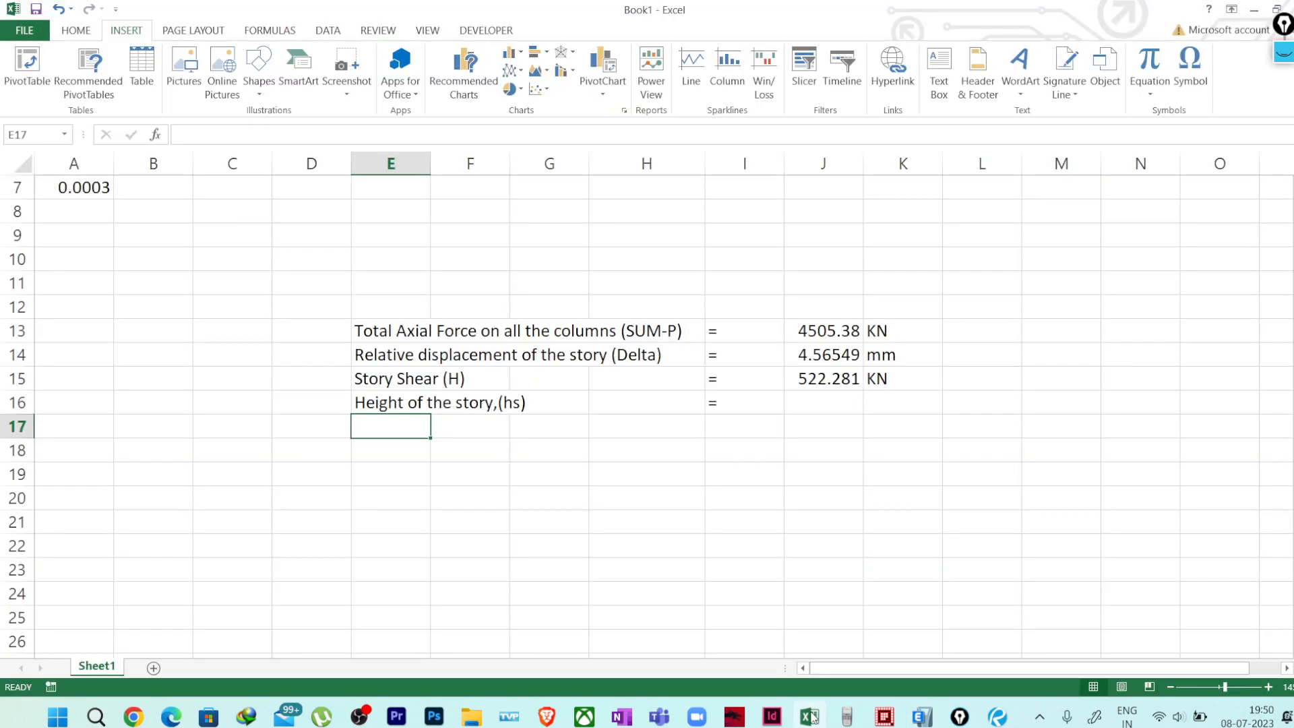
left_click(828, 358)
left_click(827, 403)
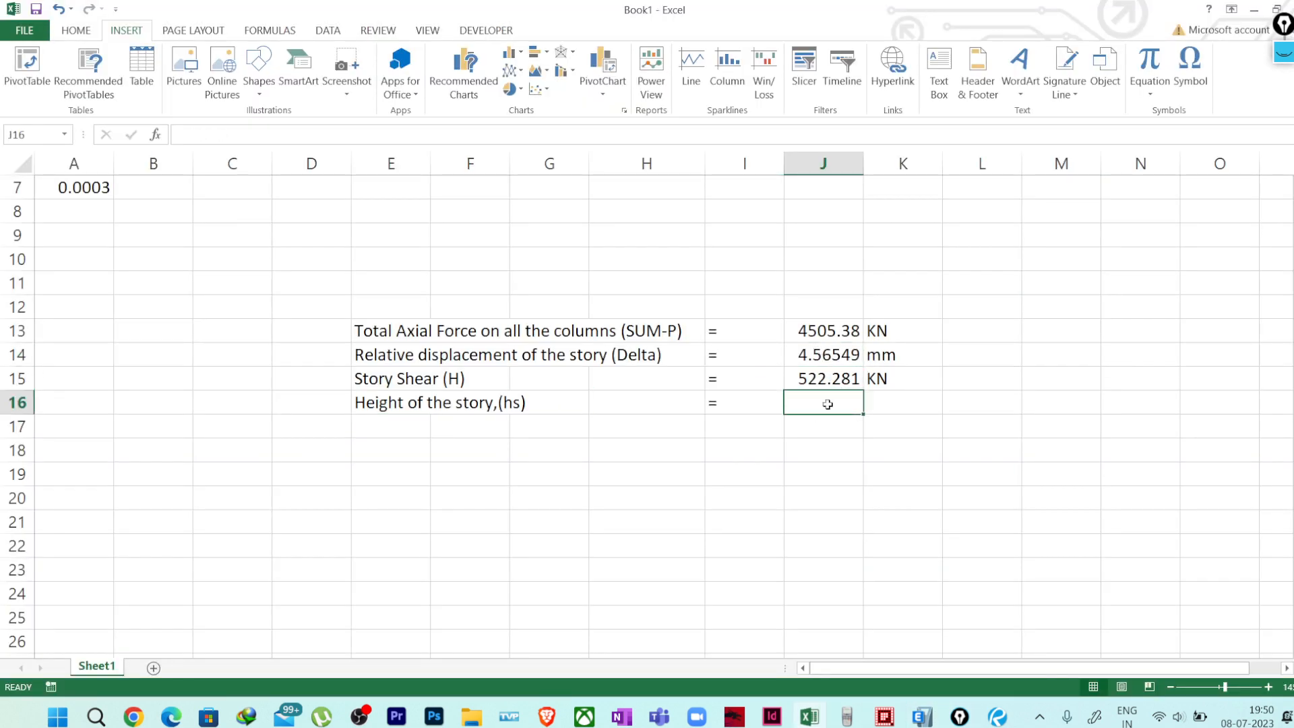
type("3000")
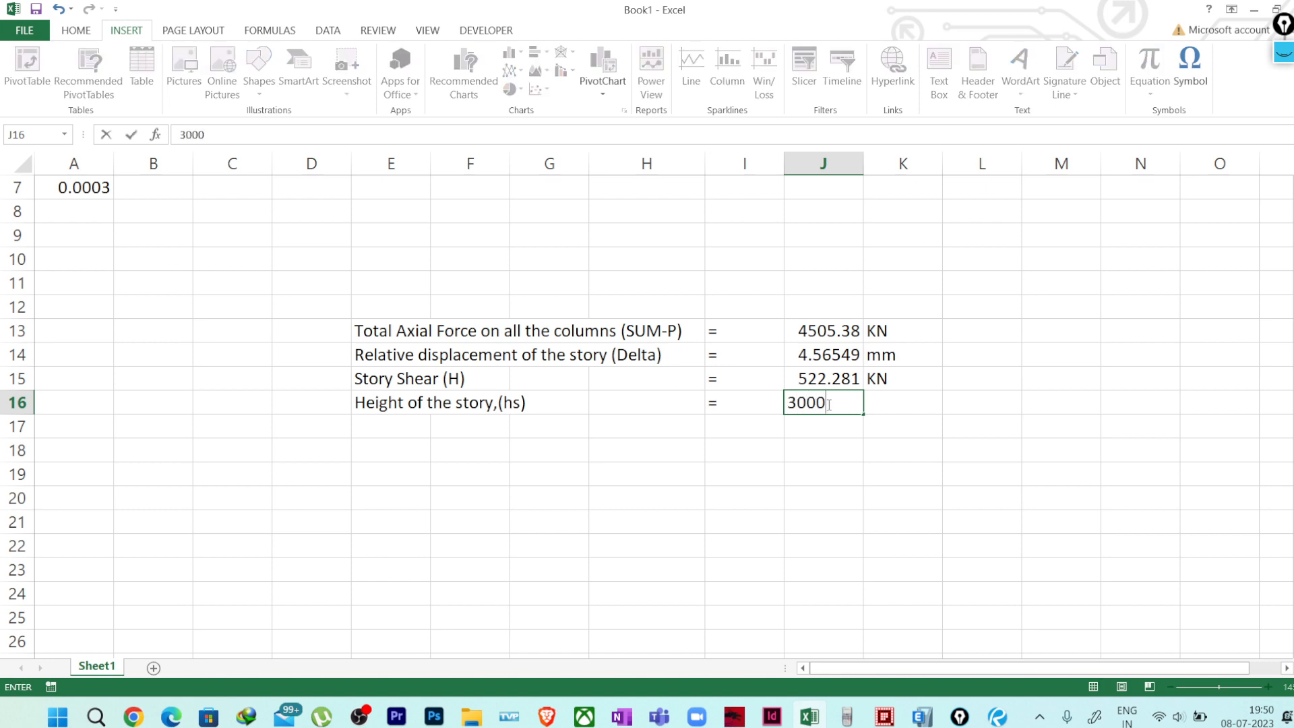
key("Tab")
type("mm")
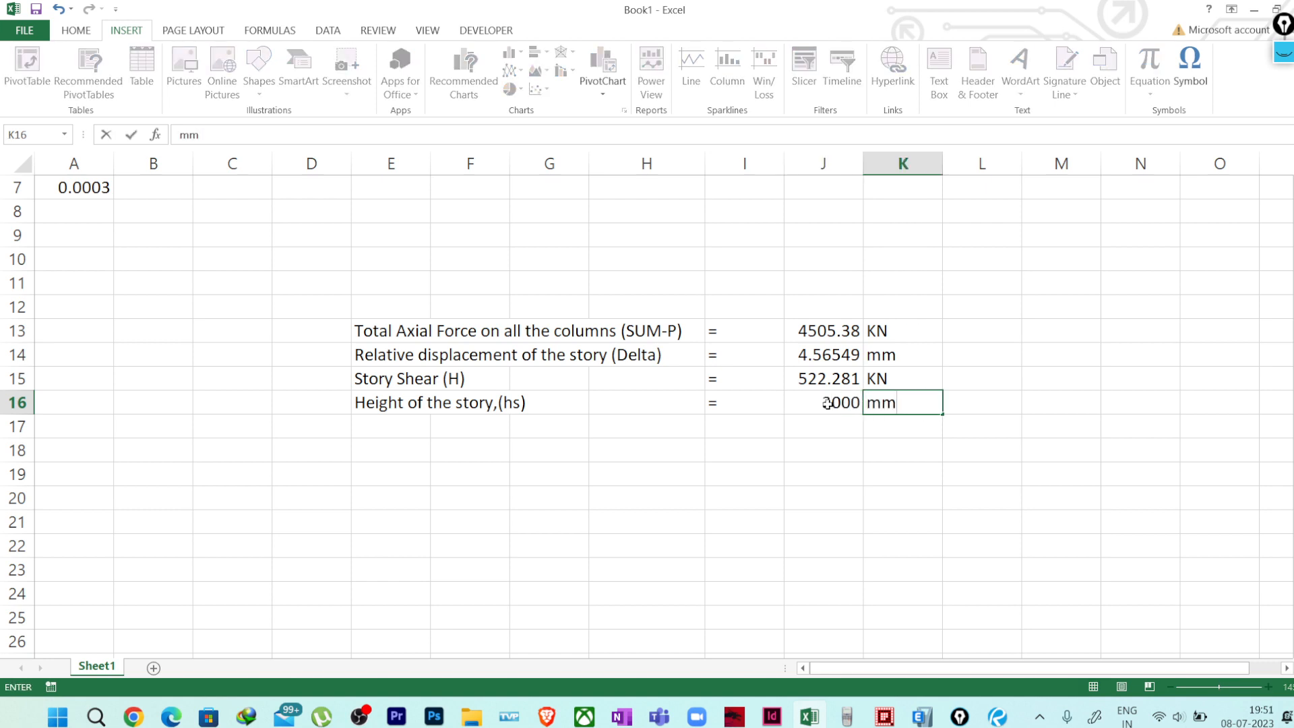
key("Return")
left_click(664, 514)
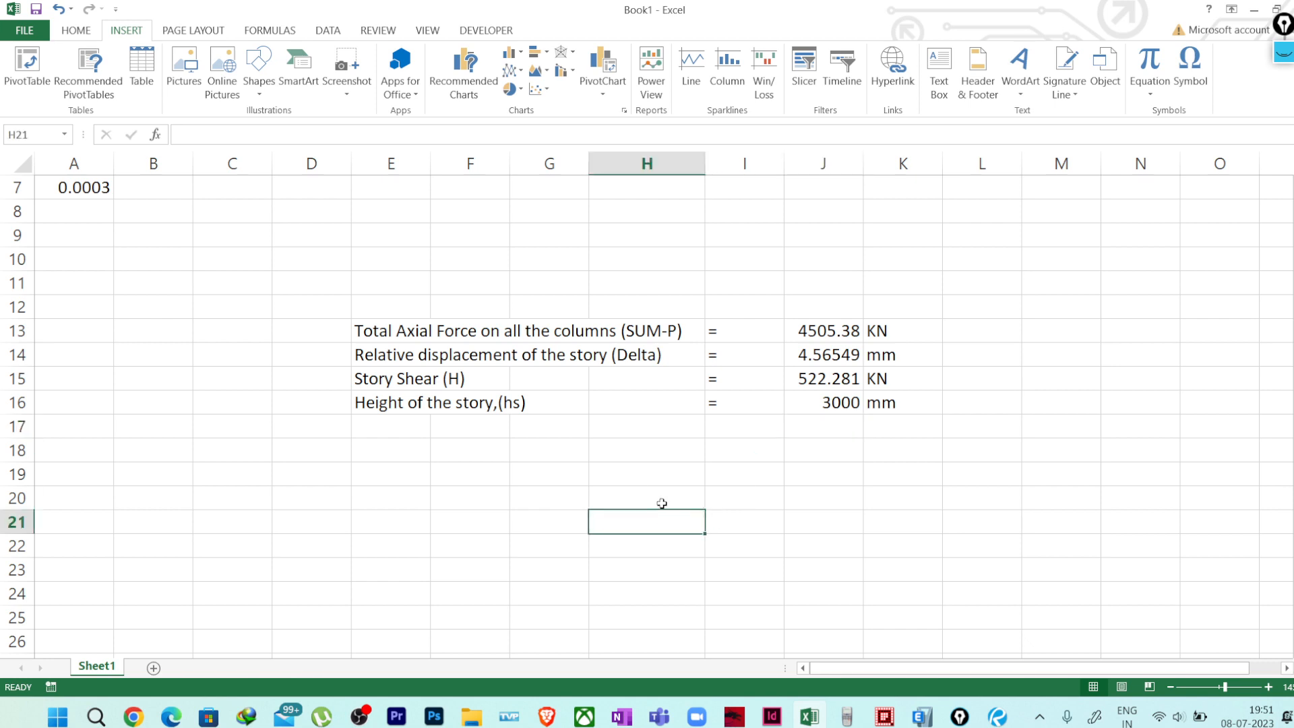
Enter the label "Stability Indes. (Q)" in E17
left_click(418, 425)
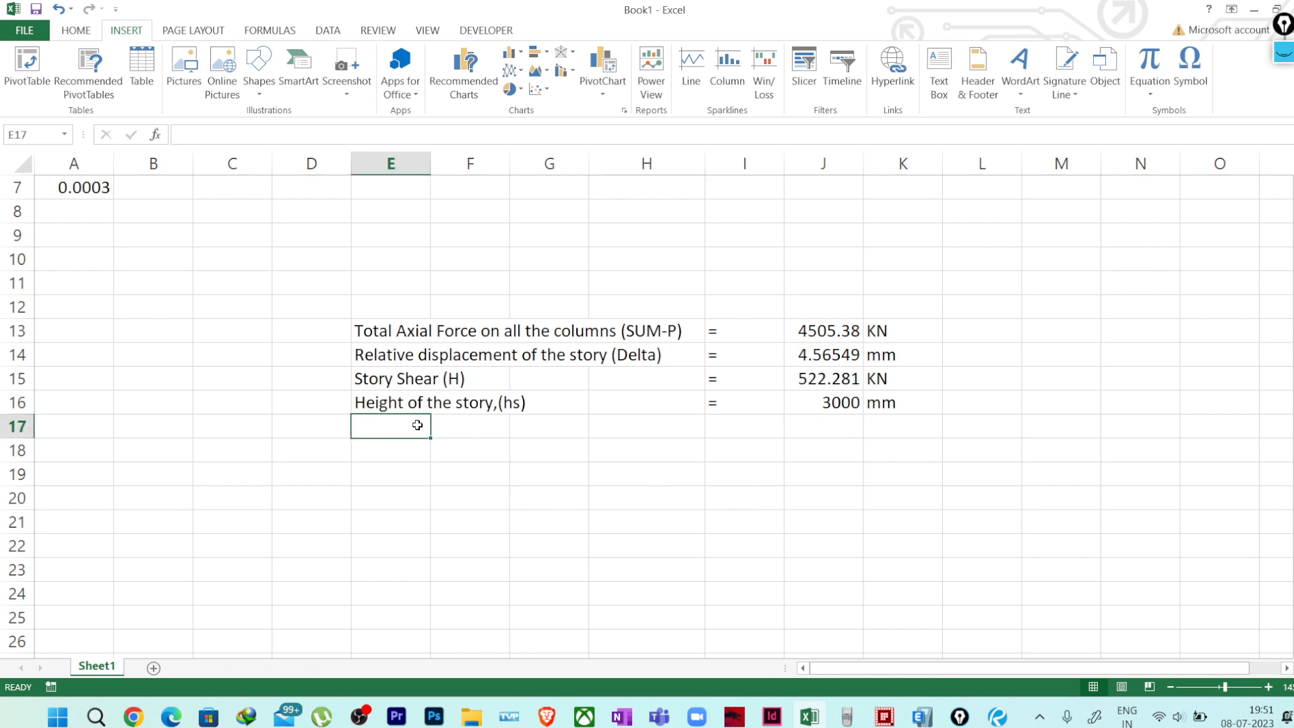
key("Right")
key("Right")
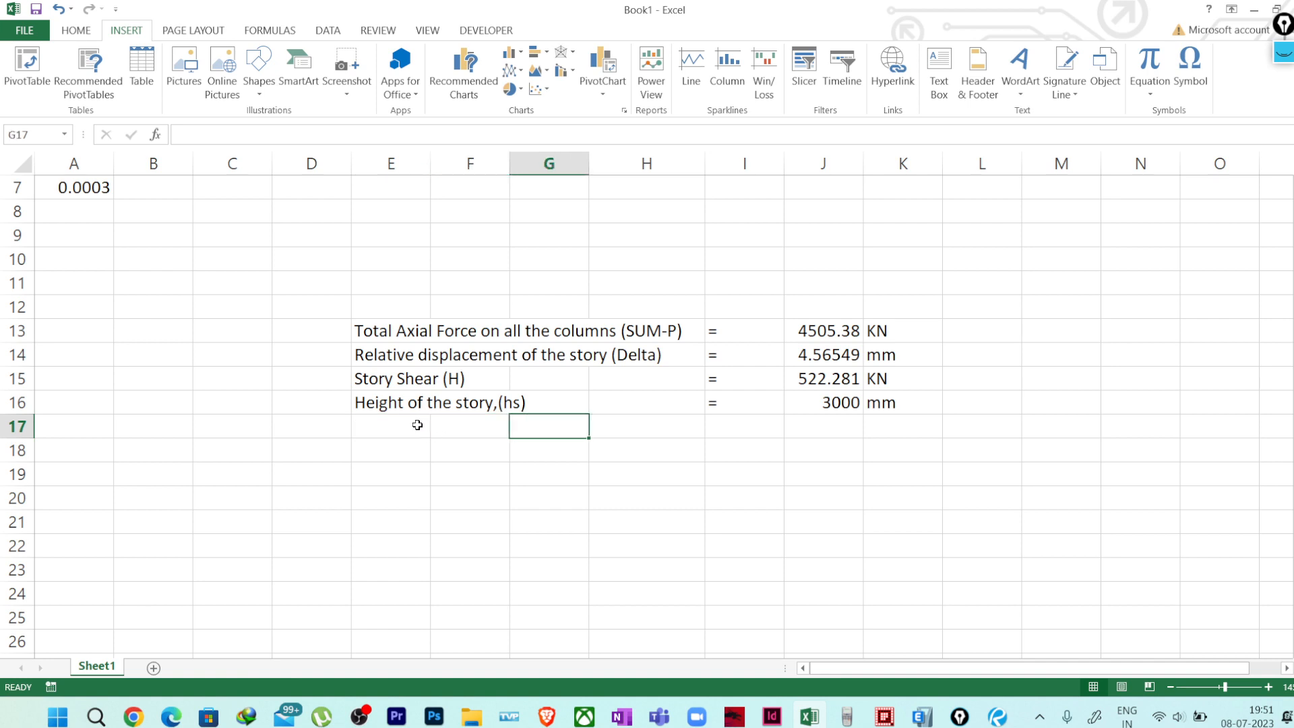
key("Left")
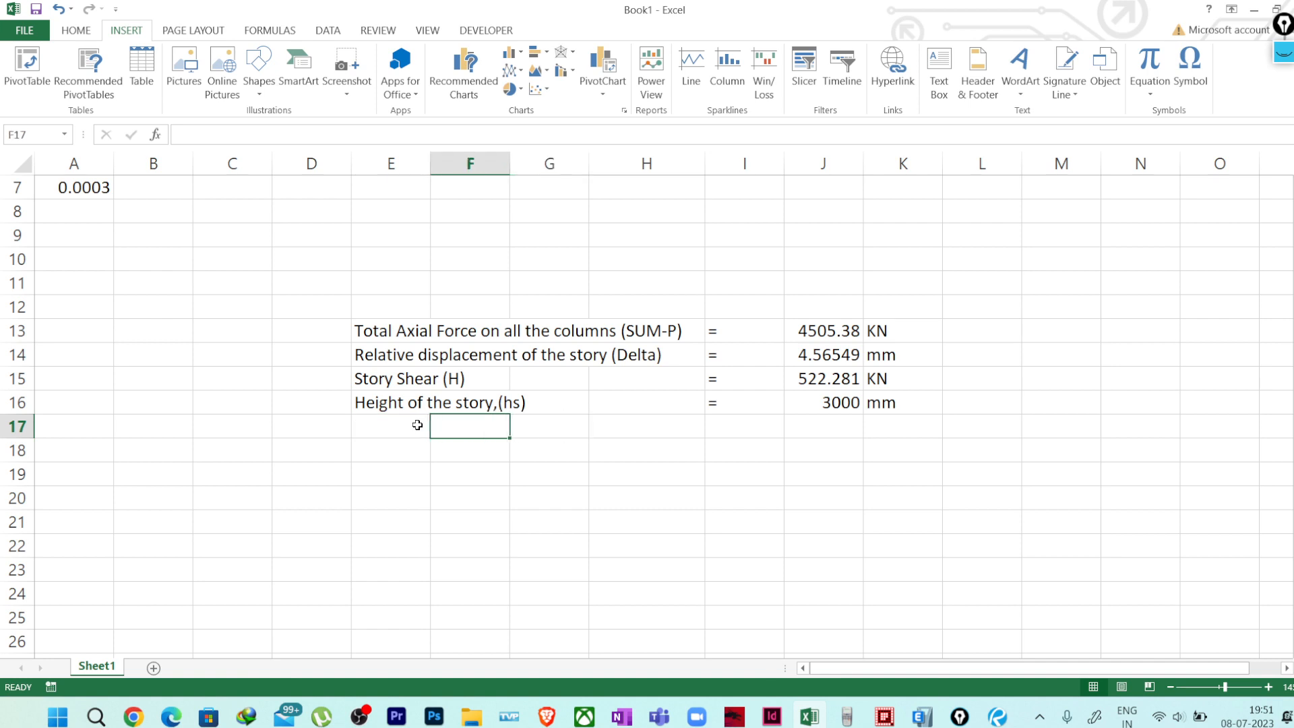
key("Left")
type("Sta")
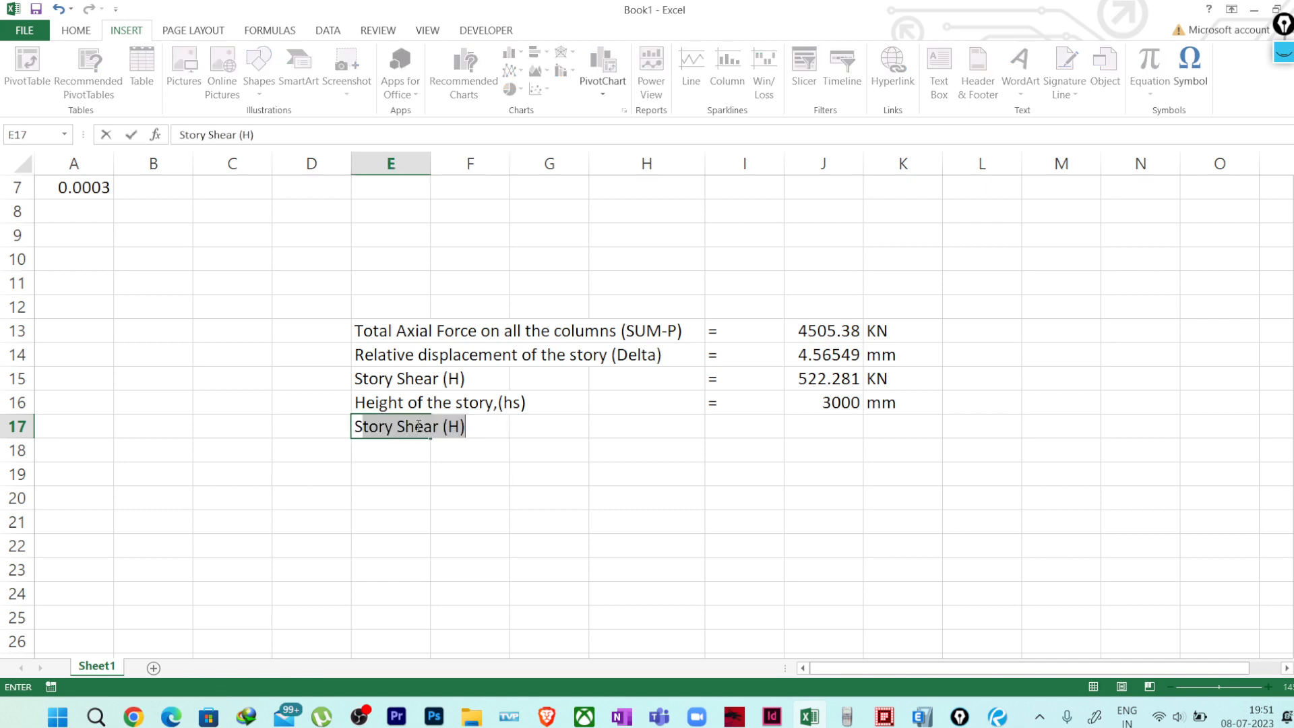
type("bilit")
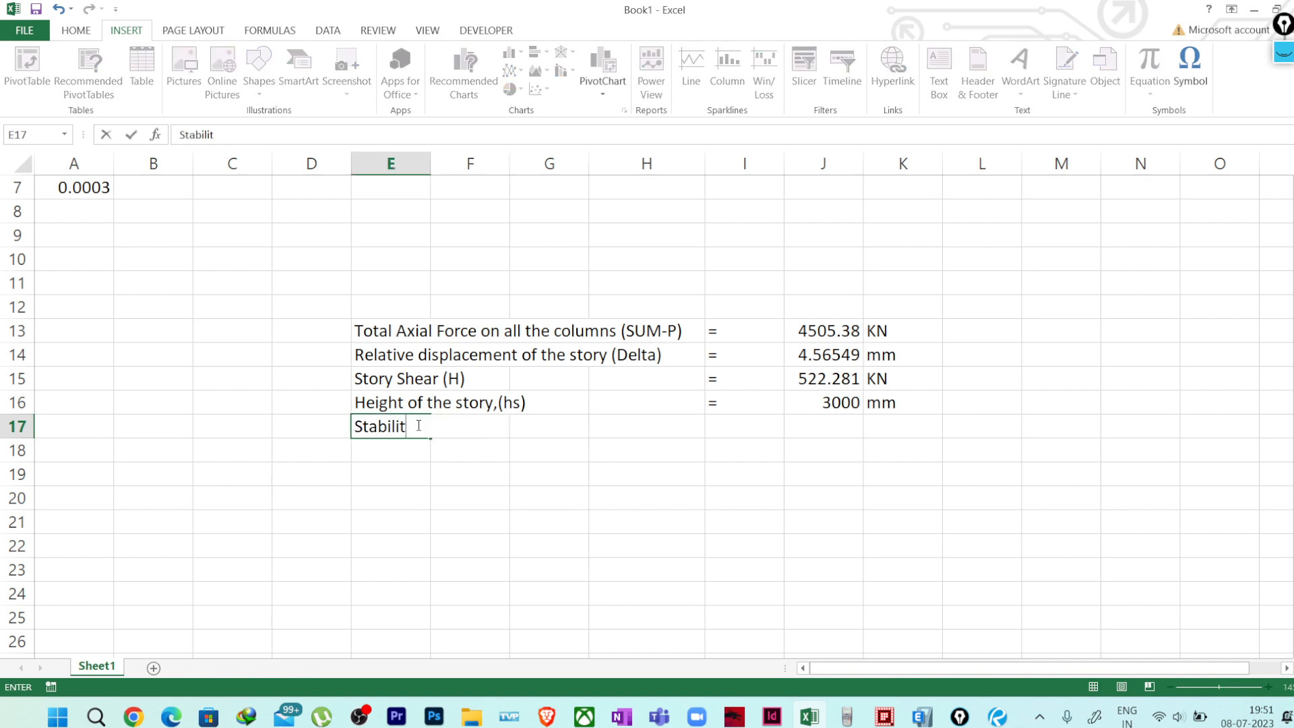
type("y Indes. (Q")
Enter a plain equals sign in I17 beside the stability index label
key("Tab")
key("Tab")
key("Tab")
key("Tab")
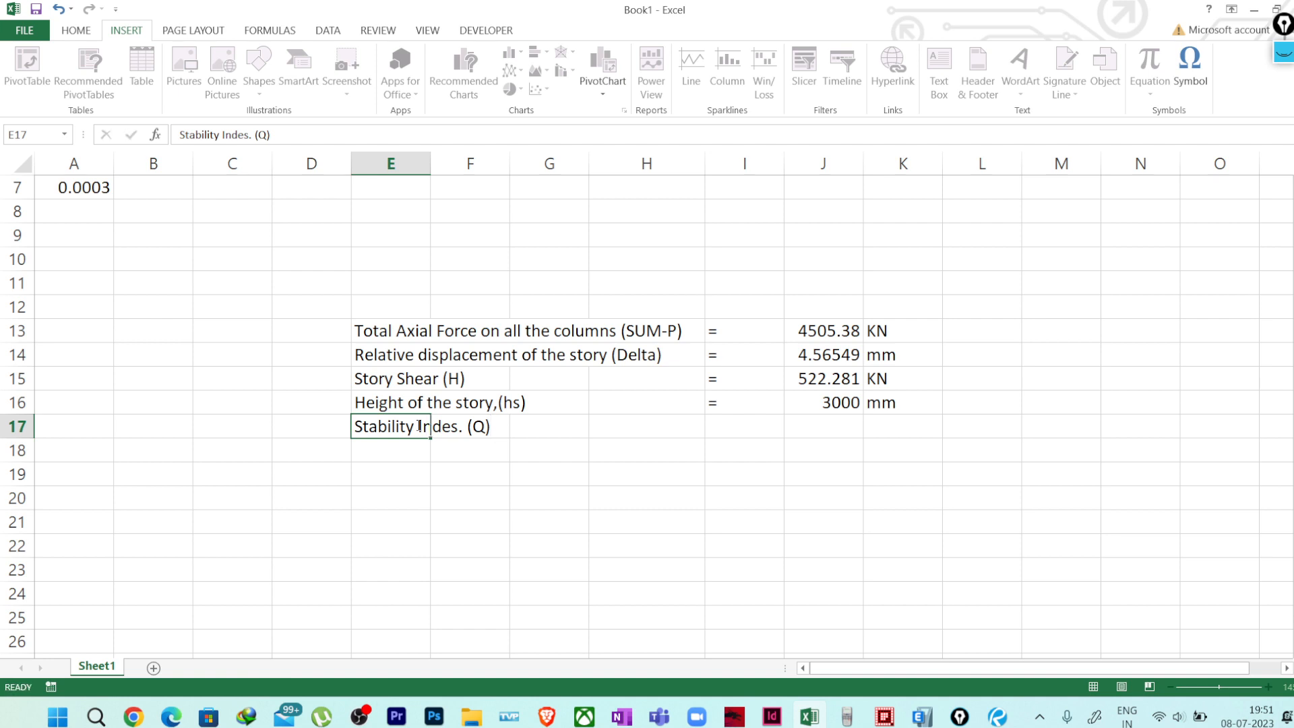
type("=")
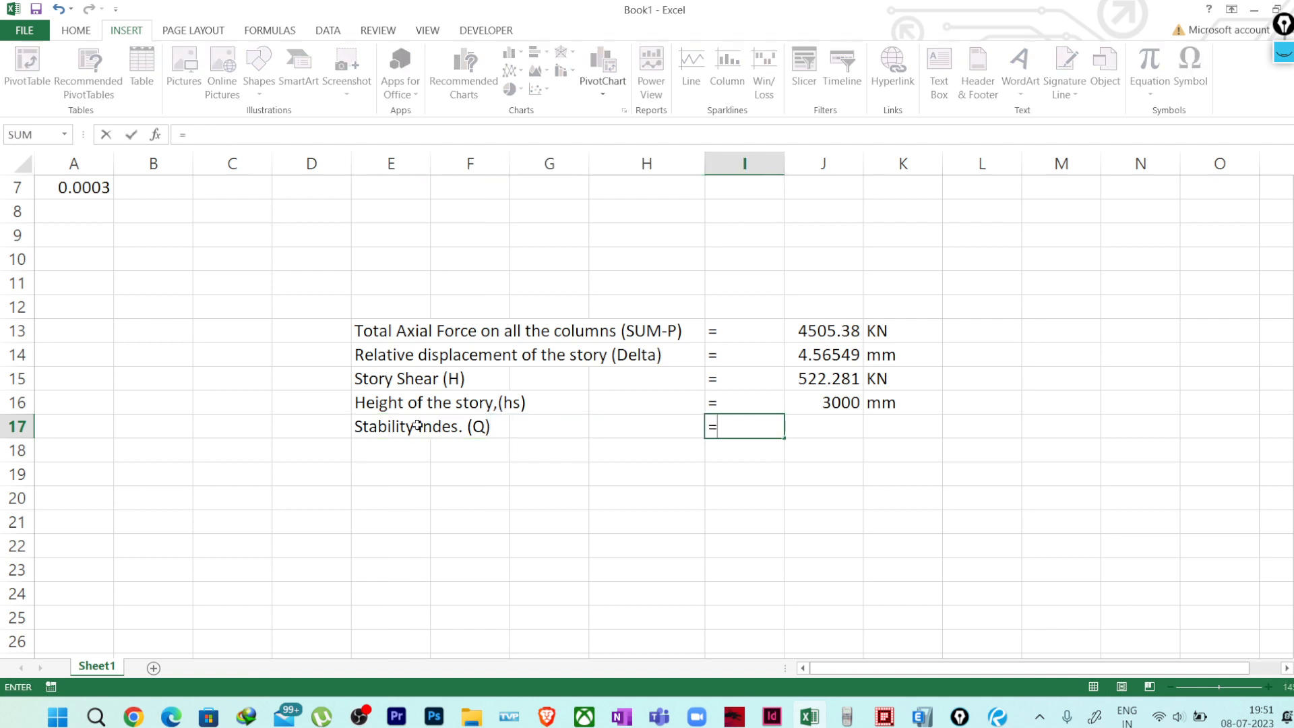
key("Return")
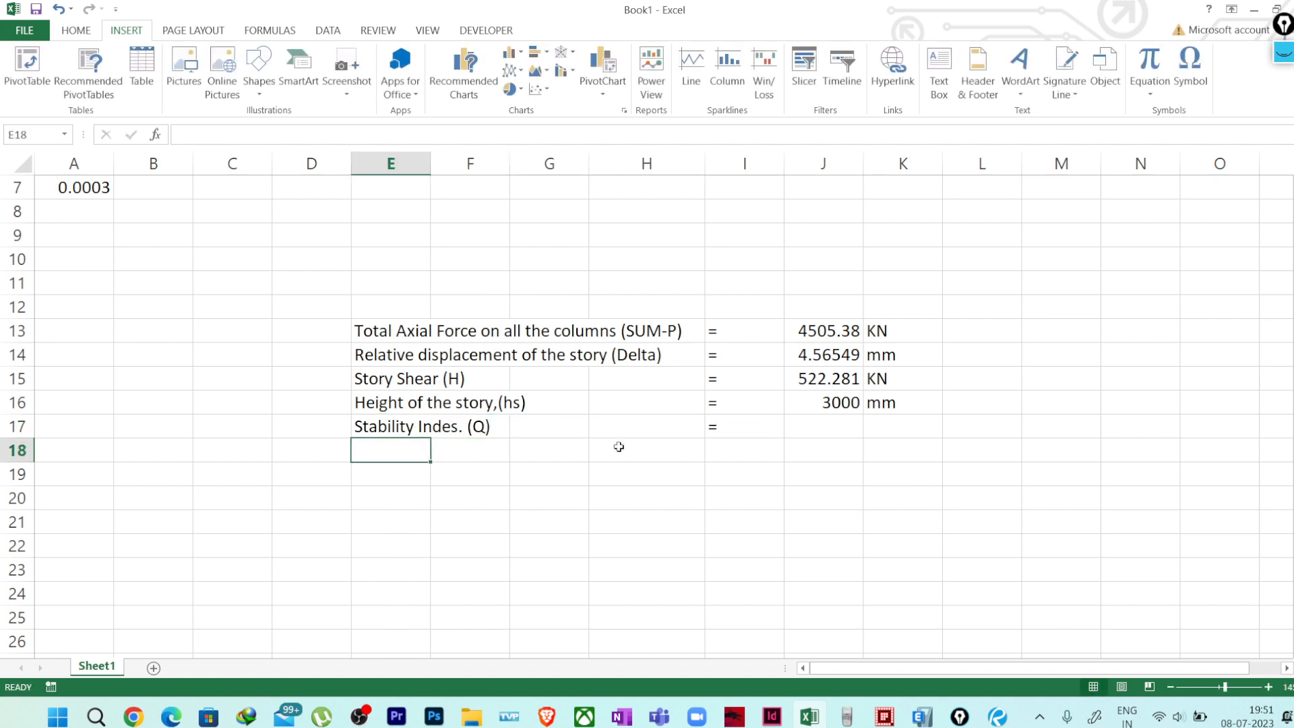
Handwrite the formula Q = ΣP × Δ / (H × hs) with the screen annotation pen beside the input values
left_click(1283, 52)
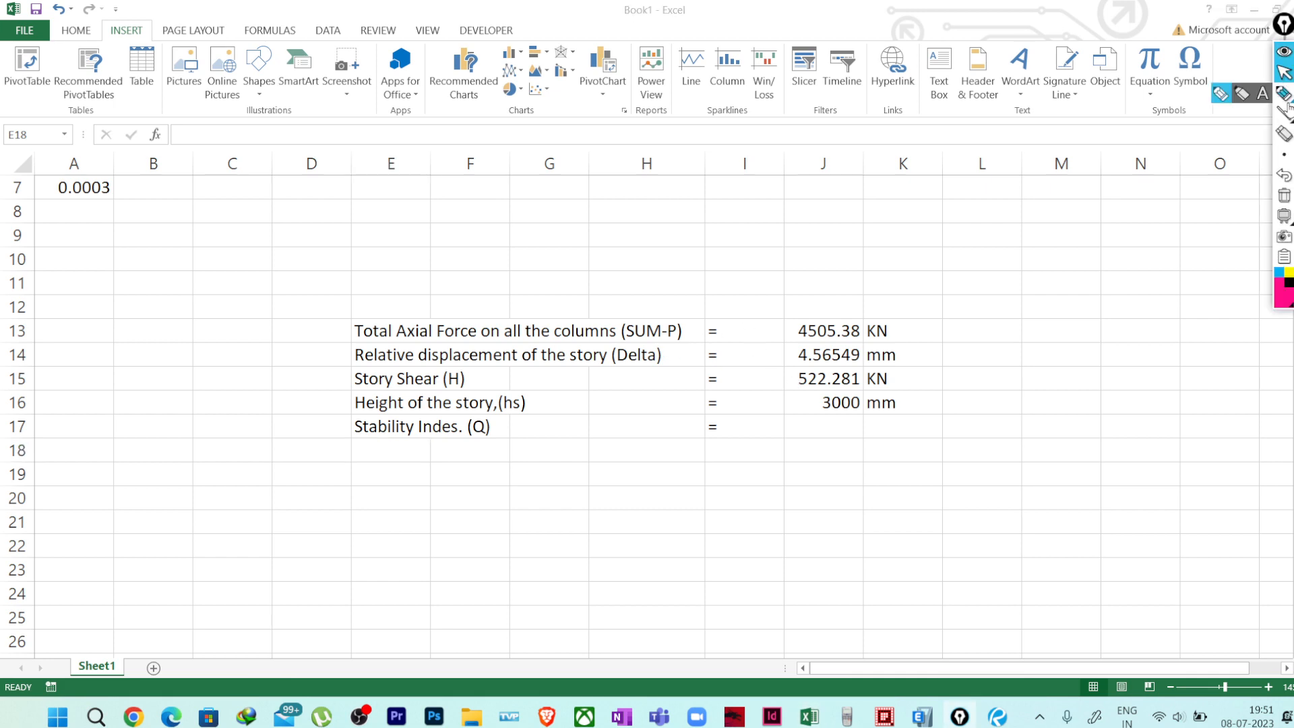
left_click(1283, 94)
left_click_drag(992, 311, 1065, 282)
mouse_move(988, 352)
left_mouse_down()
mouse_move(1100, 275)
mouse_move(1029, 363)
mouse_move(1045, 368)
mouse_move(1043, 351)
left_mouse_up()
left_click_drag(1058, 337, 1069, 346)
mouse_move(1069, 336)
left_mouse_down()
mouse_move(1059, 347)
mouse_move(1105, 337)
left_mouse_up()
mouse_move(962, 369)
left_mouse_down()
mouse_move(951, 388)
mouse_move(982, 404)
mouse_move(981, 367)
left_mouse_up()
left_click_drag(972, 379, 987, 377)
left_click(1284, 72)
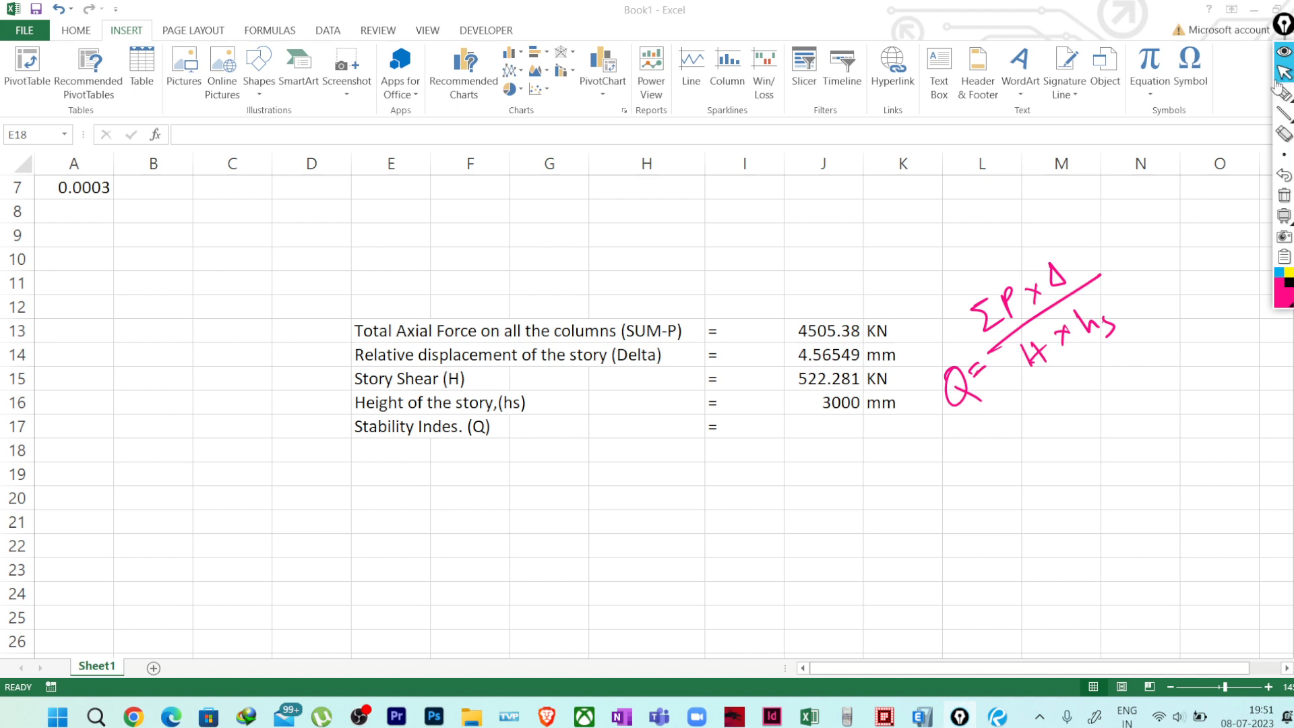
Calculate the stability index in J17 with the formula =(J13*J14)/(J15*J16)
left_click(831, 427)
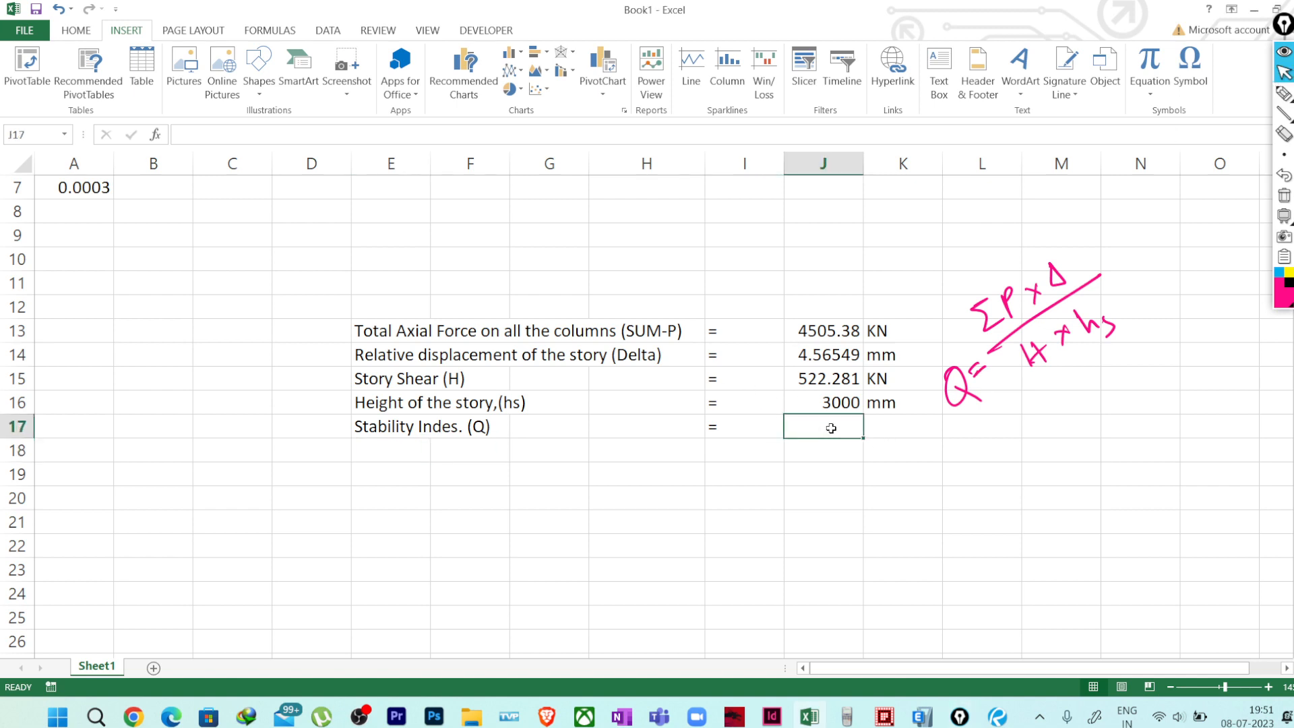
type("=")
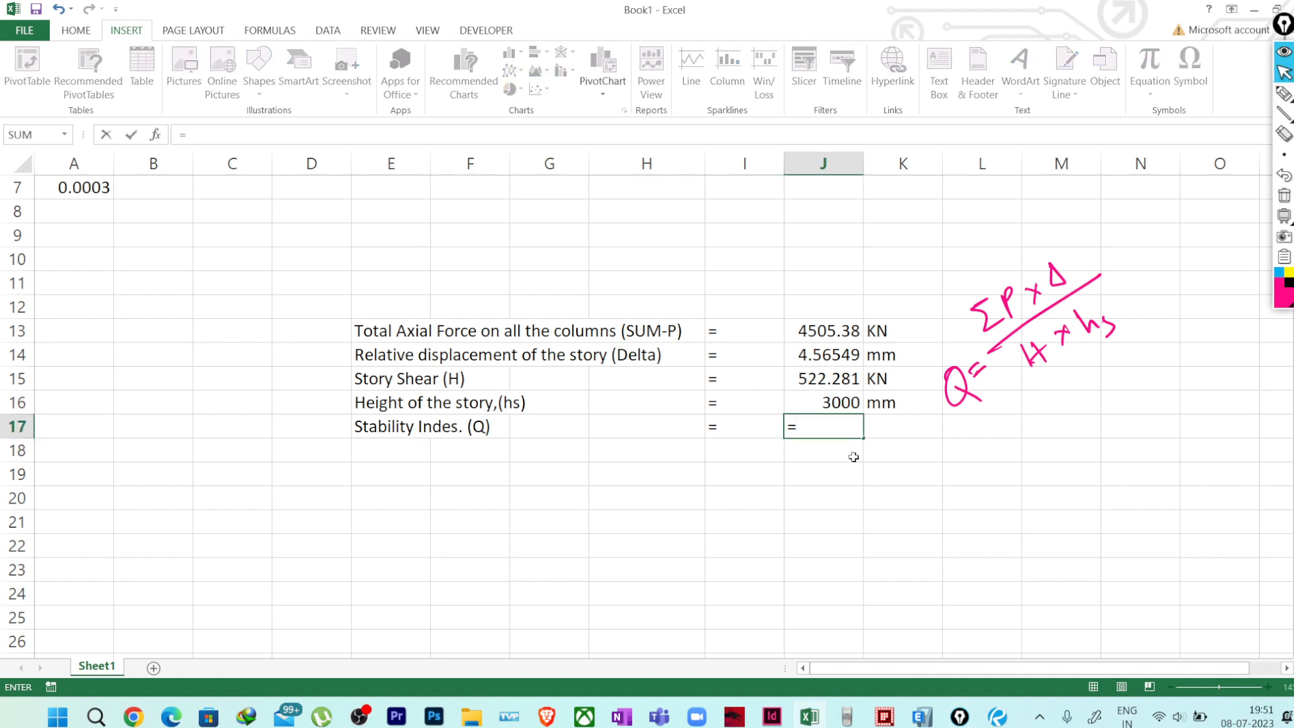
type("(")
left_click(821, 328)
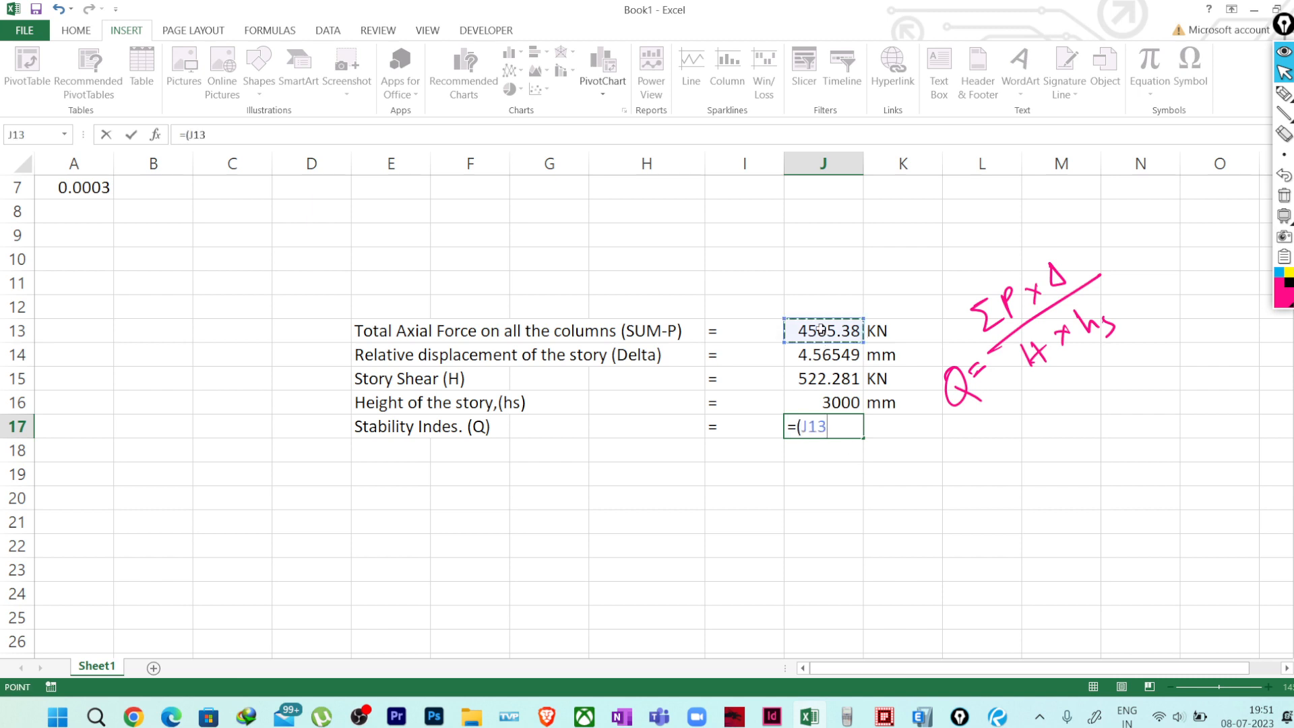
type("*")
left_click(830, 358)
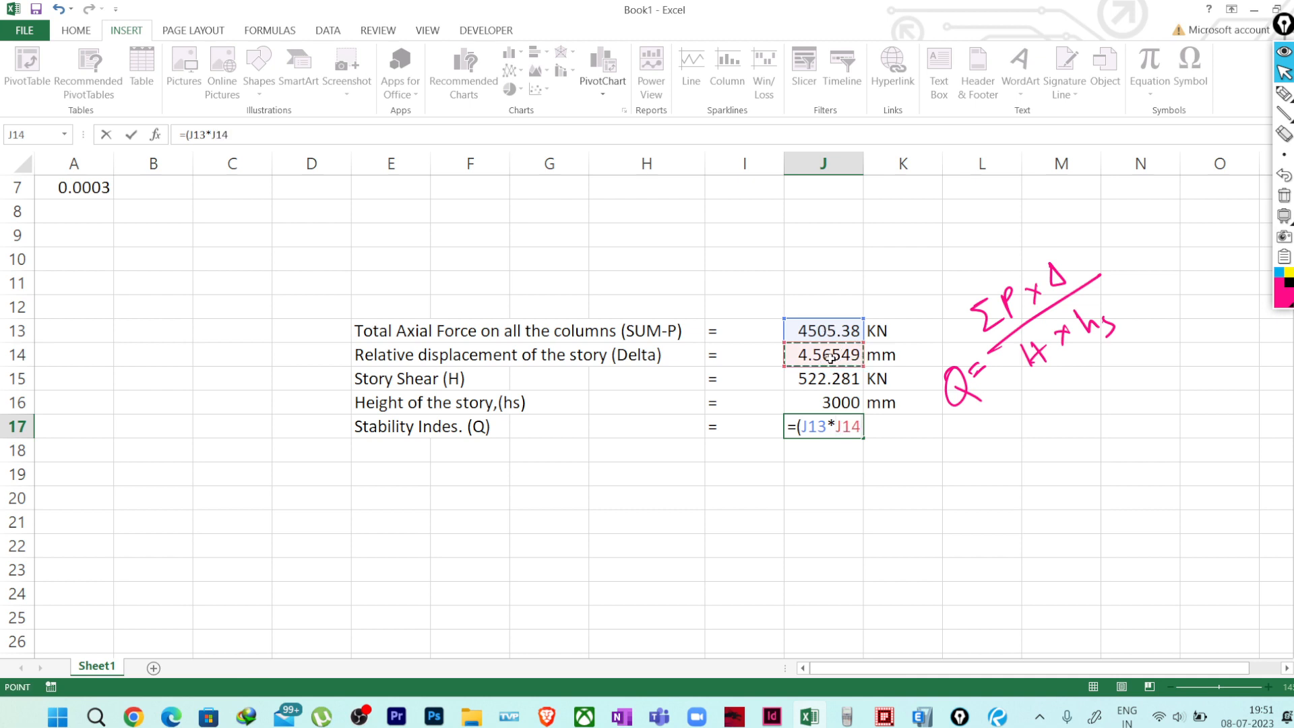
type(")/(")
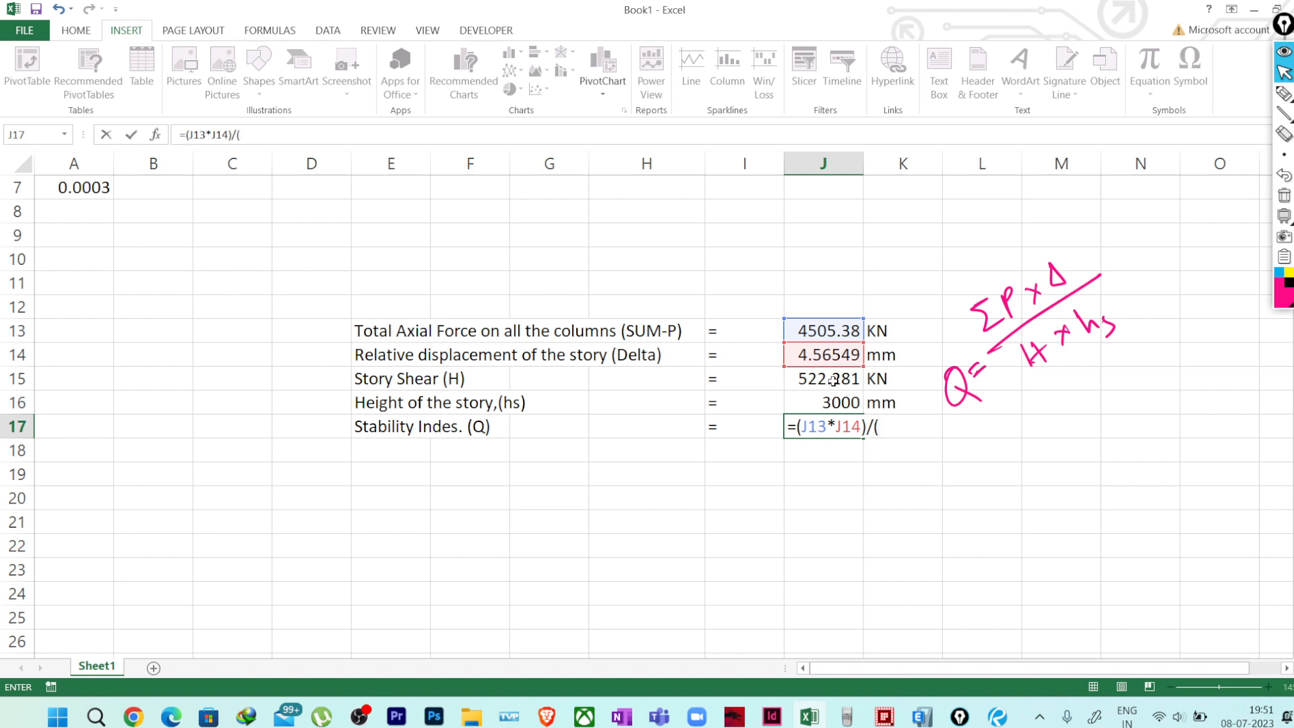
left_click(834, 384)
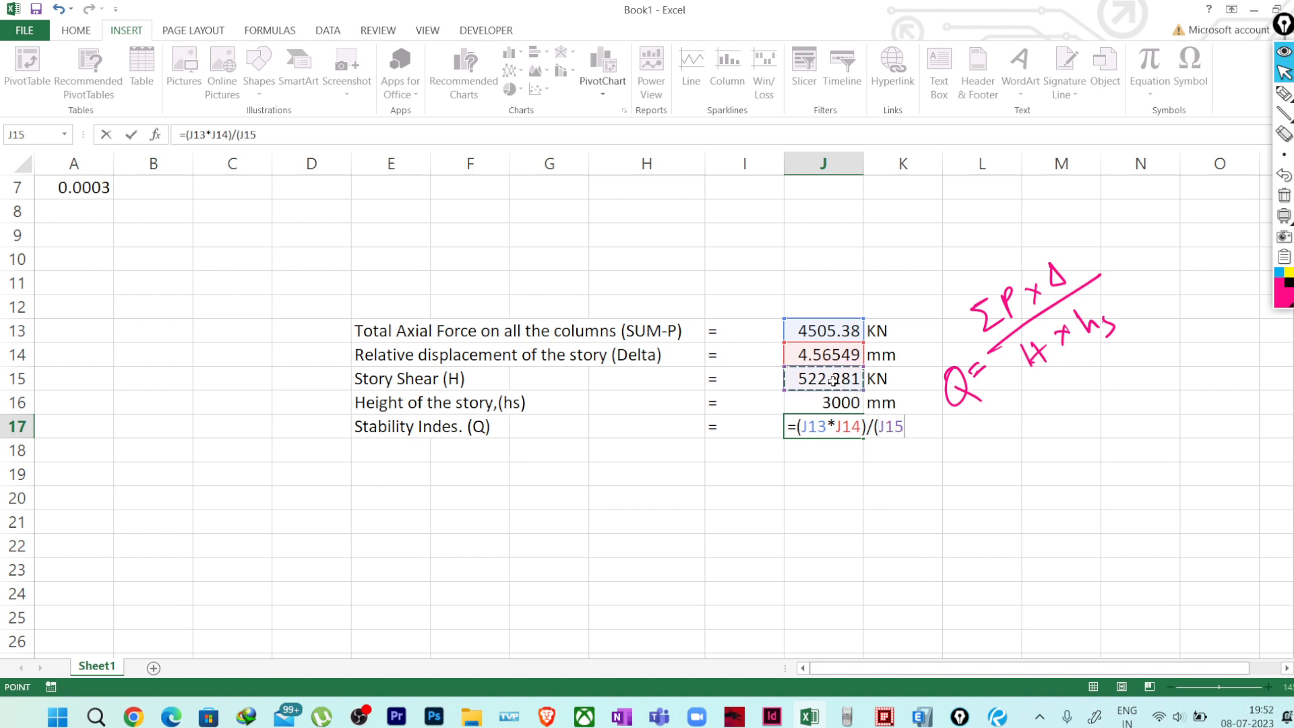
type("*")
left_click(842, 401)
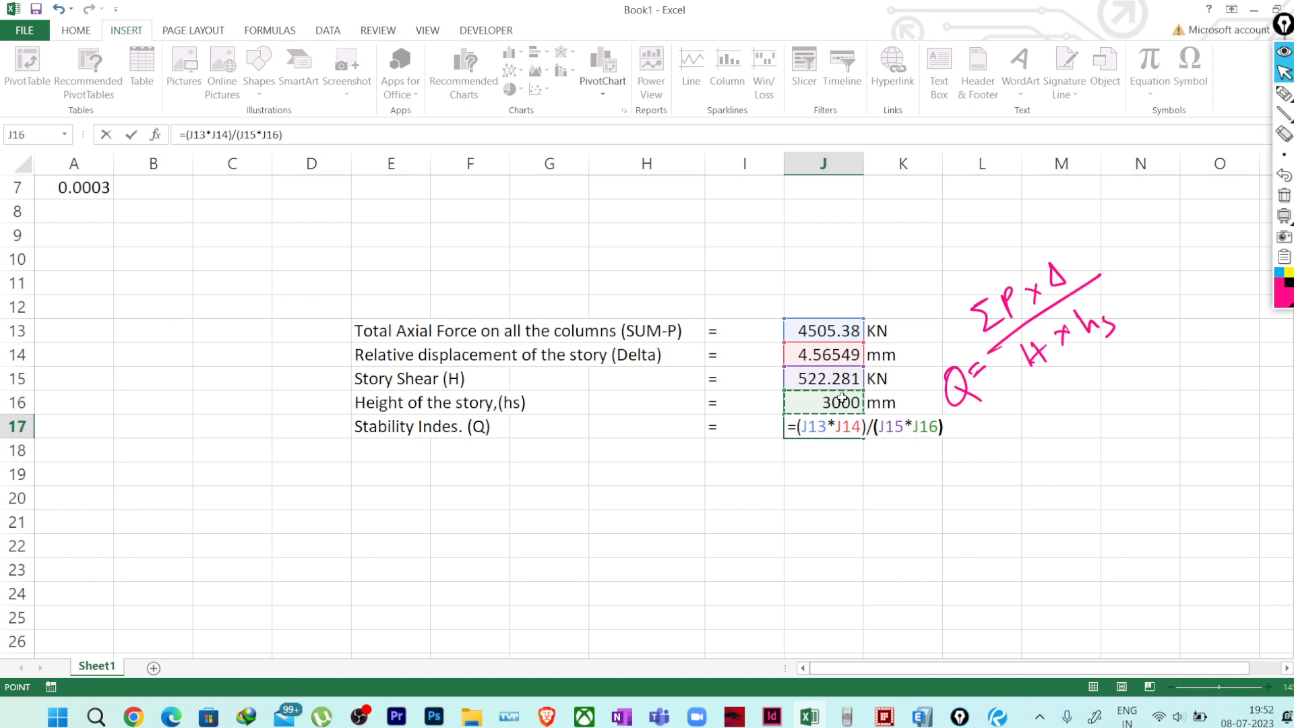
type(")")
key("Return")
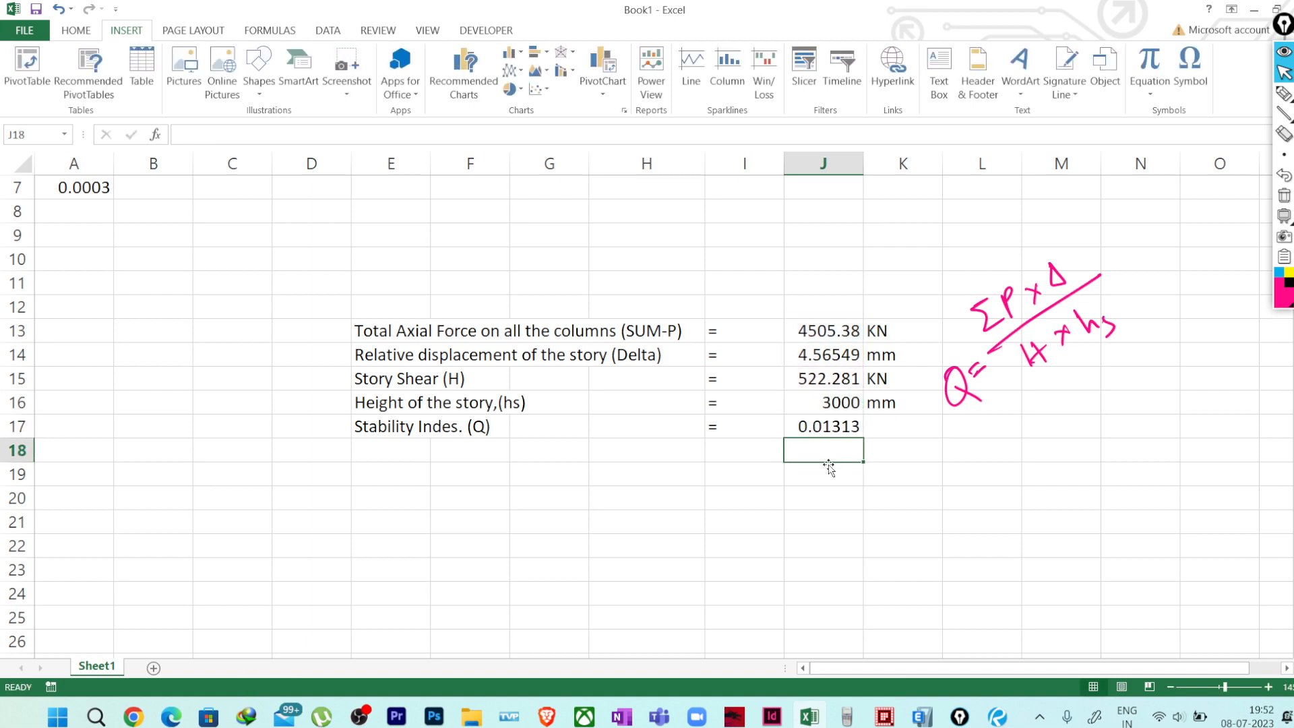
Enter the comparison limit "<0.004" in K17 beside the stability index
left_click(878, 433)
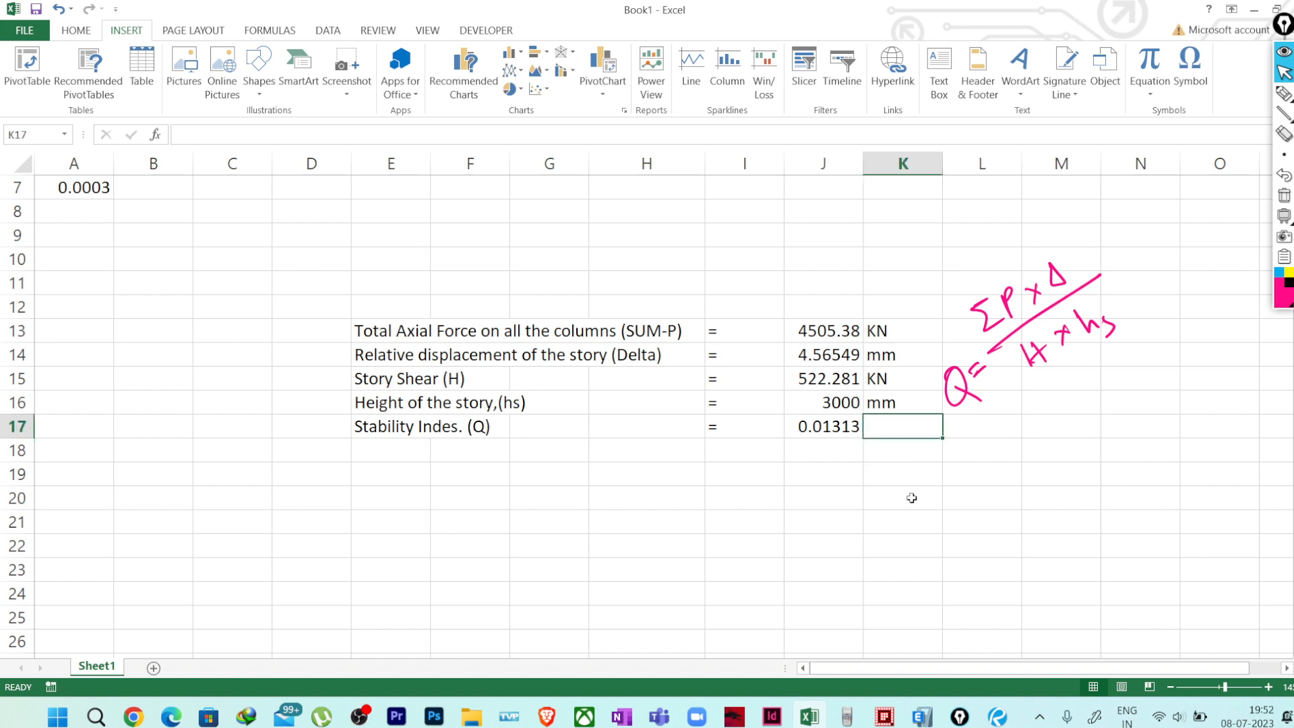
type("<")
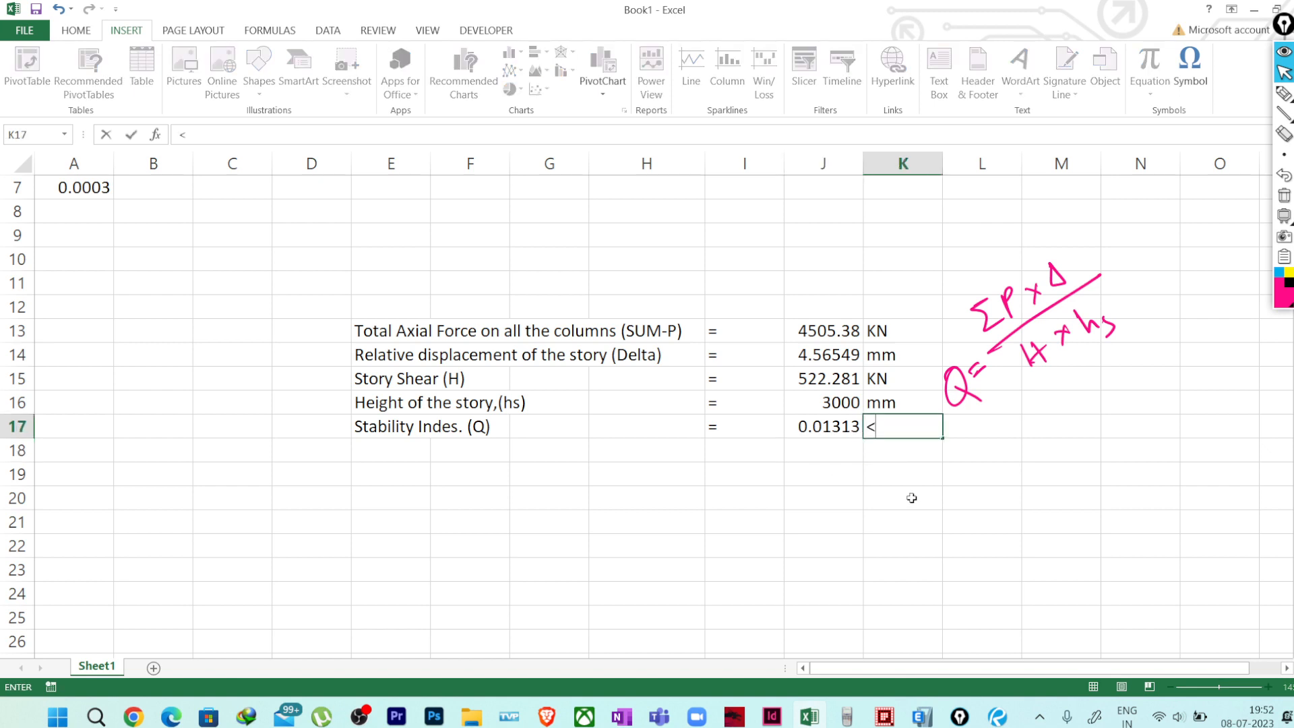
type("0.004")
key("Return")
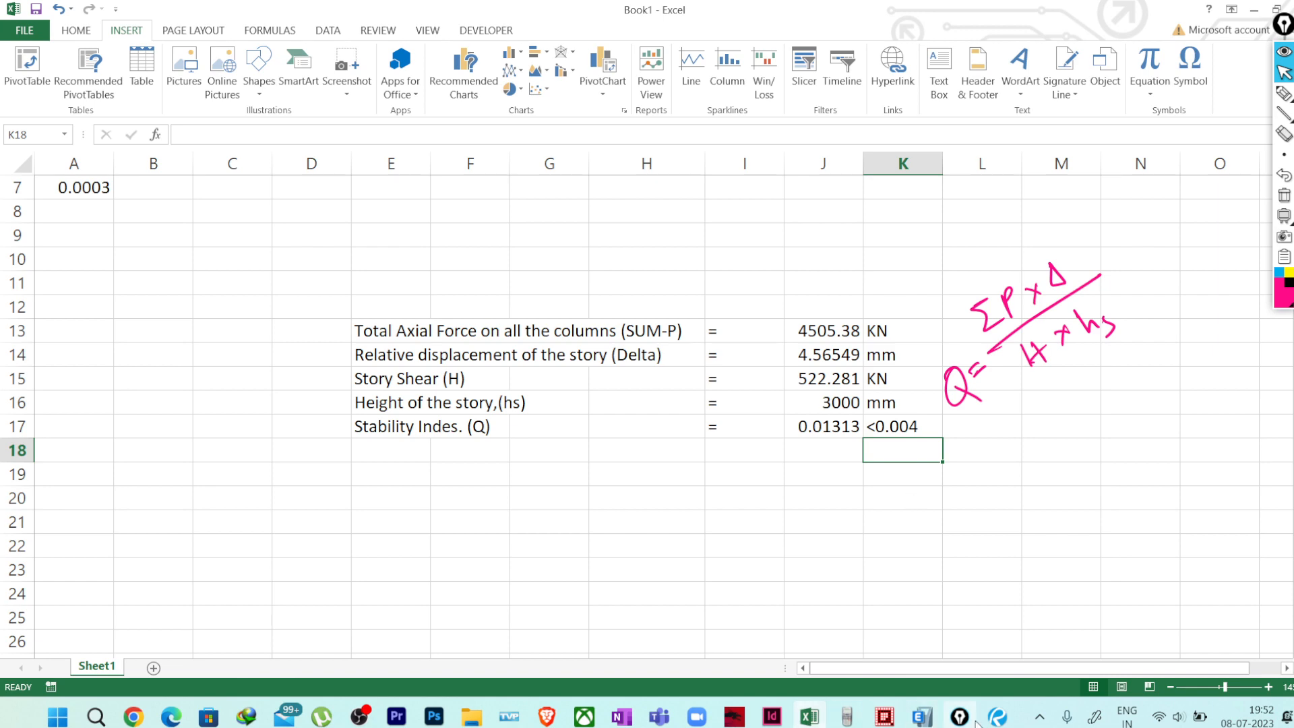
Check the stability index limit in the IS 456 PDF in Revu, then return to Excel and correct K17 to "<0.04"
left_click(997, 716)
scroll(782, 579, "down", 5)
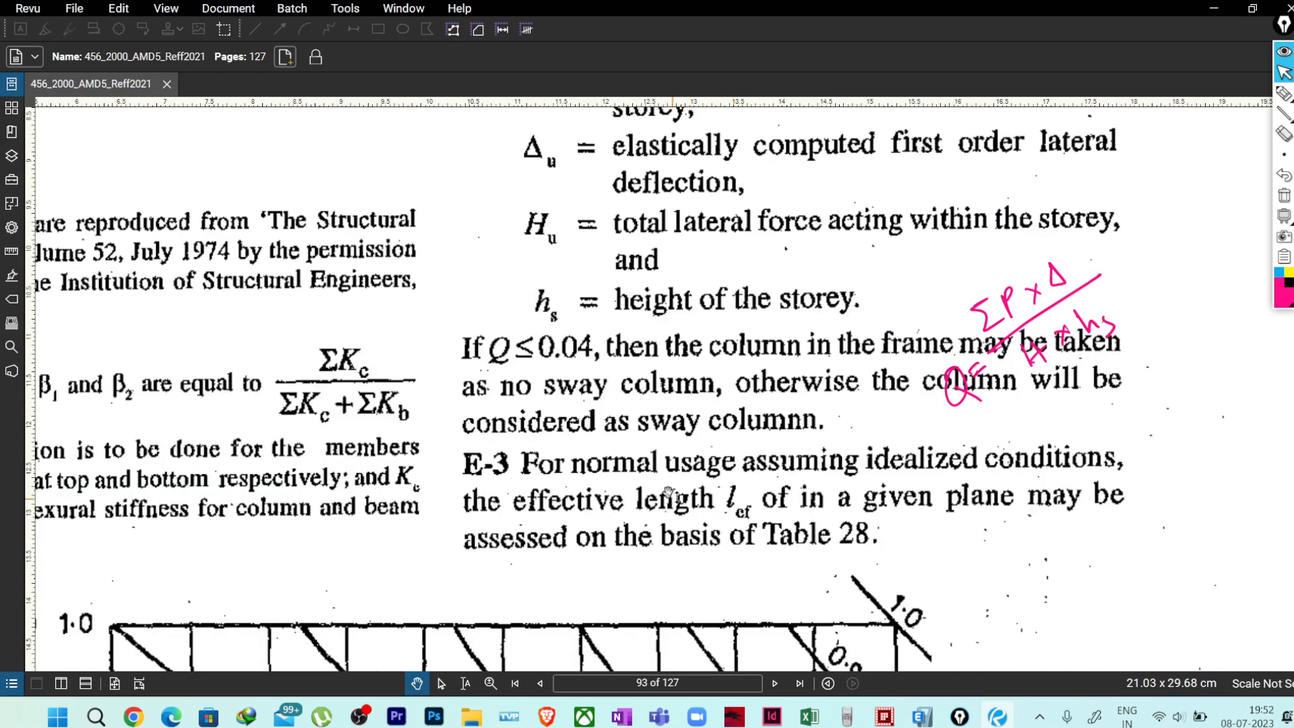
left_click(1214, 8)
left_click(926, 424)
double_click(910, 427)
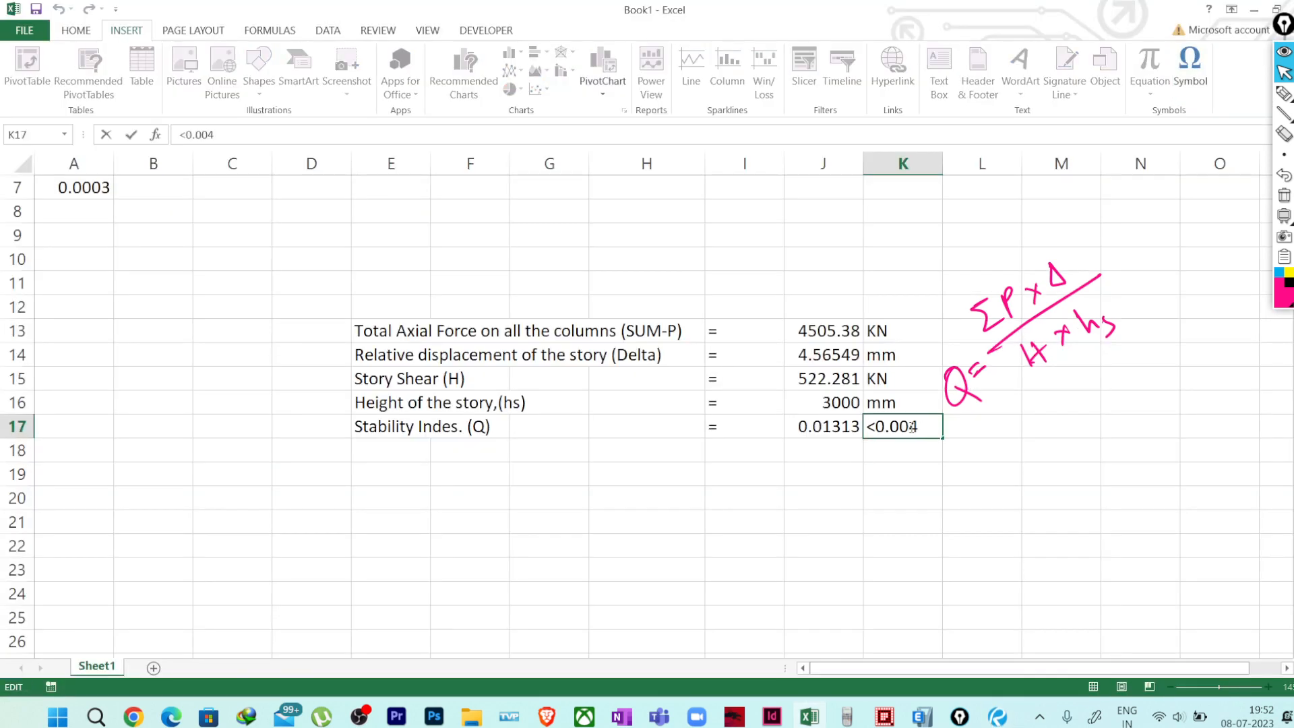
key("BackSpace")
key("Return")
Enter the classification "No SWAY" in L17
left_click(972, 421)
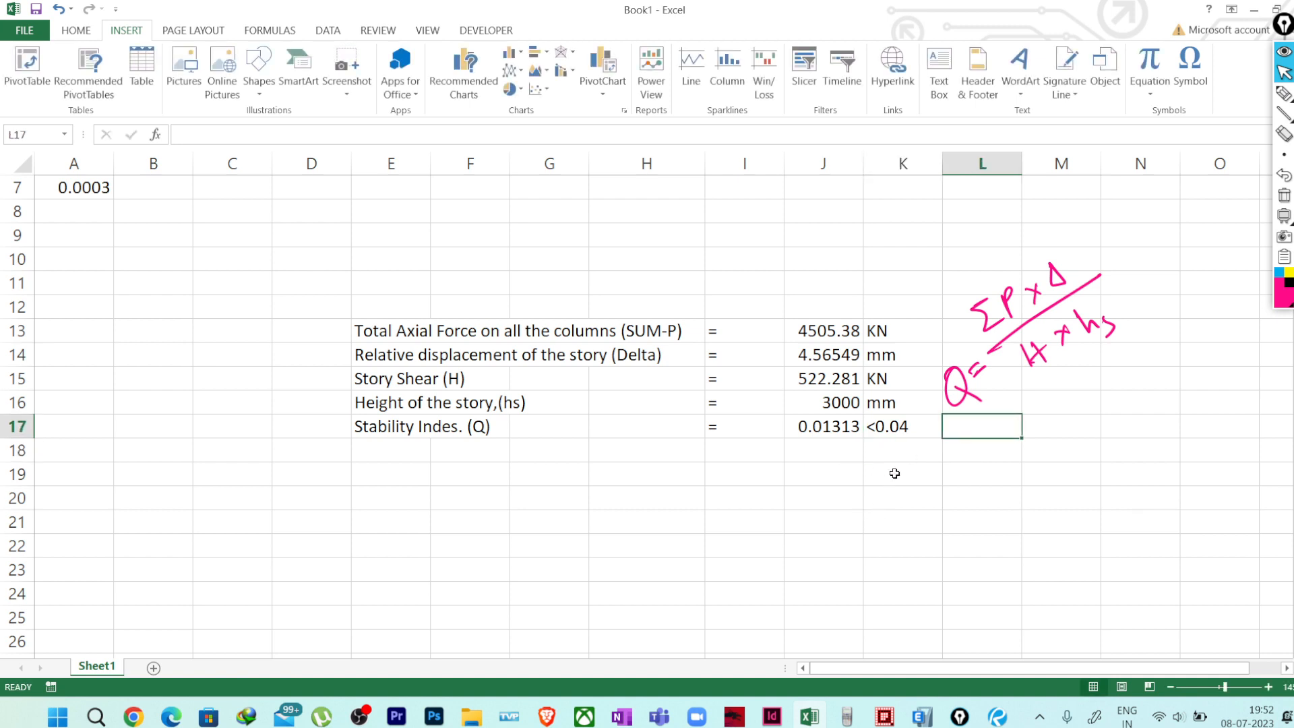
type("No SWAY")
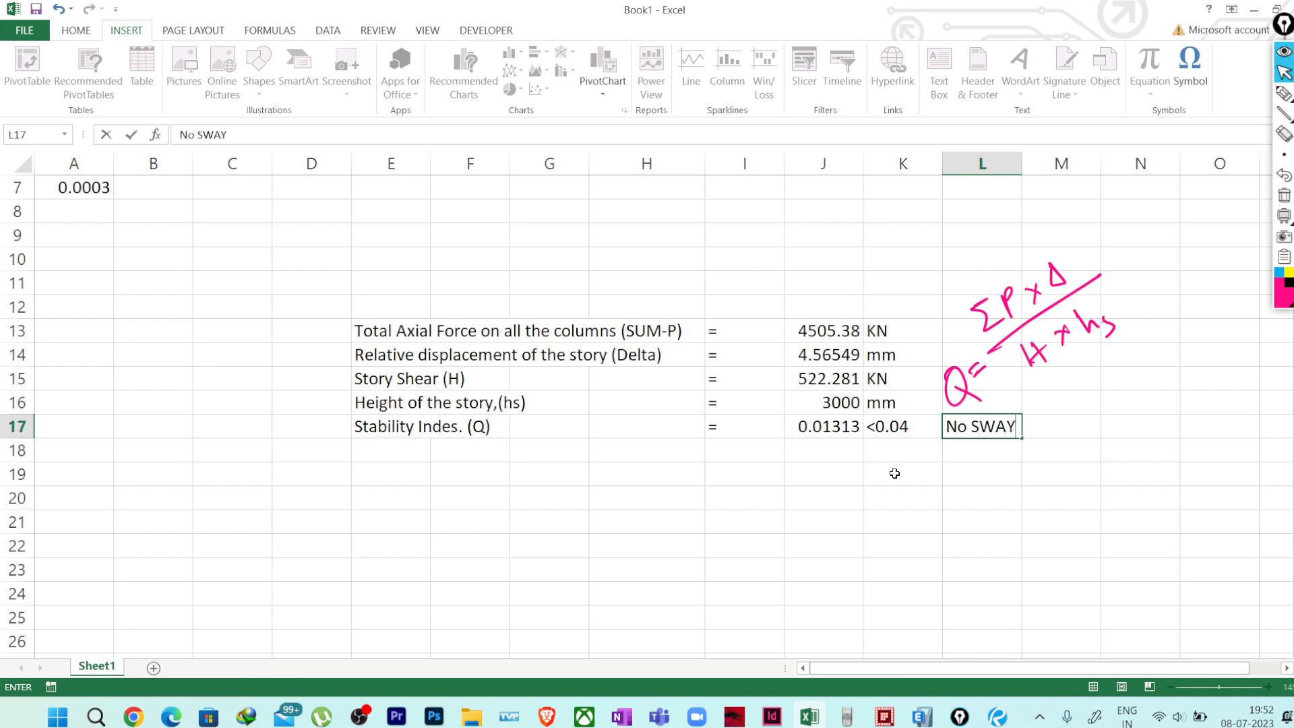
key("Return")
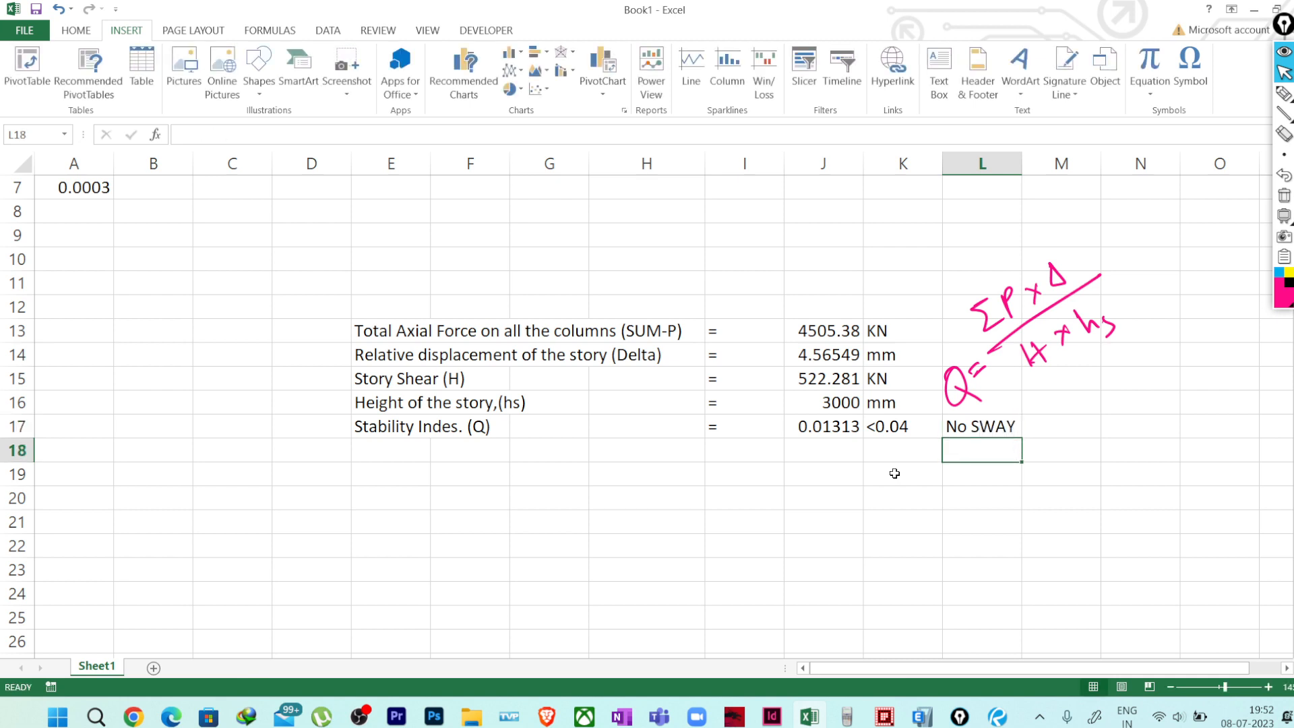
Capitalize the classification text in L17 so that it reads "NO SWAY"
left_click(964, 425)
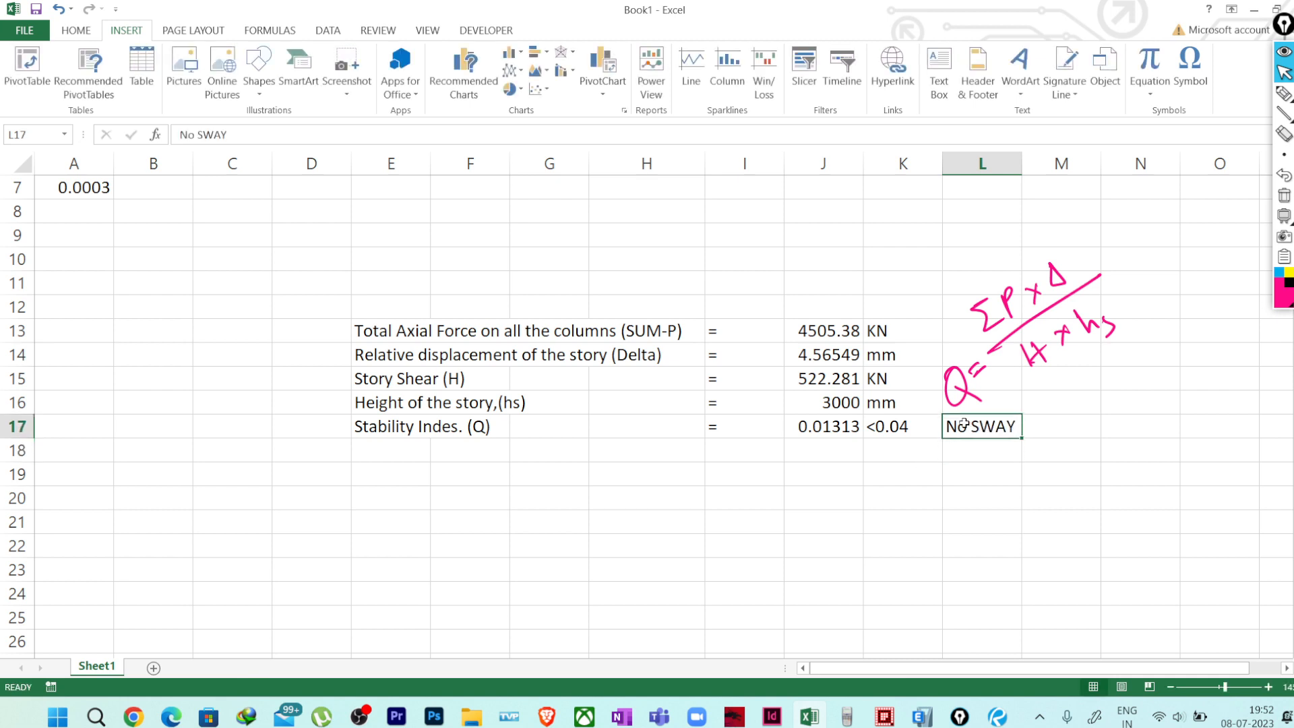
double_click(968, 425)
left_click_drag(967, 426, 956, 426)
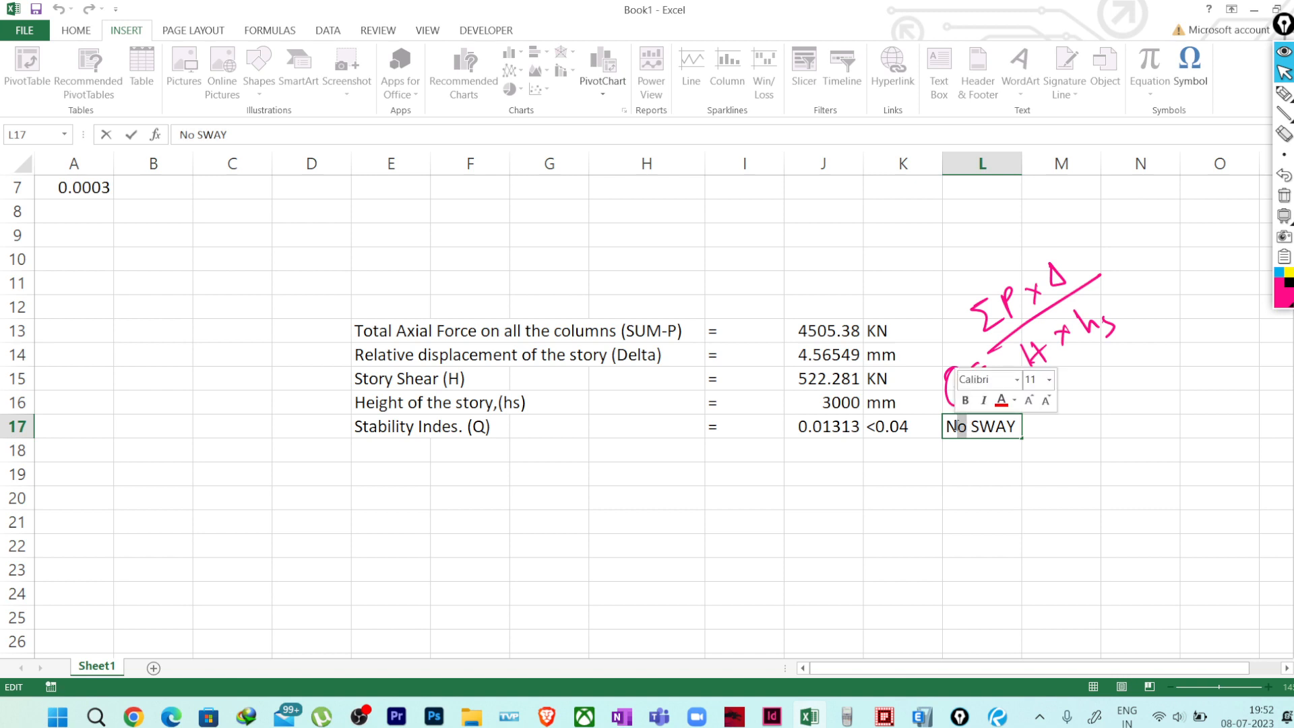
type("0")
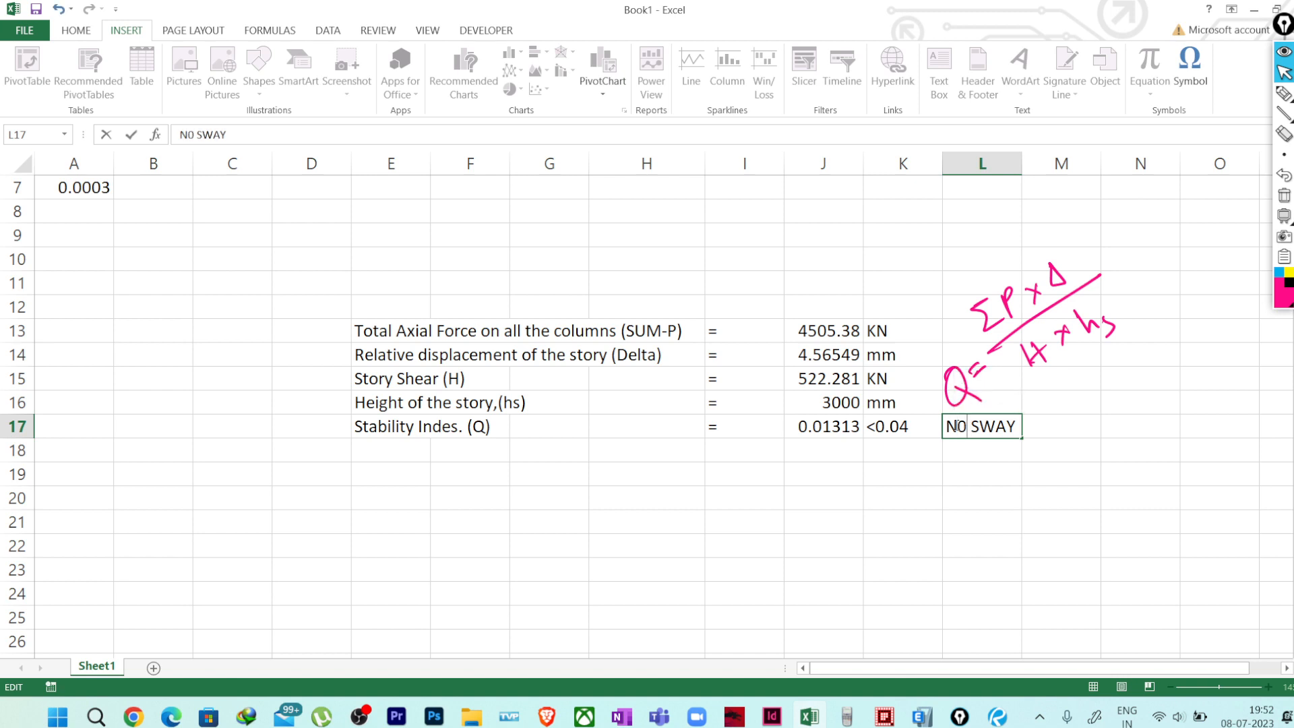
key("BackSpace")
type("O")
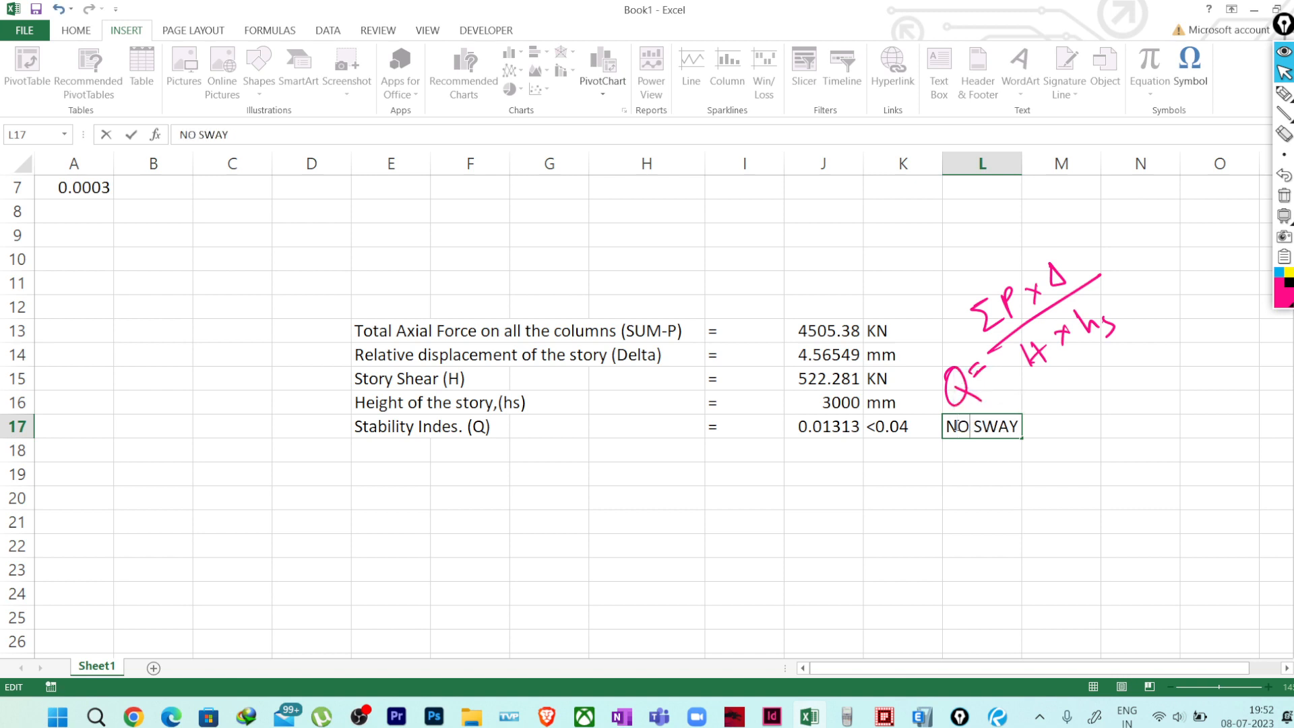
key("Return")
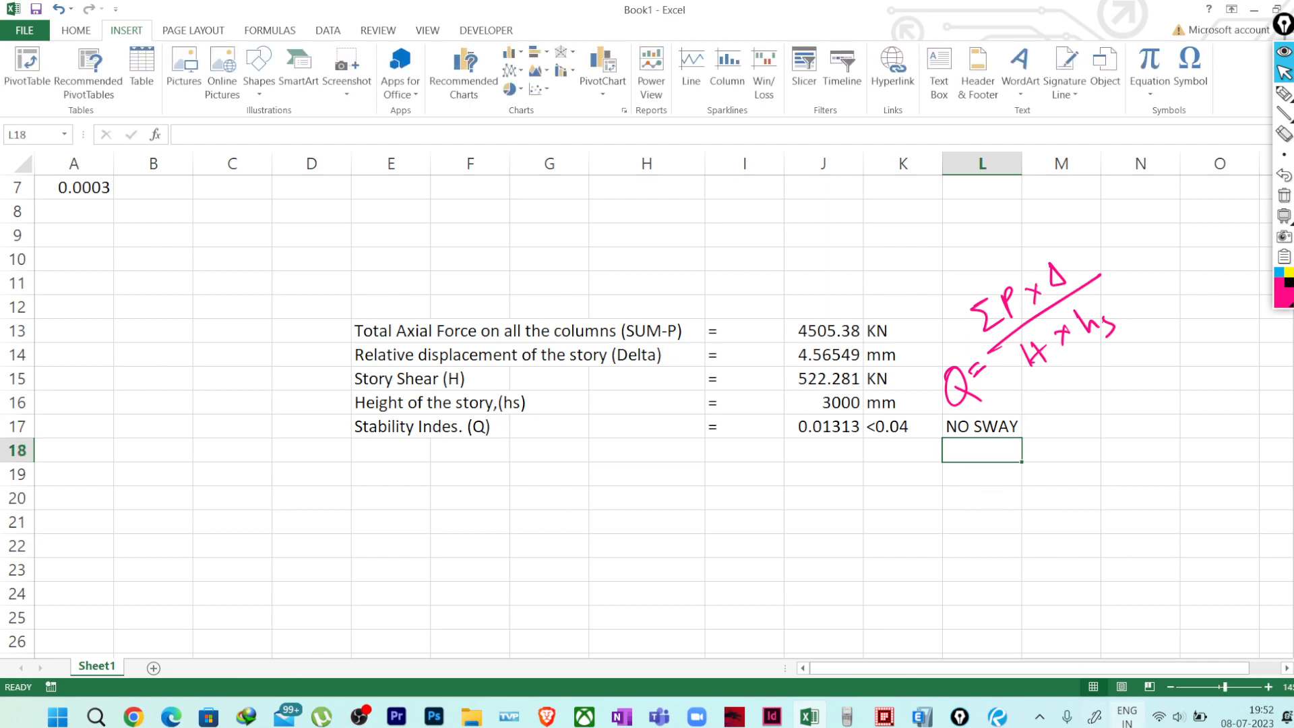
Switch to the IS 456 PDF in Revu and examine the Fig. 26 and Fig. 27 effective length charts and Annex E text
left_click(997, 716)
scroll(825, 512, "down", 5)
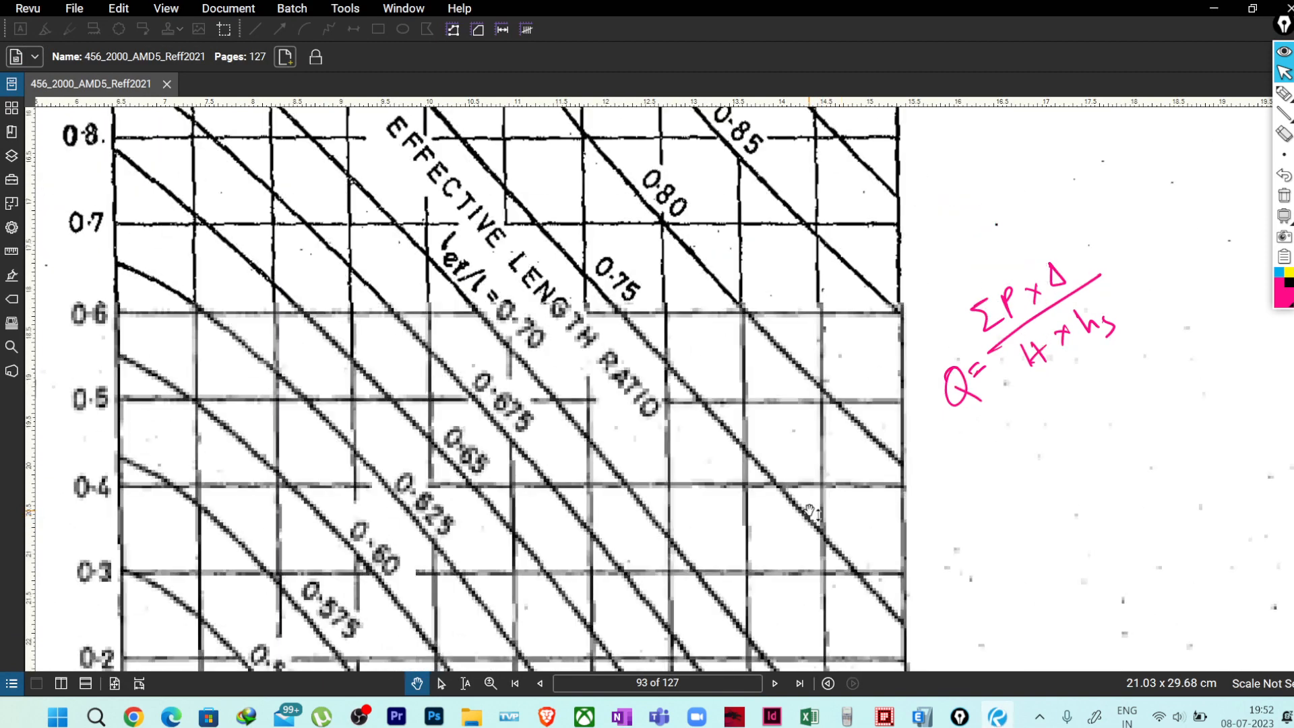
scroll(477, 640, "down", 3, "ctrl")
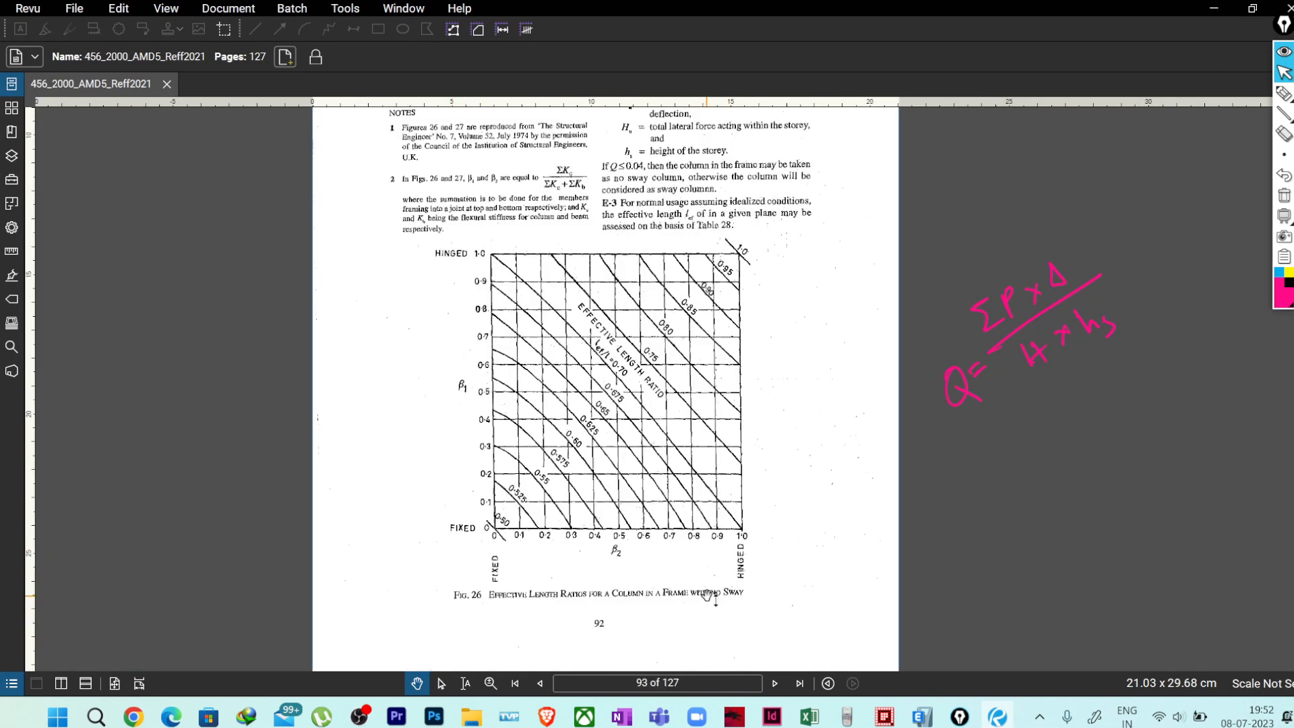
scroll(680, 196, "down", 6)
scroll(662, 237, "up", 3)
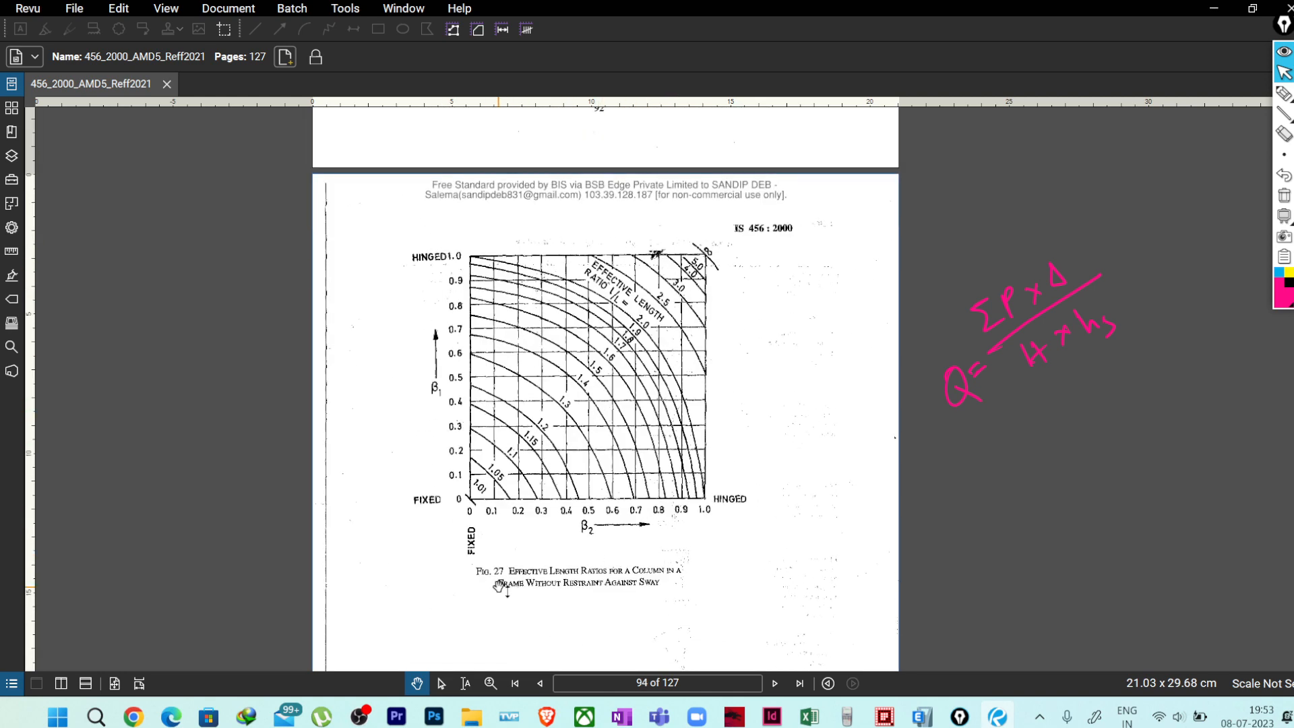
scroll(506, 588, "up", 15)
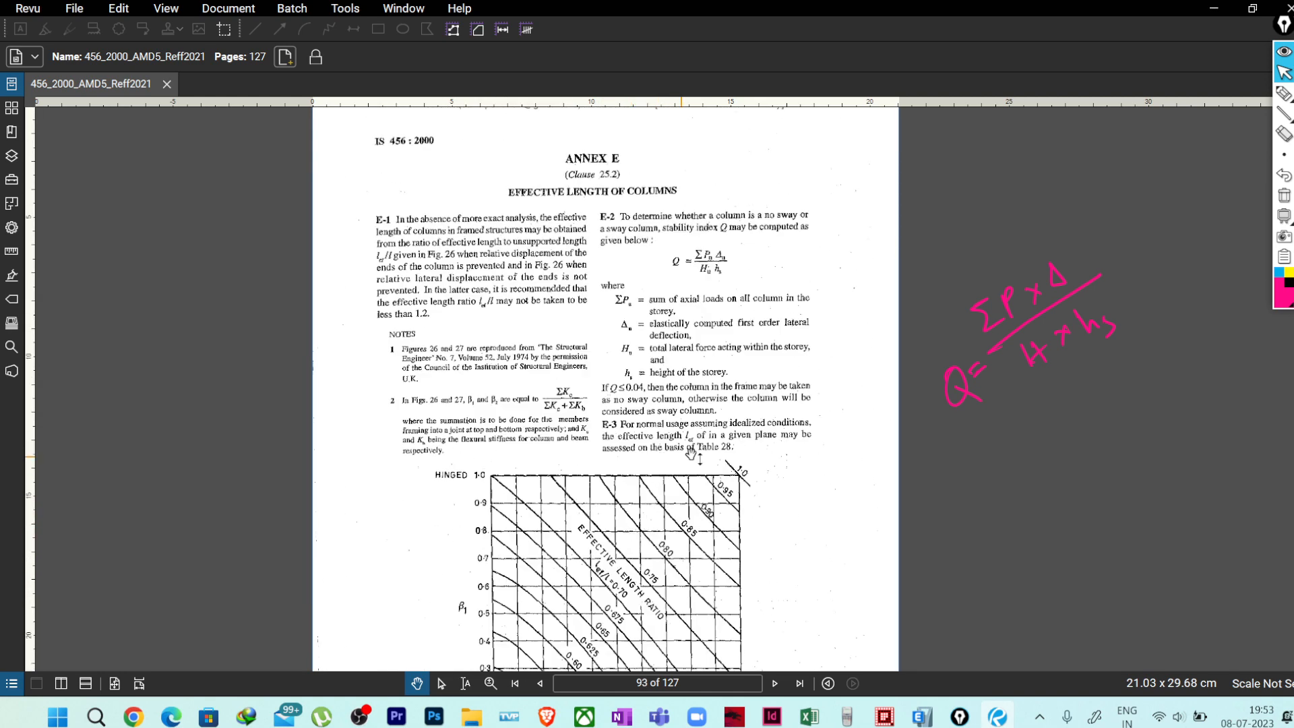
Return to the Excel sheet and check the stability index calculation in J17
left_click(1208, 9)
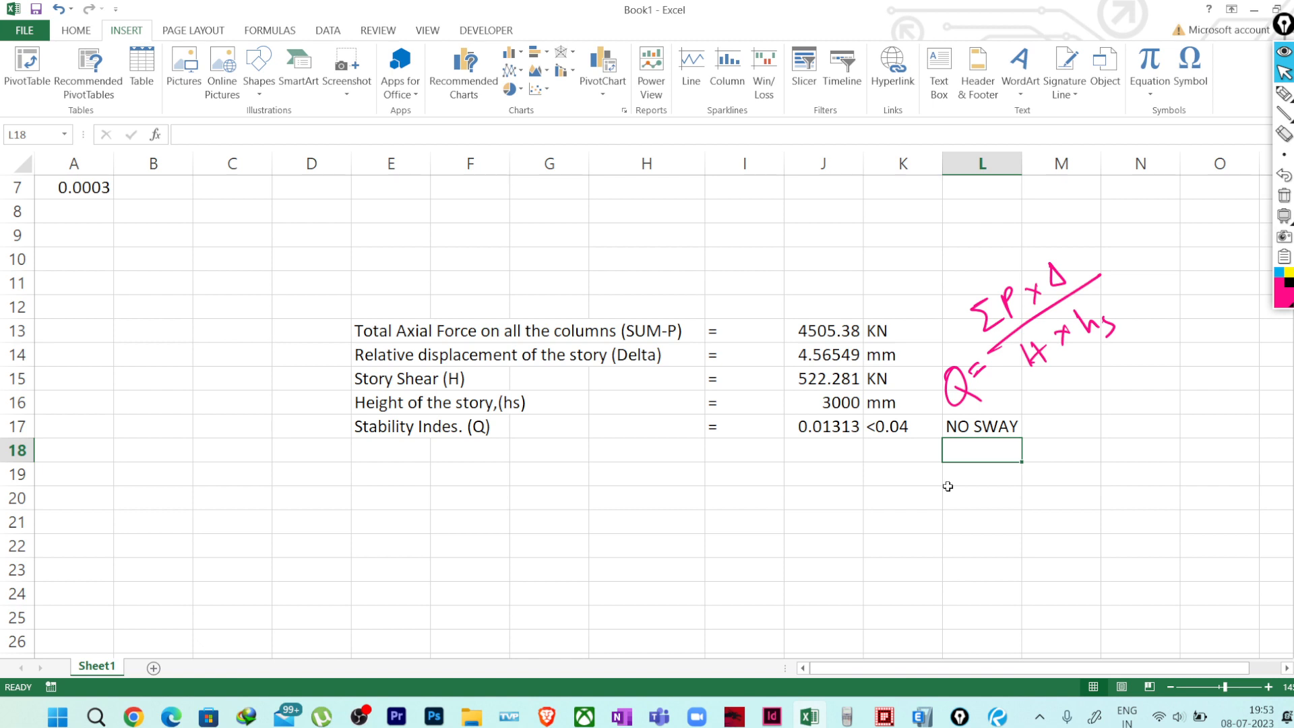
left_click(833, 425)
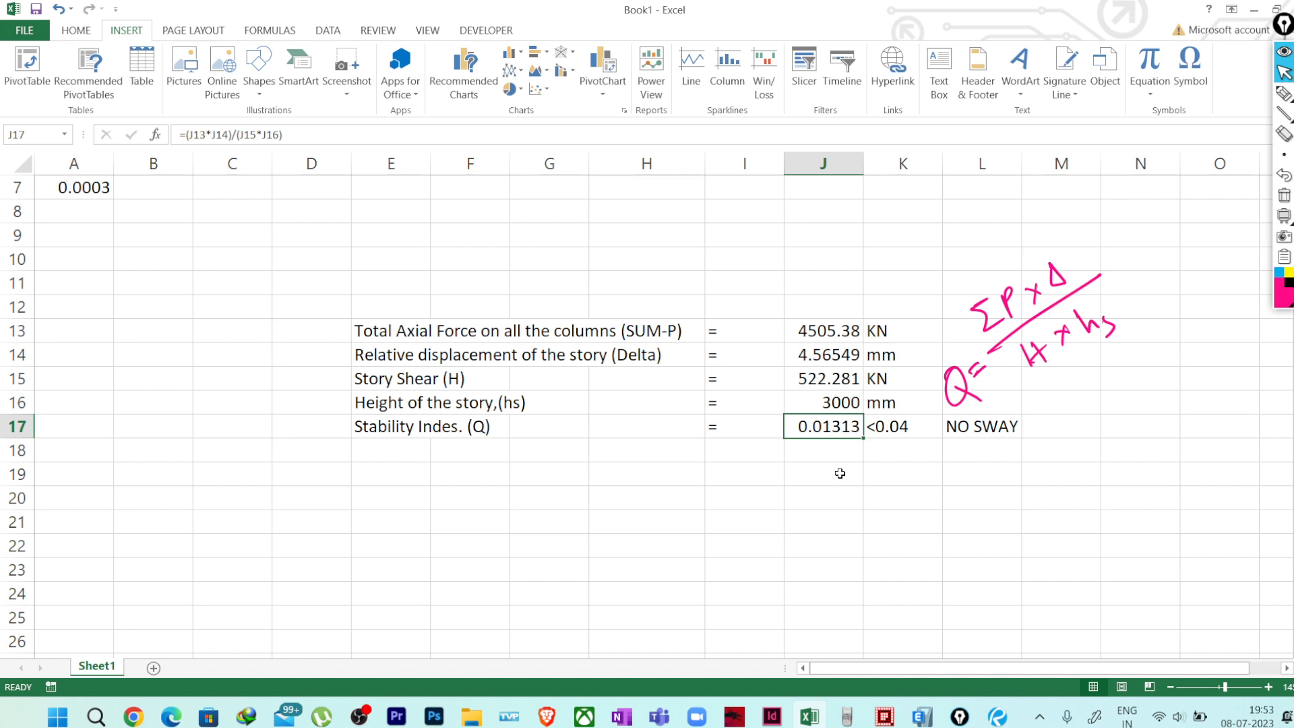
Switch to ETABS, clear the handwritten formula, and display the Longitudinal Reinforcing design output on the elevation
left_click(922, 715)
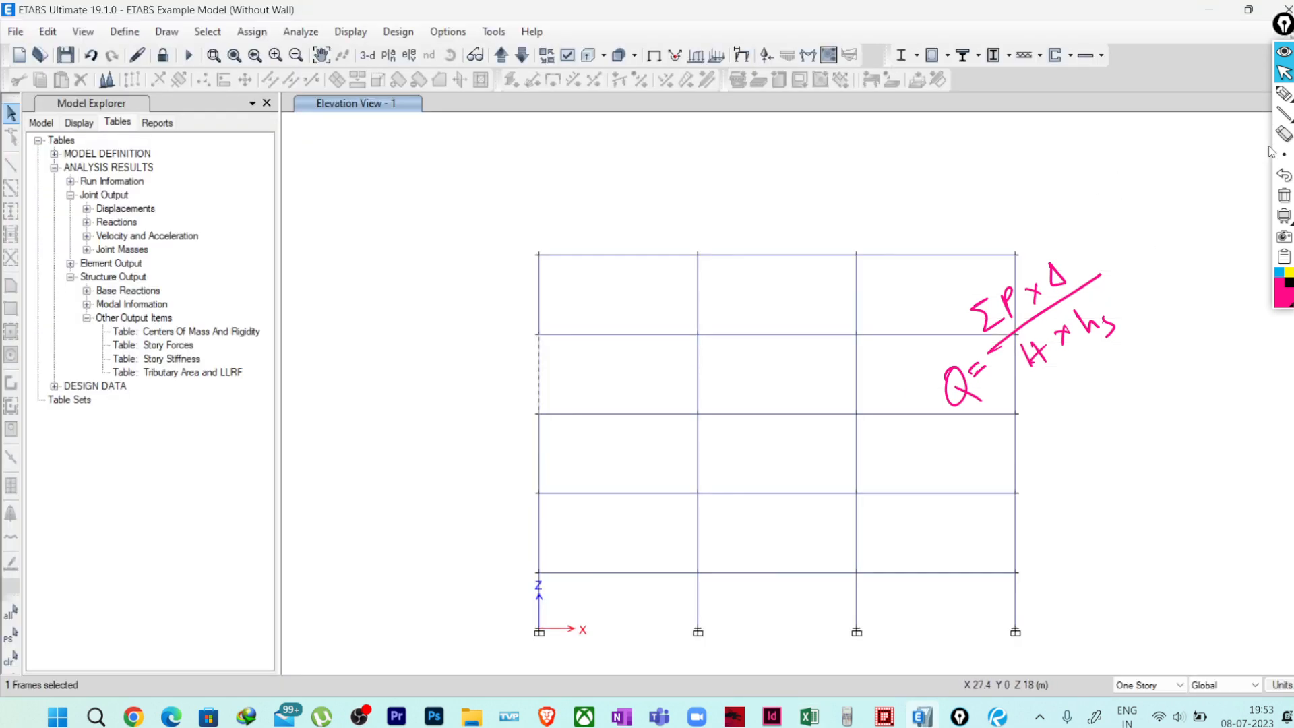
left_click(1284, 195)
left_click(948, 55)
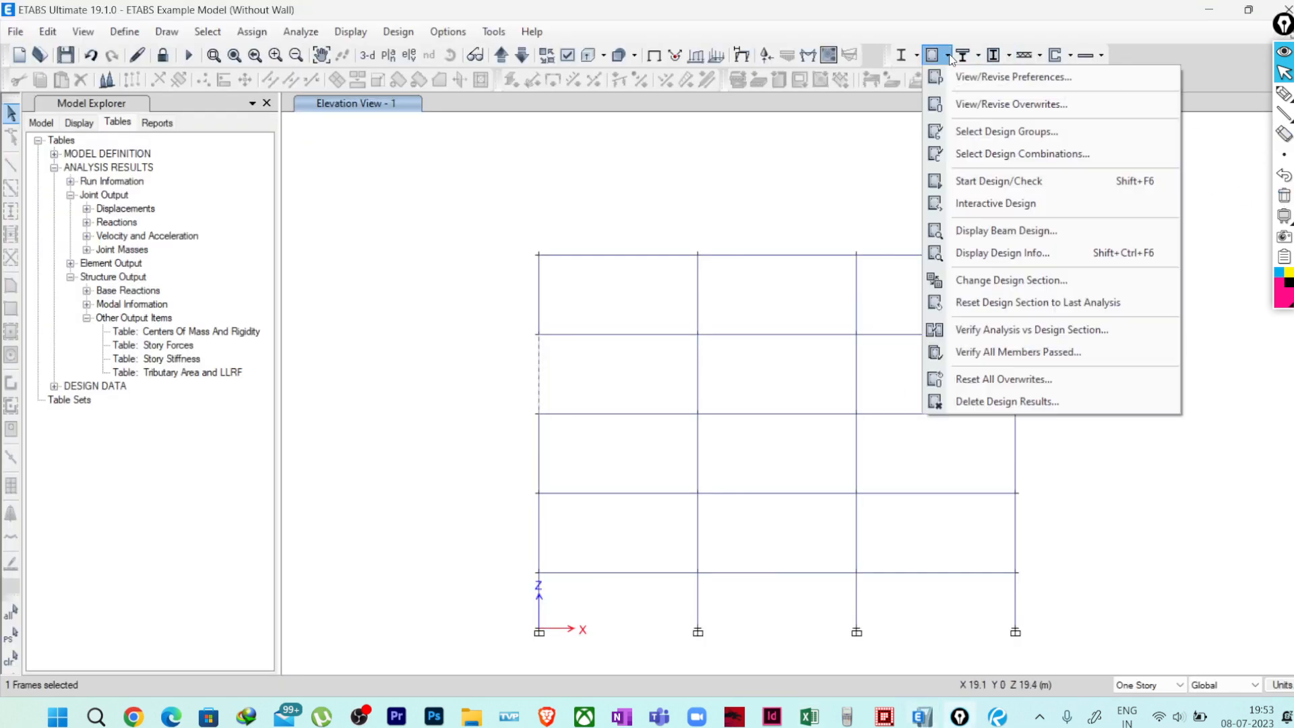
left_click(1045, 260)
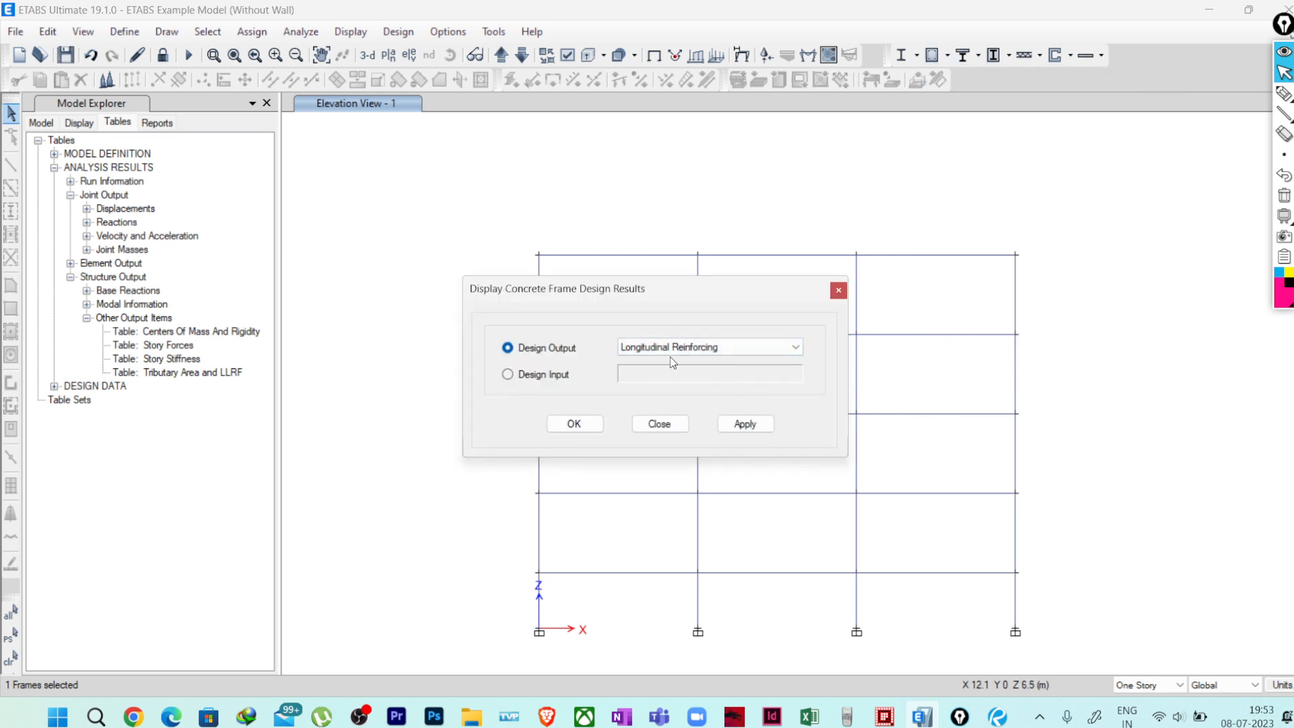
left_click(745, 423)
left_click(659, 424)
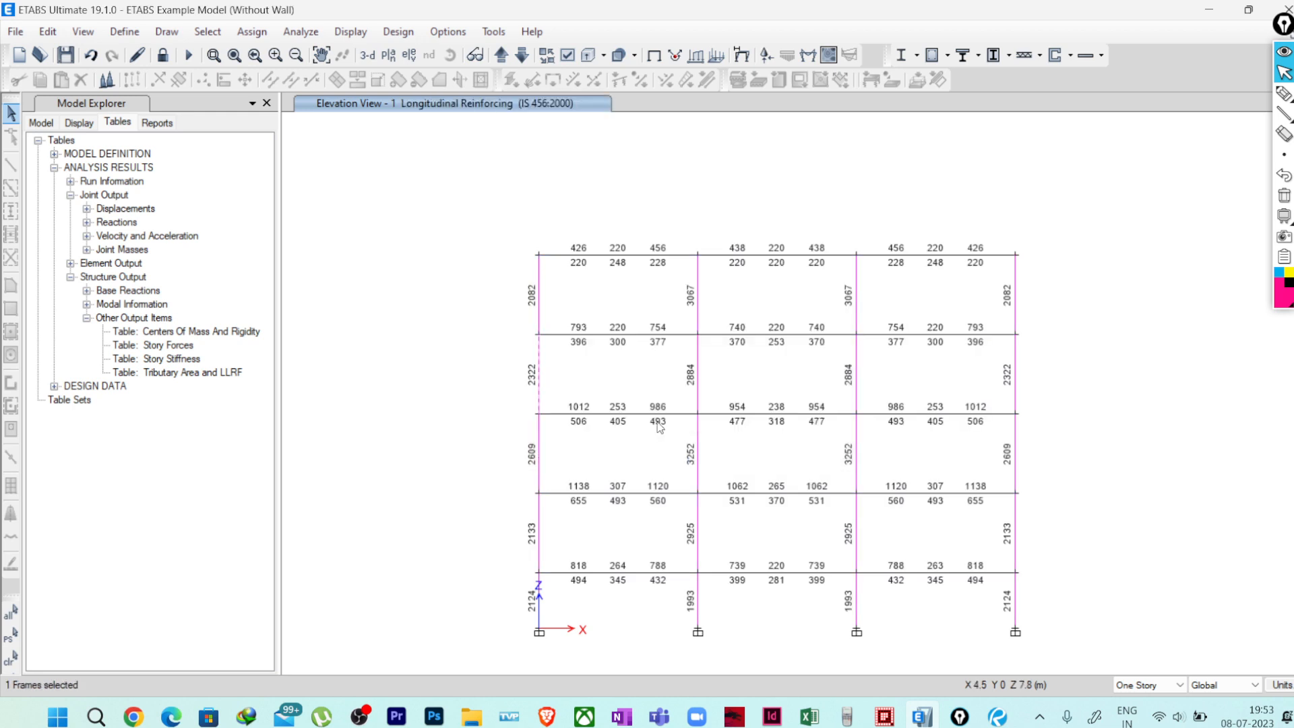
Open the concrete design details of Story4 column C1 for combo 2006 at station 0
right_click(539, 375)
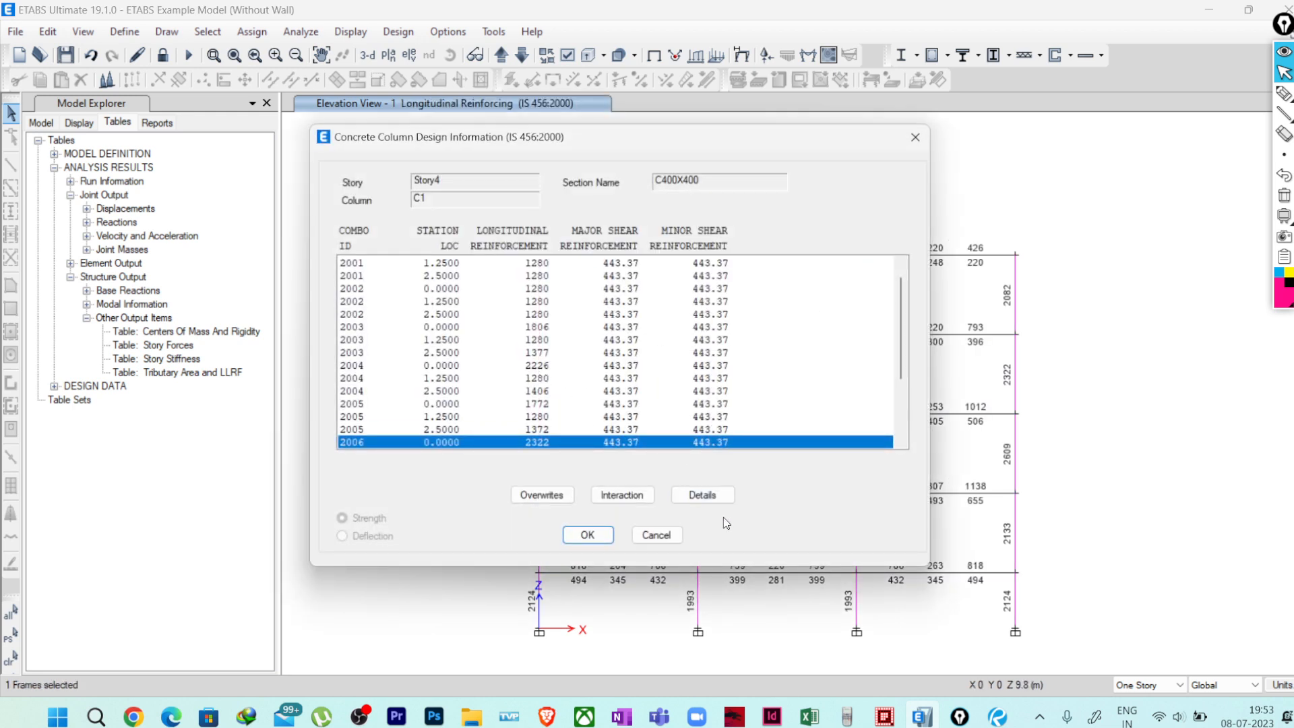
scroll(665, 360, "down", 1)
scroll(668, 358, "down", 2)
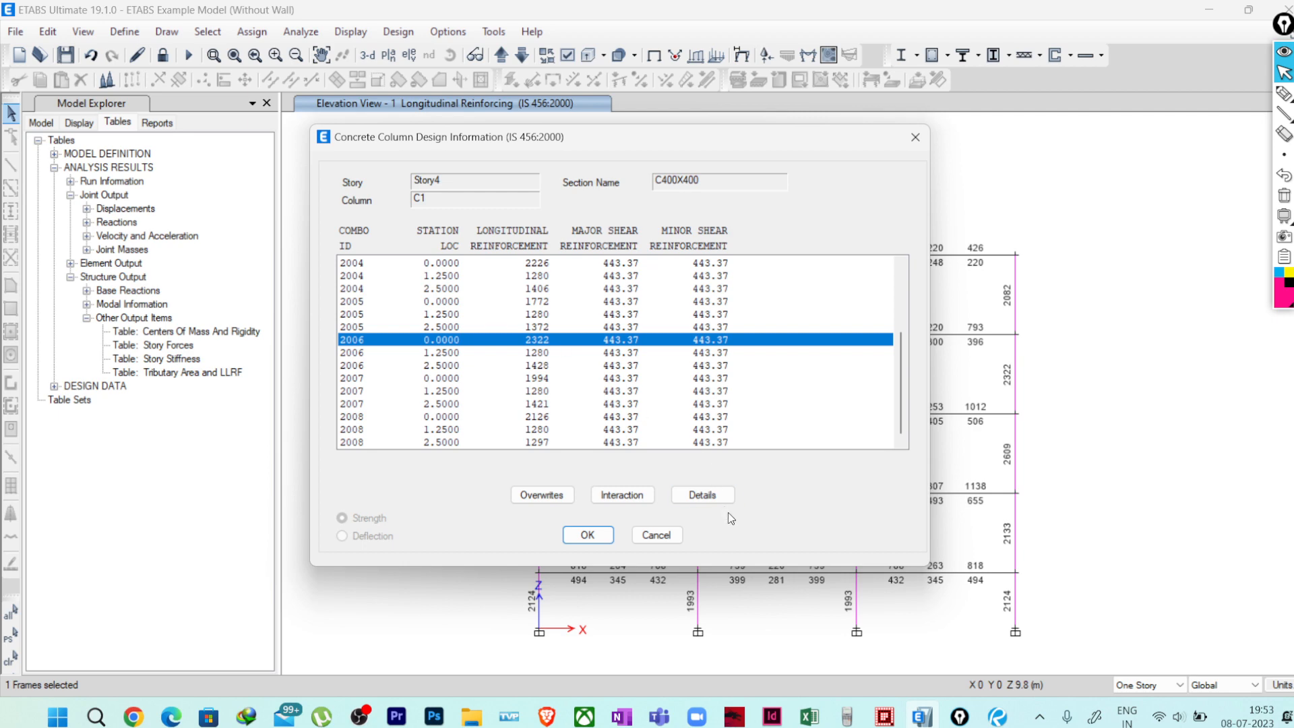
left_click(703, 495)
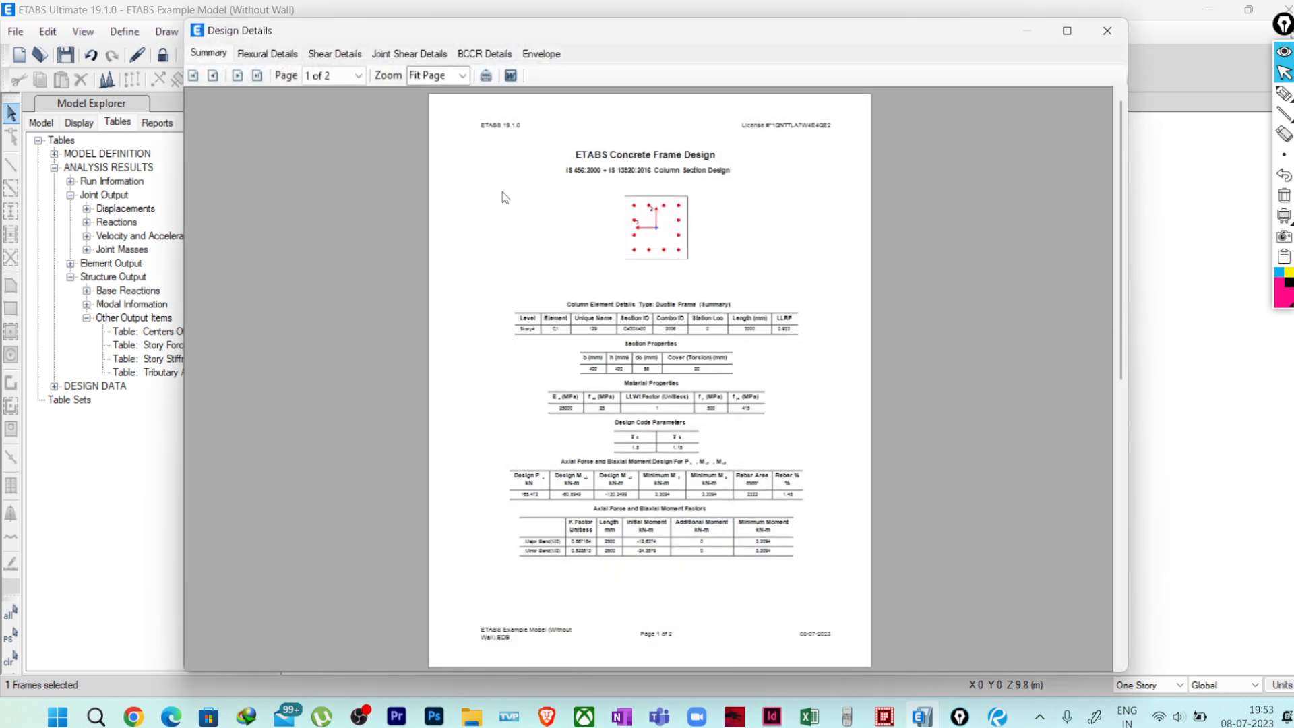
Examine the Effective Length Factors (IS 25.2, Annex E) table in the column's flexural details
left_click(276, 53)
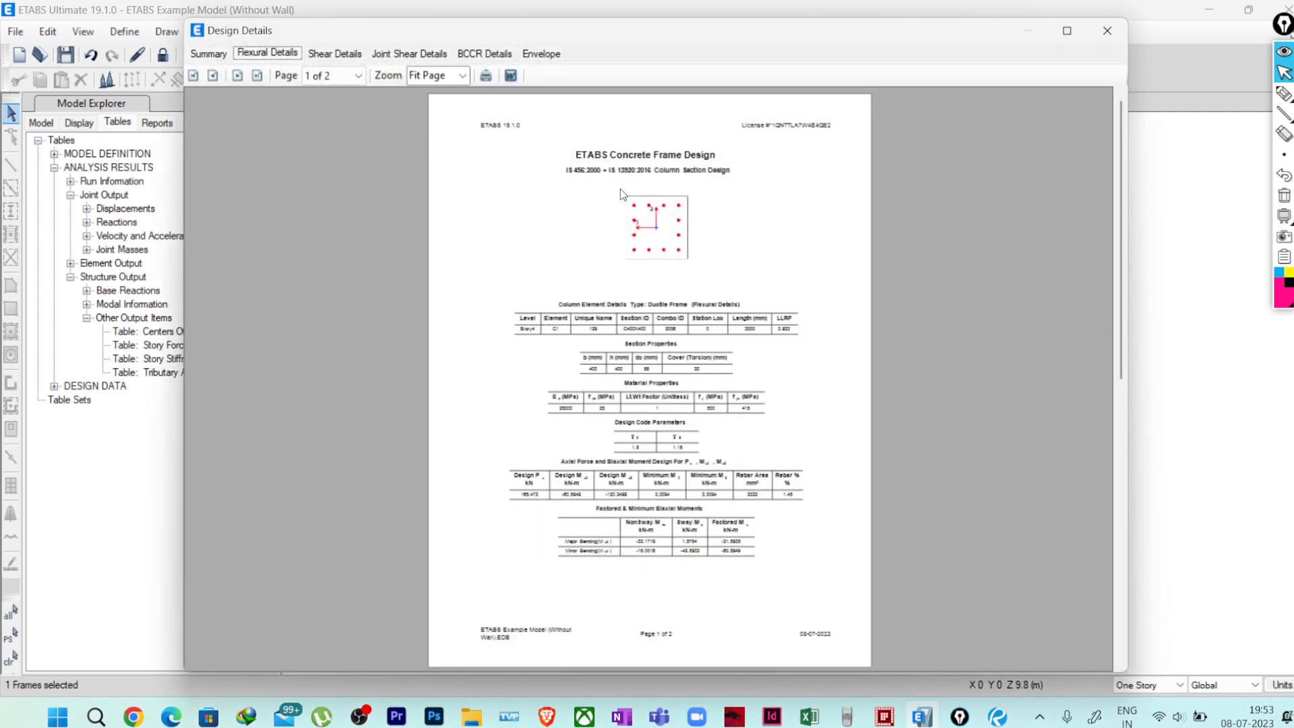
scroll(593, 313, "up", 2, "ctrl")
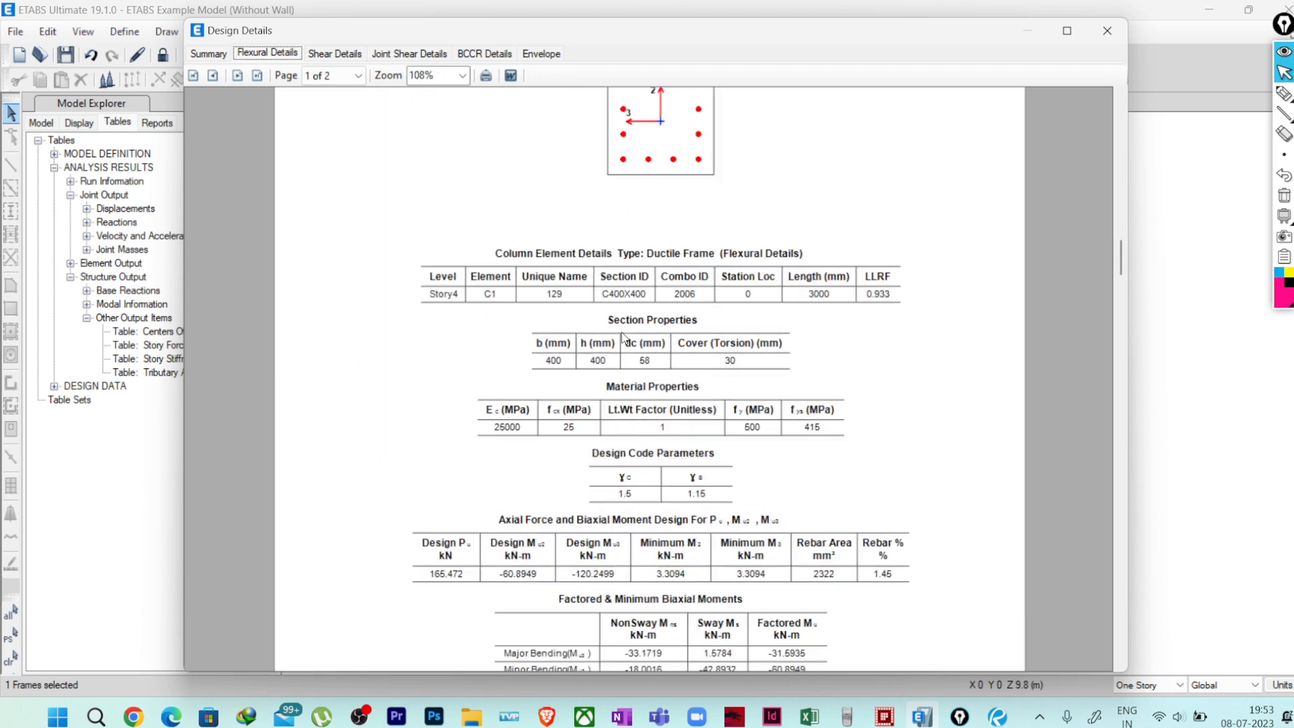
scroll(643, 319, "down", 5)
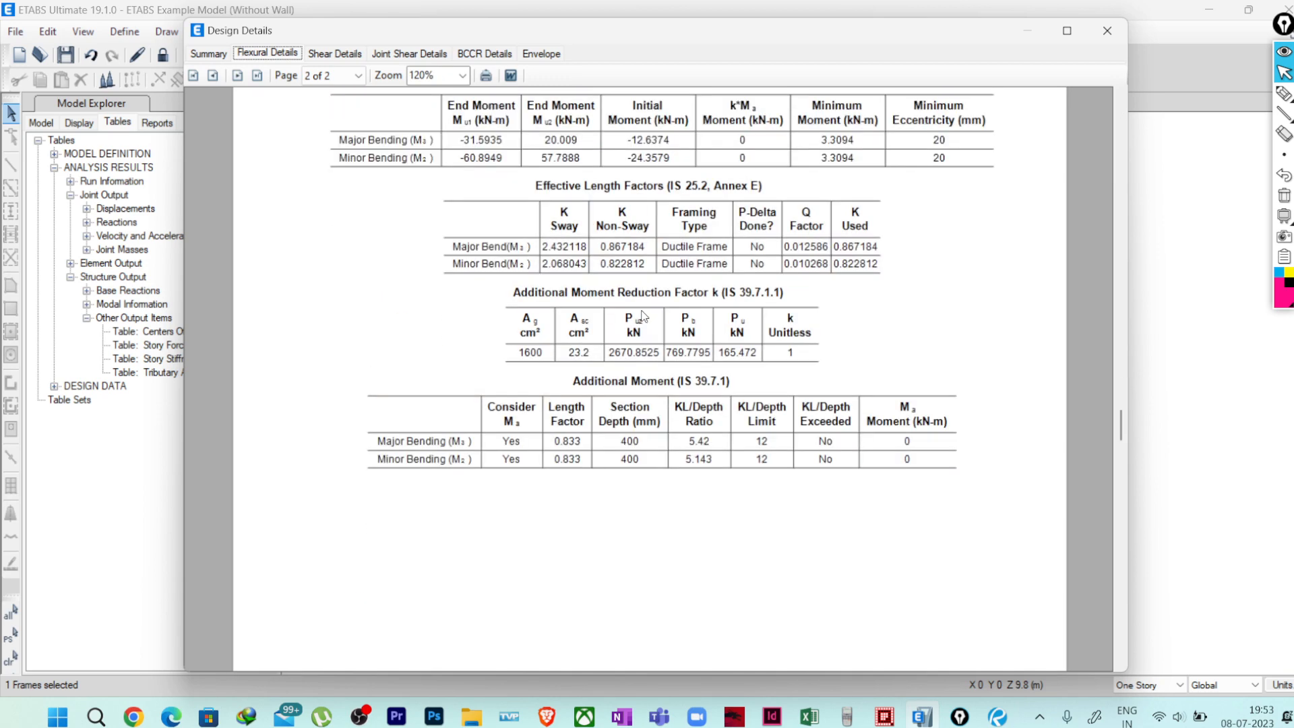
scroll(642, 317, "up", 2)
scroll(639, 403, "down", 2)
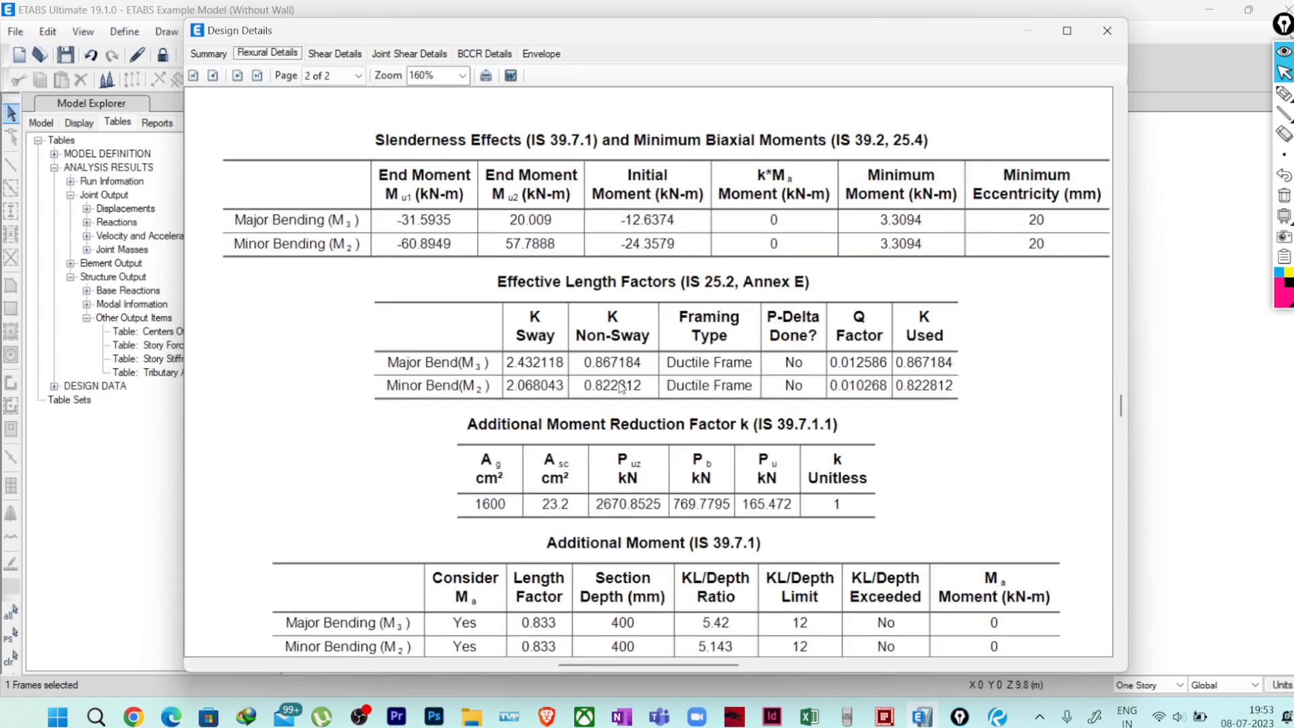
scroll(696, 291, "up", 4, "ctrl")
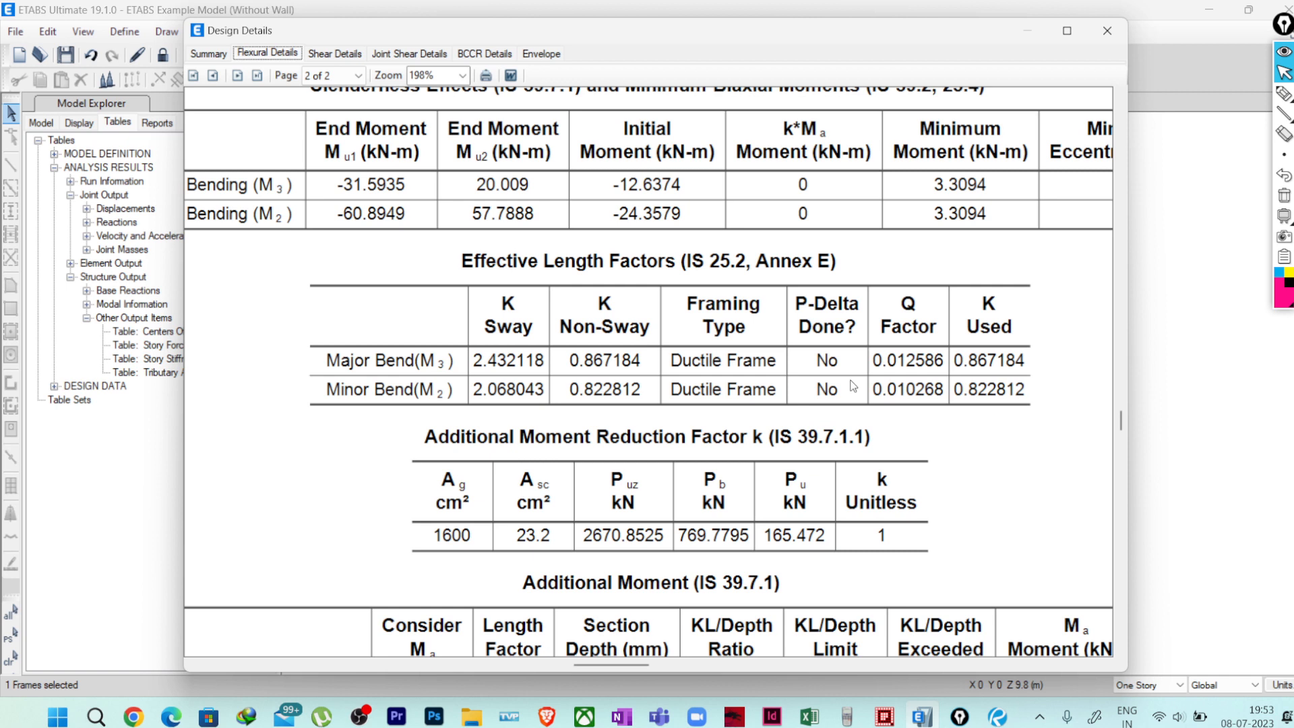
Circle the Major Bend(M3) label in the table with the annotation pen, and close the column design windows
left_click(1282, 94)
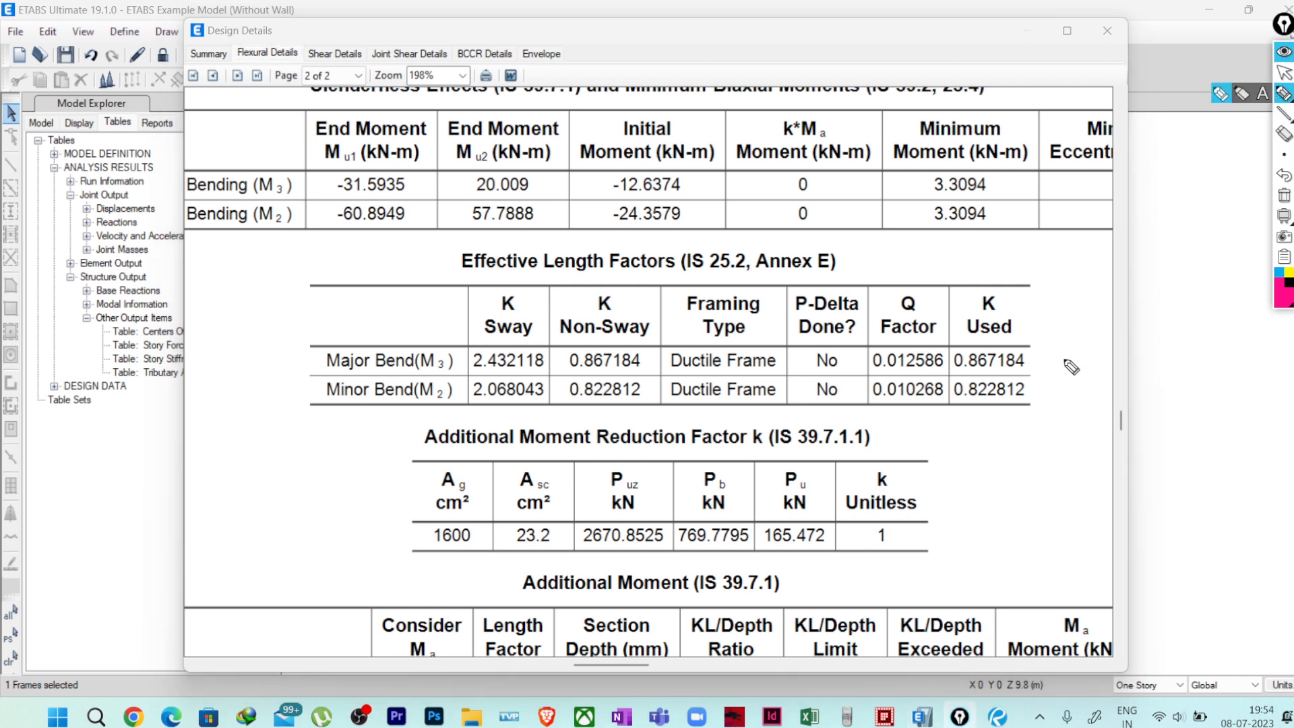
mouse_move(389, 339)
left_mouse_down()
mouse_move(347, 345)
mouse_move(421, 389)
mouse_move(392, 342)
mouse_move(348, 342)
left_mouse_up()
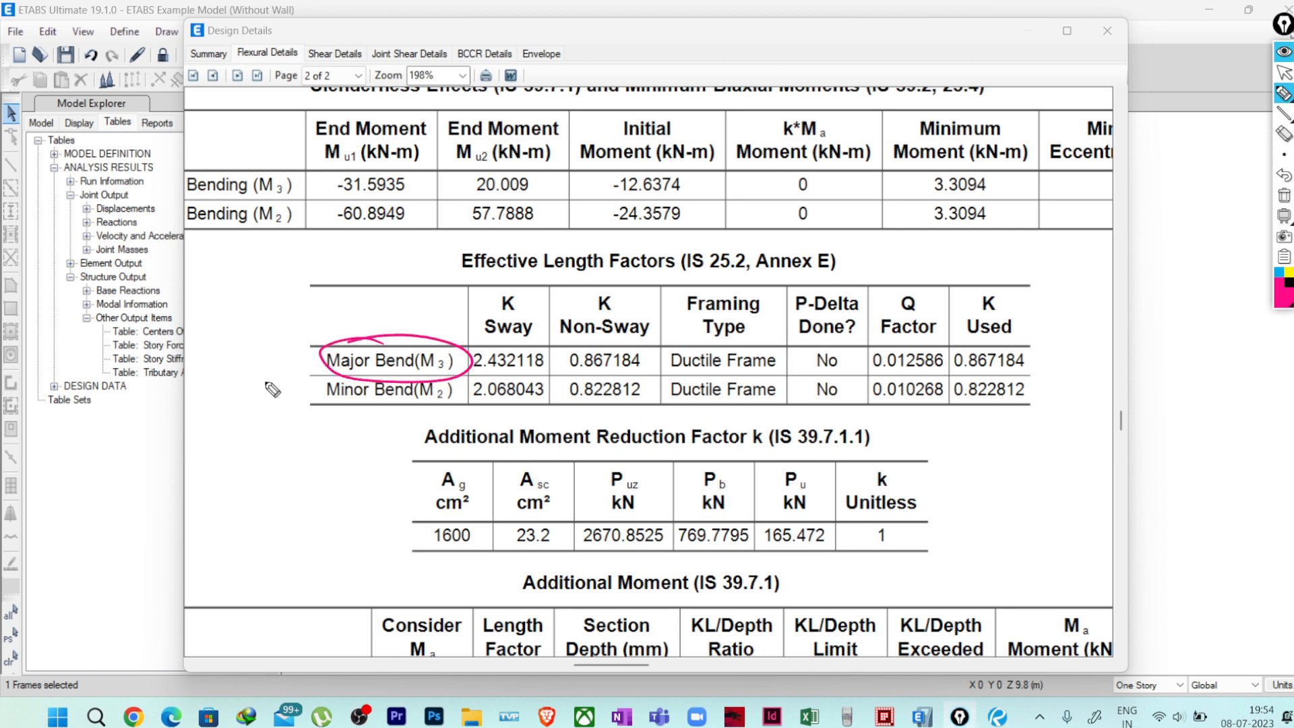
left_click(1283, 52)
left_click(1106, 30)
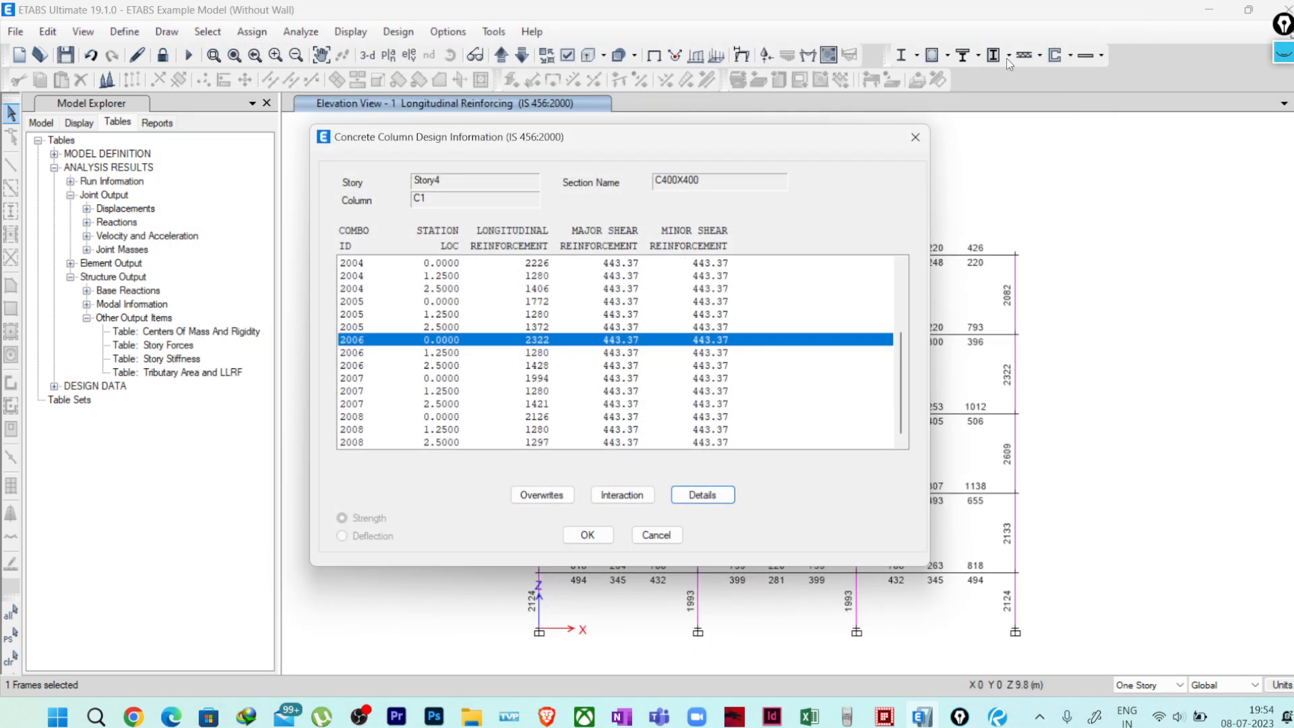
left_click(915, 137)
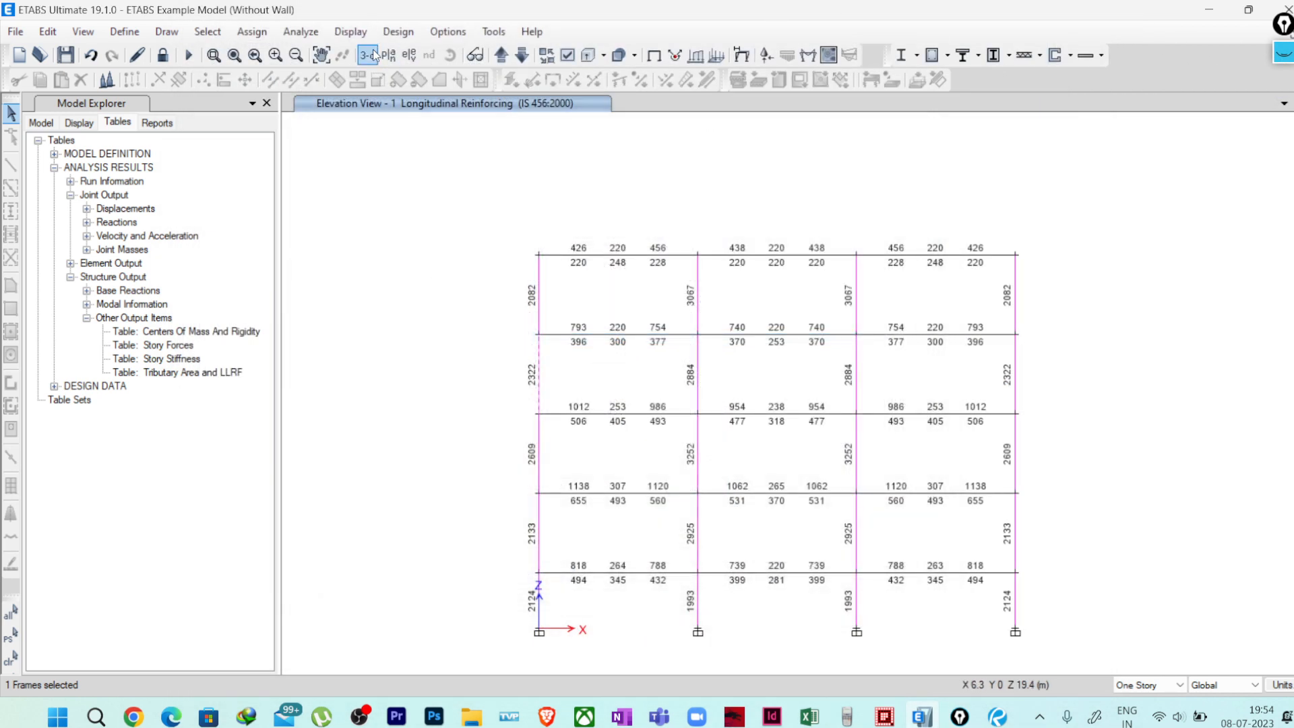
Show the 3-D view with extruded members and inspect the building's upper corner columns up close
left_click(367, 55)
left_click(653, 55)
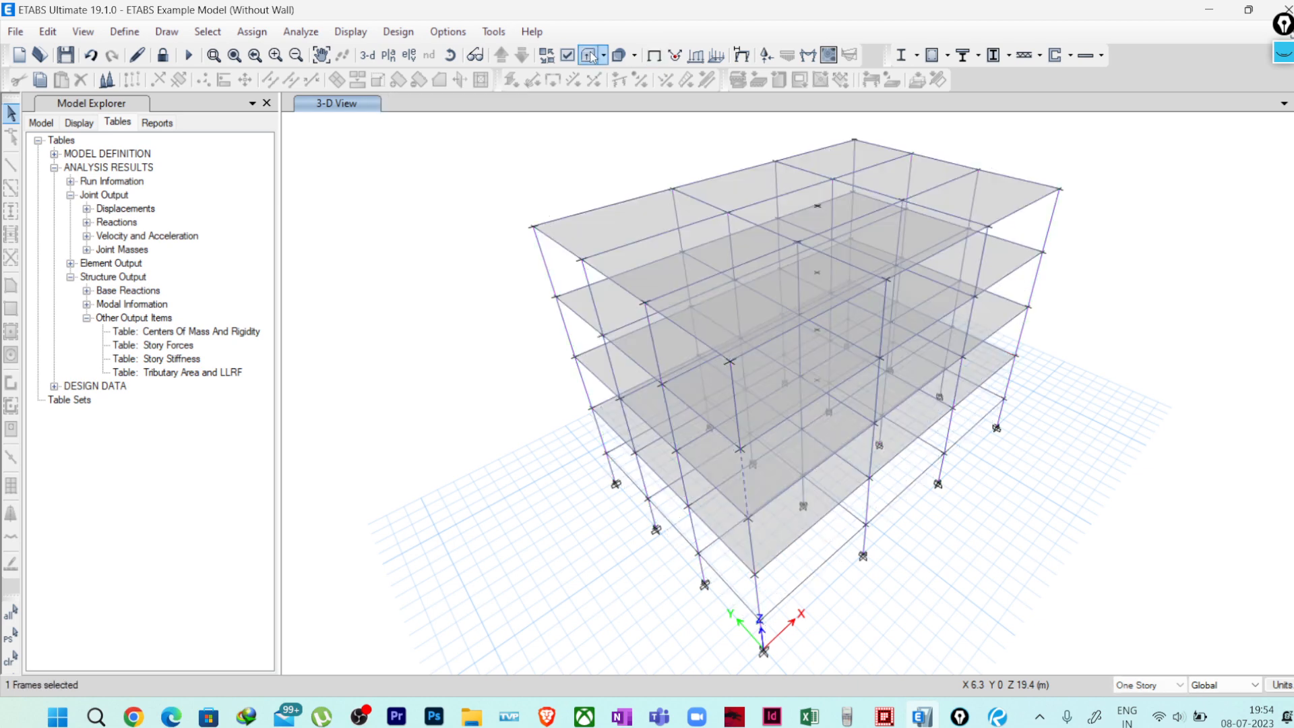
scroll(539, 288, "up", 5)
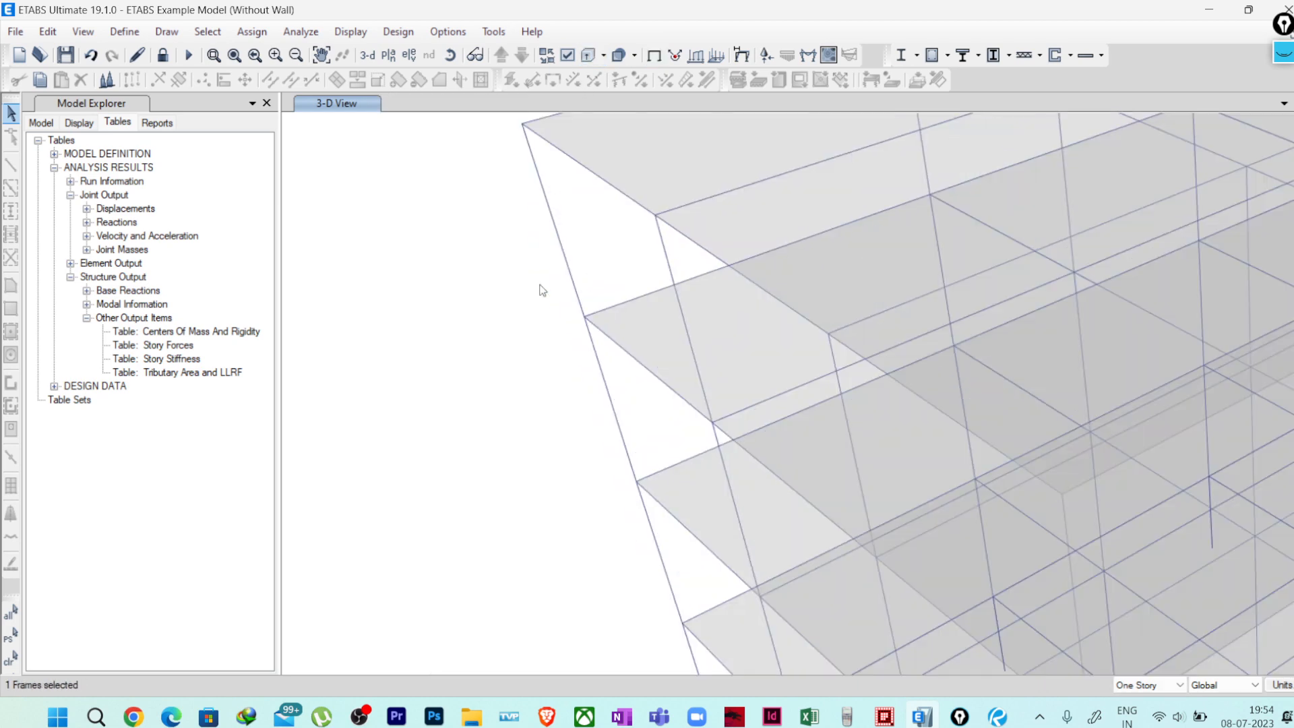
scroll(543, 290, "up", 3)
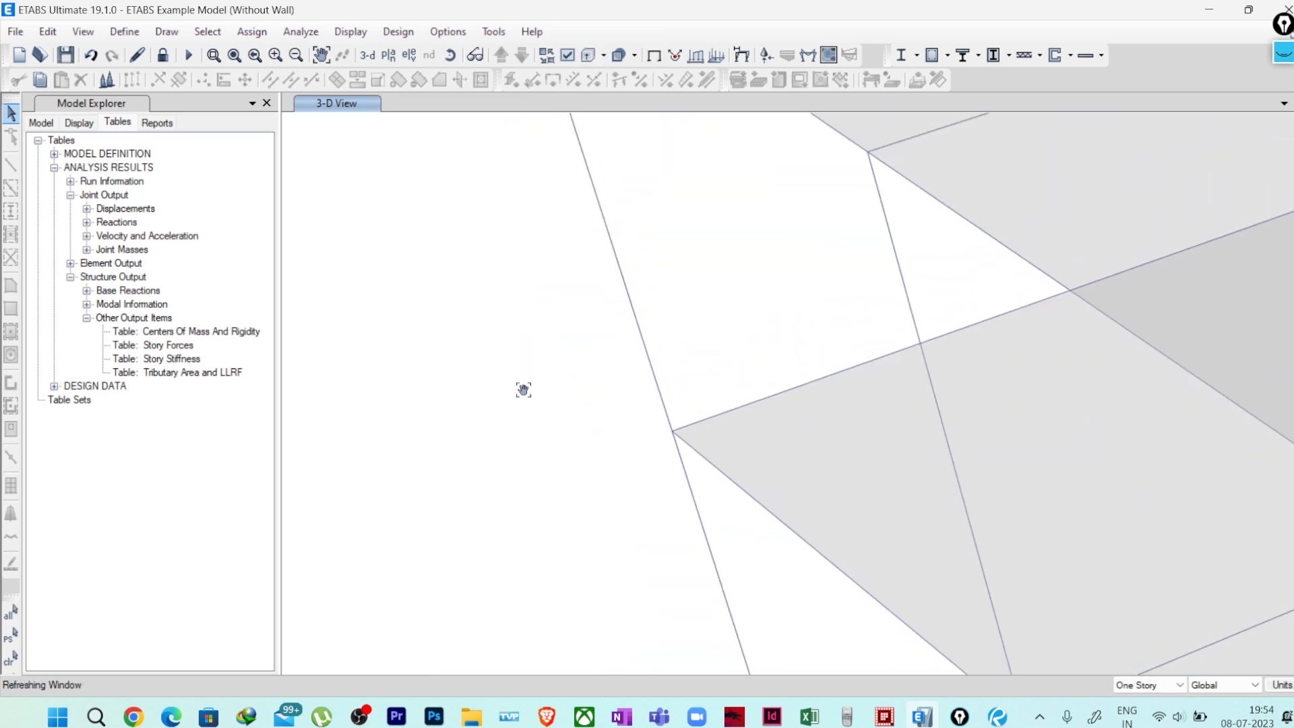
scroll(519, 391, "down", 3)
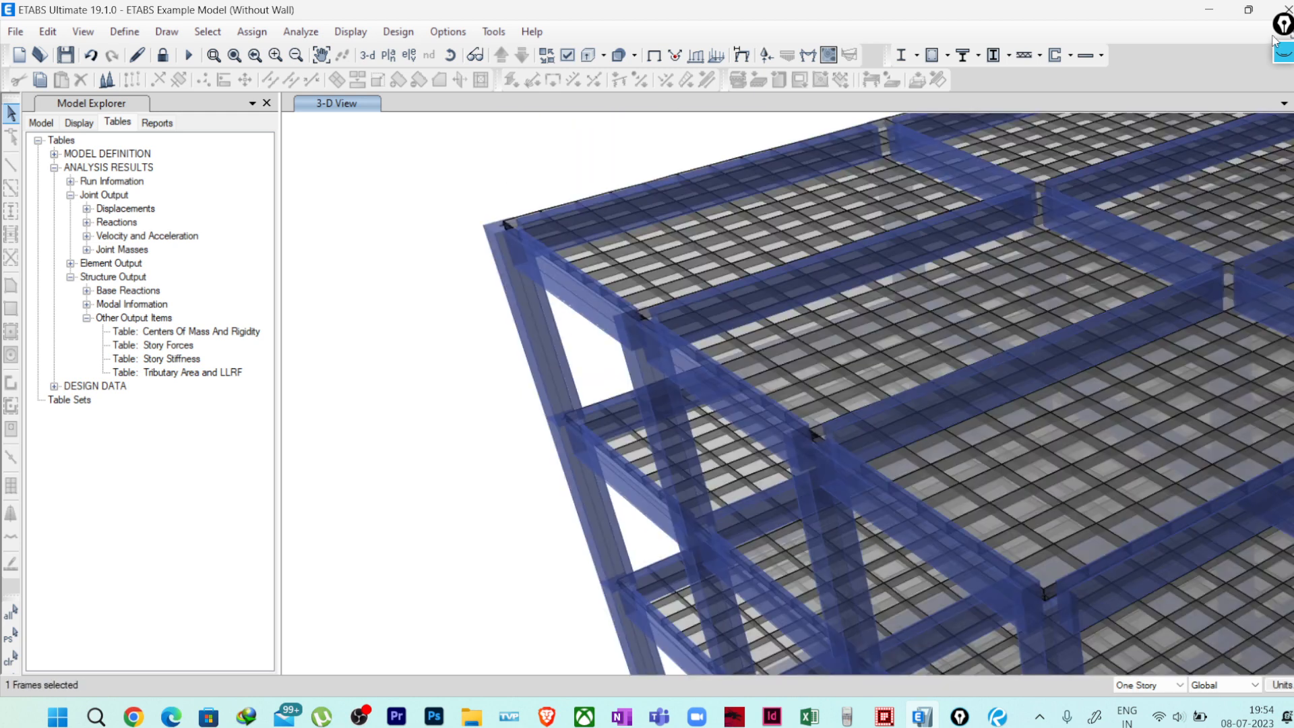
Clear the old pen mark and sketch the corner column's rectangular section with two axis arrows beside the model
left_click_drag(383, 344, 350, 340)
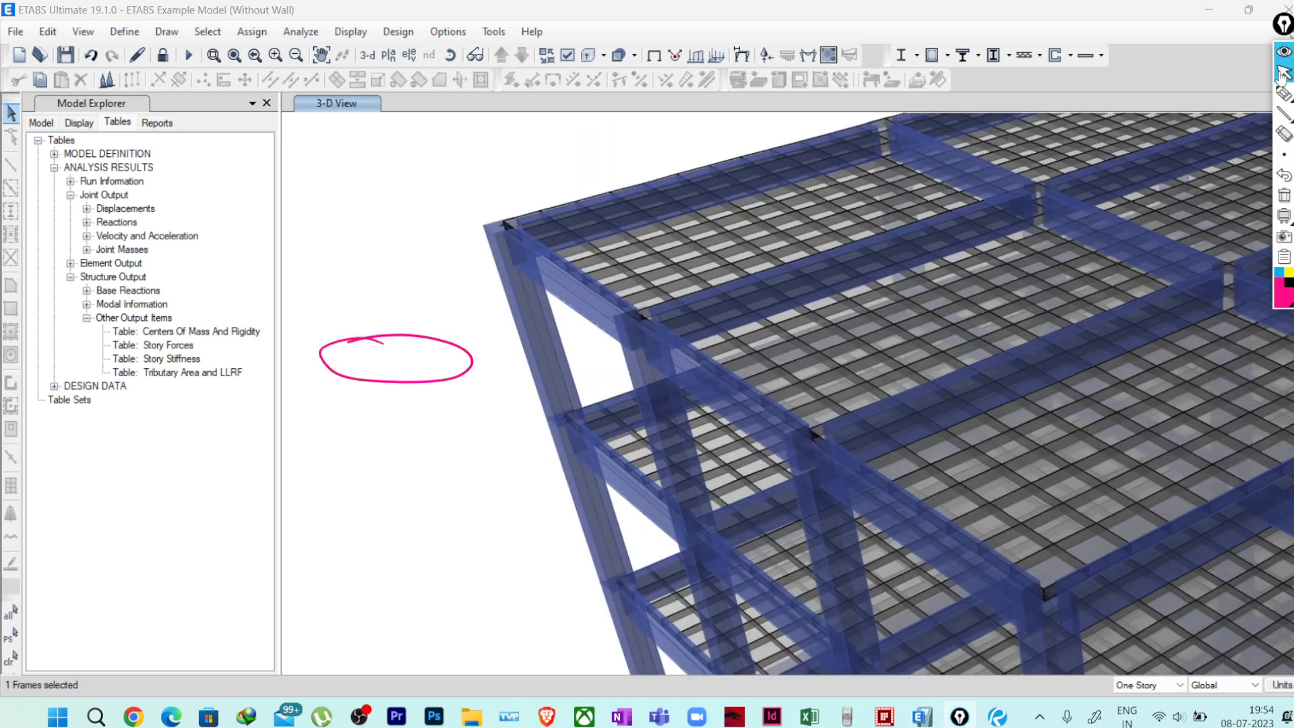
left_click(1283, 95)
left_click(1283, 195)
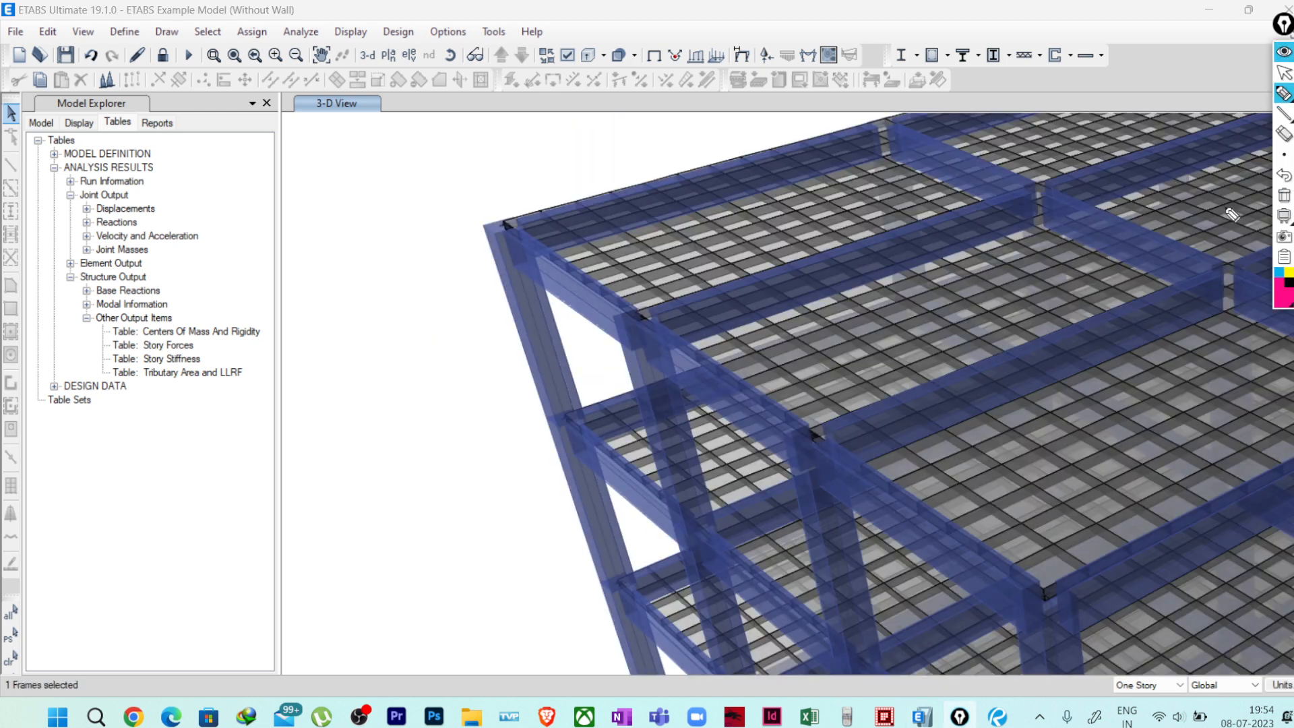
left_click_drag(541, 370, 570, 355)
mouse_move(366, 423)
left_mouse_down()
mouse_move(369, 480)
mouse_move(485, 428)
left_mouse_up()
mouse_move(375, 477)
left_mouse_down()
mouse_move(460, 467)
mouse_move(486, 426)
left_mouse_up()
mouse_move(421, 453)
left_mouse_down()
mouse_move(426, 532)
mouse_move(518, 445)
left_mouse_up()
mouse_move(503, 439)
left_mouse_down()
mouse_move(518, 444)
mouse_move(499, 470)
left_mouse_up()
left_click_drag(419, 515, 441, 523)
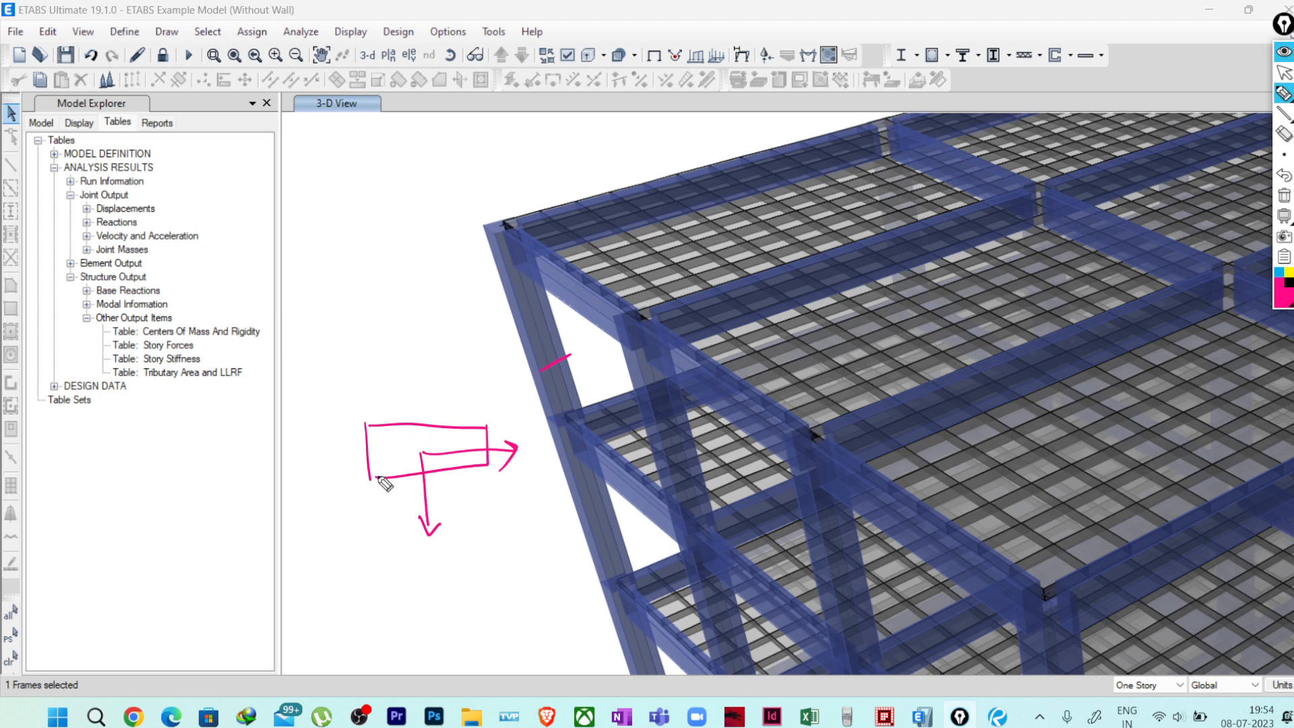
Annotate the section sketch with "Major", a bending arrow and an x-direction arrow, and clear all pen marks
mouse_move(422, 555)
left_mouse_down()
mouse_move(428, 572)
mouse_move(433, 552)
mouse_move(457, 580)
mouse_move(482, 543)
left_mouse_up()
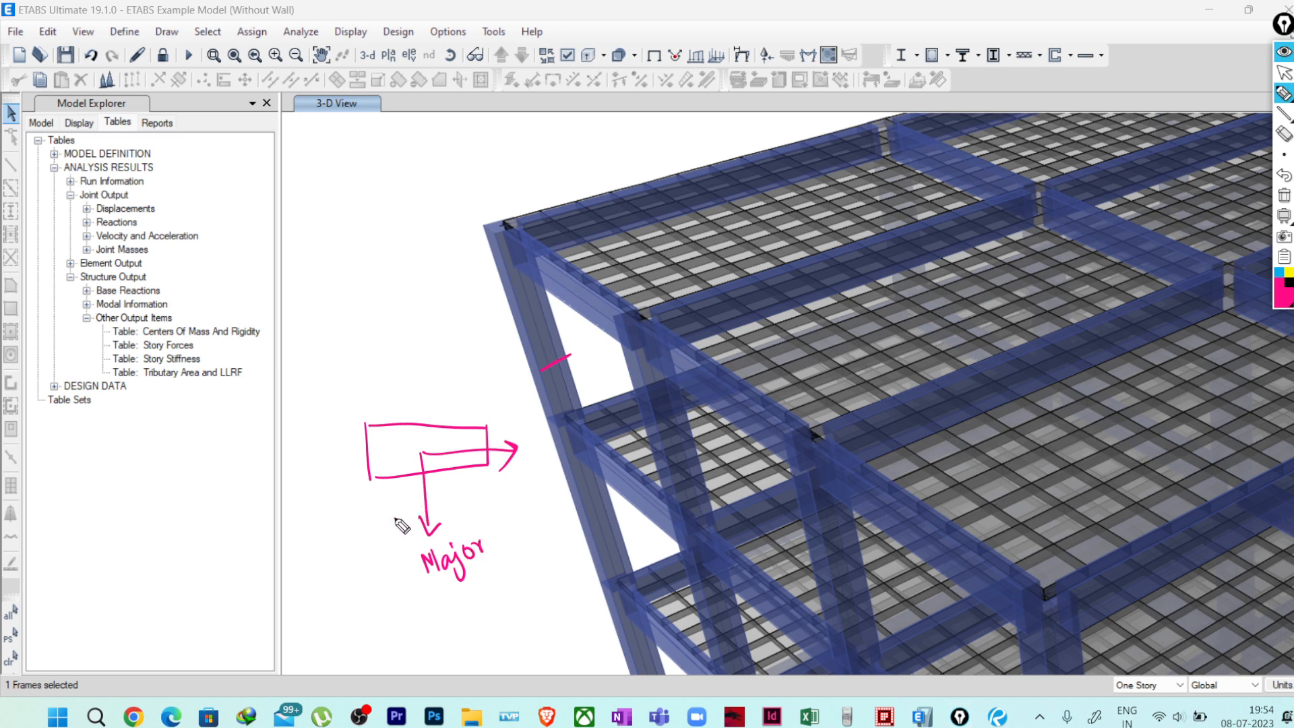
mouse_move(394, 517)
left_mouse_down()
mouse_move(431, 491)
mouse_move(458, 501)
mouse_move(450, 511)
left_mouse_up()
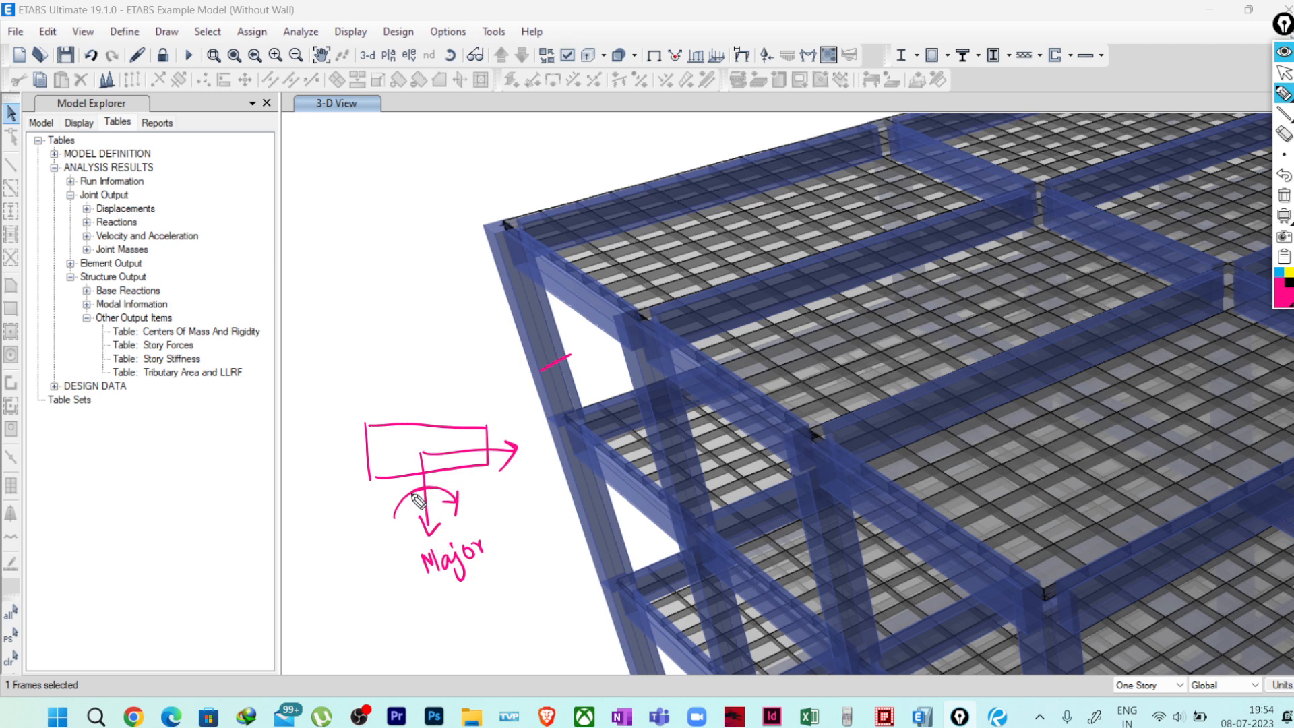
mouse_move(372, 480)
left_mouse_down()
mouse_move(491, 466)
mouse_move(482, 420)
mouse_move(362, 428)
left_mouse_up()
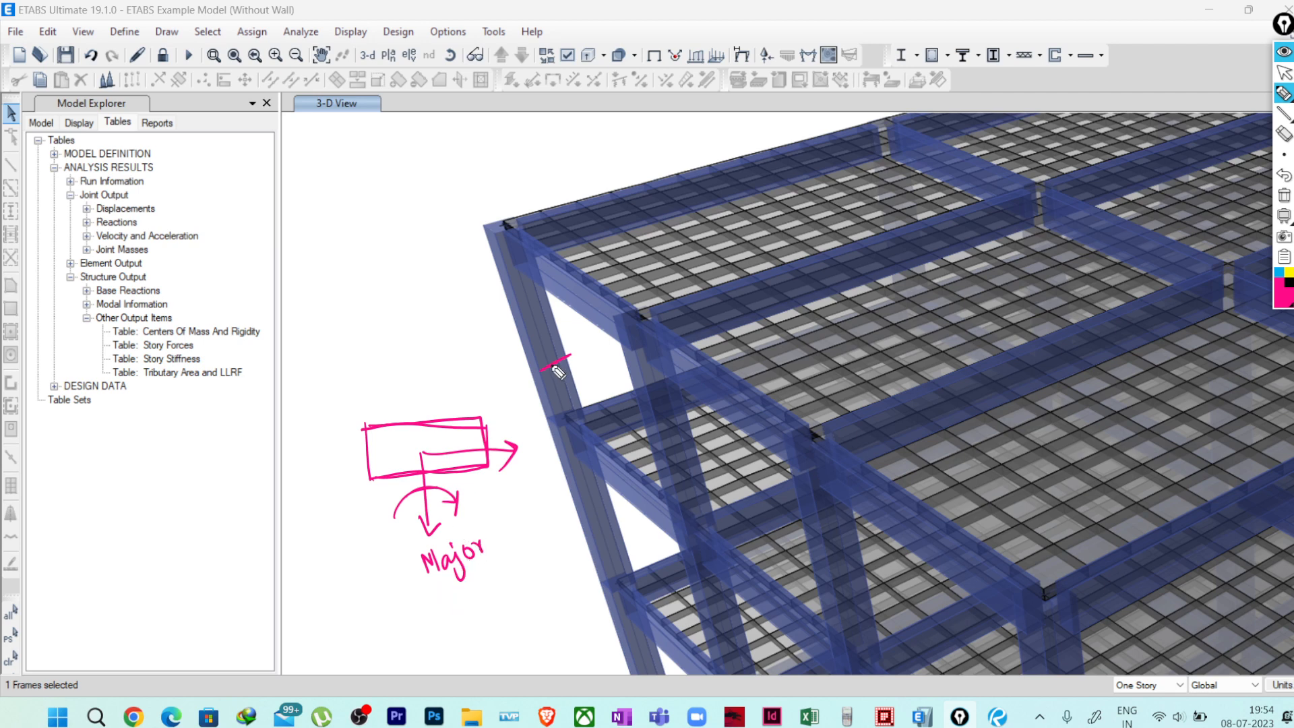
mouse_move(389, 290)
left_mouse_down()
mouse_move(463, 252)
mouse_move(472, 298)
mouse_move(492, 283)
left_mouse_up()
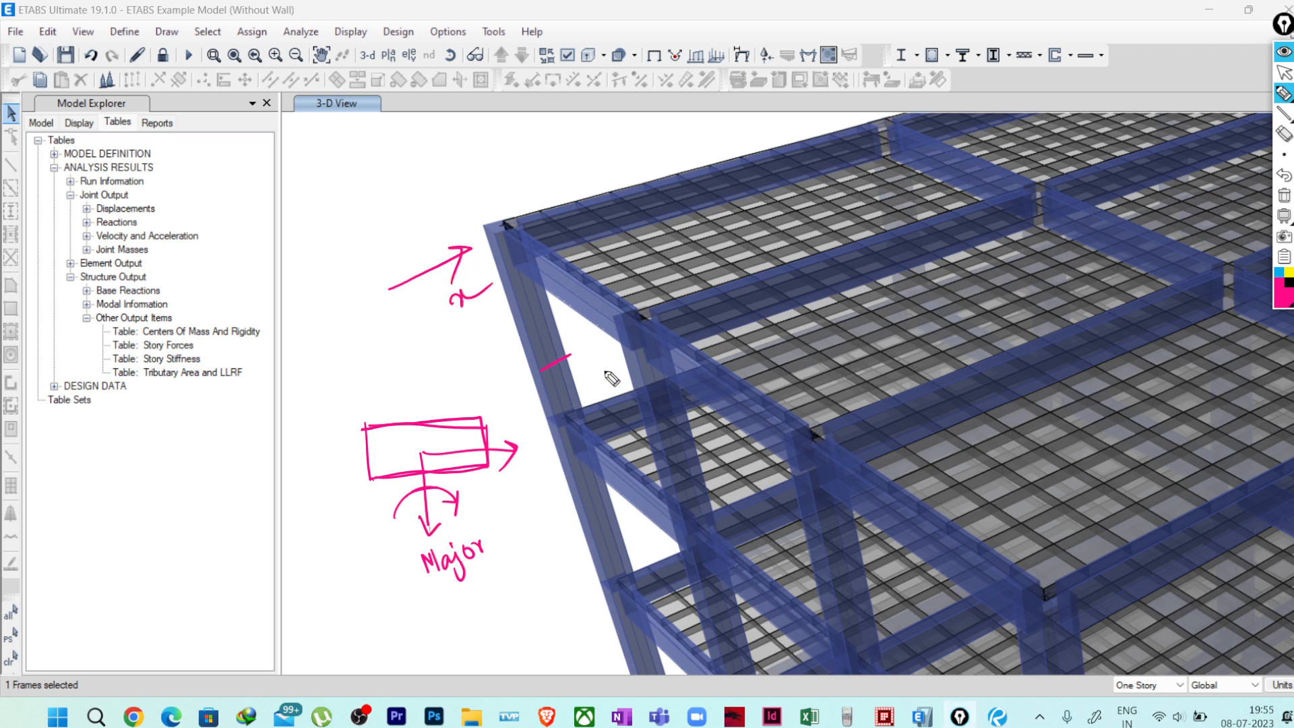
left_click(1284, 196)
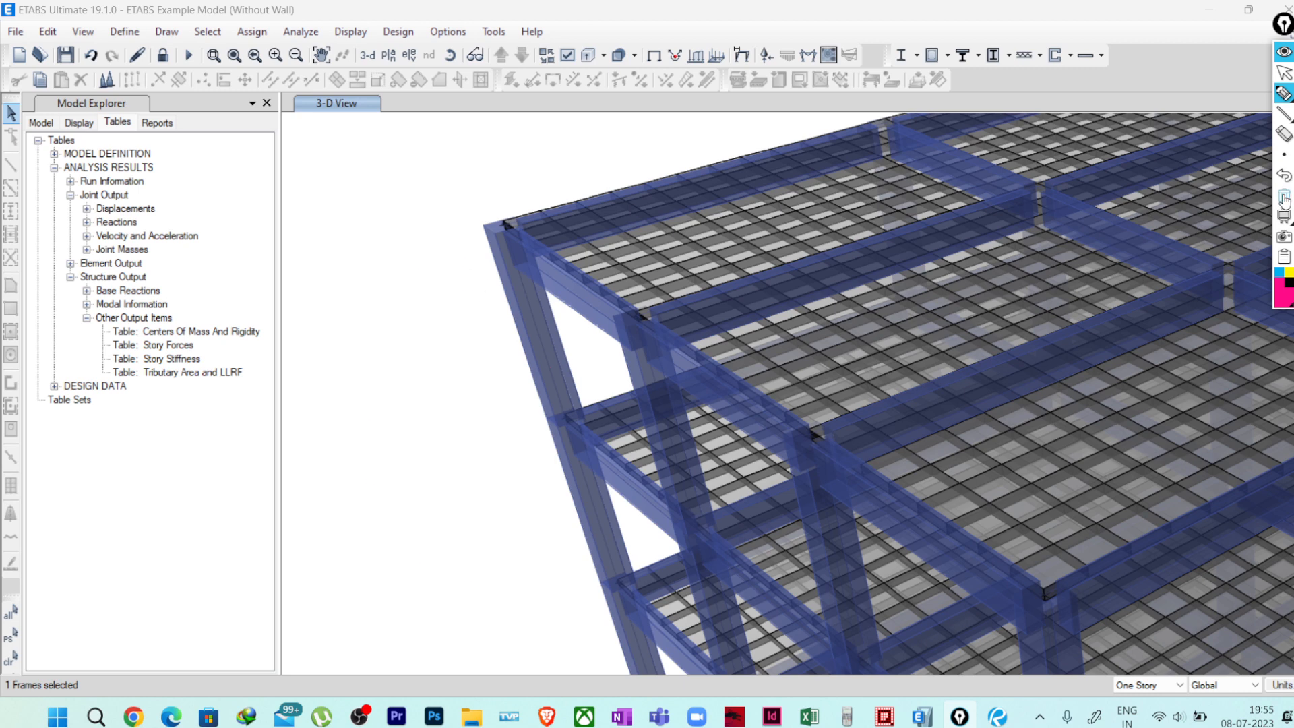
left_click(1284, 52)
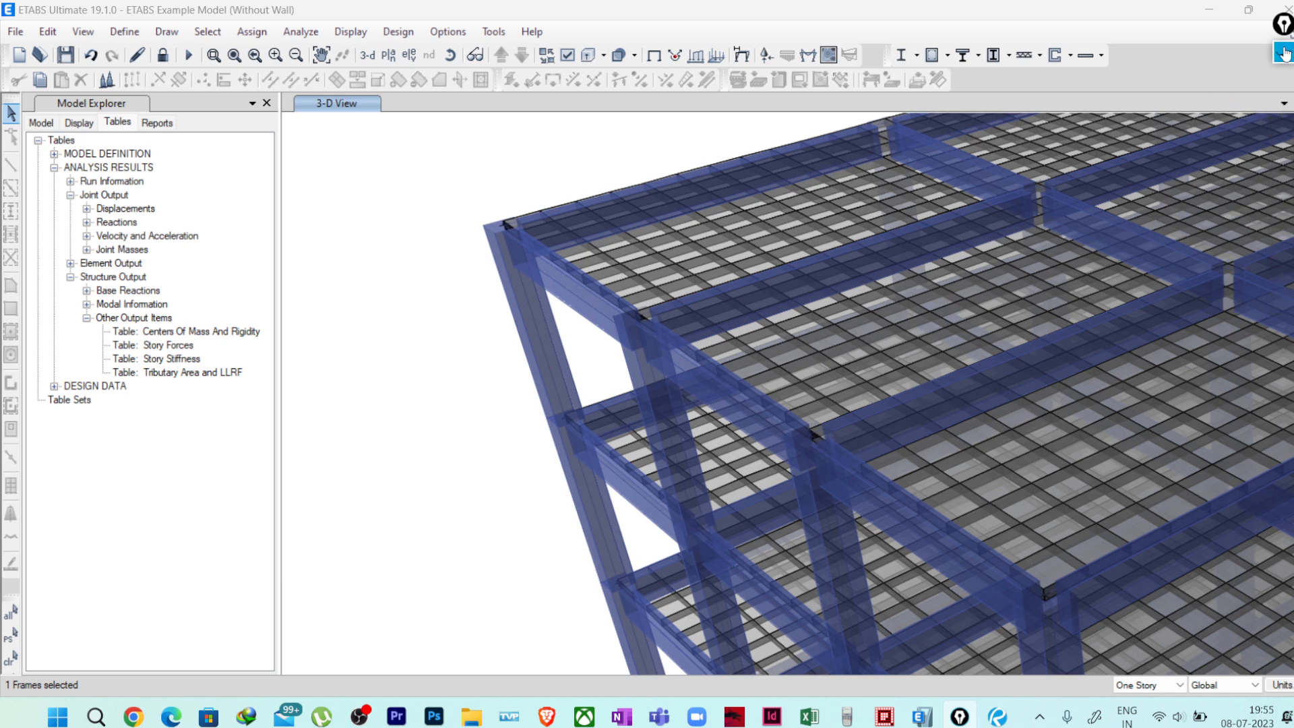
Turn off the extruded member display and set the elevation view to grid line 1
left_click(658, 62)
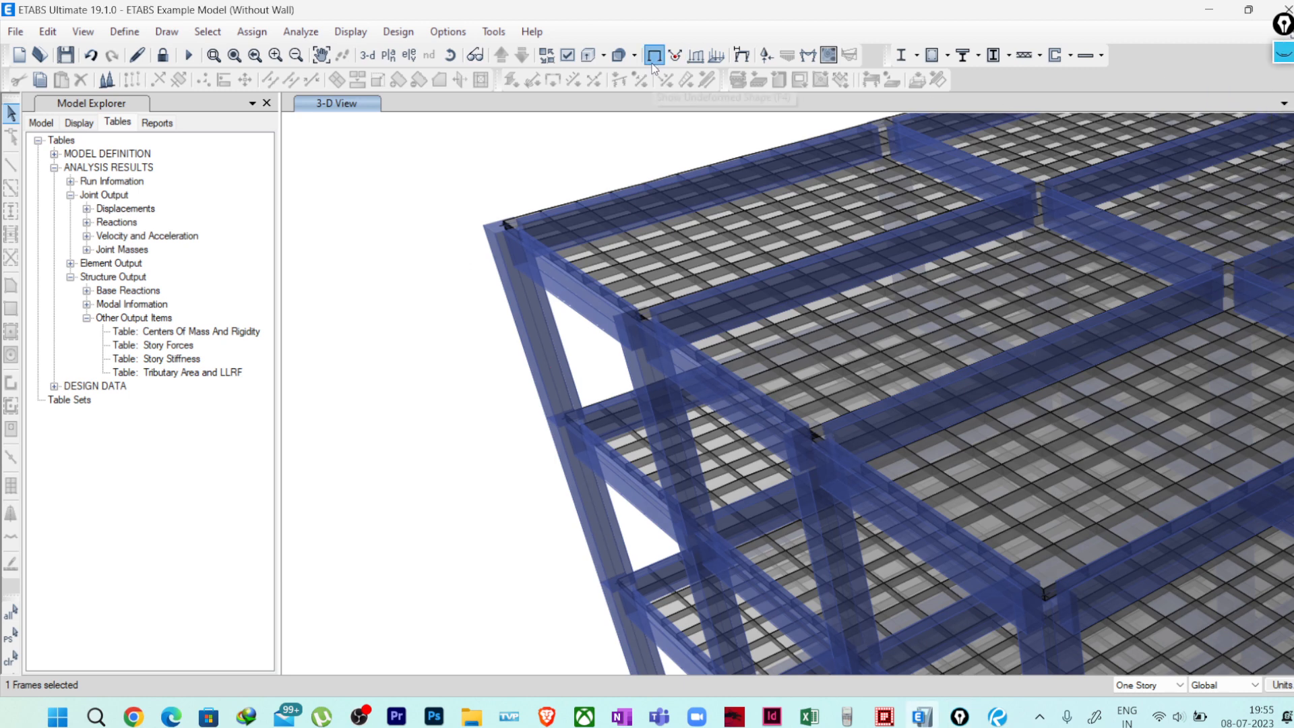
scroll(685, 257, "down", 5)
middle_click_drag(685, 257, 782, 315)
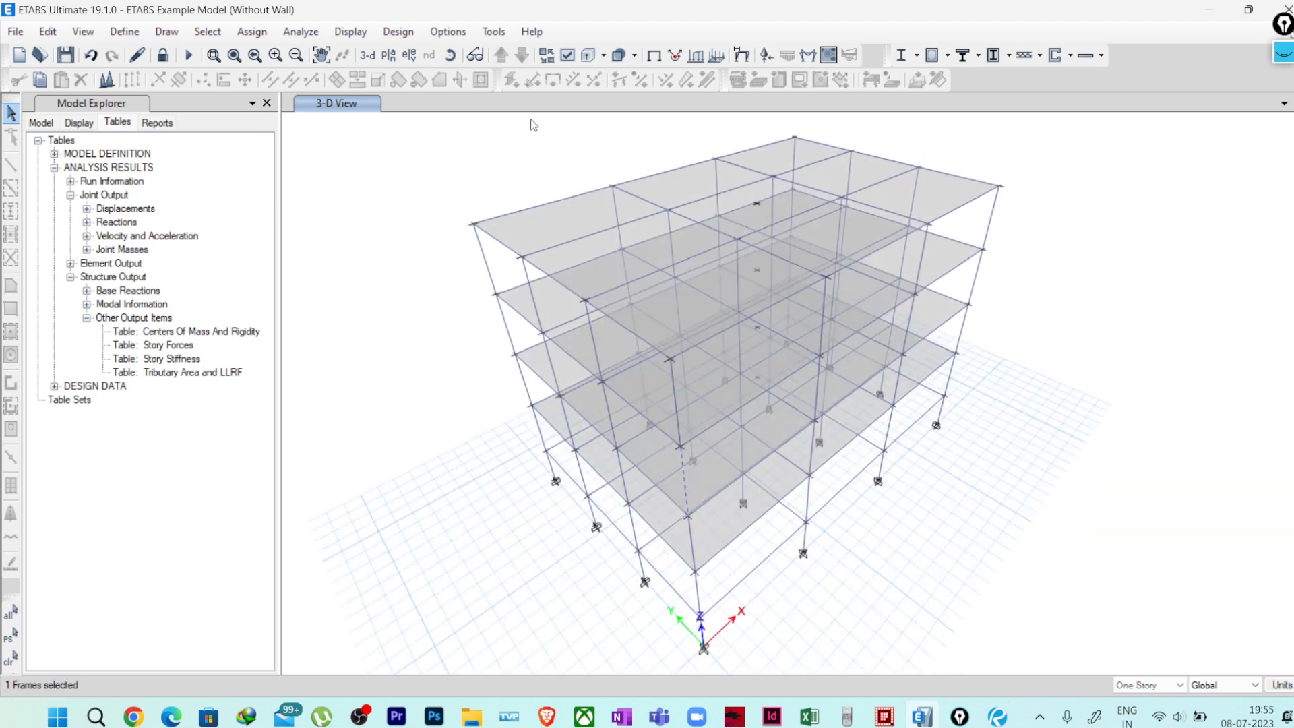
left_click(409, 55)
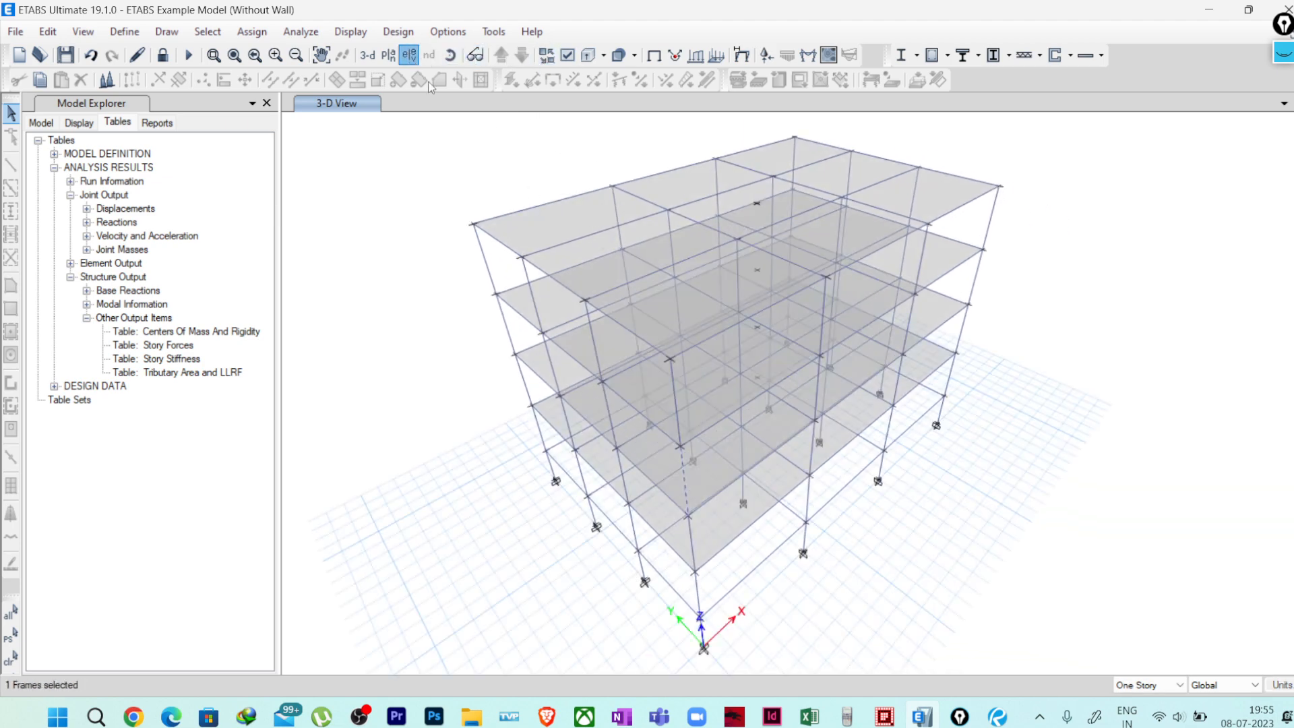
left_click(498, 314)
left_click(580, 569)
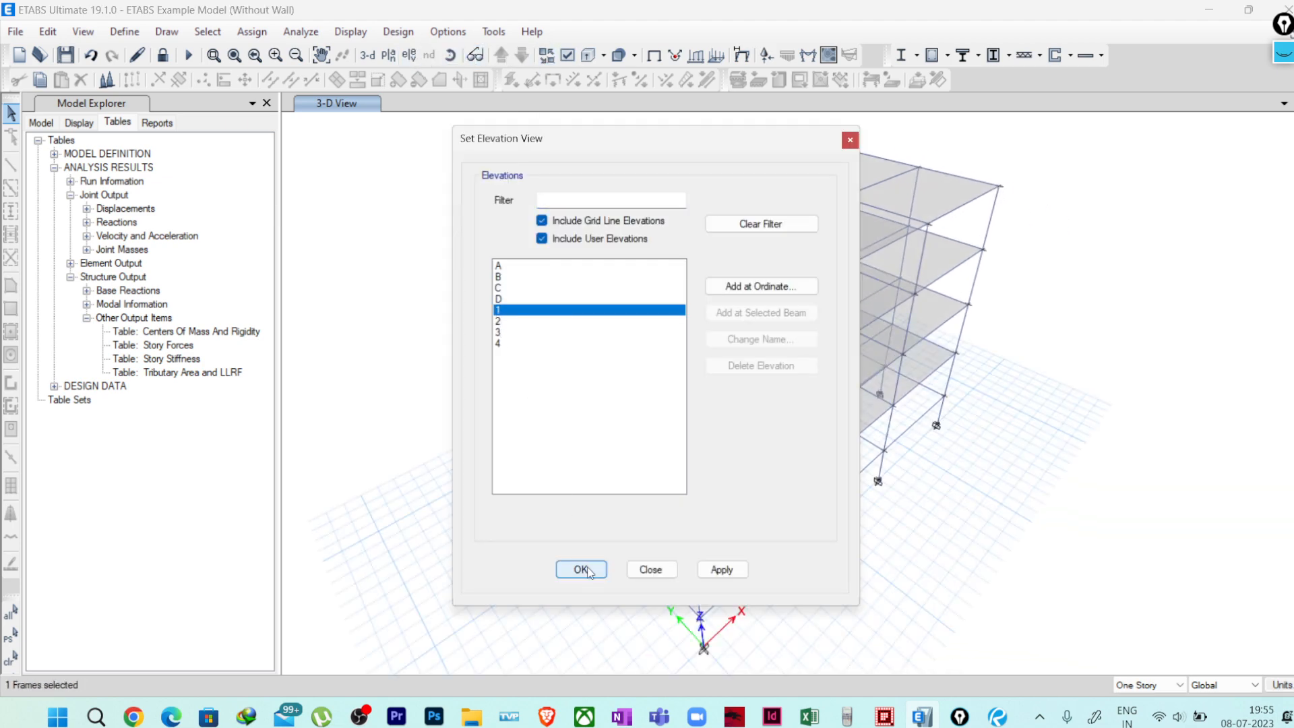
Display the longitudinal reinforcing design output on elevation 1 and open the design details of Story4's column C1
left_click(948, 57)
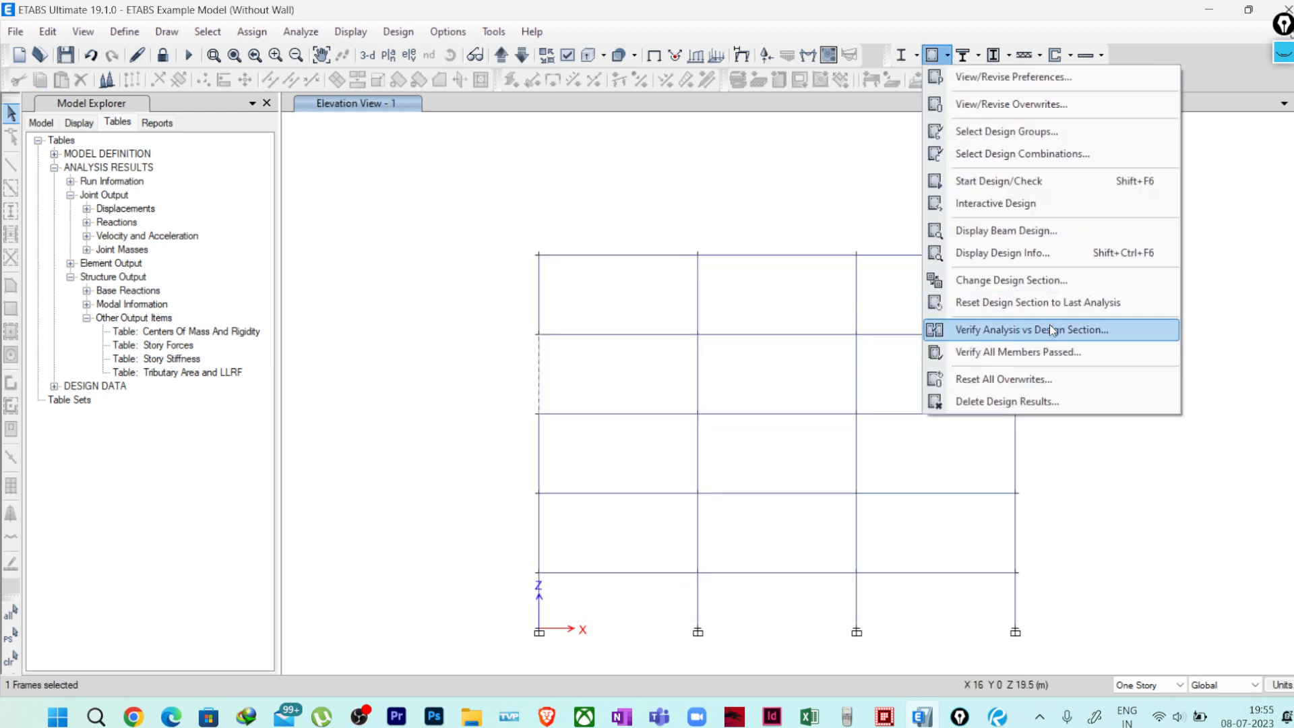
left_click(1041, 257)
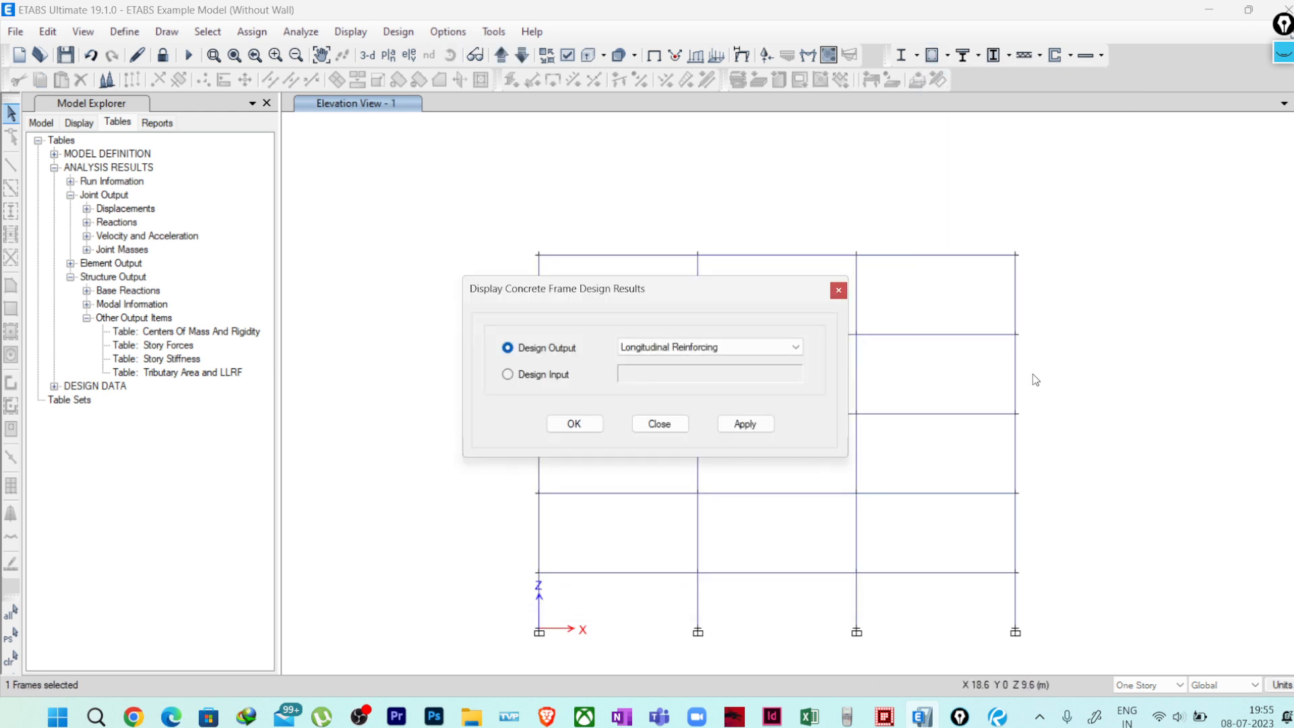
left_click(585, 425)
right_click(537, 377)
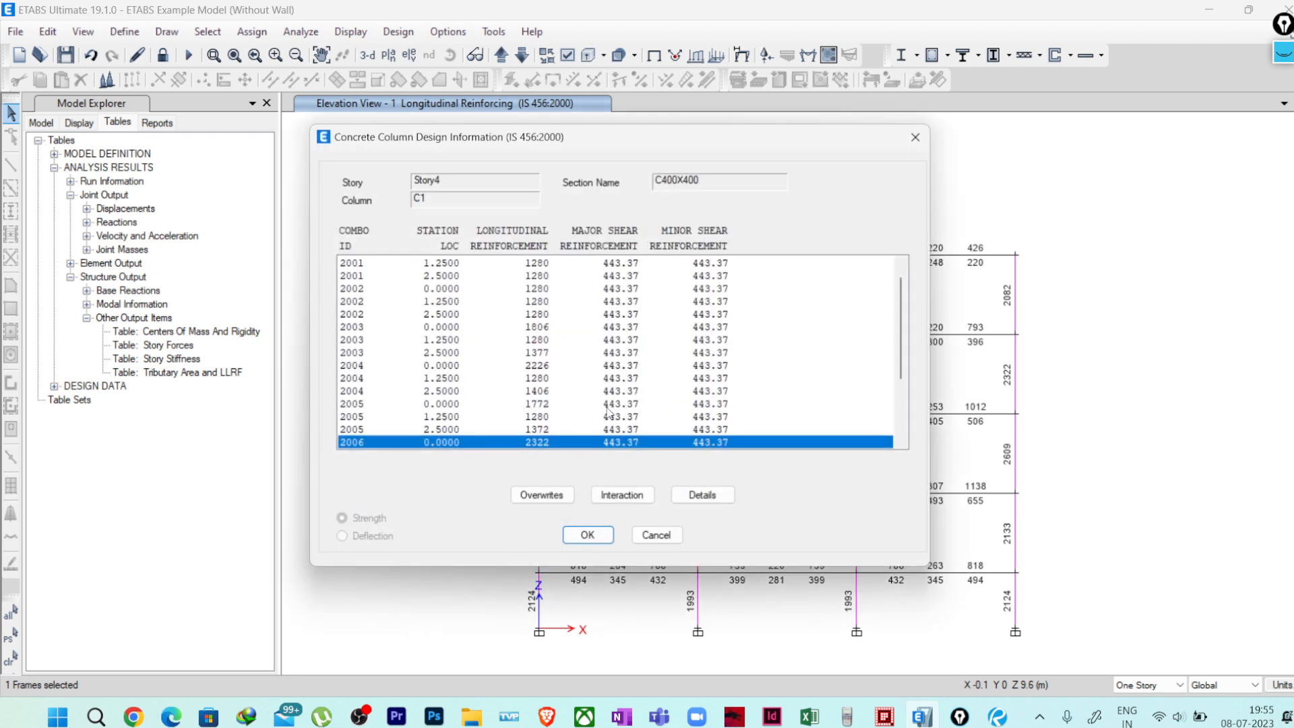
left_click(703, 494)
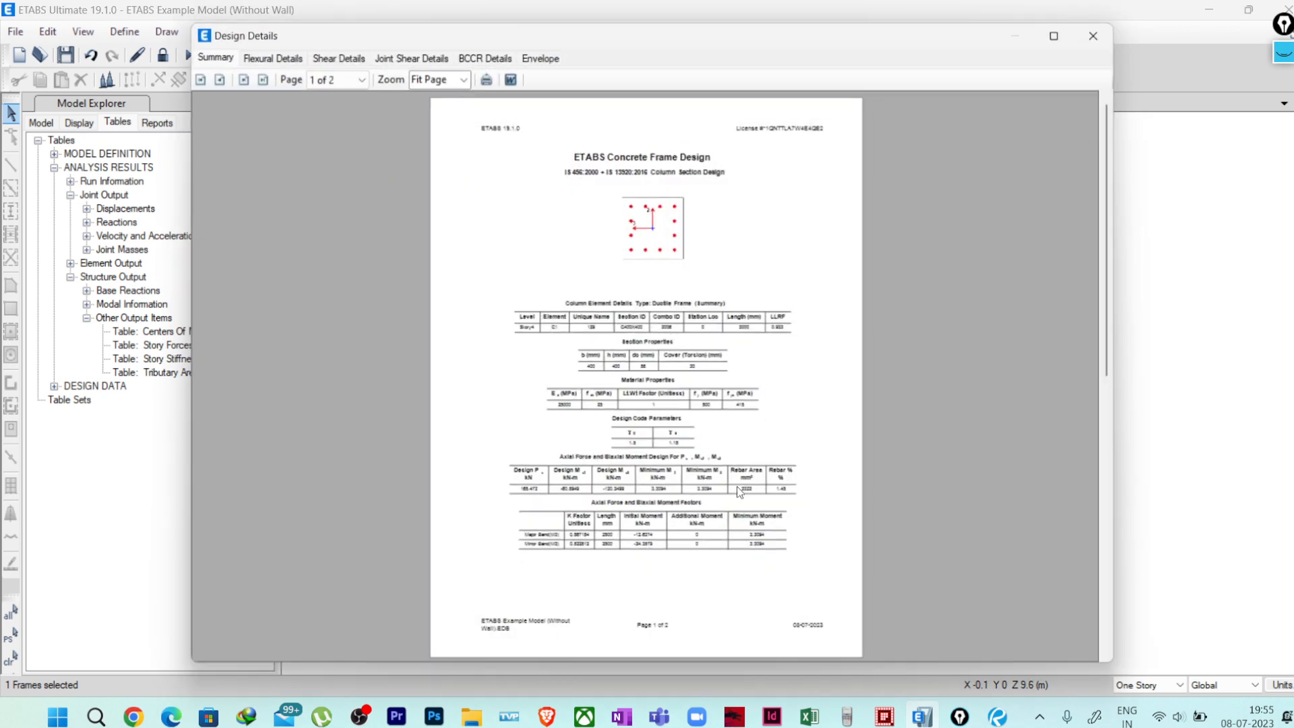
Open the column's flexural details report and examine the effective length factors and Q factor tables on page 2
left_click(293, 56)
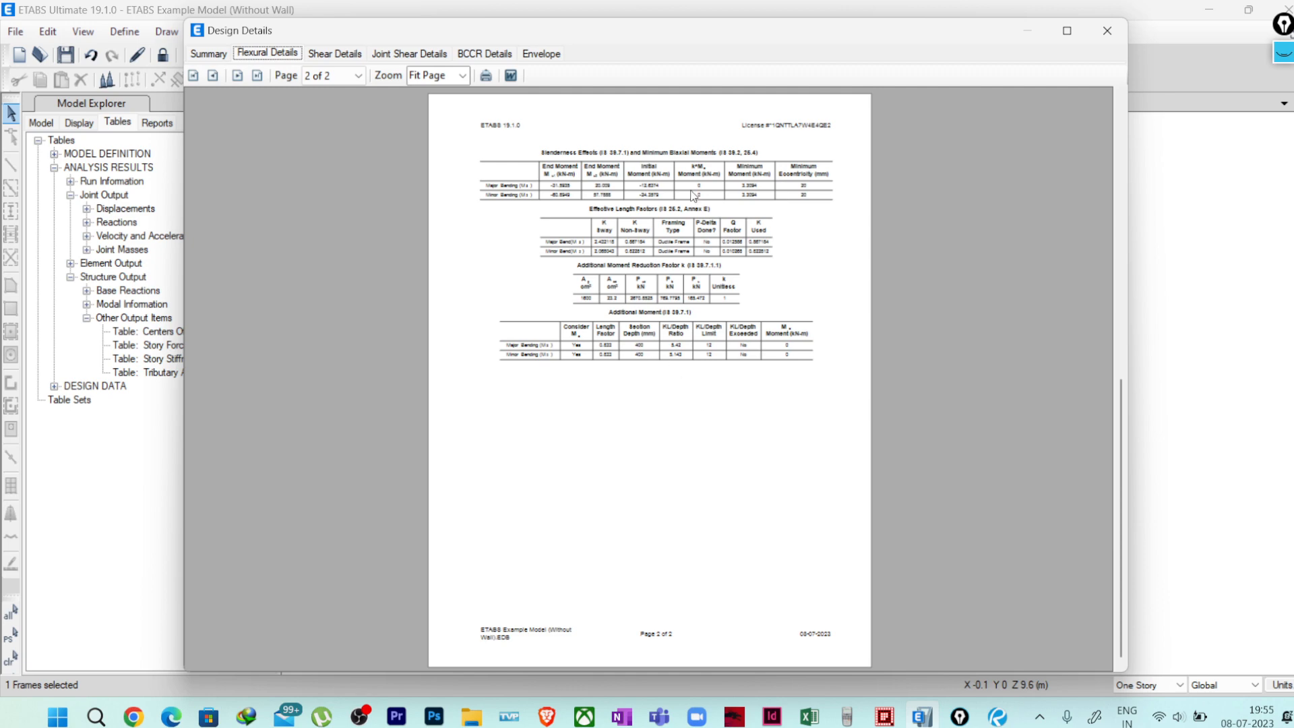
scroll(625, 262, "up", 3)
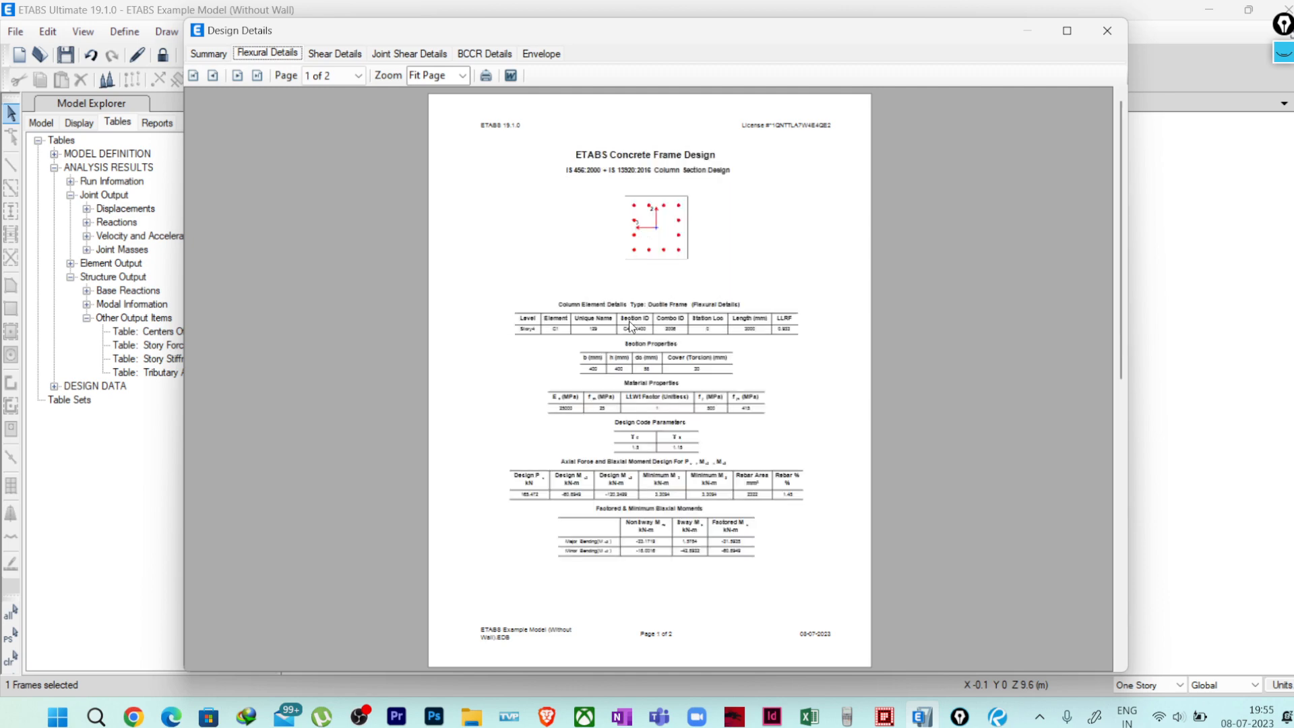
scroll(637, 326, "up", 5, "ctrl")
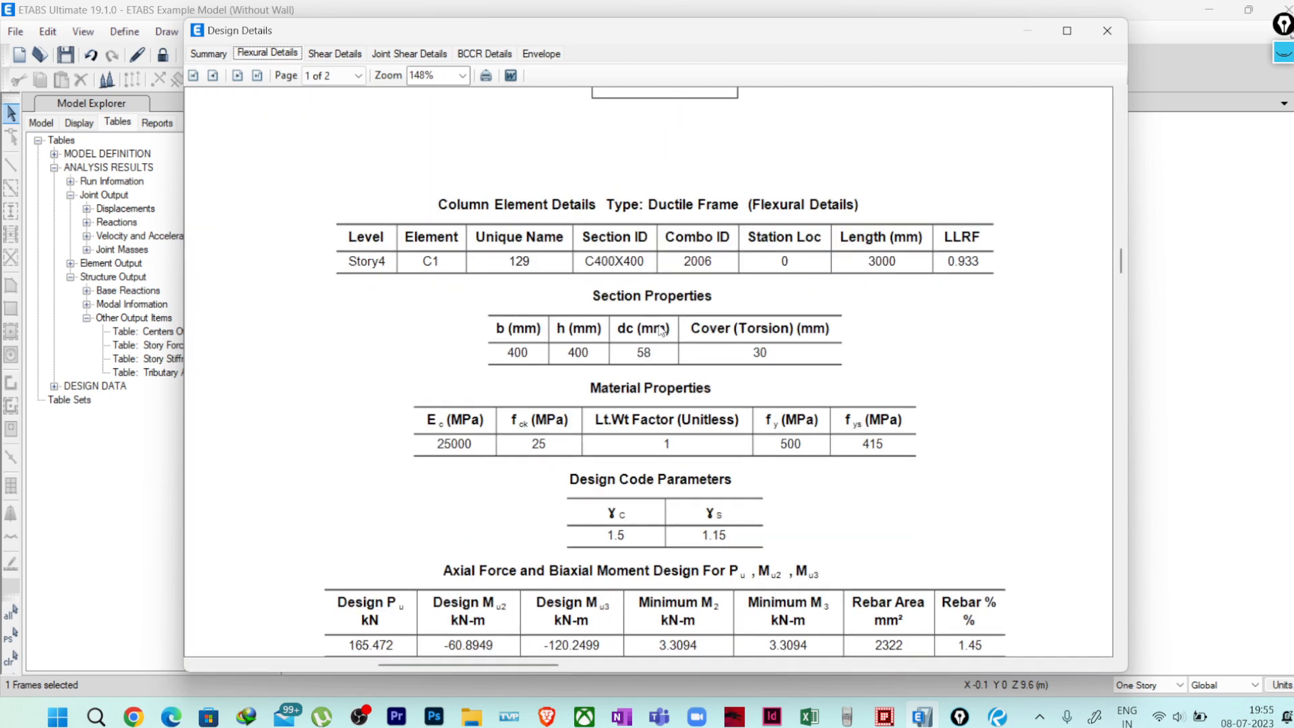
scroll(662, 327, "down", 3)
scroll(662, 328, "down", 3)
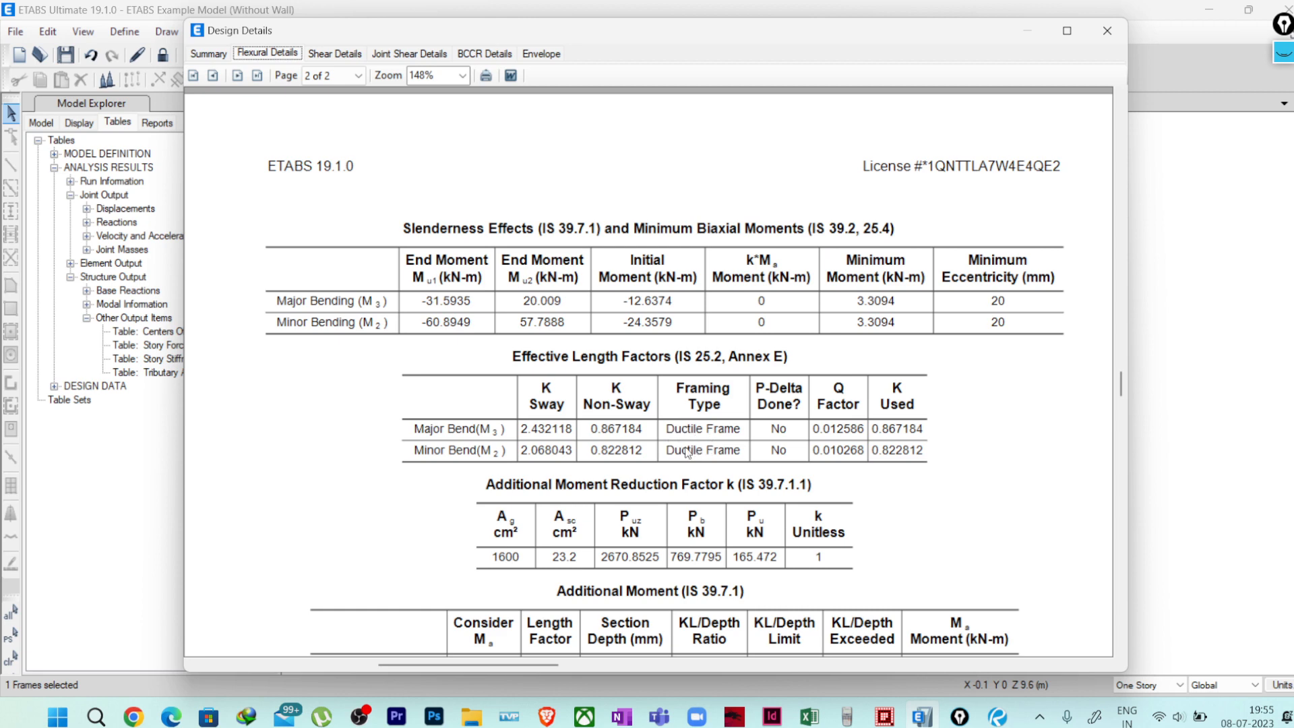
scroll(815, 486, "down", 1)
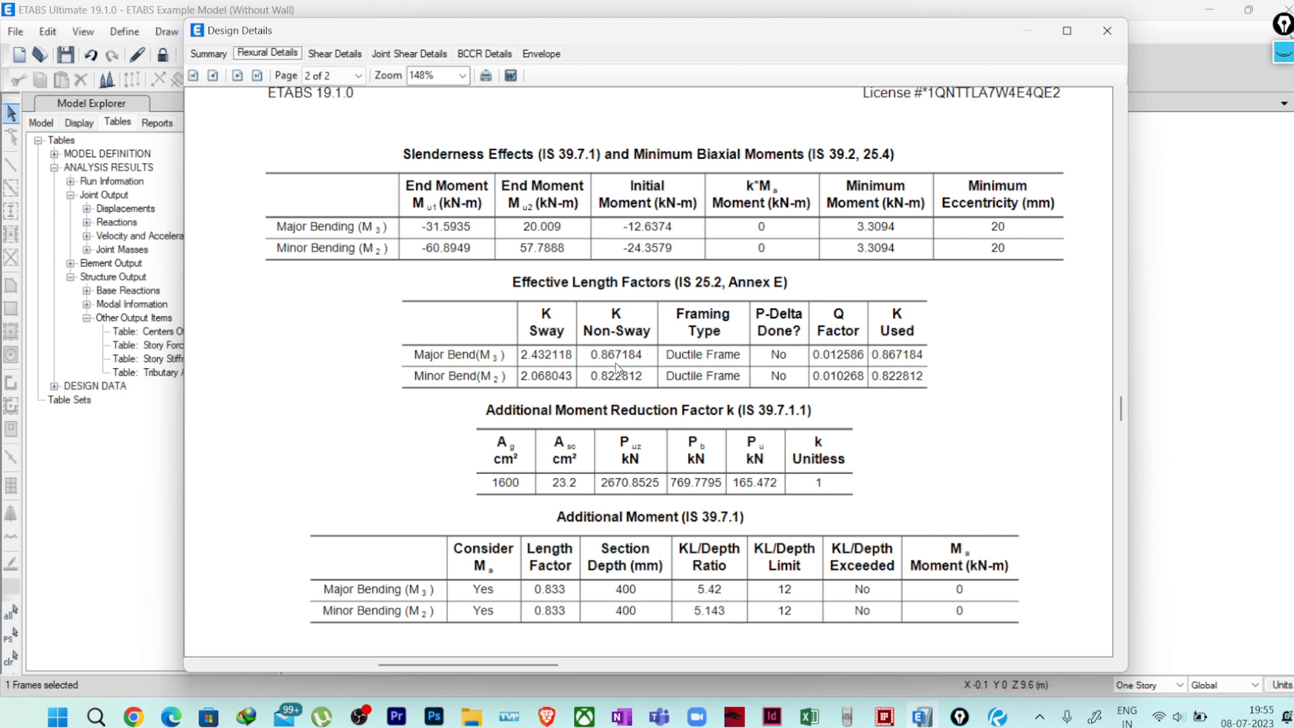
Circle Major Bend(M3) and its Q factor in pen, and write 0.012586 ≈ 0.013 beside the table with an arrow
left_click(1277, 55)
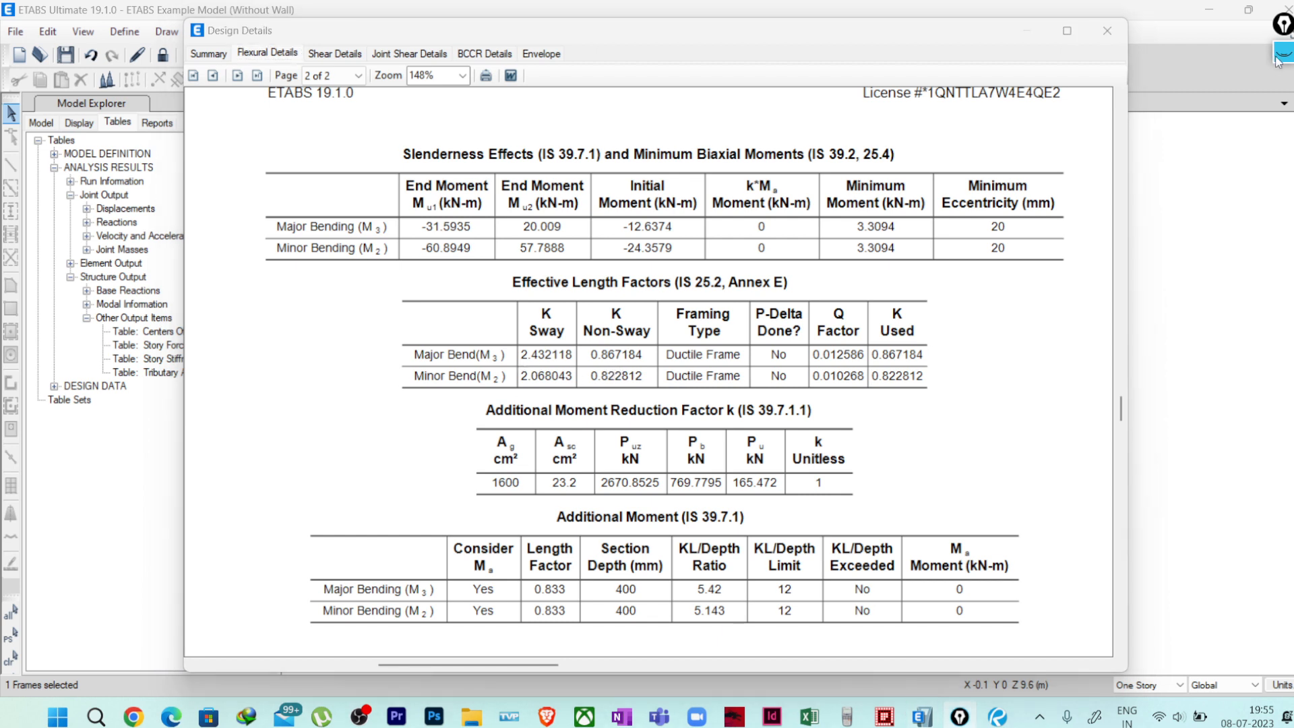
left_click(1286, 97)
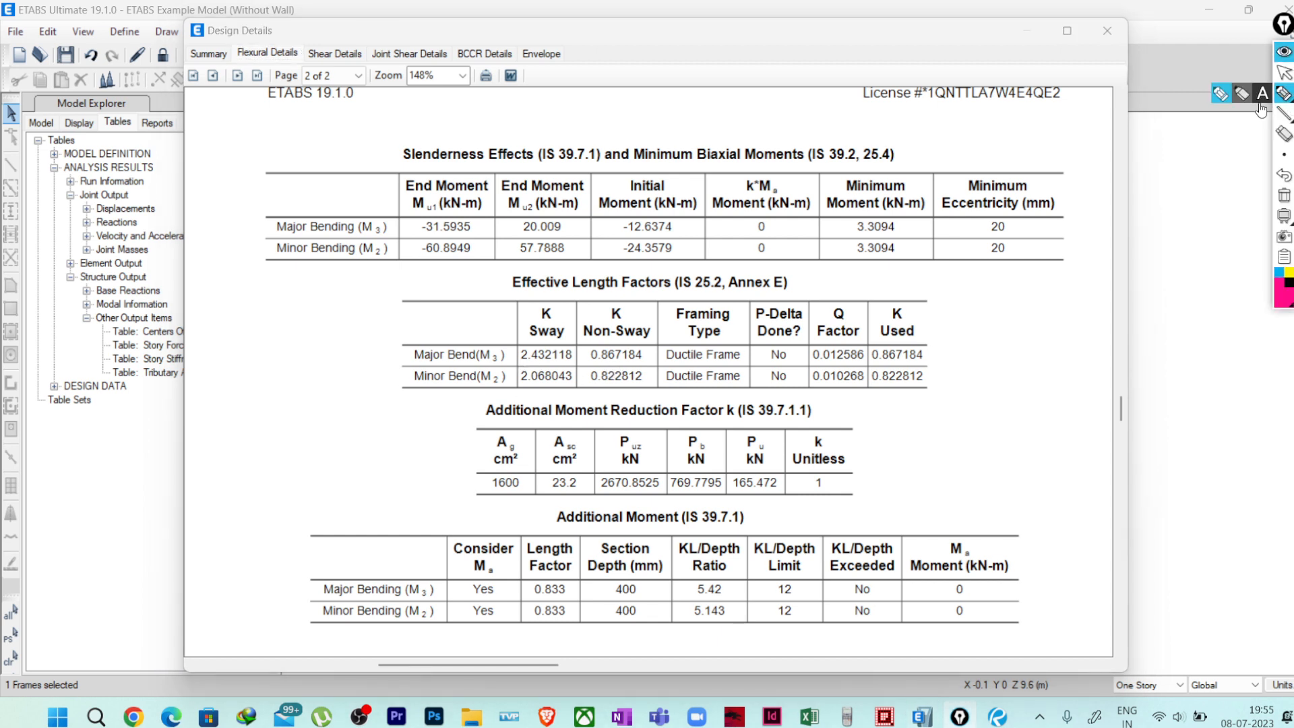
mouse_move(441, 335)
left_mouse_down()
mouse_move(418, 367)
mouse_move(471, 339)
mouse_move(454, 337)
left_mouse_up()
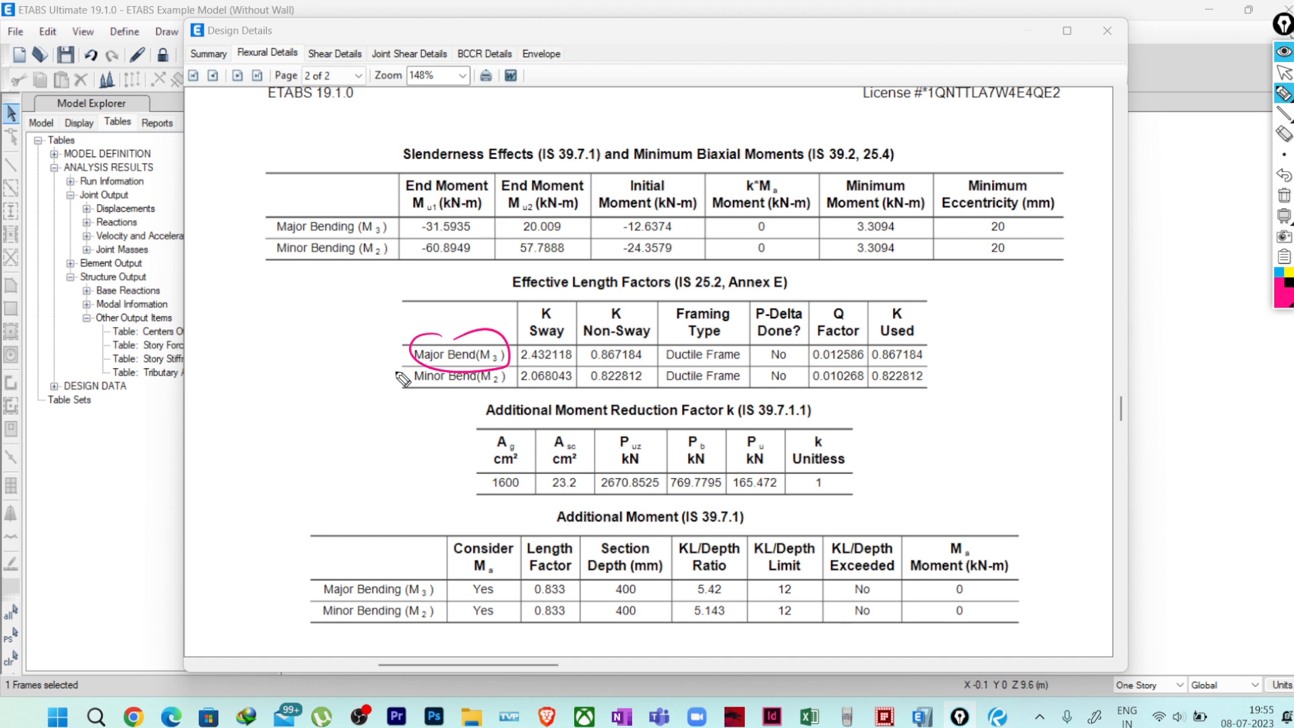
mouse_move(867, 344)
left_mouse_down()
mouse_move(809, 358)
mouse_move(866, 369)
mouse_move(870, 344)
mouse_move(868, 394)
mouse_move(893, 438)
mouse_move(899, 418)
mouse_move(908, 459)
mouse_move(926, 453)
left_mouse_up()
mouse_move(938, 444)
left_mouse_down()
mouse_move(949, 432)
mouse_move(975, 444)
mouse_move(996, 404)
left_mouse_up()
left_click_drag(1010, 387, 1014, 404)
mouse_move(910, 502)
left_mouse_down()
mouse_move(936, 492)
mouse_move(937, 507)
left_mouse_up()
mouse_move(958, 480)
left_mouse_down()
mouse_move(950, 490)
mouse_move(958, 479)
left_mouse_up()
left_click_drag(974, 475, 1015, 459)
Switch to the Excel workbook to compare its Stability Index (Q) with the noted Q factor, and return to ETABS
left_click(1284, 72)
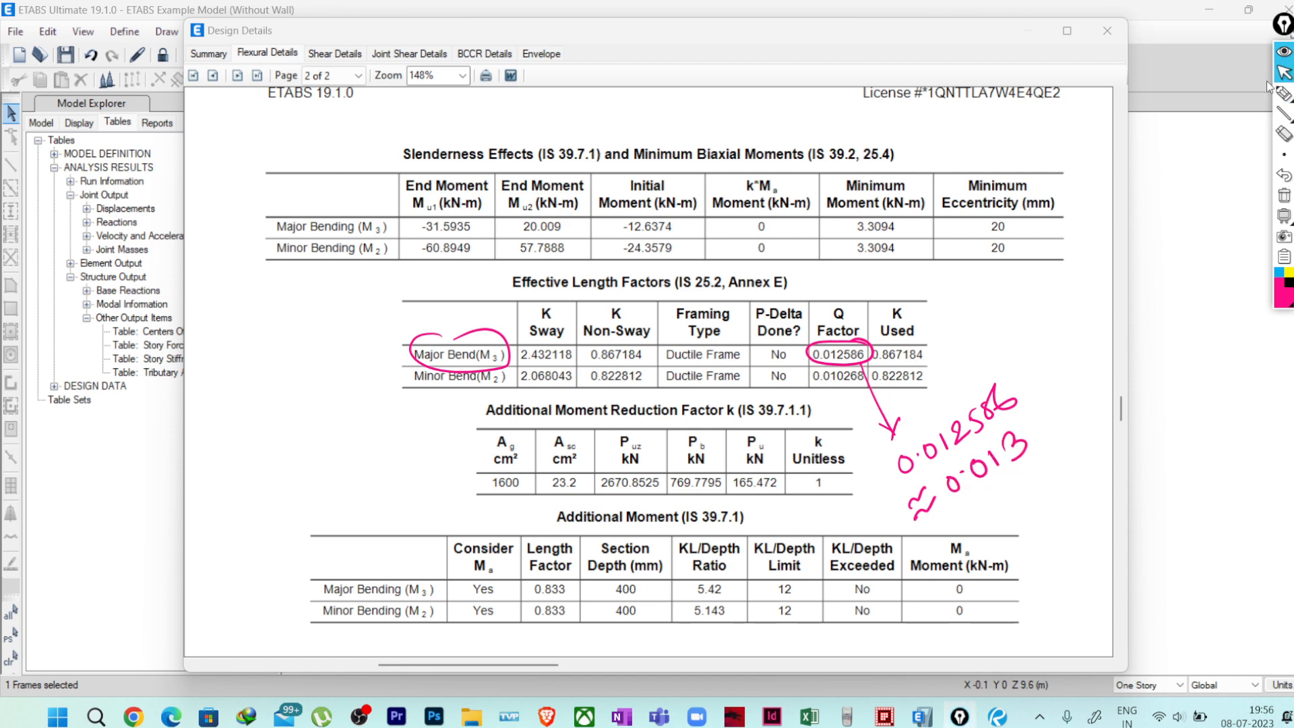
left_click(809, 716)
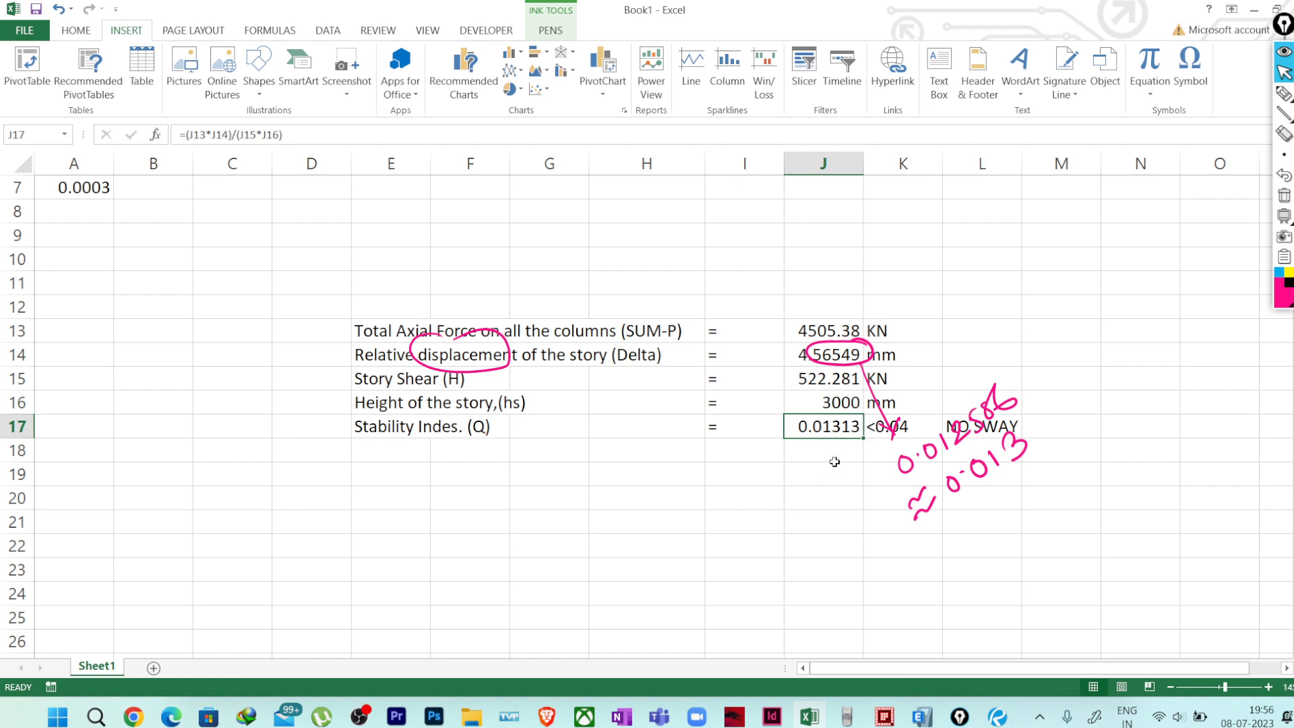
left_click(1255, 15)
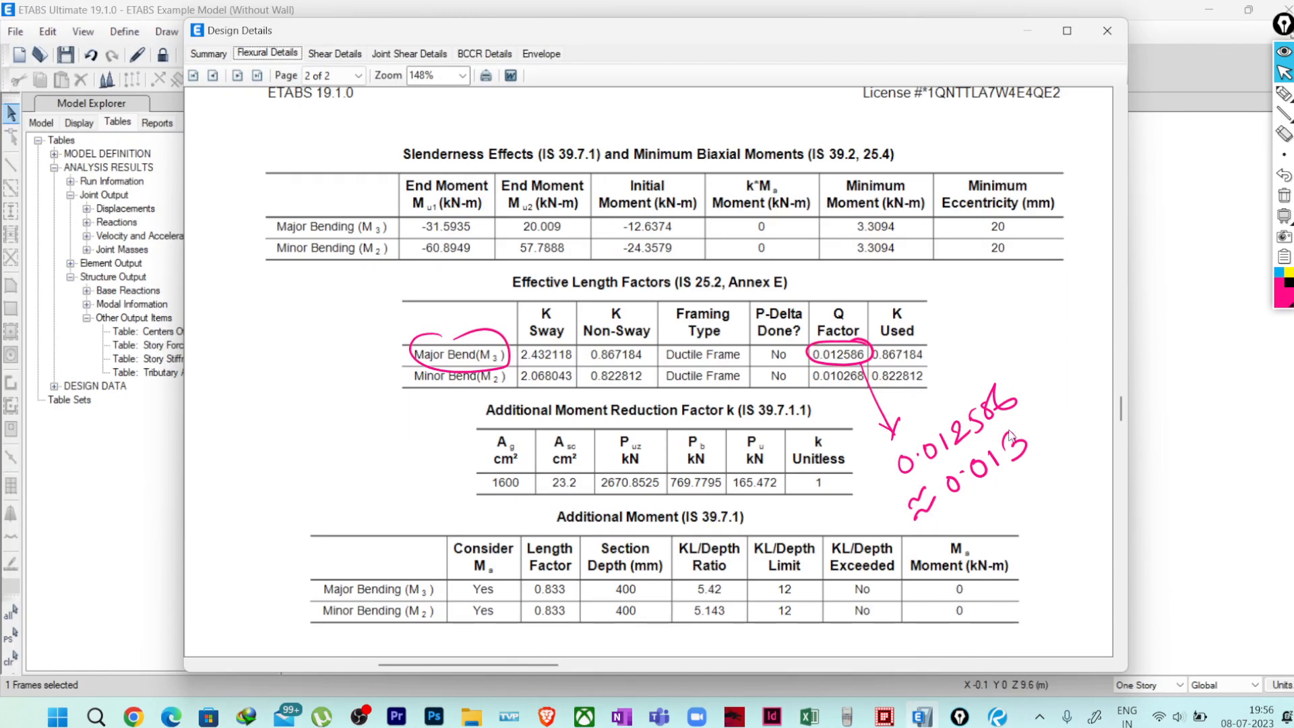
Circle the major-bending K Used, K Non-Sway and K Sway values, tick the K Used value, and clear all pen marks
left_click(1284, 93)
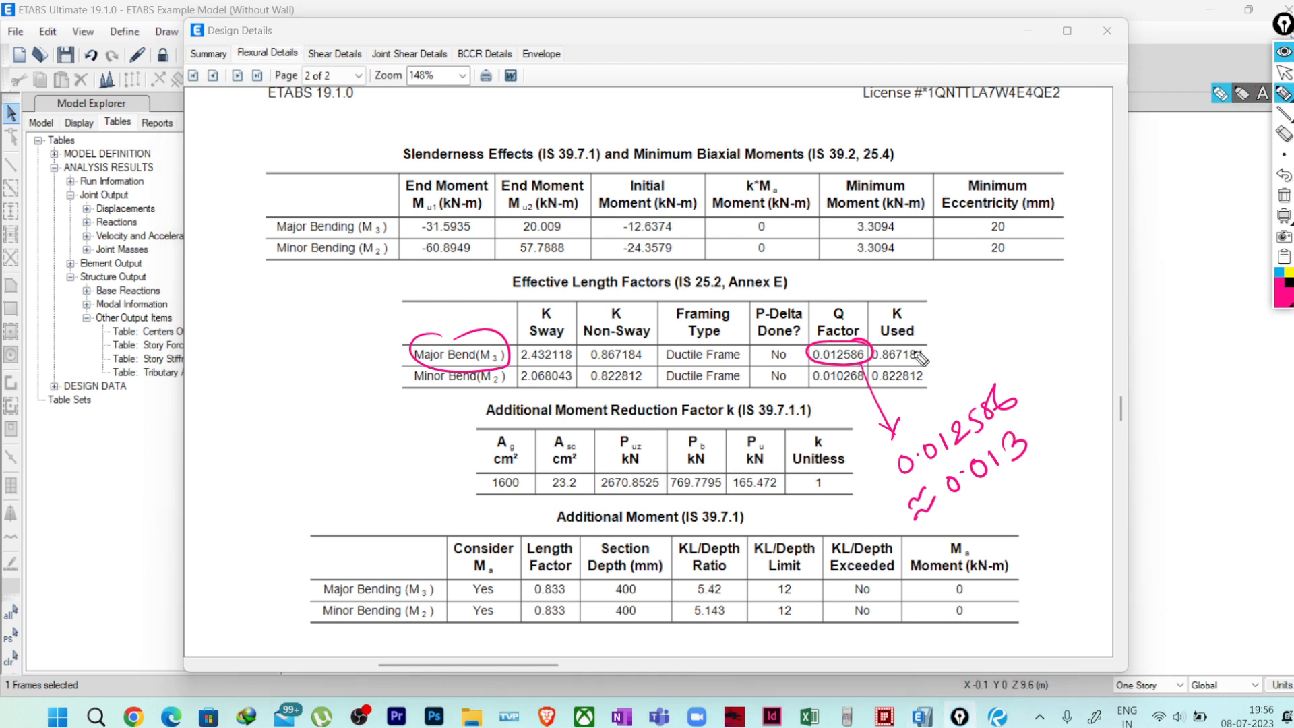
mouse_move(907, 342)
left_mouse_down()
mouse_move(875, 347)
mouse_move(896, 367)
mouse_move(922, 346)
left_mouse_up()
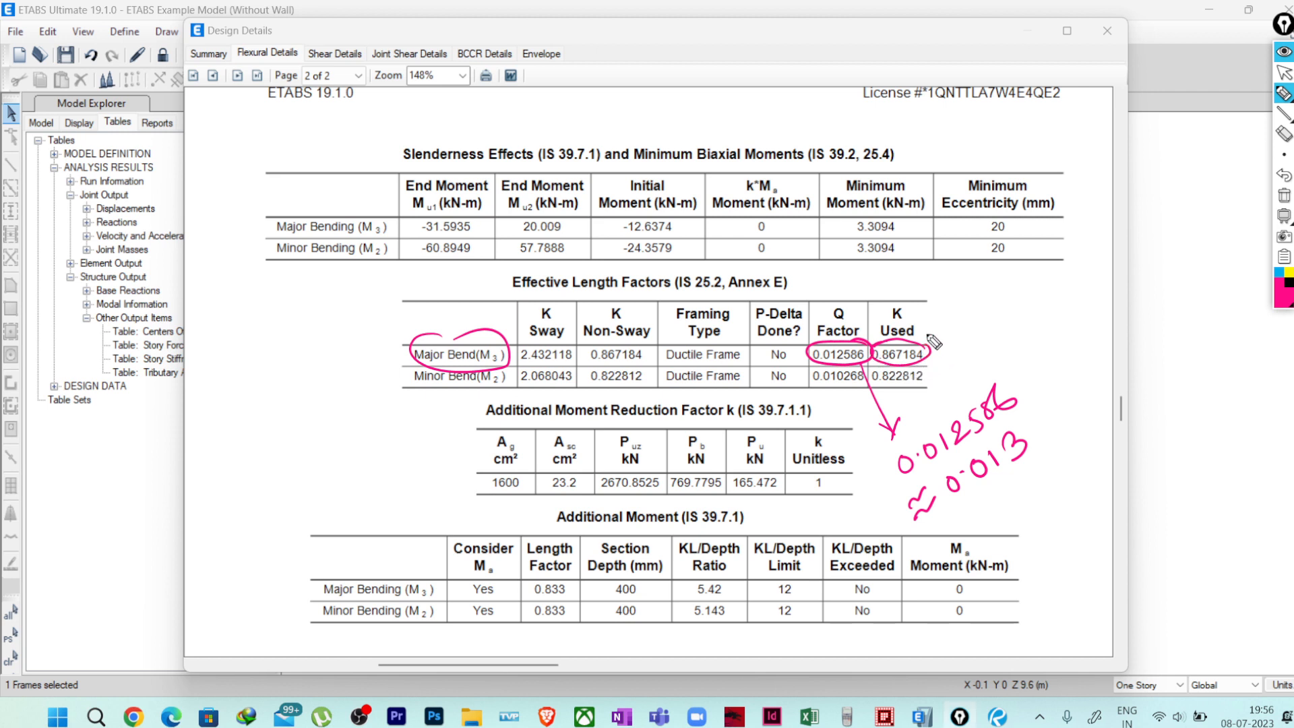
mouse_move(646, 344)
left_mouse_down()
mouse_move(603, 376)
mouse_move(649, 345)
mouse_move(522, 369)
mouse_move(576, 345)
left_mouse_up()
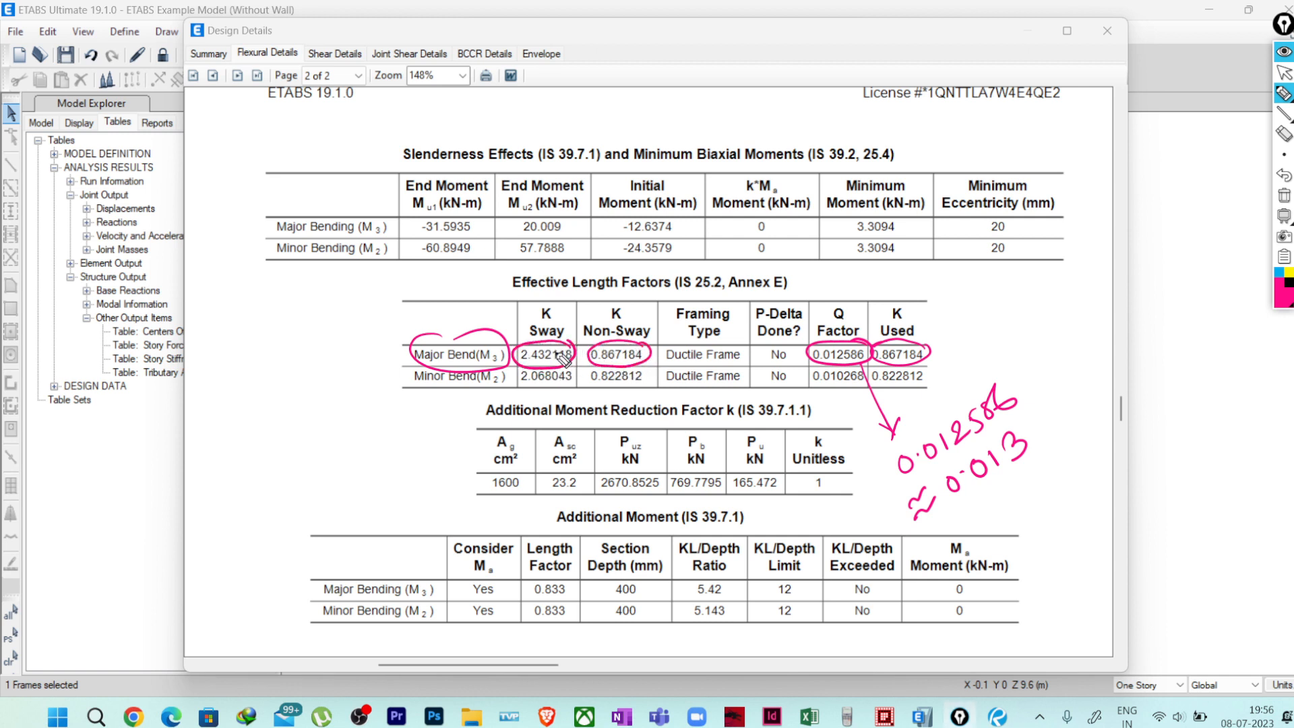
left_click_drag(932, 352, 966, 333)
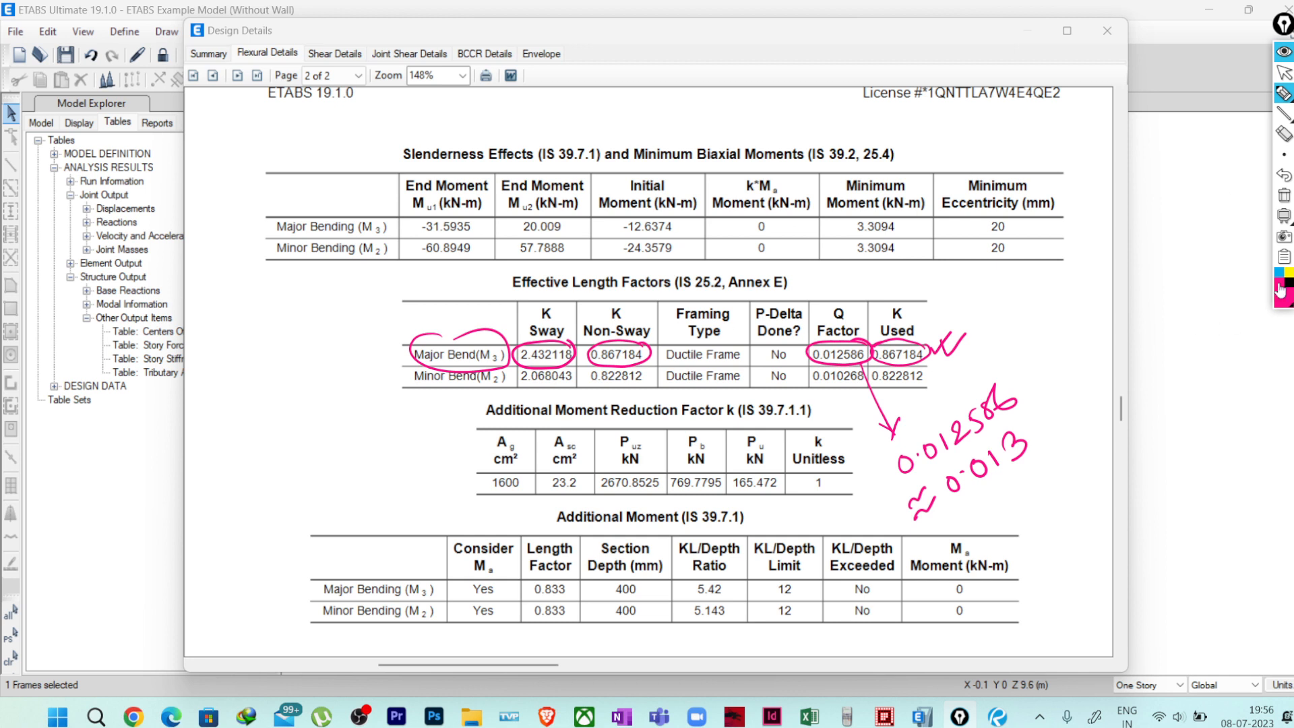
left_click(1284, 197)
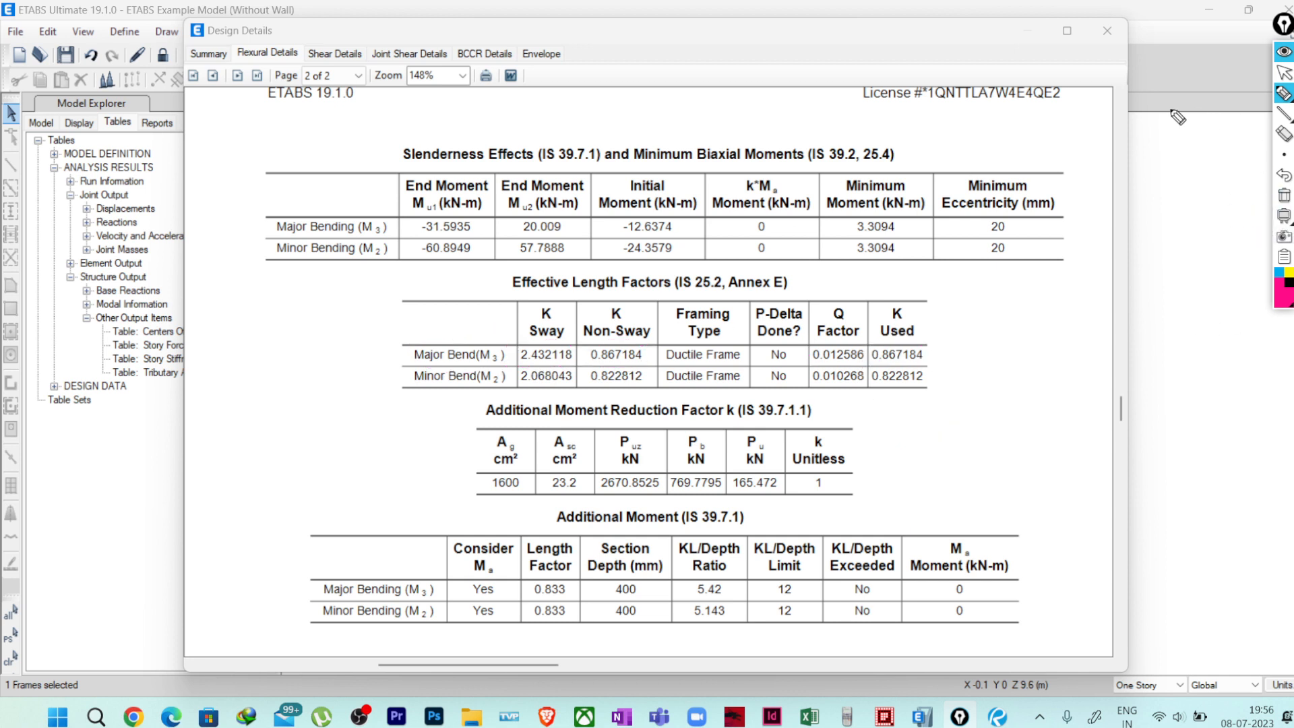
Close the column's design reports and return to the plain 3-D view without the reinforcing results
mouse_move(1279, 89)
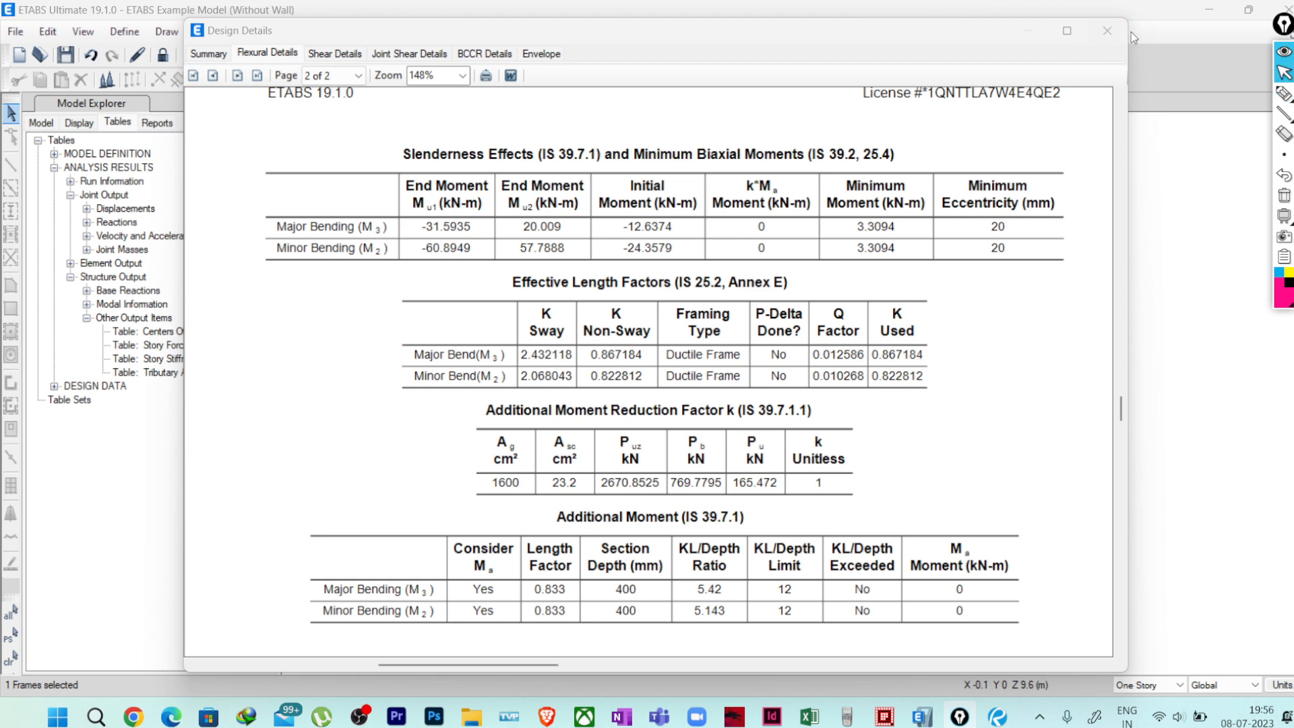
left_click(1106, 30)
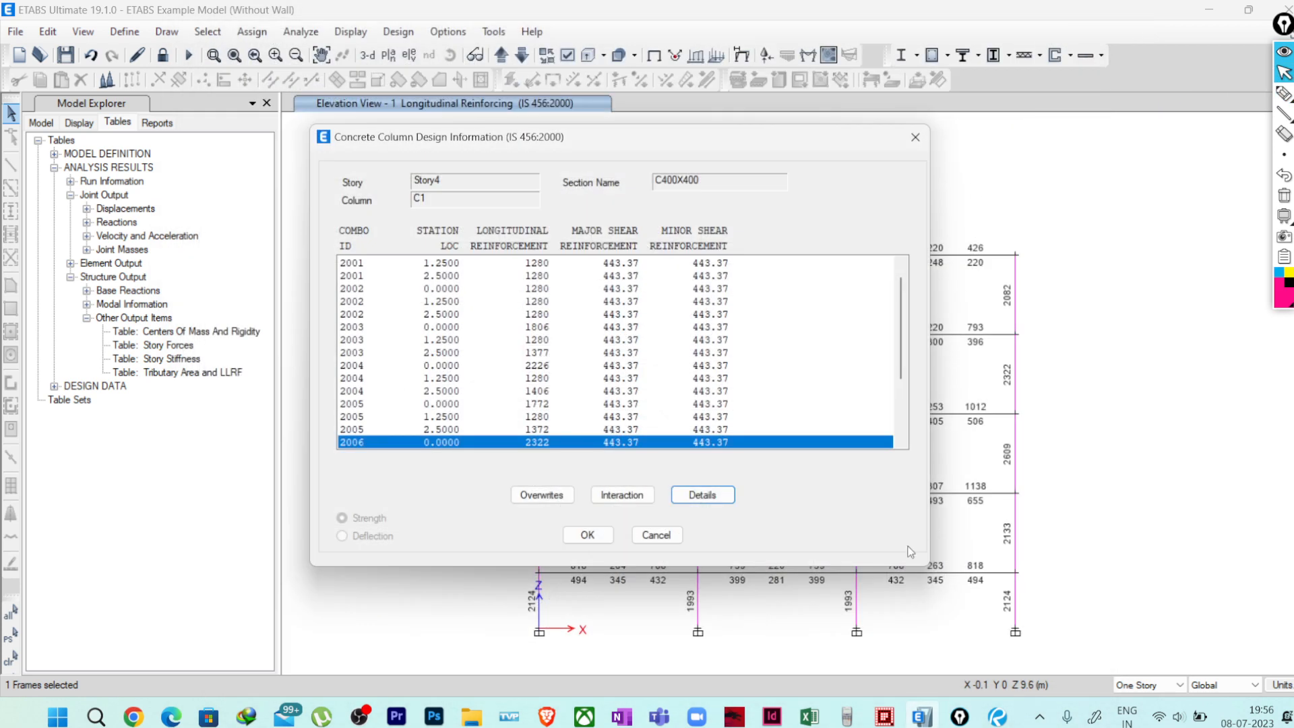
left_click(914, 140)
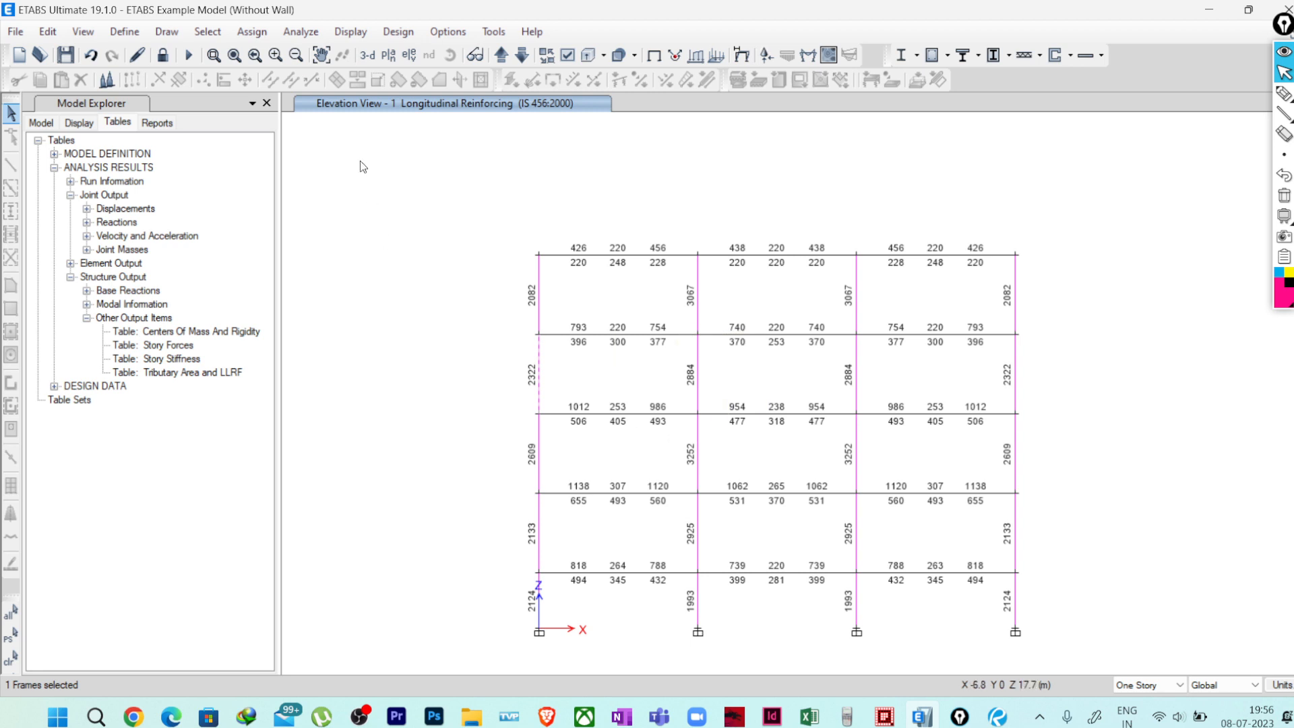
left_click(366, 56)
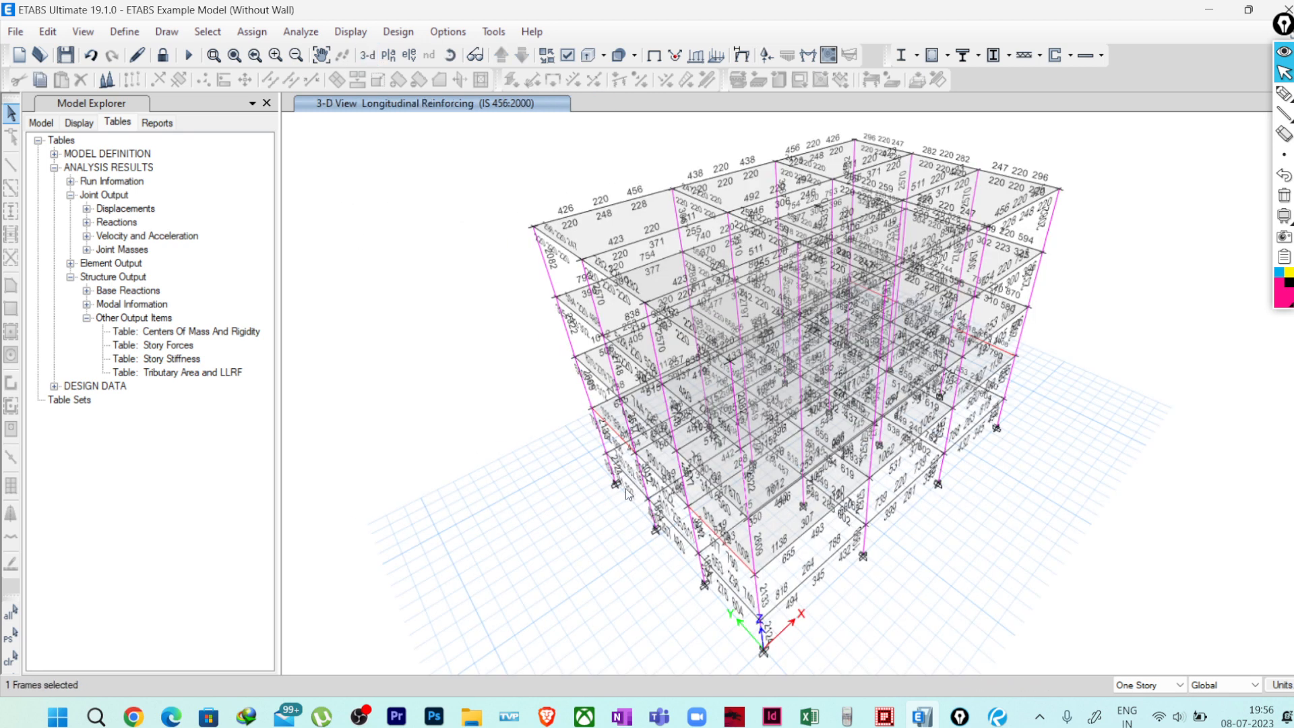
left_click(758, 477)
left_click(653, 56)
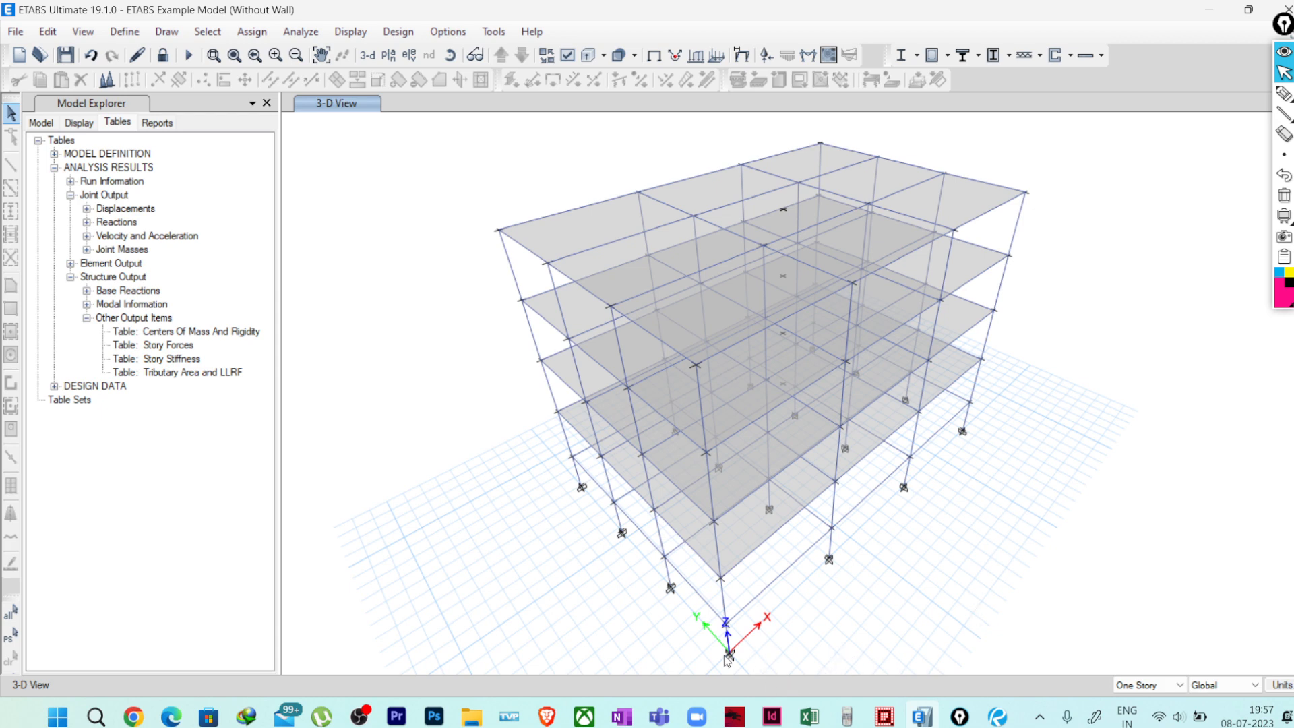
Open the Excel workbook "Effective Length Factor Calculation-IS456_2000-Annex-E (1)" from the EXCEL FILES folder
left_click(472, 716)
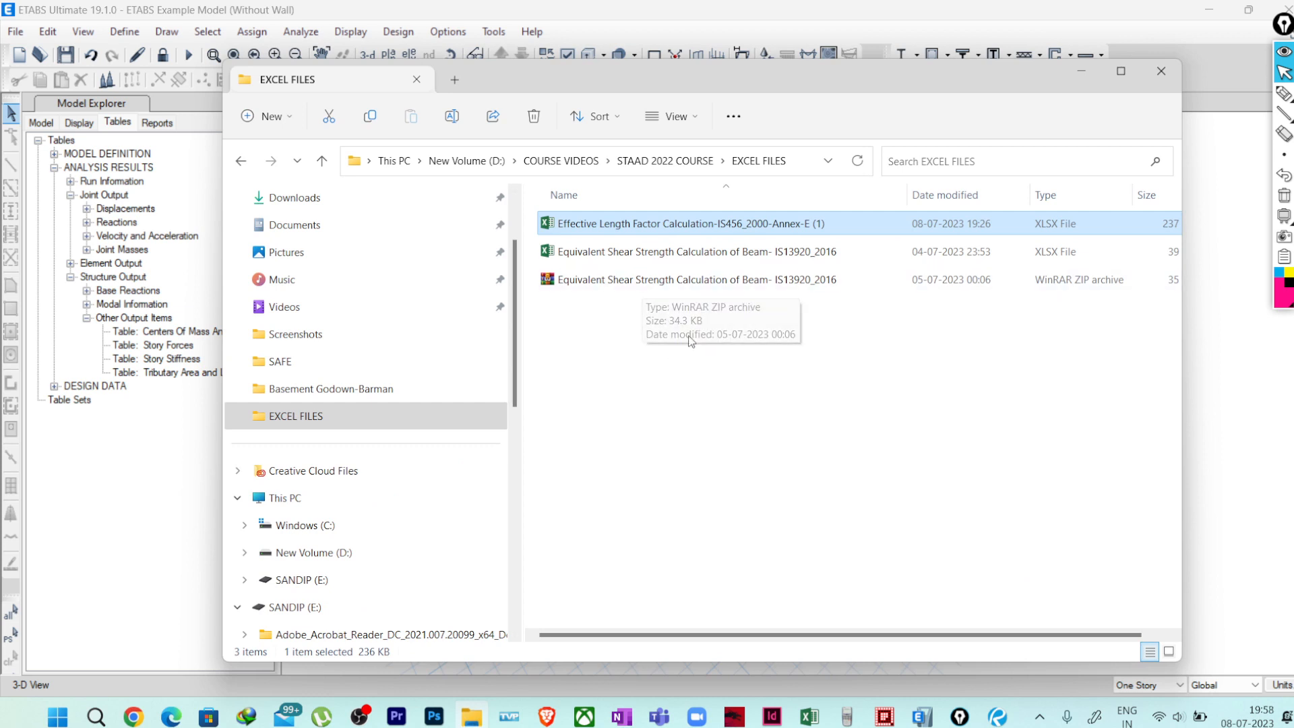
double_click(704, 226)
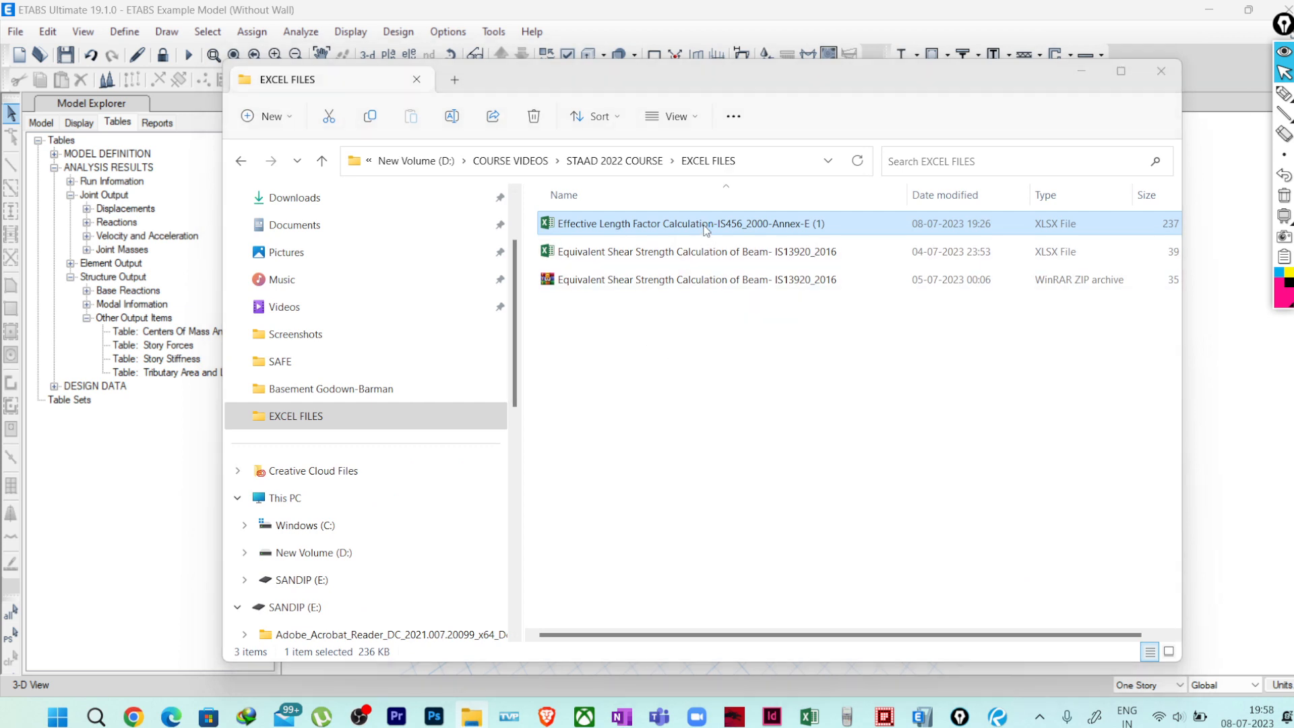
left_click(662, 30)
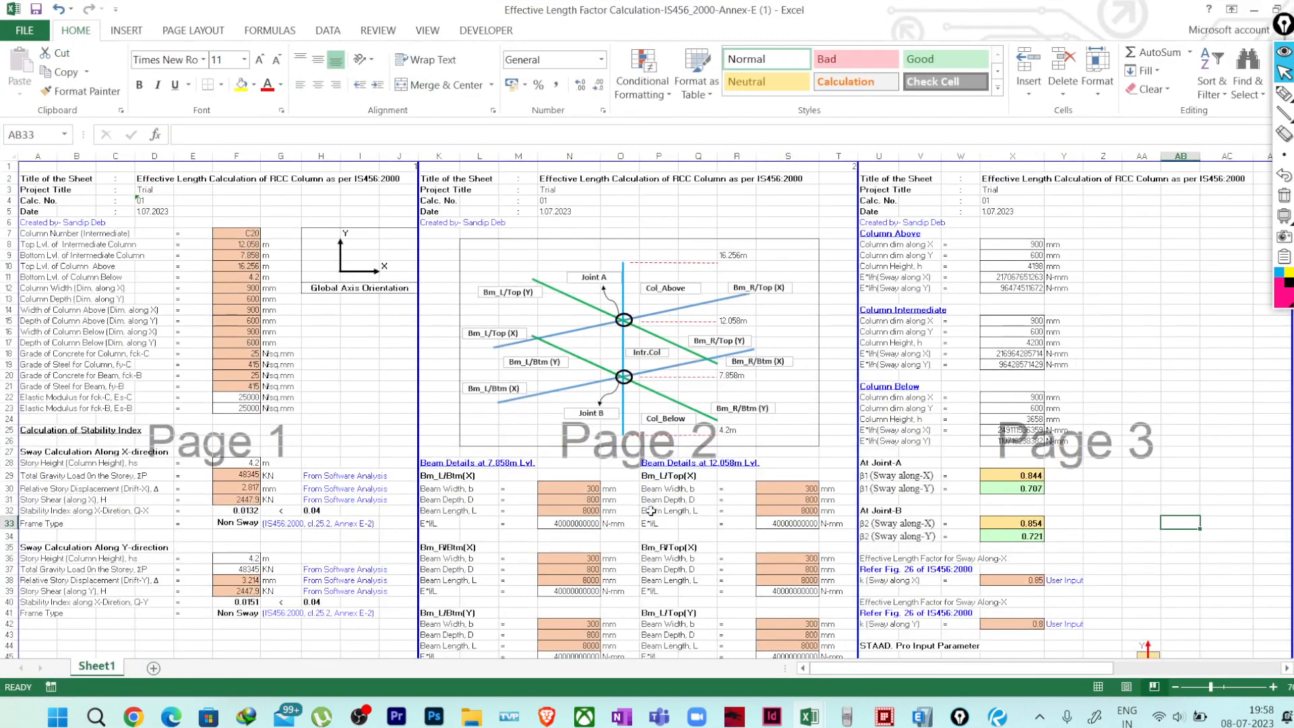
Examine the X-direction stability index inputs in the workbook: total gravity load, relative story displacement and story shear
scroll(541, 503, "down", 2)
scroll(301, 463, "up", 2)
left_click(241, 476)
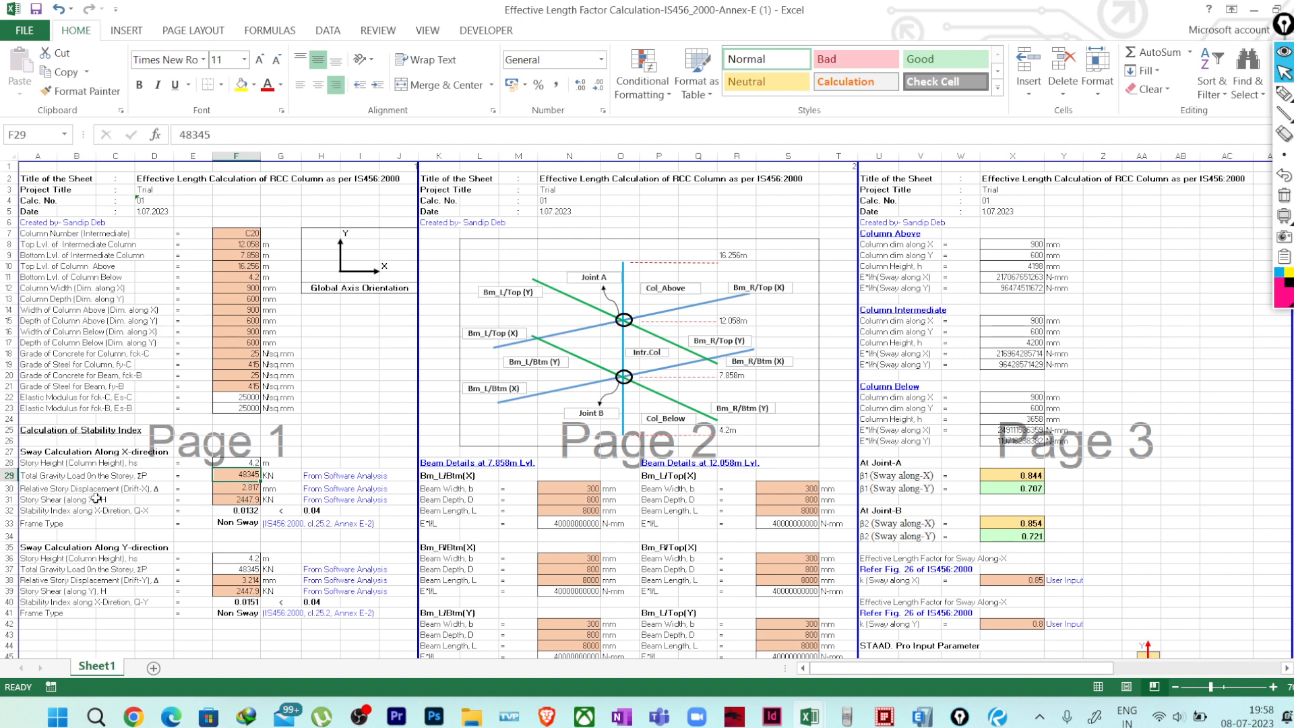
left_click(236, 490)
left_click(238, 502)
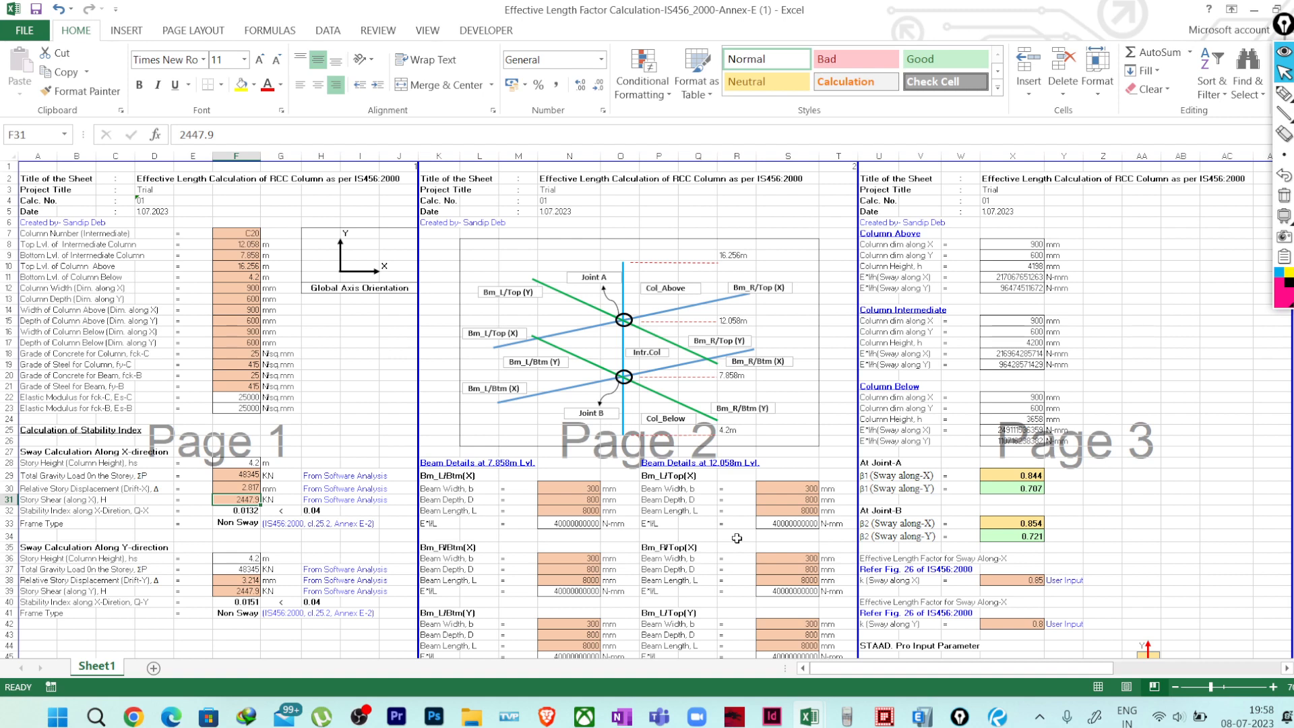
Review the beam details, joint diagram and effective length factors, and inspect the Ely and Elz STAAD.Pro input parameter formulas
scroll(554, 527, "down", 2)
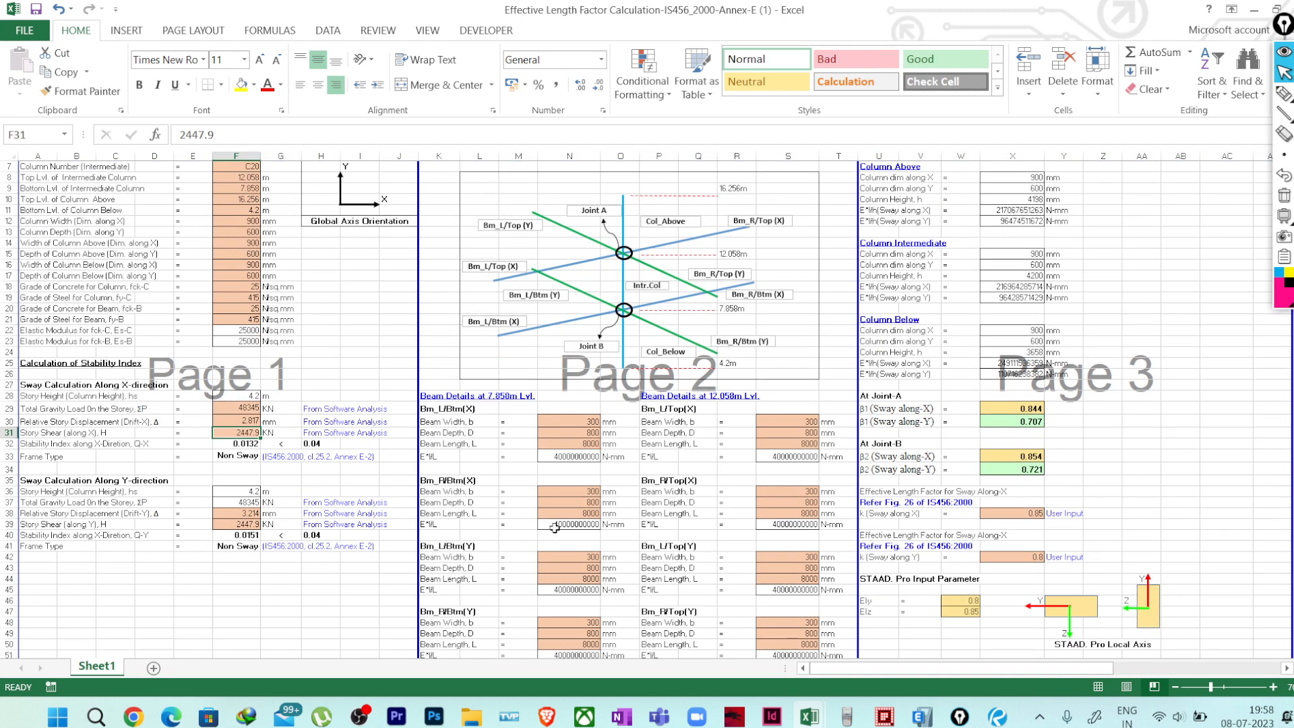
scroll(554, 527, "down", 2)
scroll(634, 378, "up", 3)
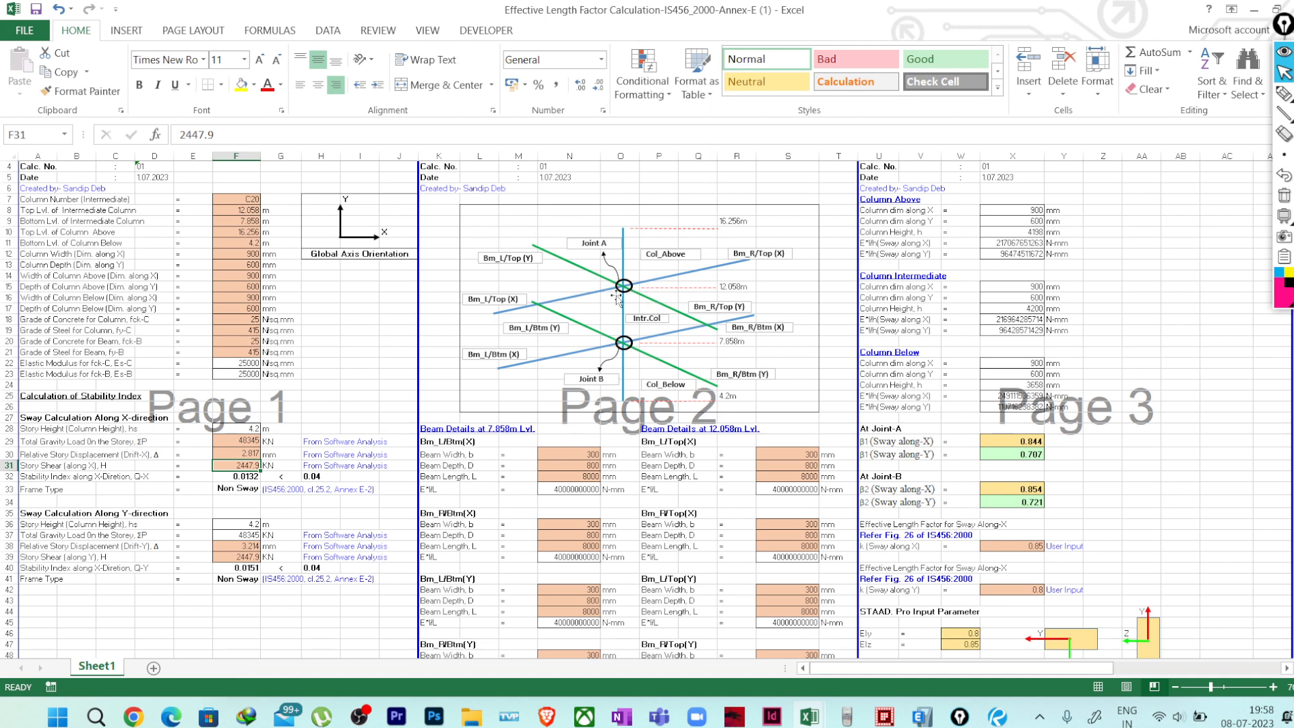
scroll(633, 532, "down", 2)
scroll(817, 453, "up", 3)
scroll(1019, 474, "down", 2)
left_click(964, 604)
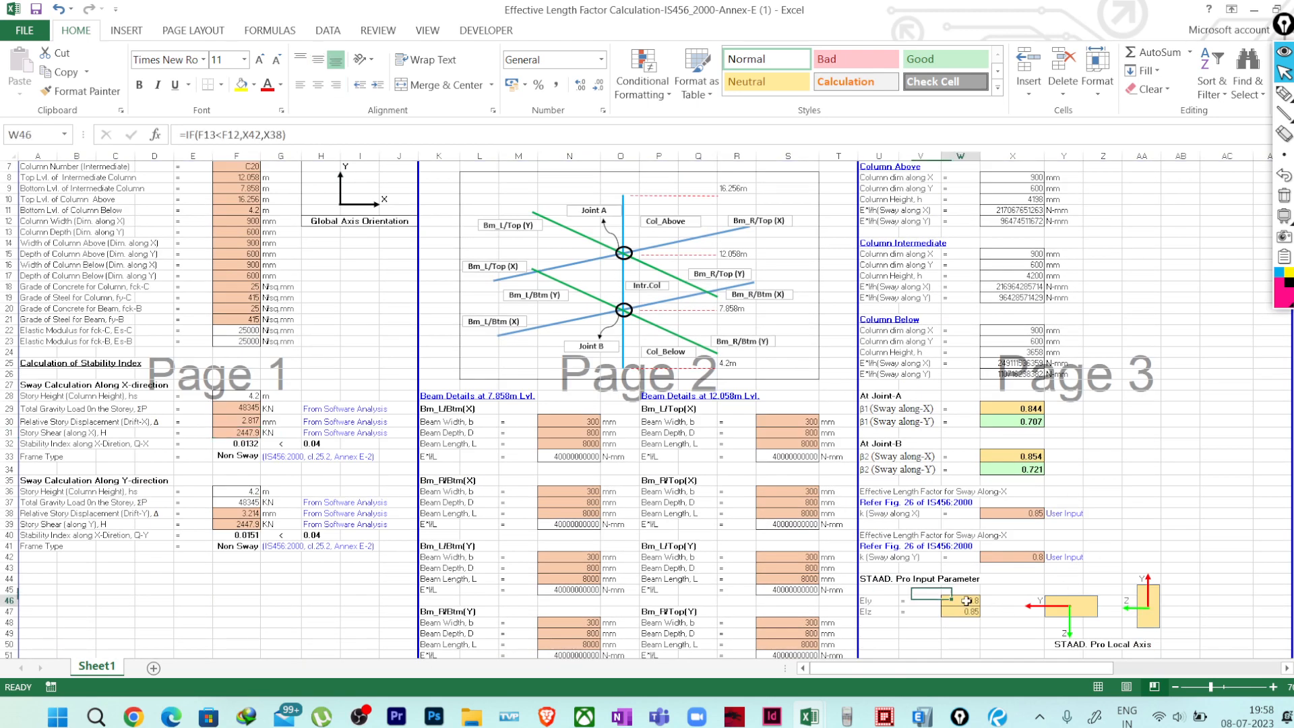
left_click(965, 611)
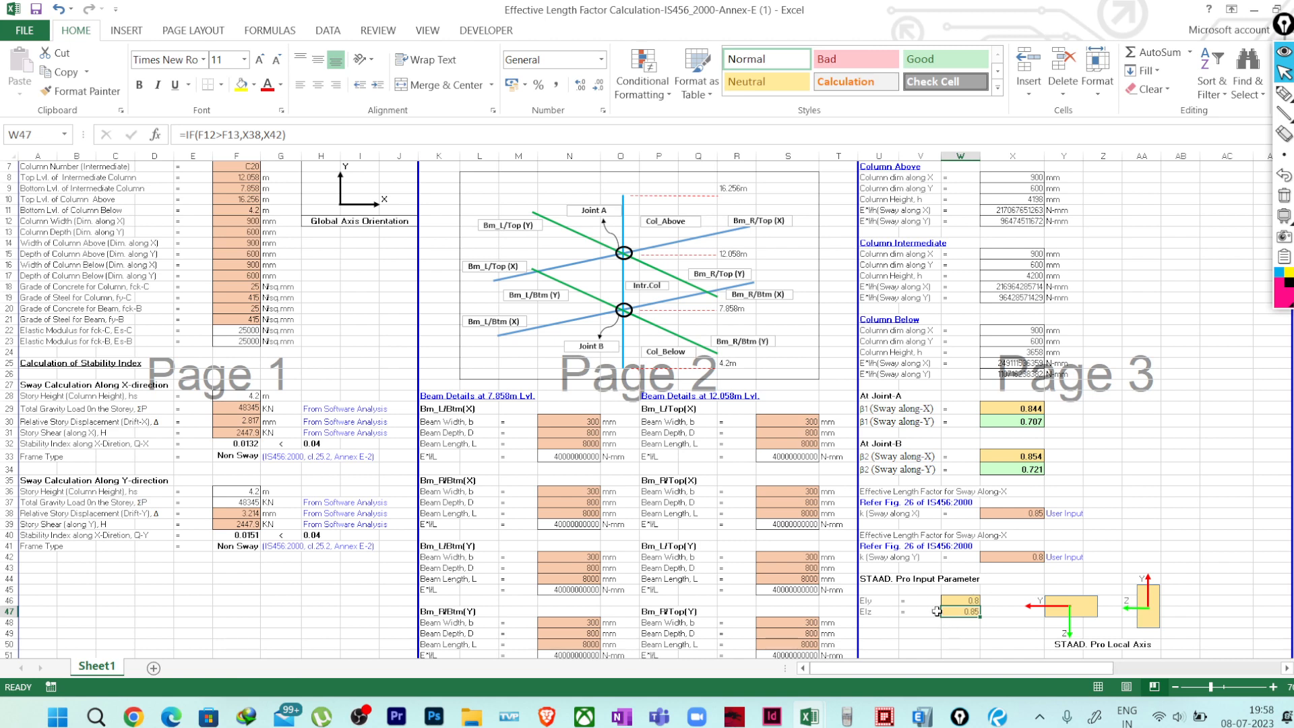
scroll(937, 611, "up", 1)
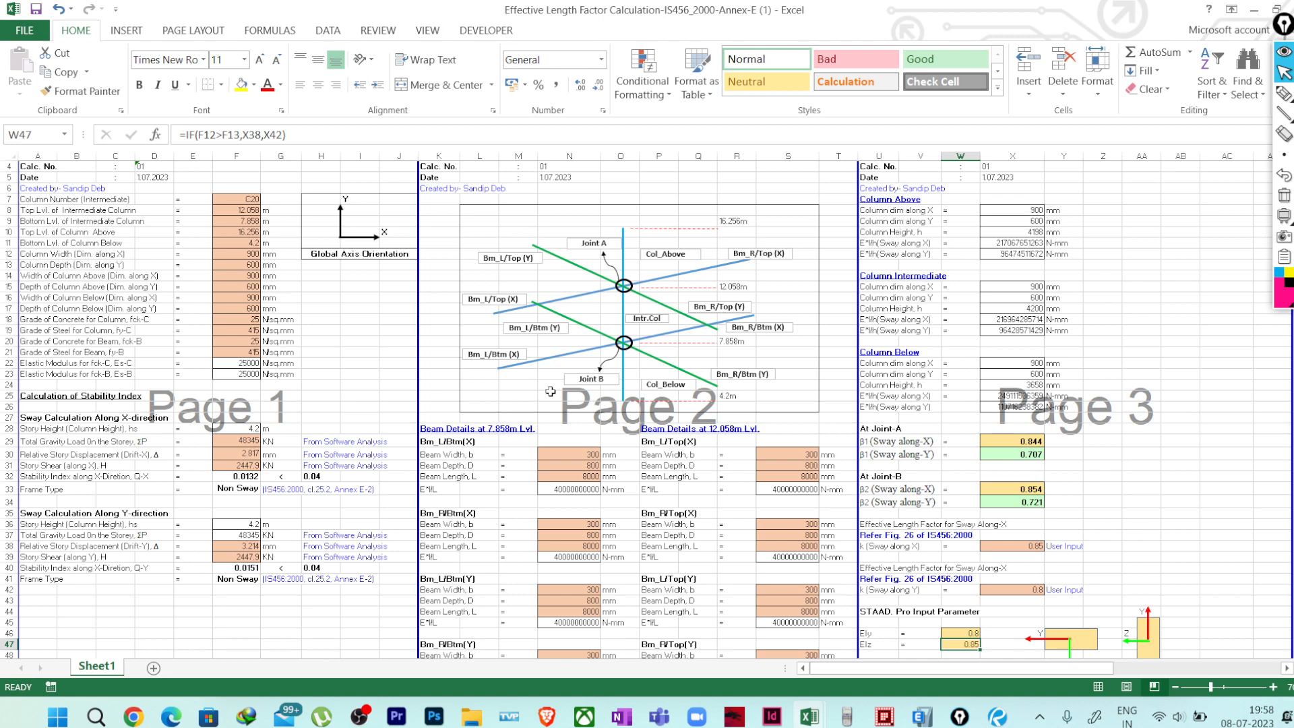
Examine the X-direction sway calculation from story height to stability index at a larger scale, and inspect the Q-X formula in F32
scroll(538, 456, "up", 1)
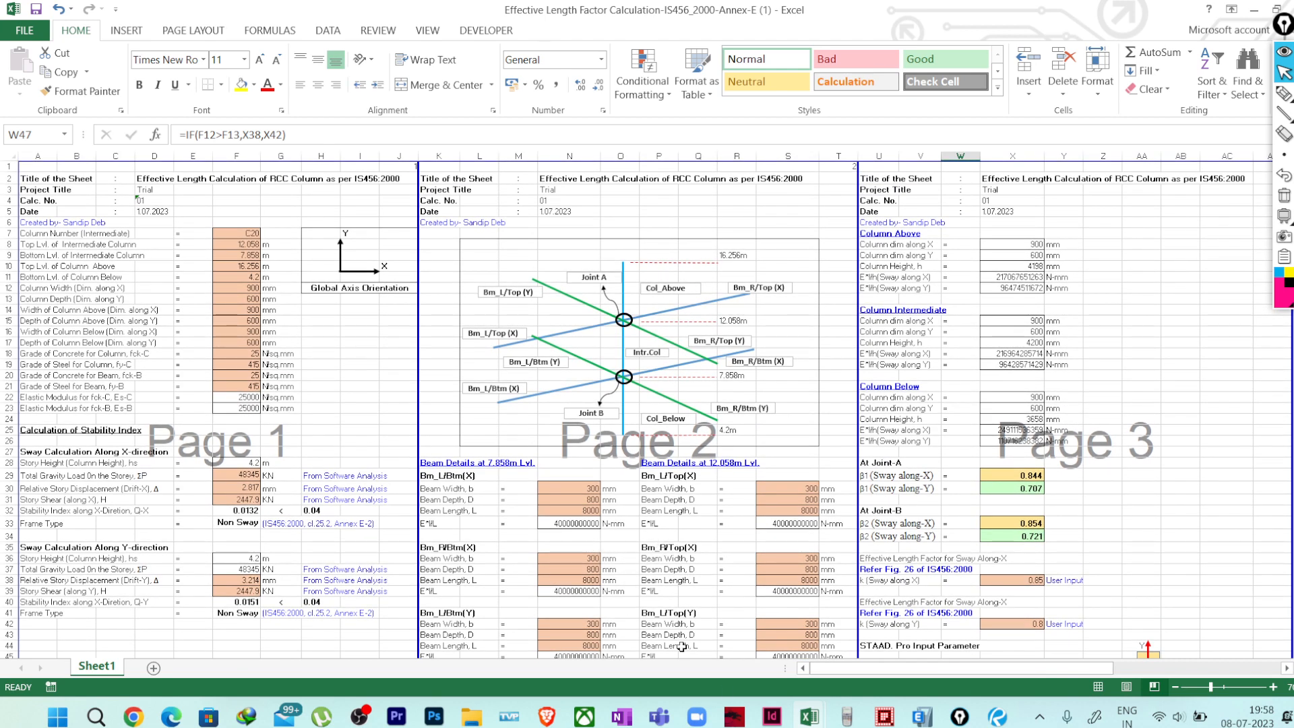
key("ctrl+plus")
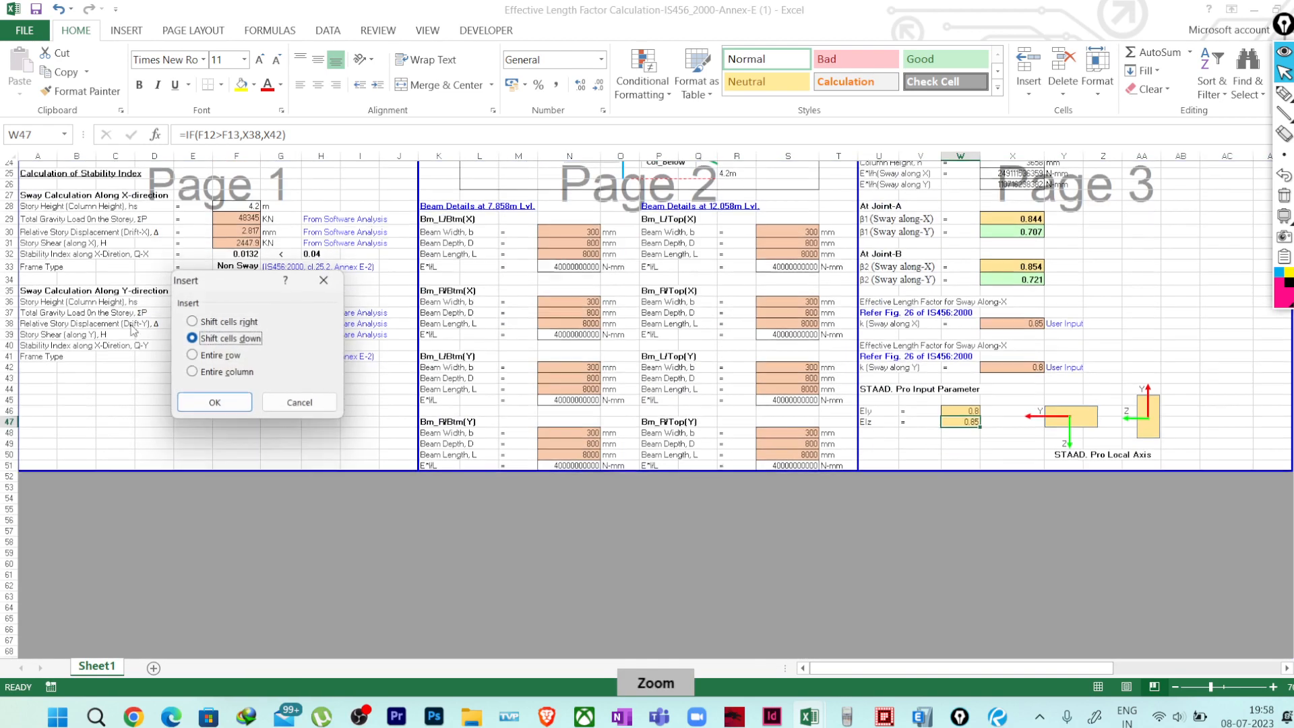
left_click(321, 418)
scroll(189, 279, "up", 4, "ctrl")
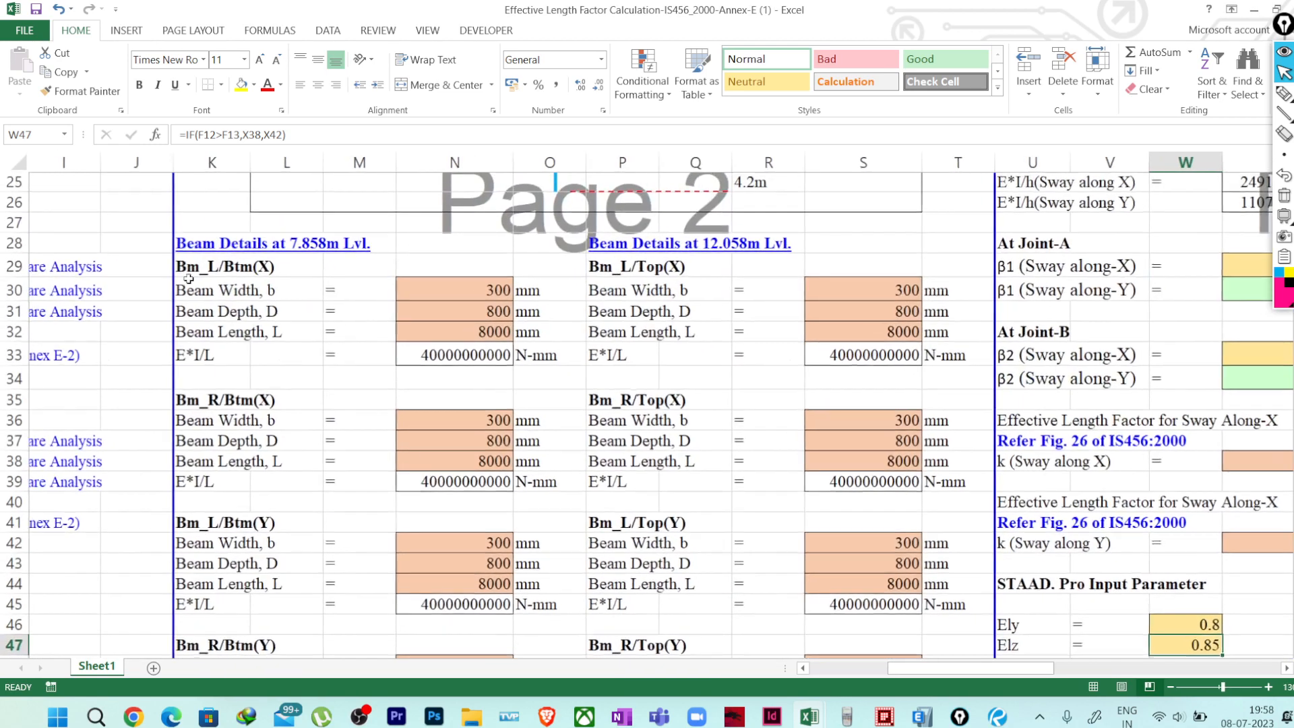
scroll(417, 448, "left", 4)
scroll(434, 442, "up", 4)
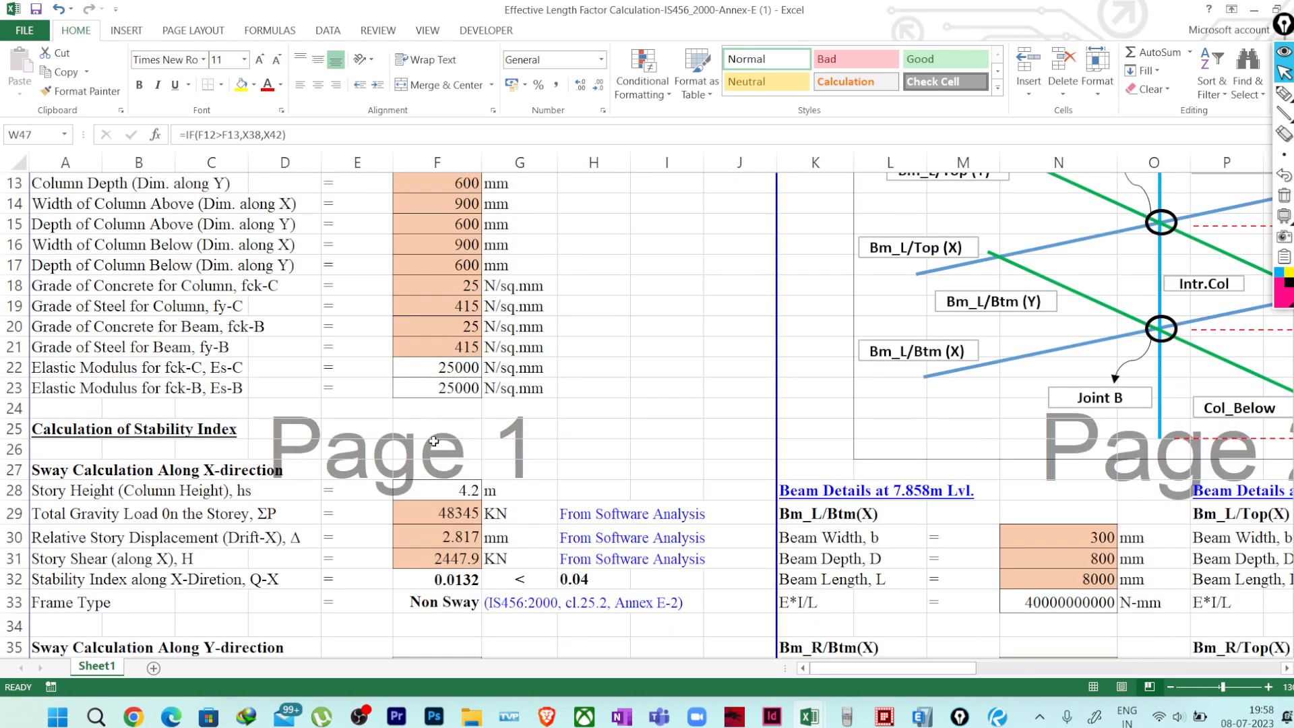
scroll(433, 441, "down", 3)
left_click_drag(437, 309, 413, 394)
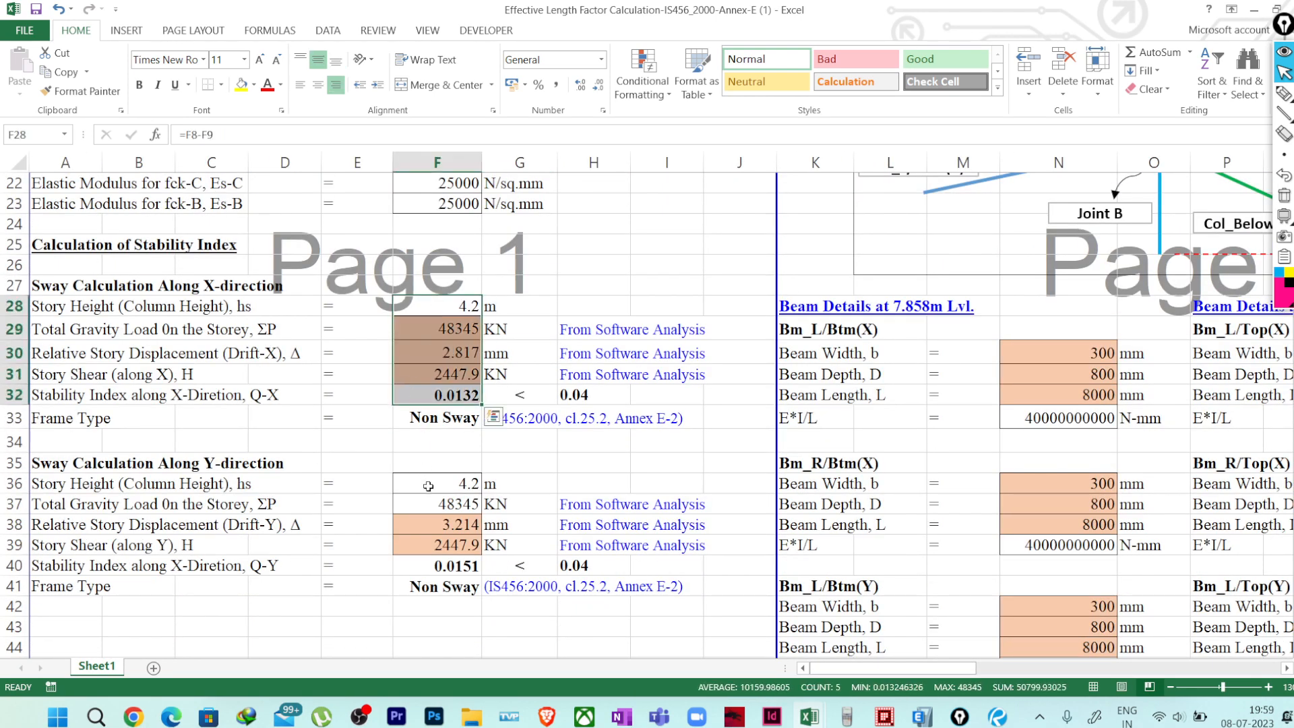
left_click(441, 397)
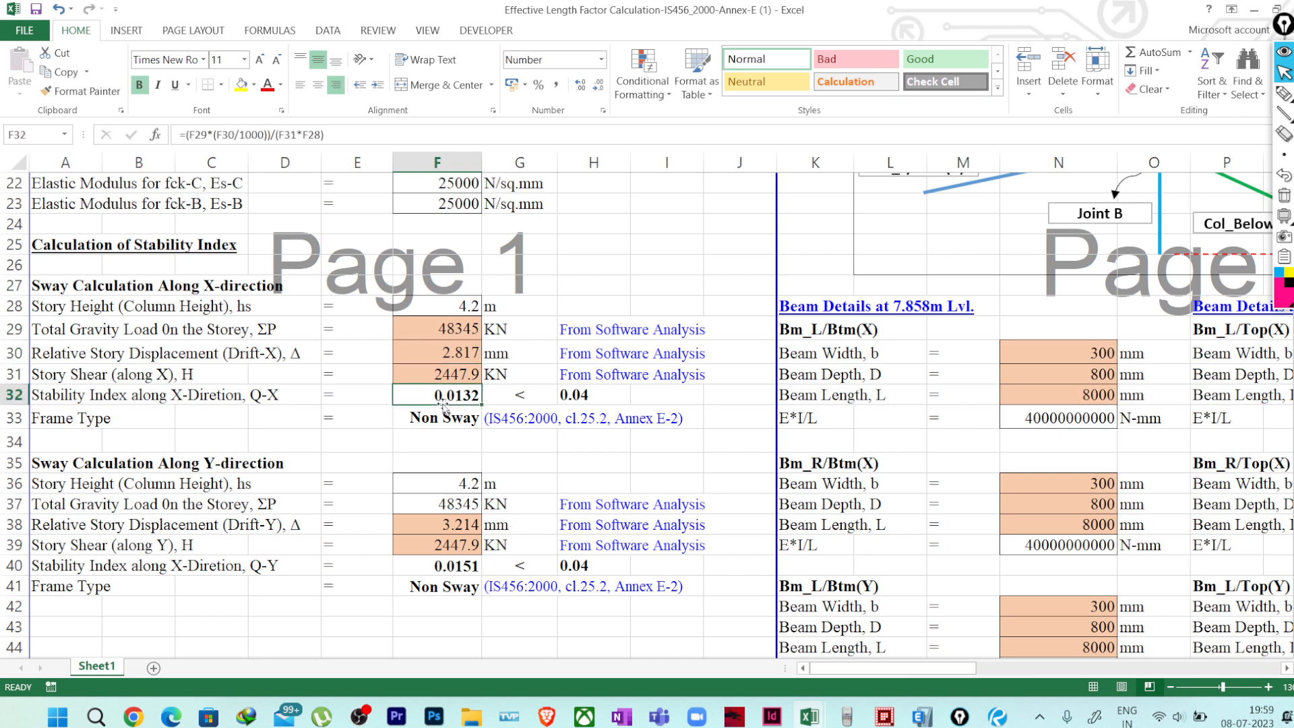
Review the column dimensions, material grades and joint diagram, and the stiffness values of the columns above, intermediate and below
scroll(528, 461, "up", 2)
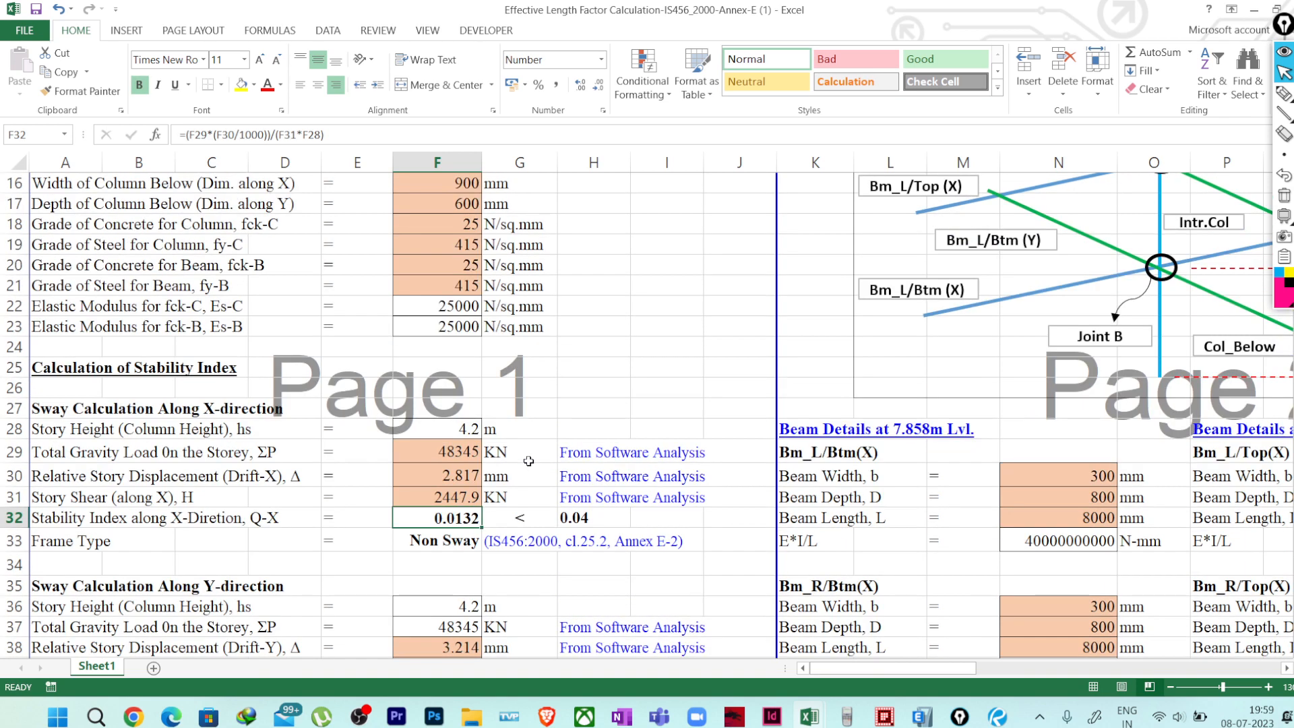
scroll(531, 439, "up", 4)
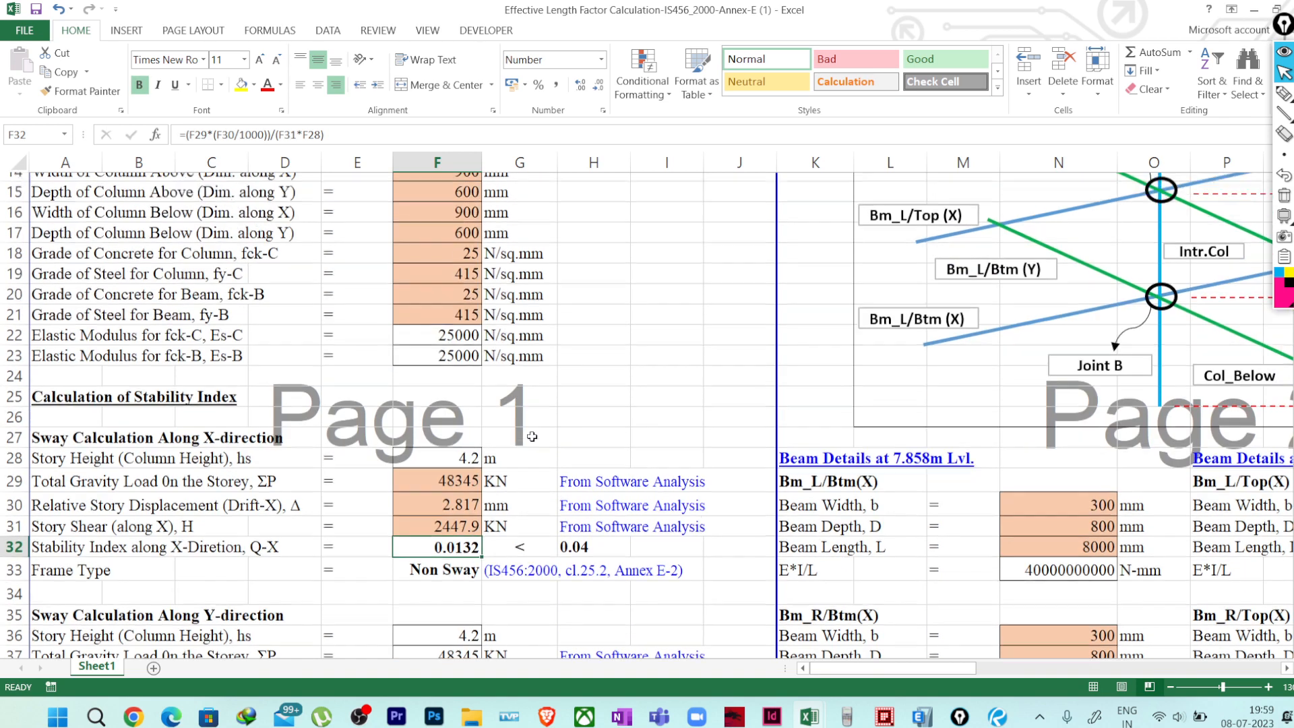
scroll(532, 436, "down", 2)
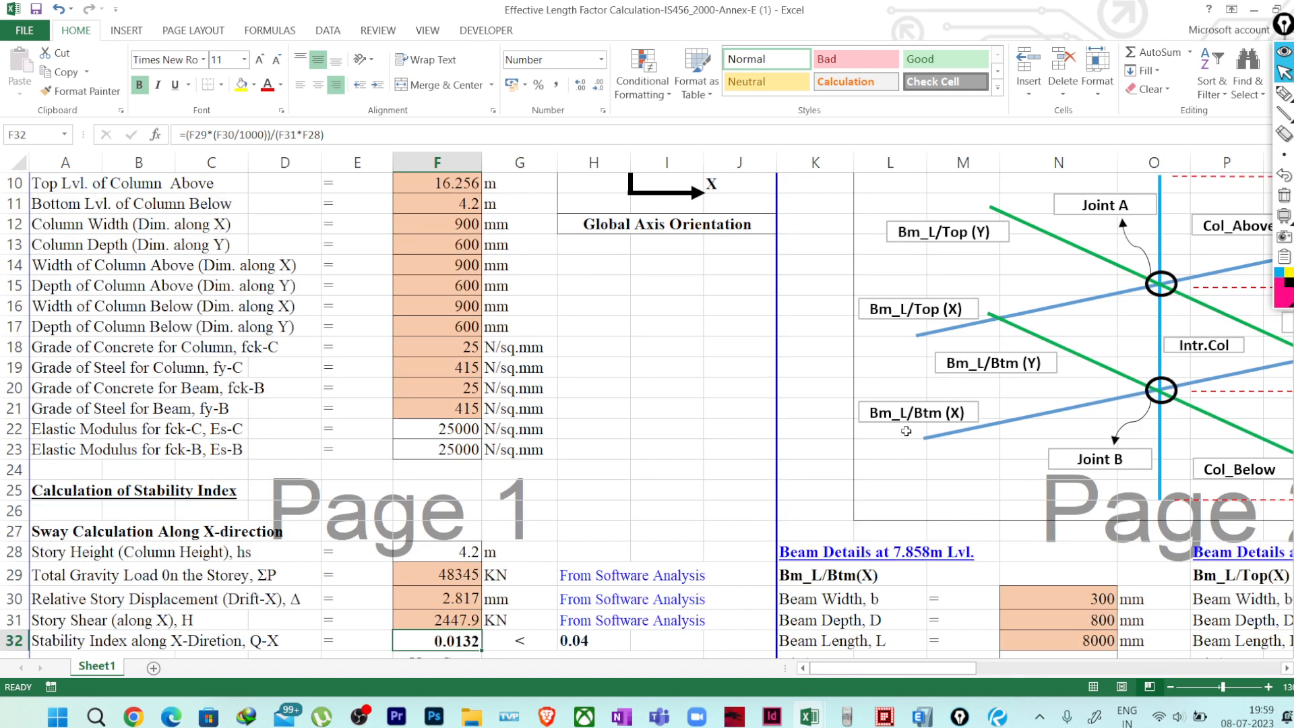
left_click_drag(936, 667, 1124, 679)
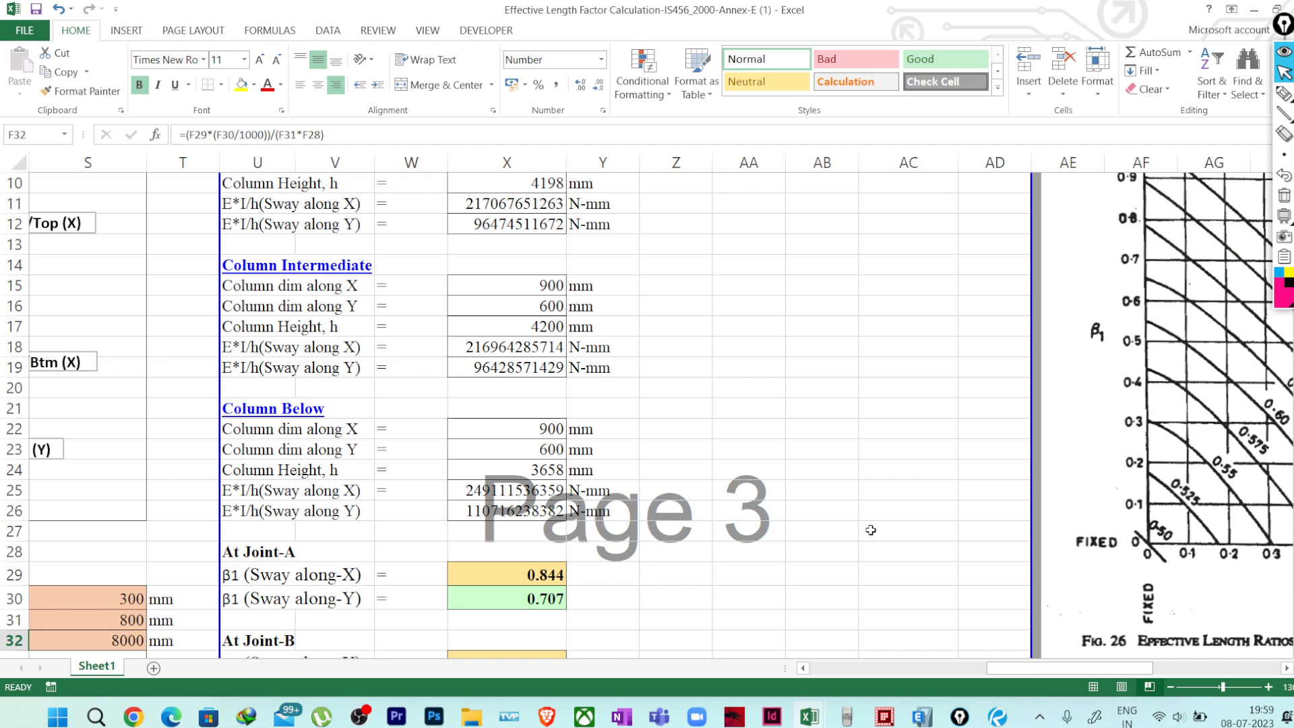
scroll(773, 328, "up", 3)
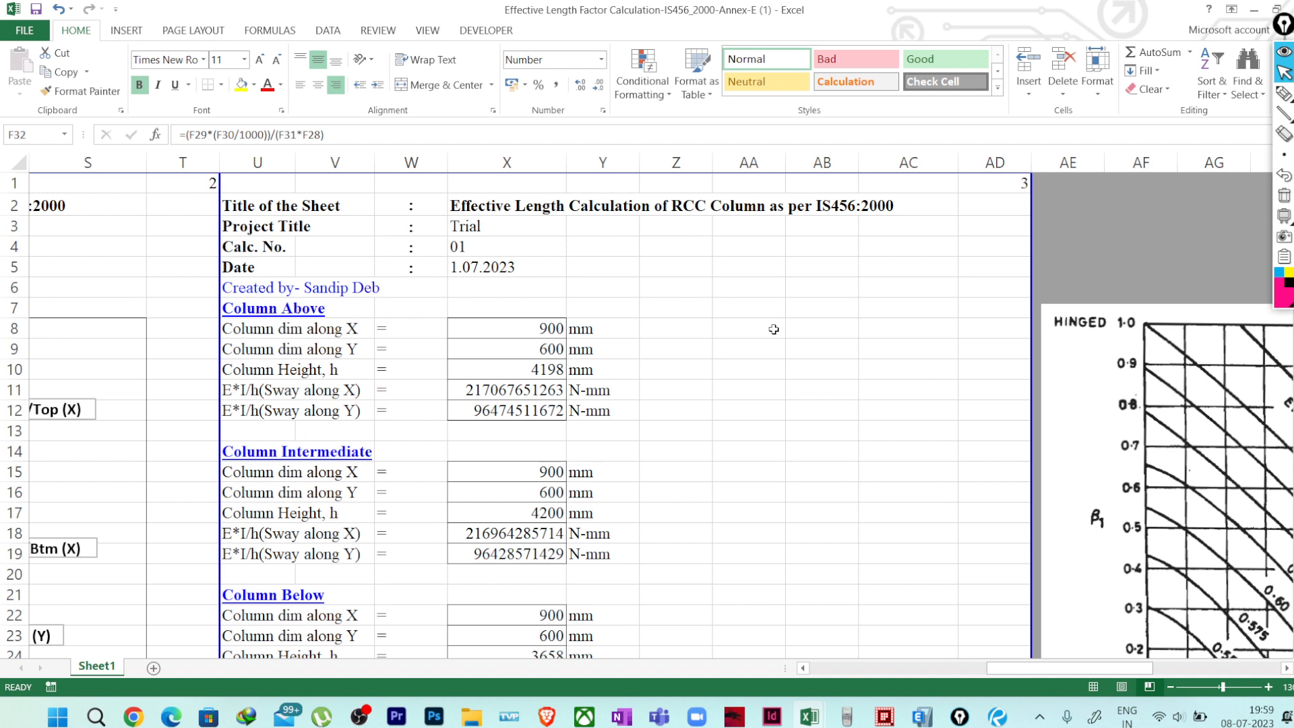
Minimise the effective length workbook and close the EXCEL FILES folder window to return to the ETABS 3-D model view
left_click(1254, 10)
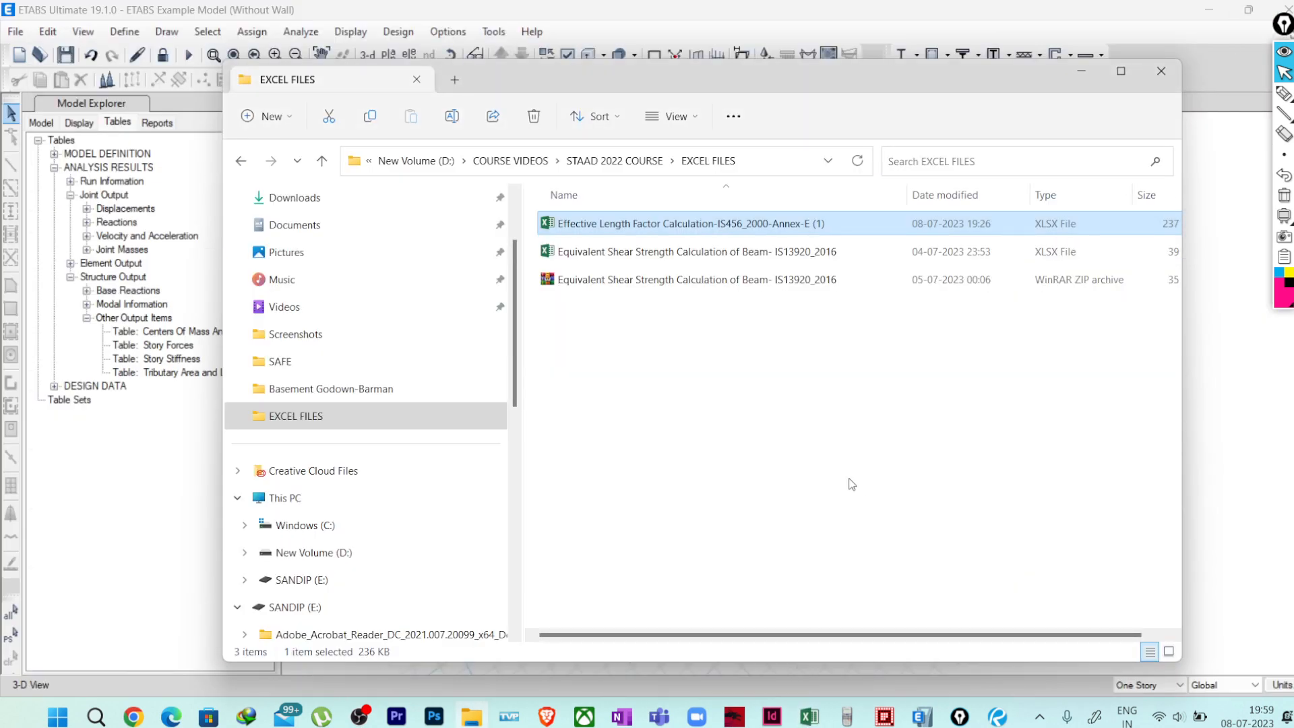
left_click(1160, 71)
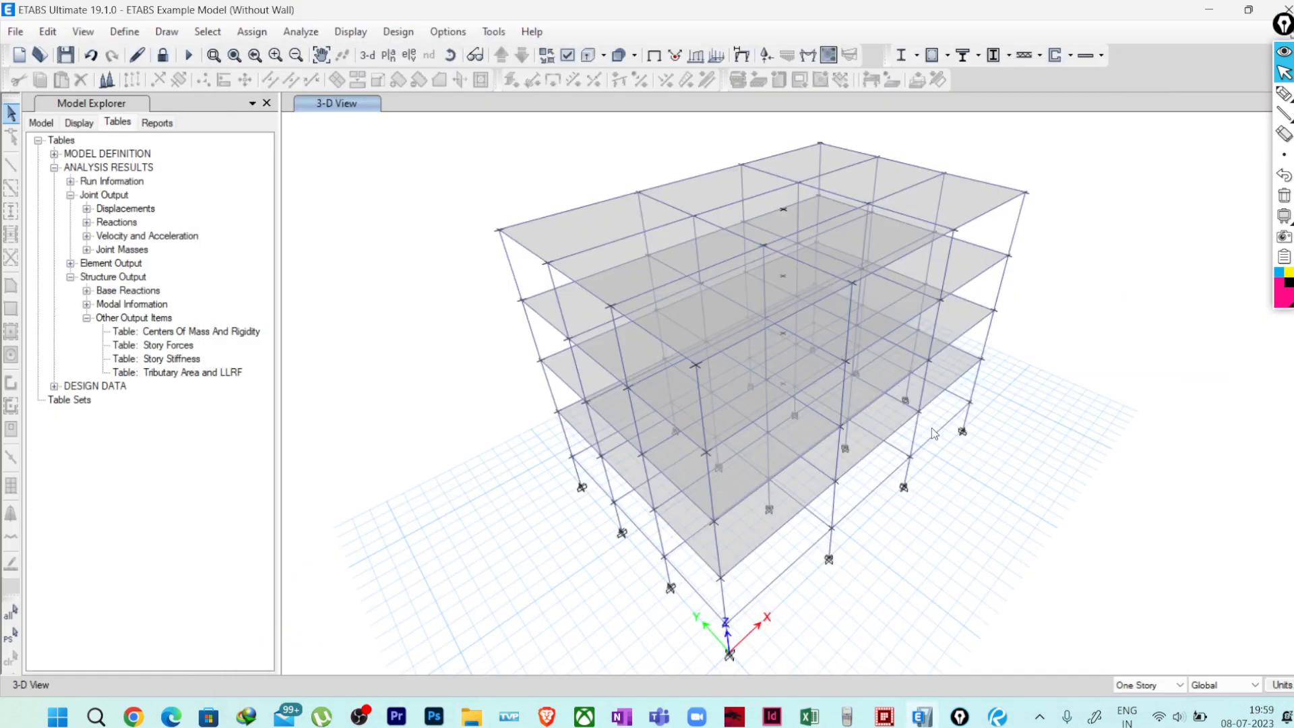